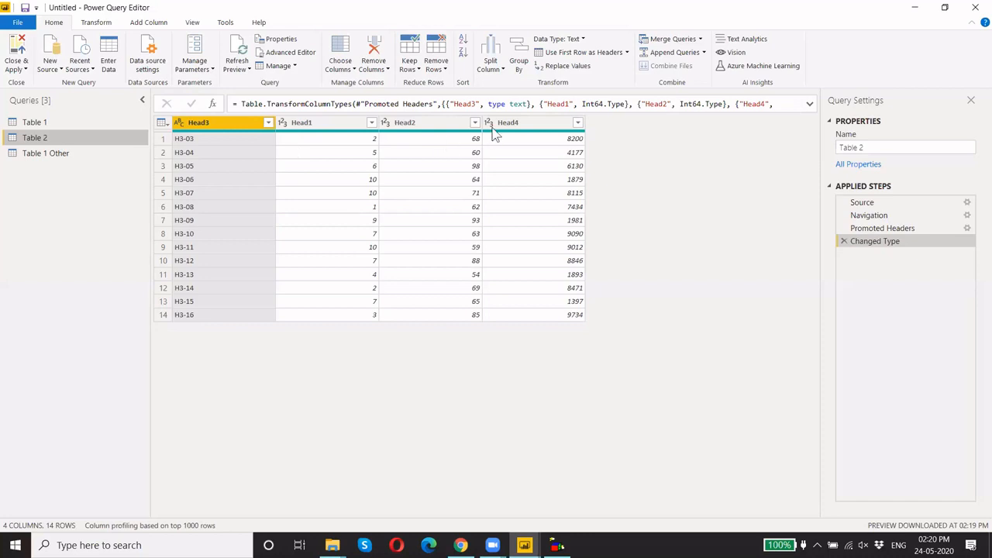
# Compare the columns and rows of the Table 1, Table 2 and Table 1 Other queries, looking for a shared key column
pyautogui.click(56, 121)
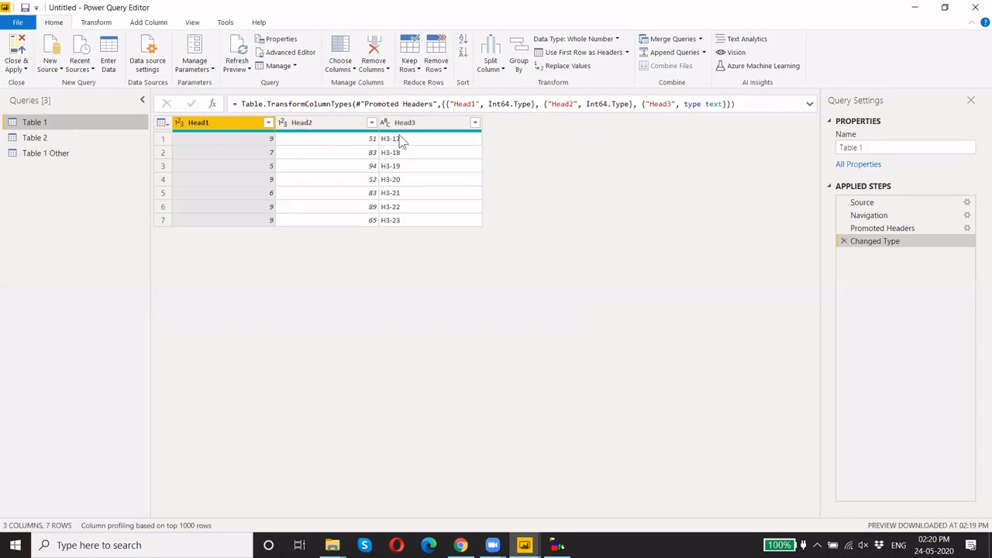
pyautogui.click(46, 154)
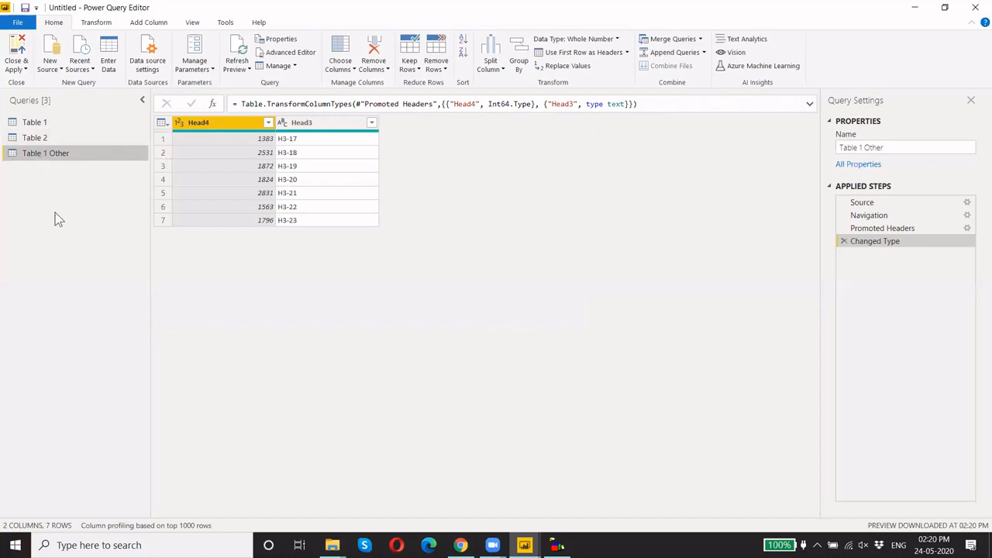
pyautogui.click(41, 121)
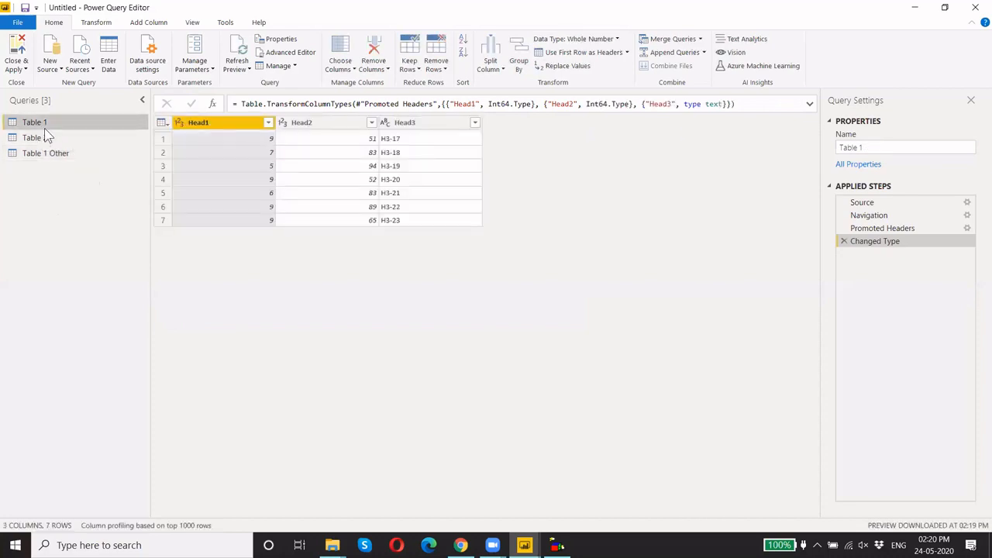
pyautogui.click(47, 140)
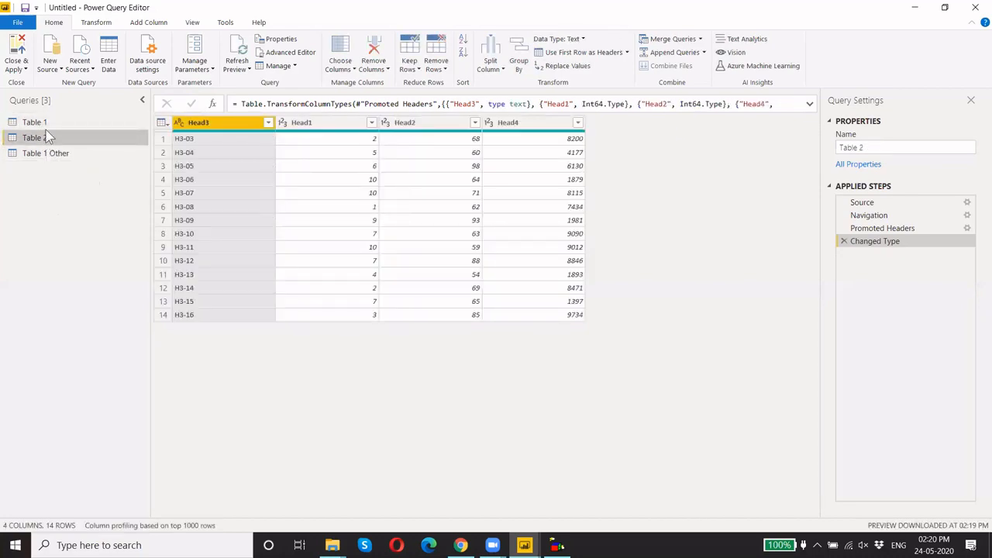
pyautogui.click(45, 124)
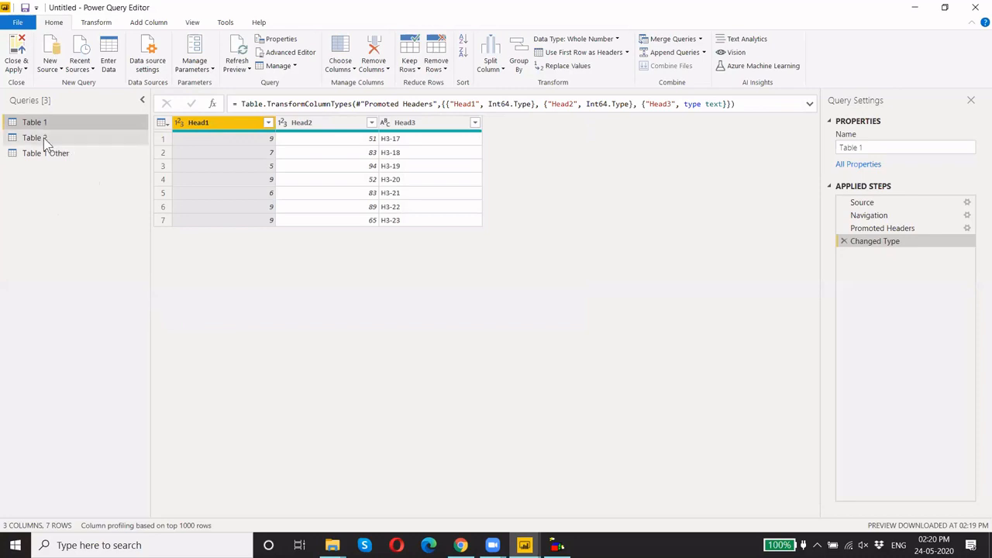
pyautogui.click(44, 139)
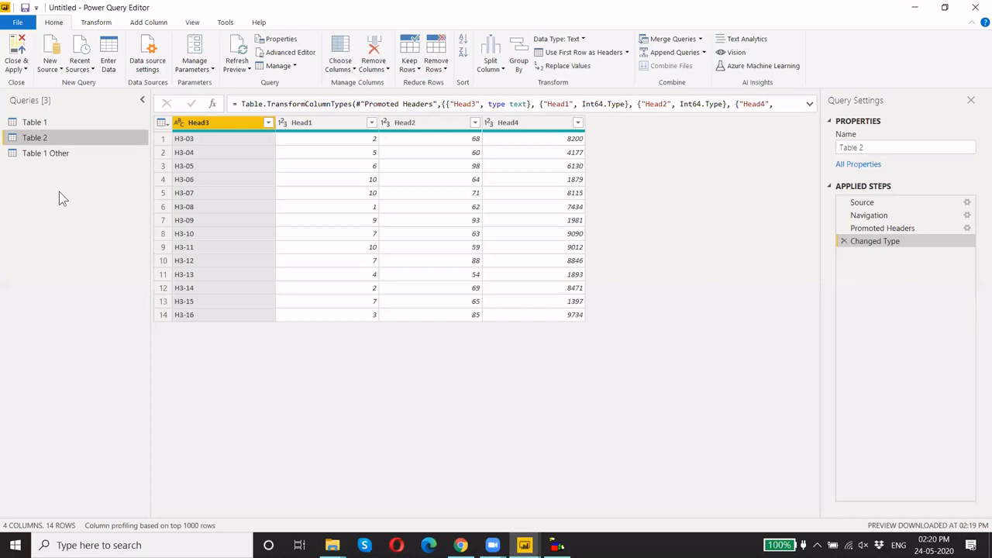
pyautogui.click(49, 121)
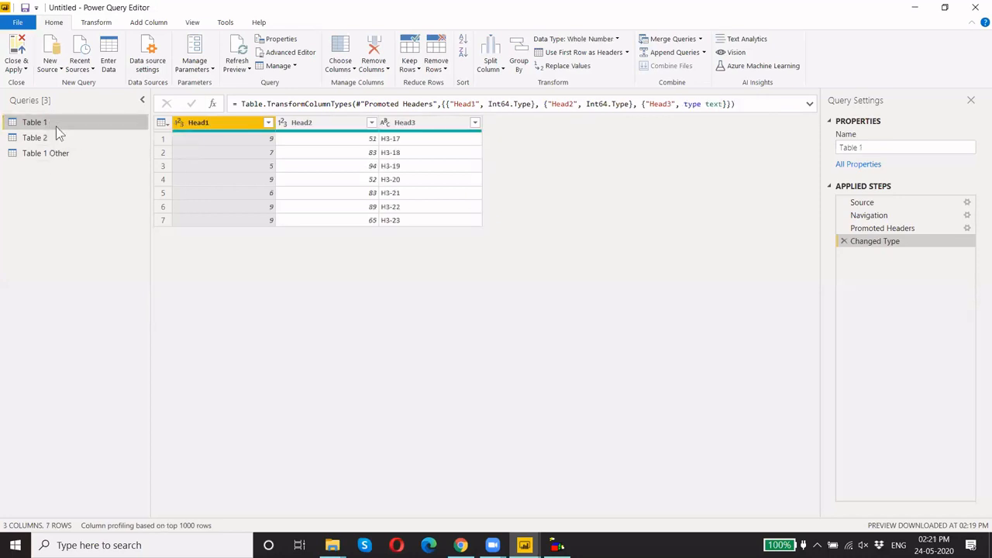
pyautogui.click(54, 156)
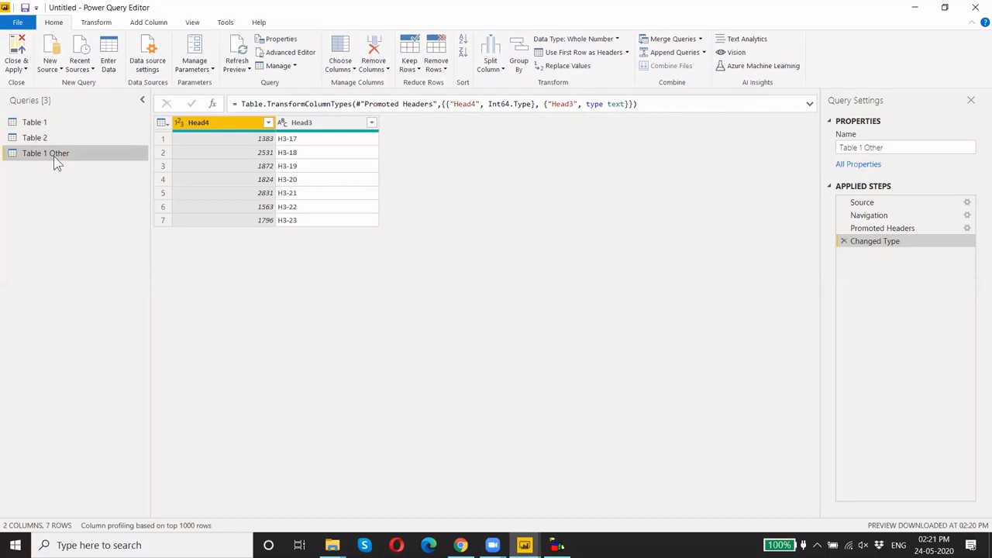
pyautogui.click(47, 126)
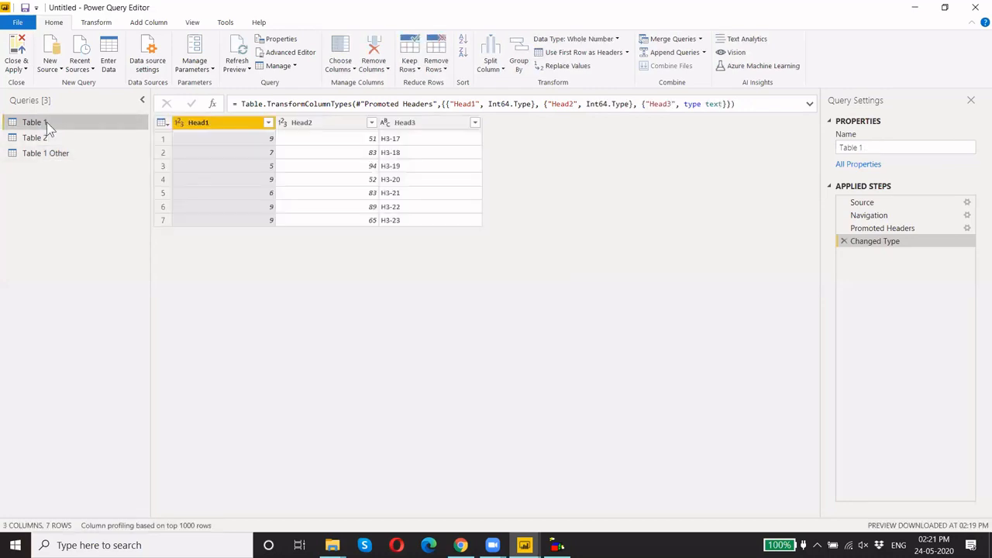
pyautogui.click(48, 154)
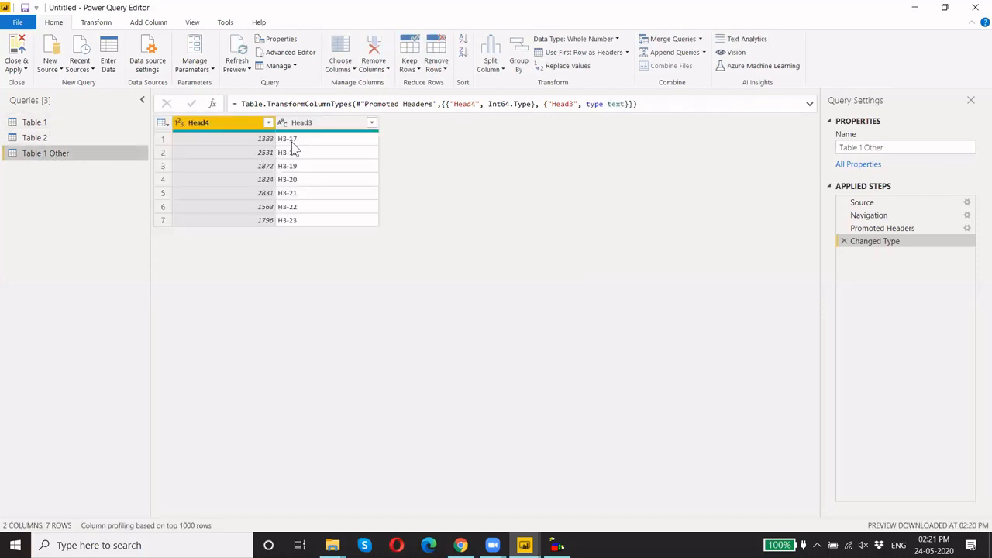
pyautogui.click(52, 137)
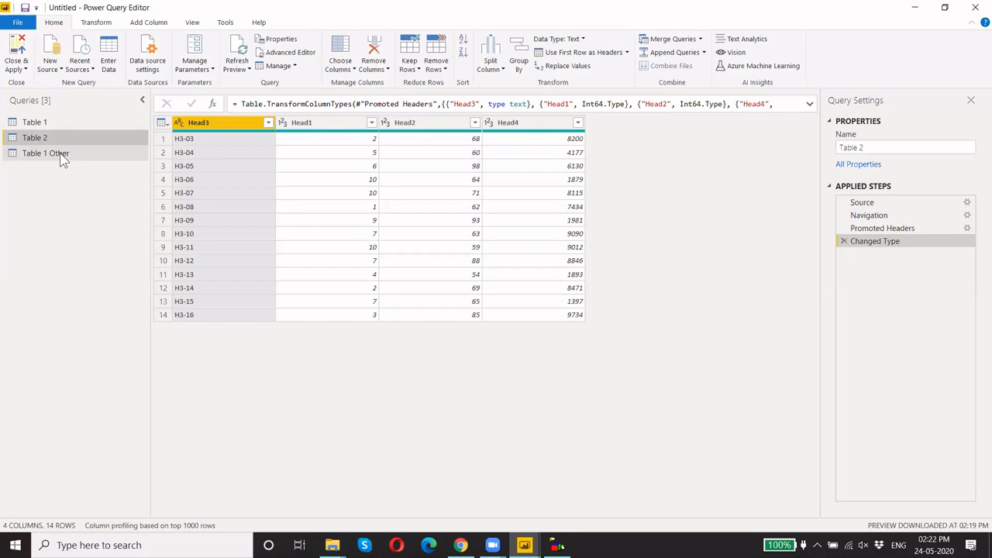
pyautogui.click(37, 126)
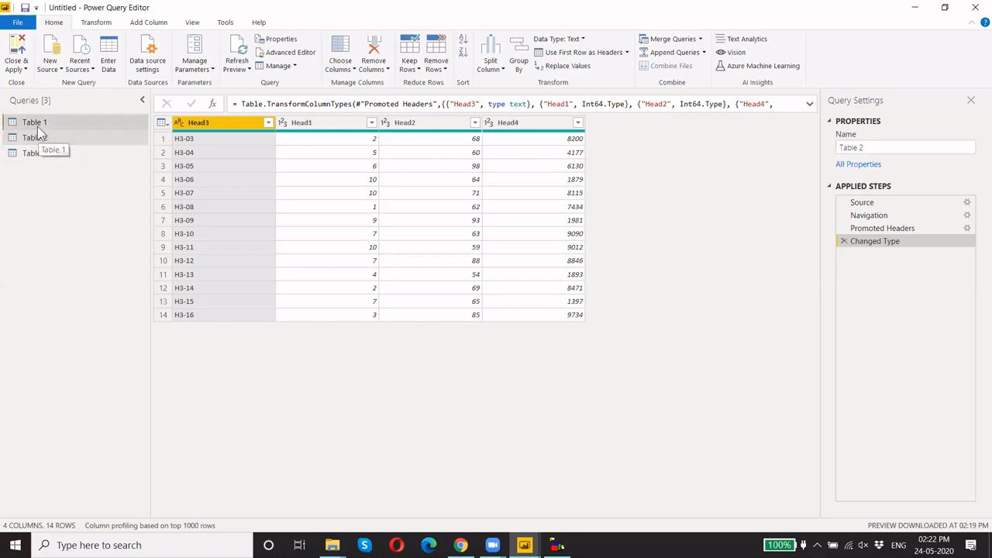
pyautogui.click(41, 138)
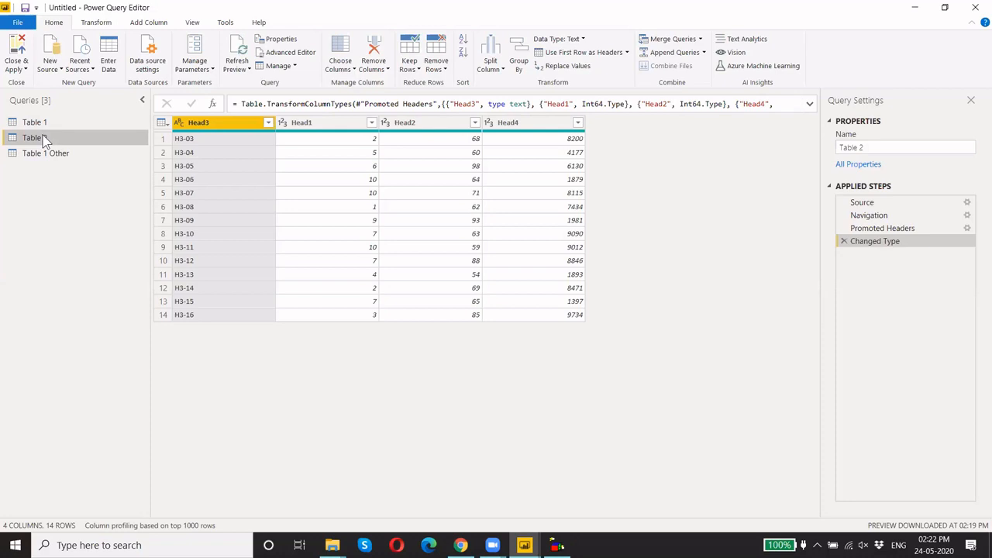
pyautogui.click(39, 125)
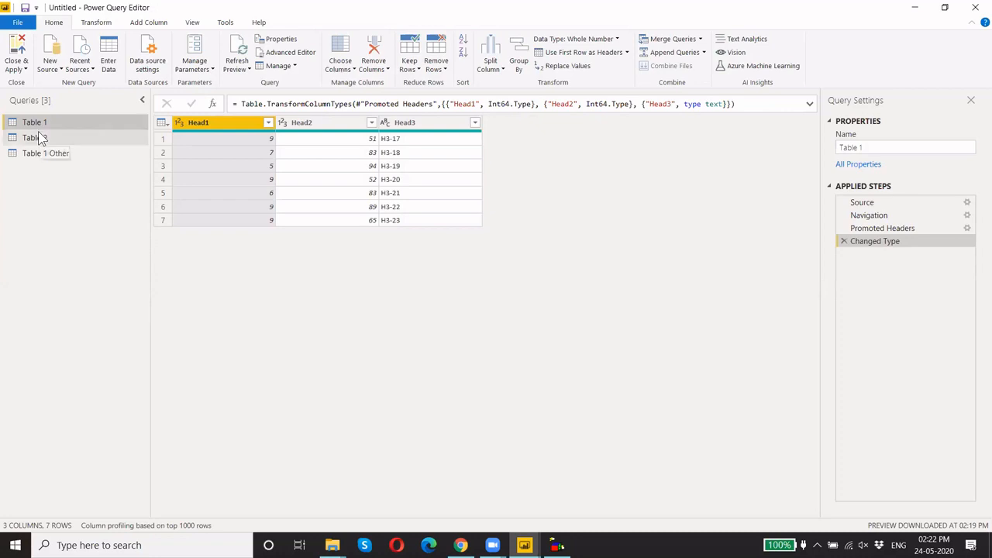
pyautogui.click(39, 136)
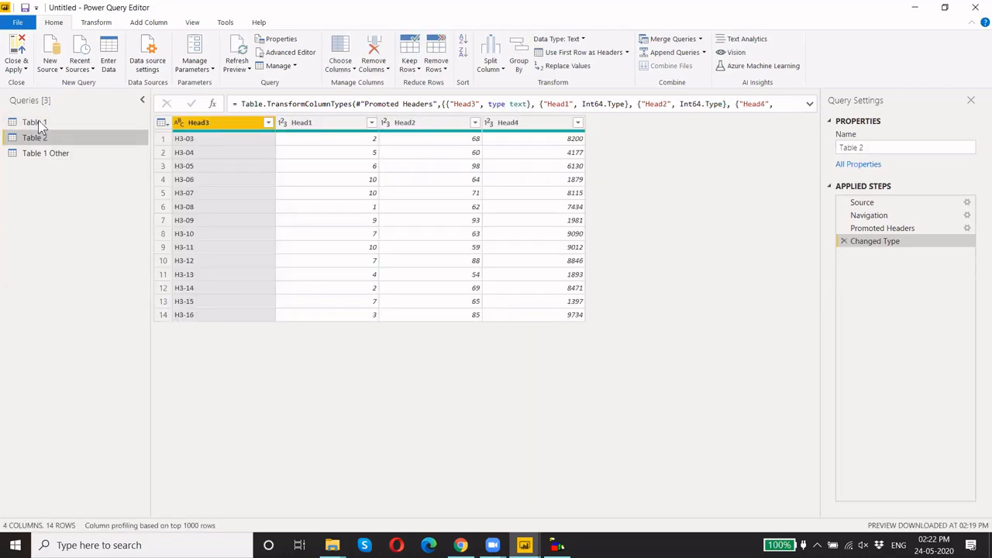
pyautogui.click(39, 123)
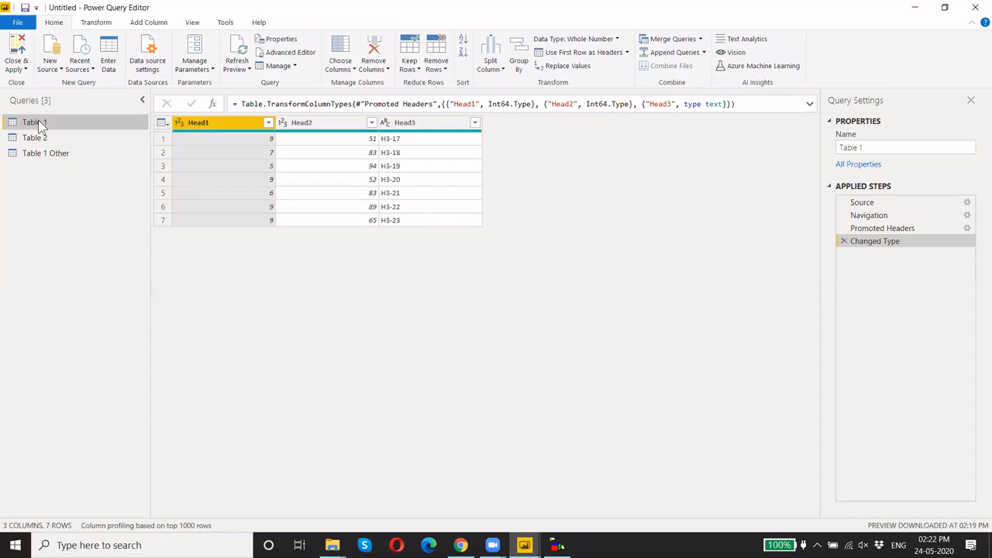
pyautogui.click(47, 152)
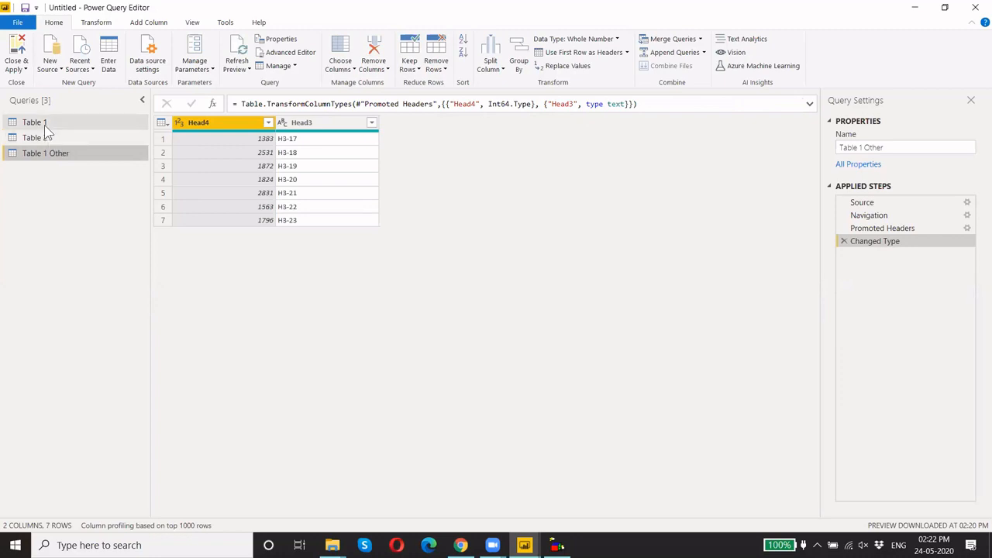
pyautogui.click(44, 125)
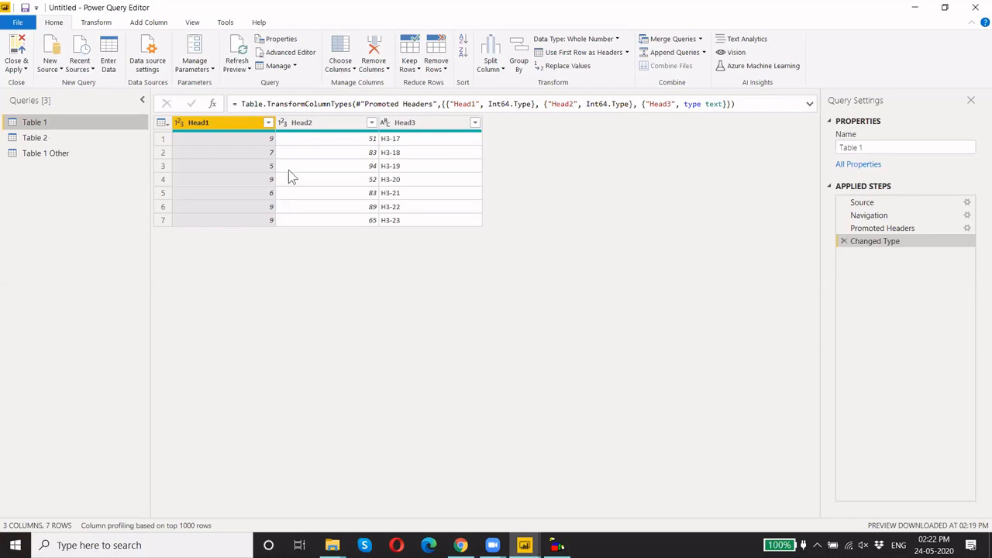
pyautogui.click(63, 153)
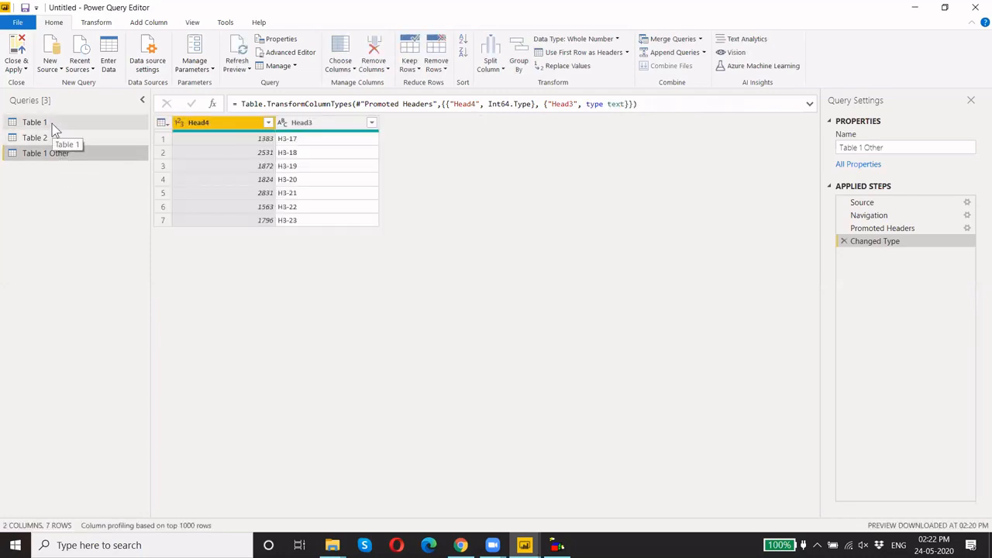
pyautogui.click(53, 127)
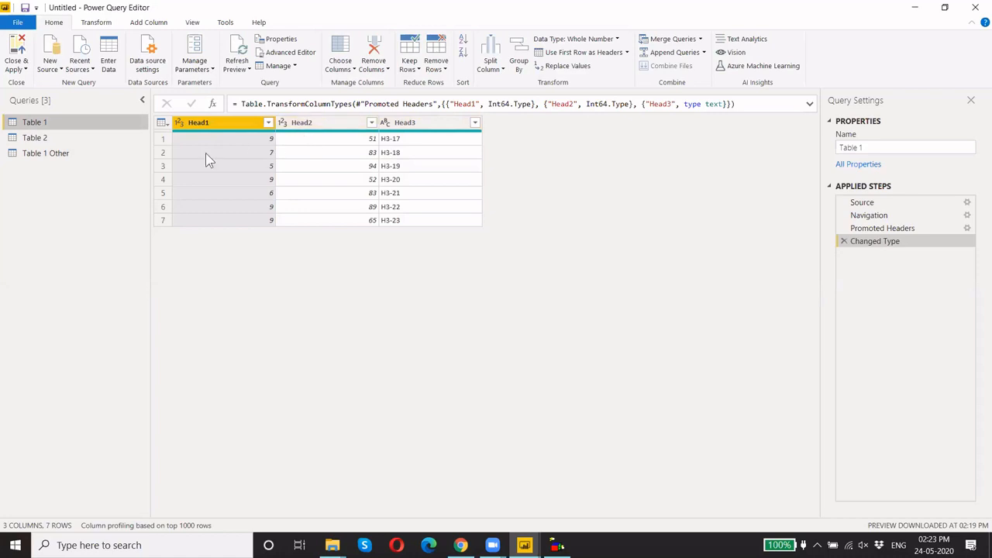
# Start merging queries as a new query, with Table 1 Other as the first table and Table 1 as the second
pyautogui.click(50, 158)
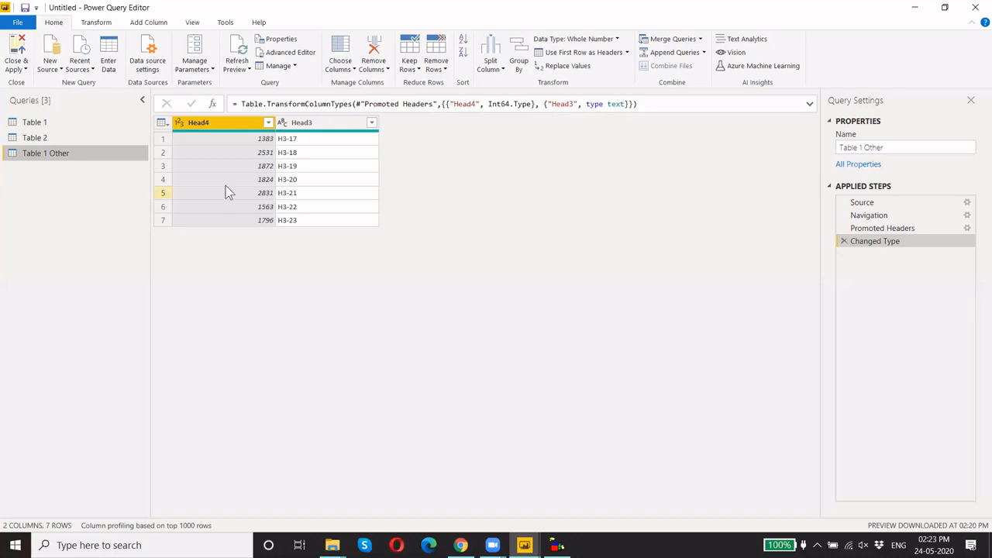
pyautogui.click(703, 43)
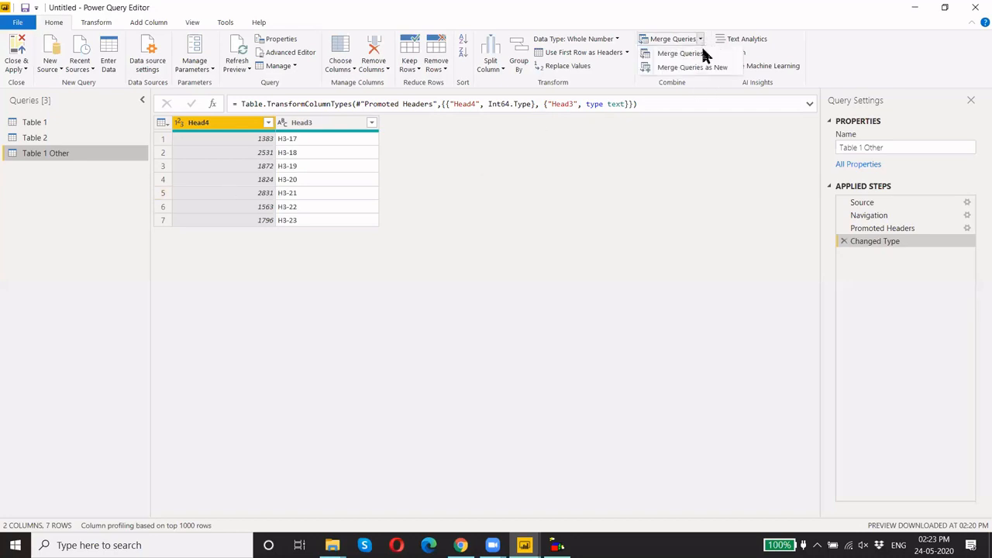
pyautogui.click(708, 68)
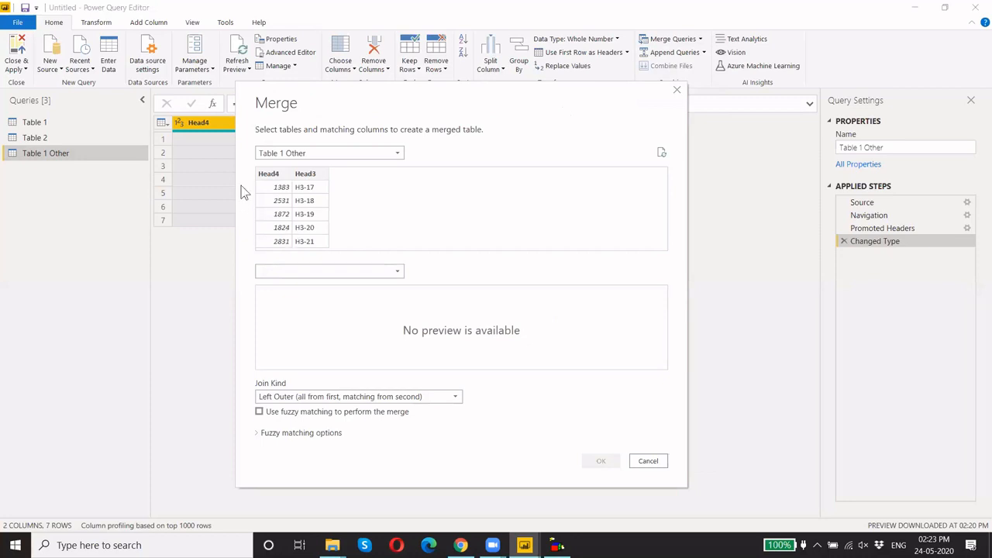
pyautogui.click(369, 273)
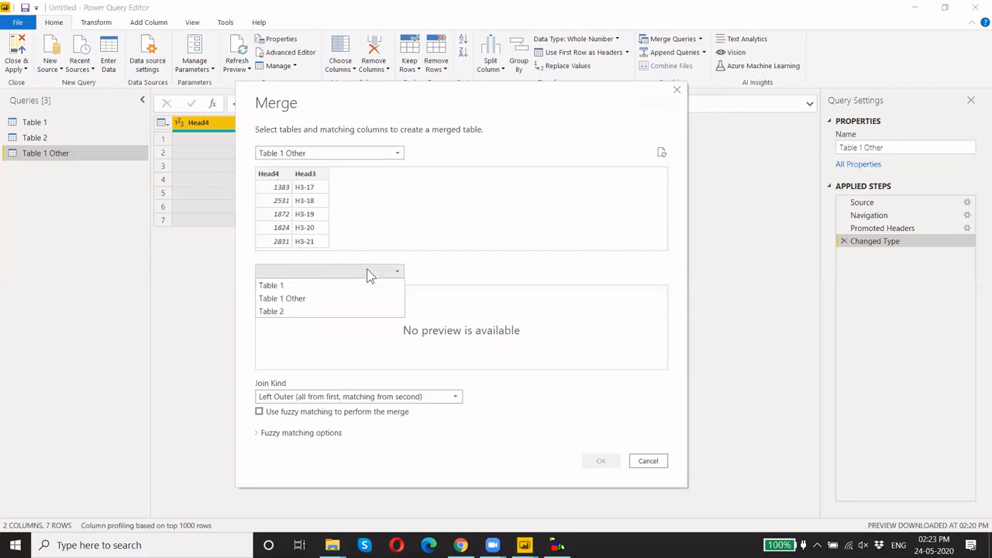
pyautogui.click(319, 286)
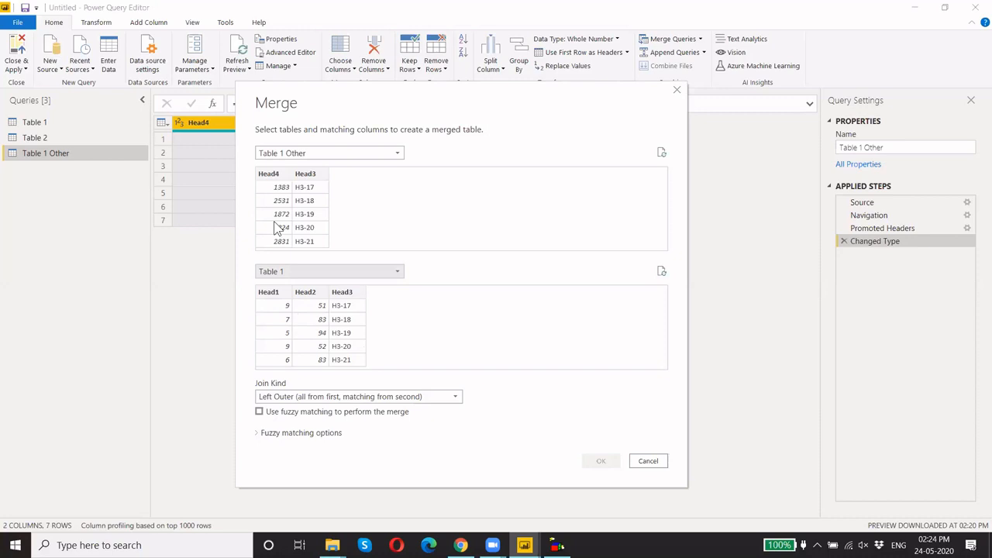
# Match both tables on the Head3 column, keep the Left Outer join kind, and create the merged query
pyautogui.click(308, 175)
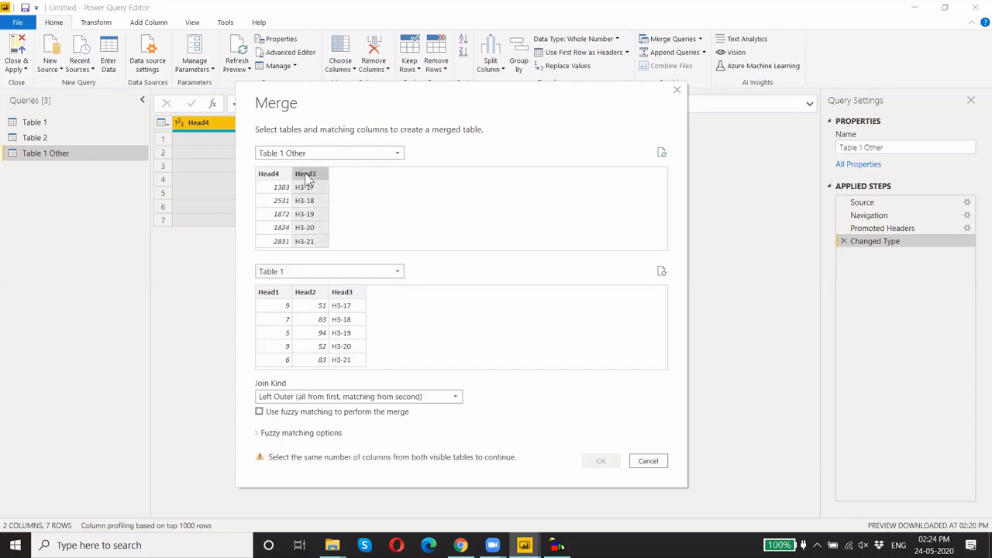
pyautogui.click(344, 295)
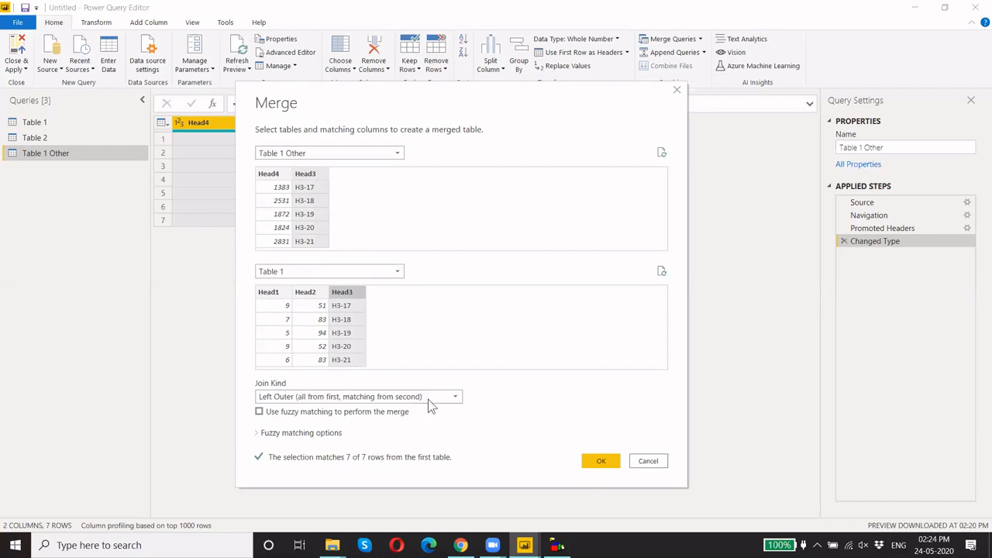
pyautogui.click(455, 398)
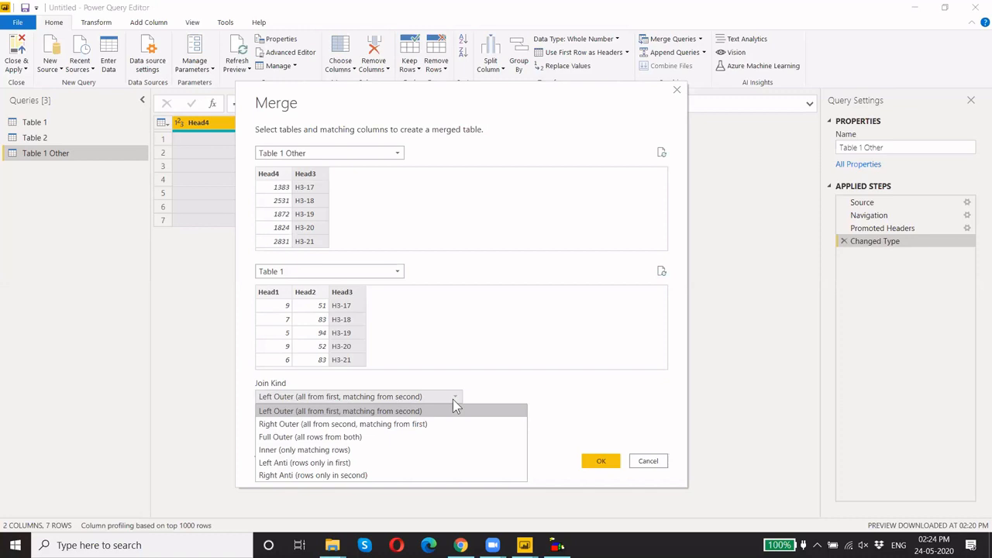
pyautogui.click(550, 392)
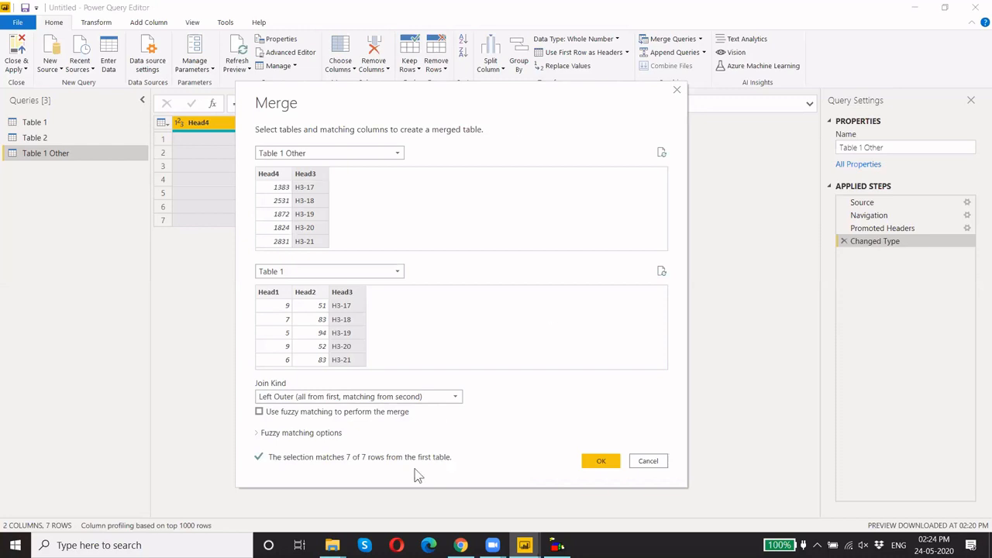
pyautogui.click(602, 463)
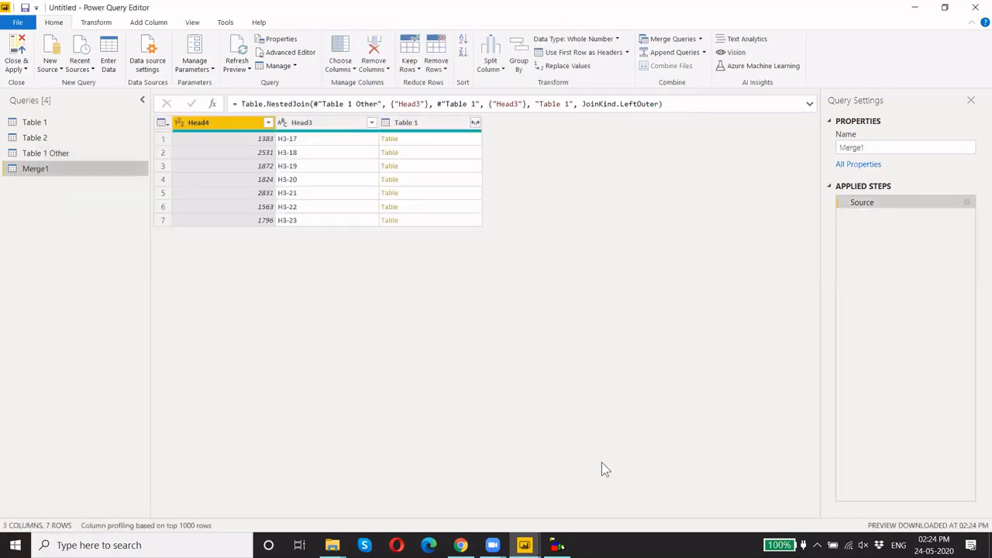
# Rename the merged query as Merge Table 1 New
pyautogui.doubleClick(41, 170)
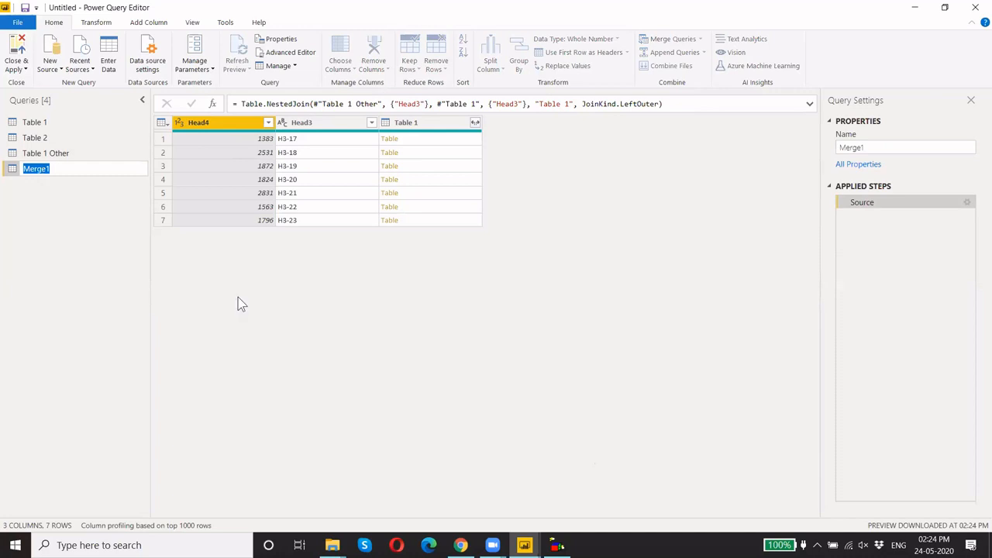
pyautogui.write('Merge Table')
pyautogui.press('Return')
pyautogui.write('1')
pyautogui.press('Return')
pyautogui.press('F2')
pyautogui.press('End')
pyautogui.write('New')
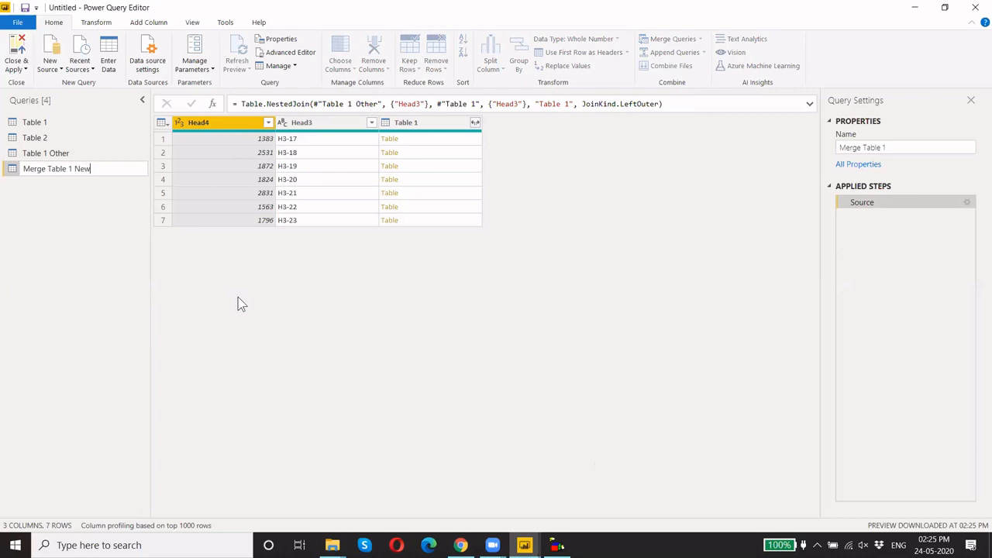
pyautogui.press('Return')
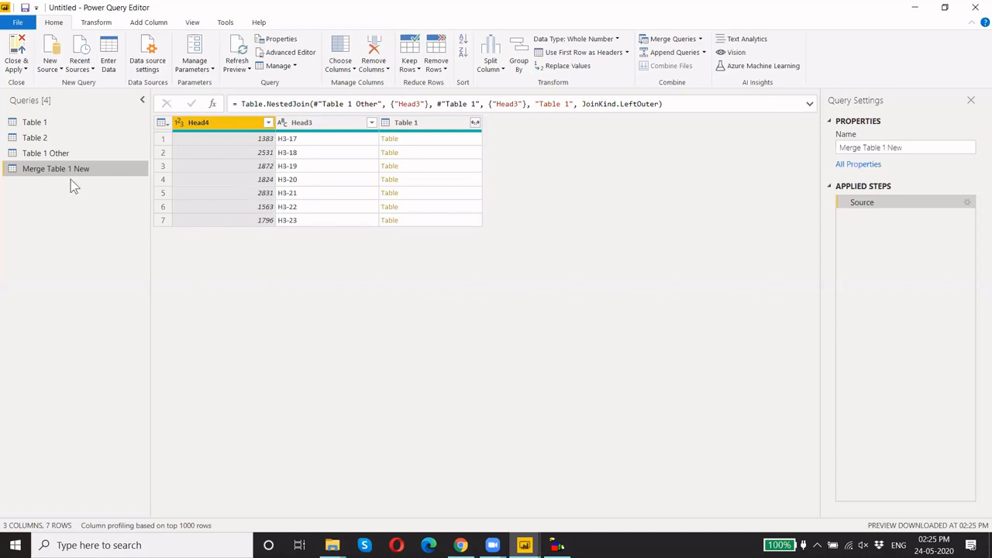
# Review the Table 1, Table 2 and Table 1 Other queries alongside the Merge Table 1 New query
pyautogui.click(34, 123)
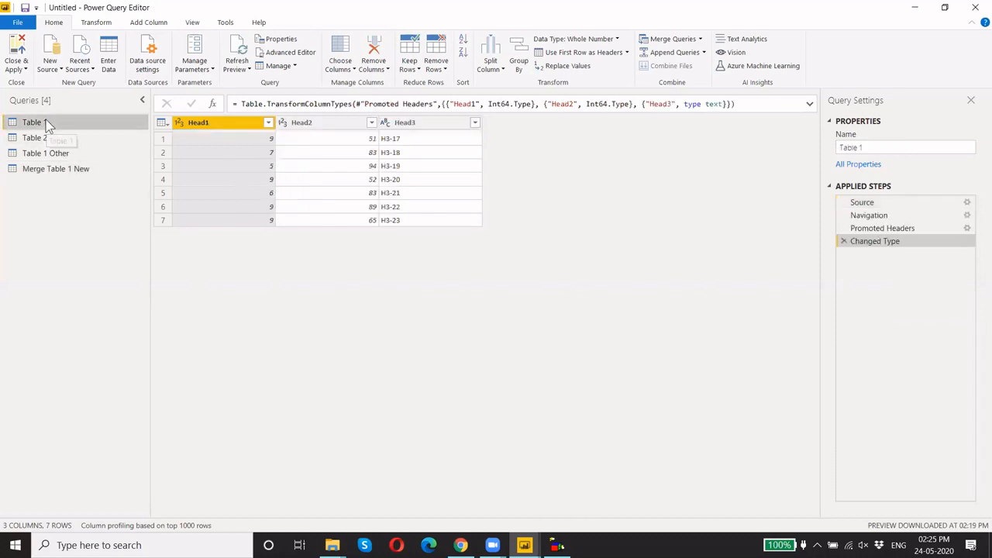
pyautogui.click(31, 138)
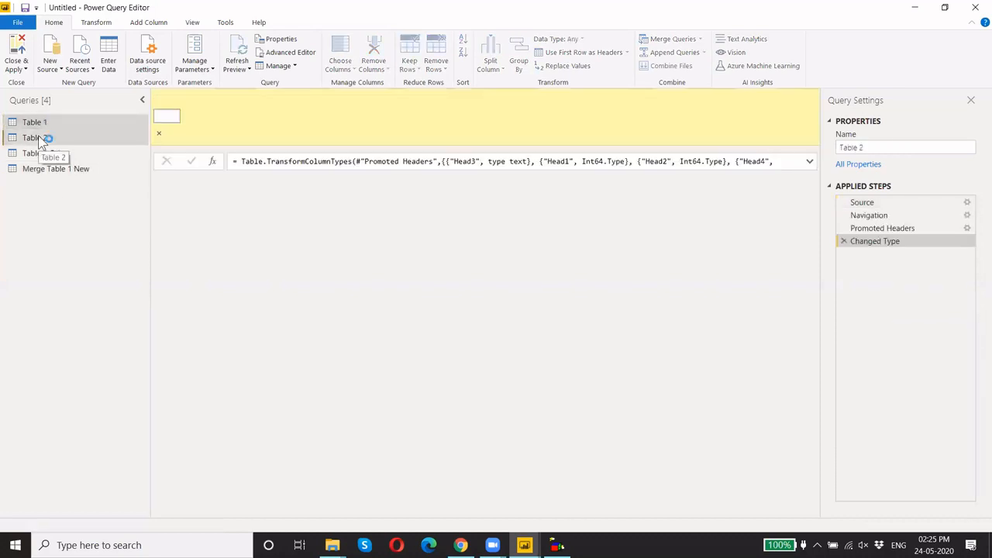
pyautogui.click(47, 155)
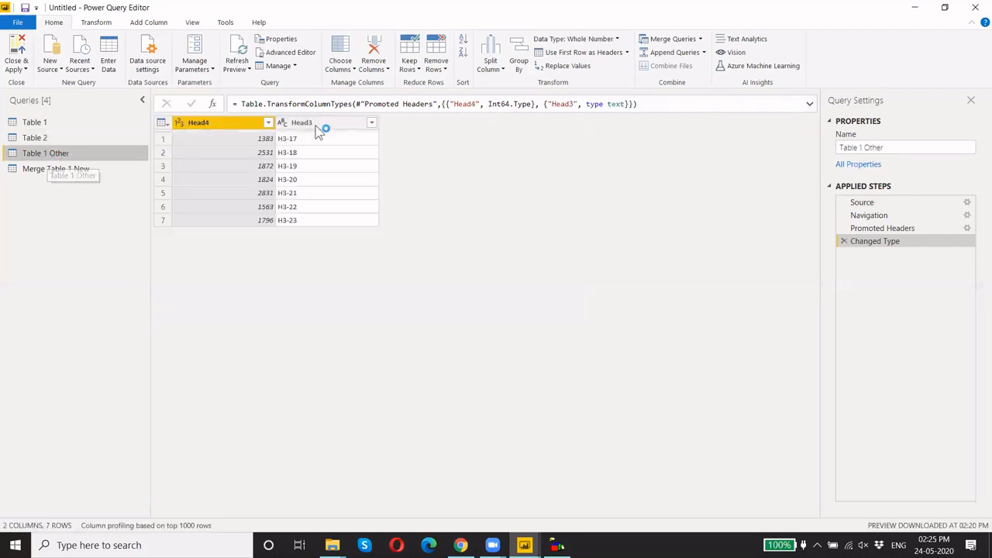
pyautogui.click(66, 169)
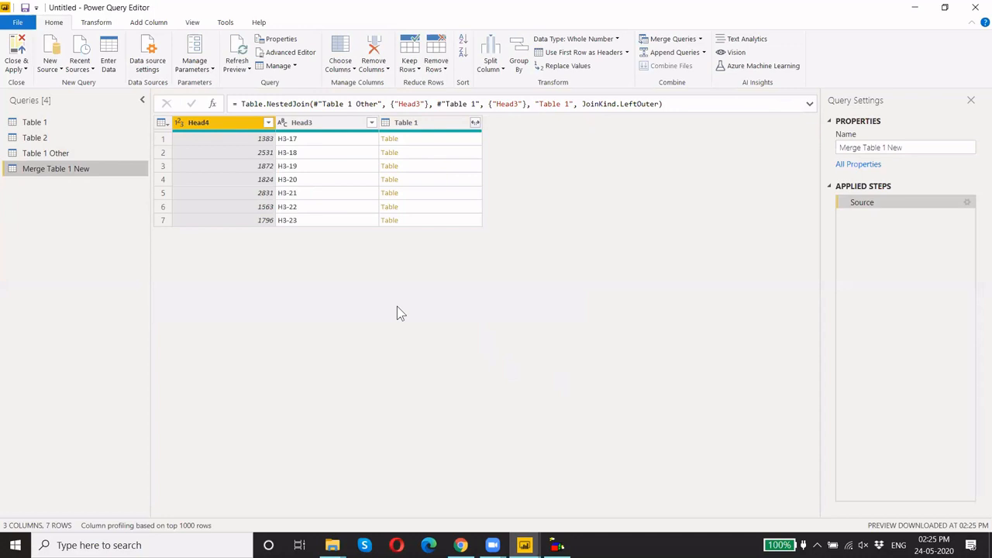
# Drill into the nested Table 1 value of the H3-17 row, and remove the resulting Navigation step
pyautogui.click(475, 122)
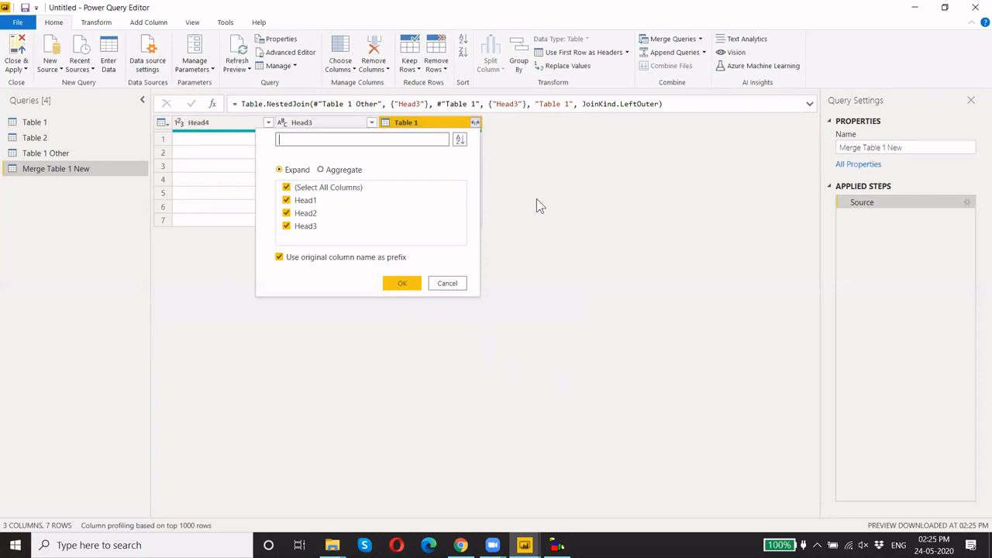
pyautogui.click(508, 177)
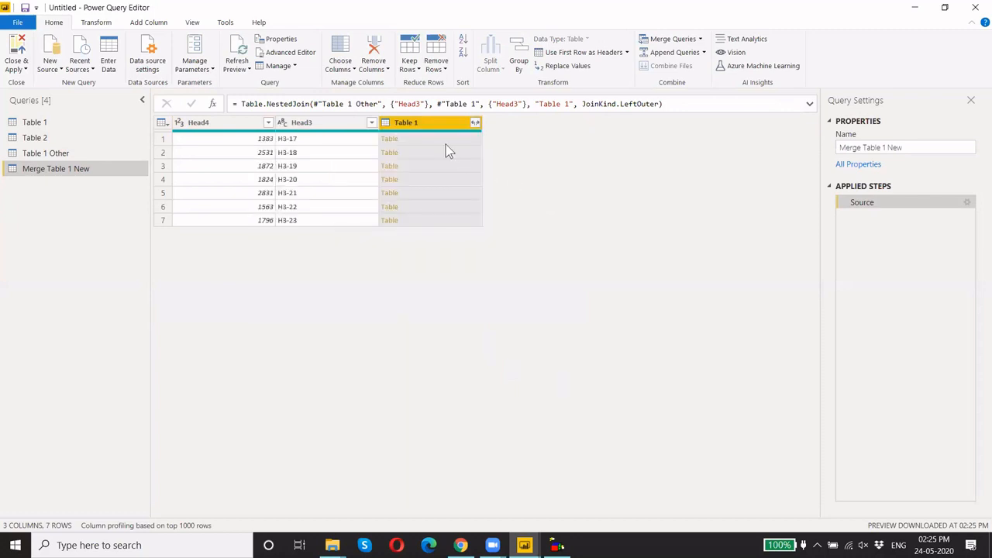
pyautogui.click(389, 141)
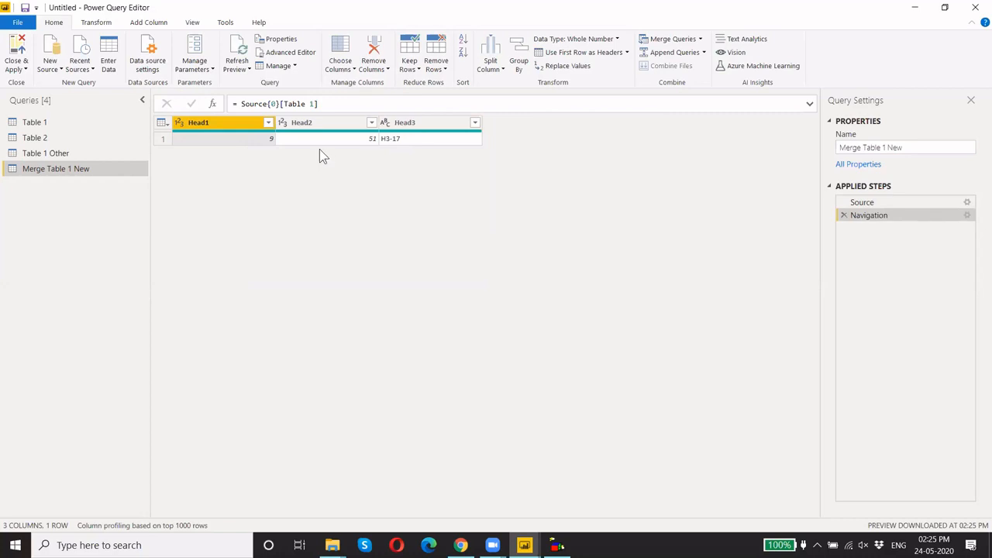
pyautogui.click(845, 216)
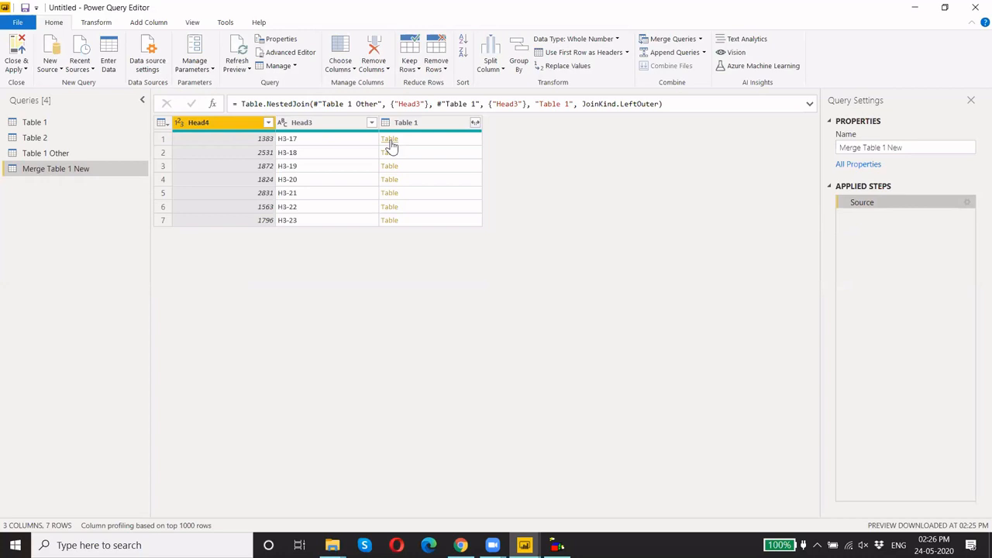
# Expand the nested Table 1 column into Head1, Head2 and Head3 with the original column name as prefix, and remove that expansion
pyautogui.click(476, 122)
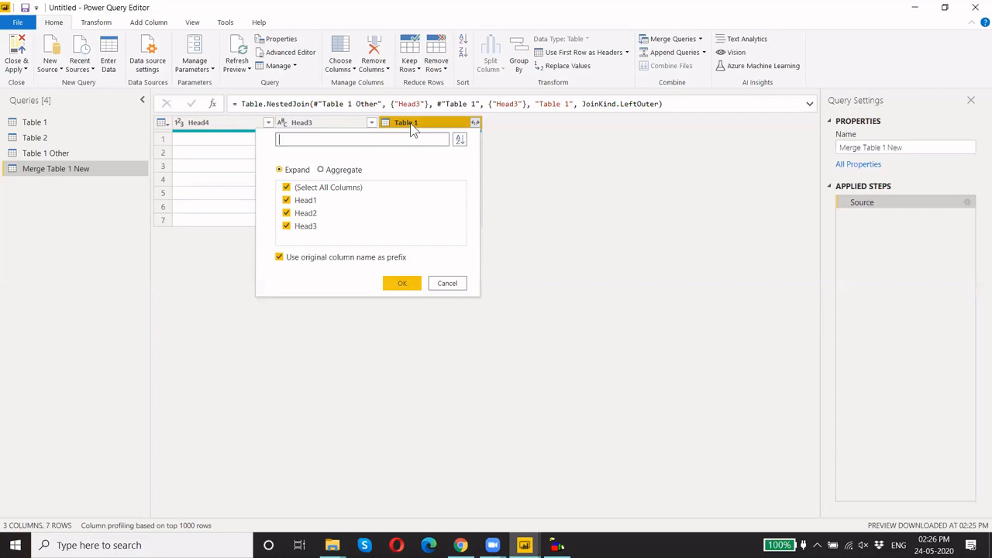
pyautogui.click(578, 241)
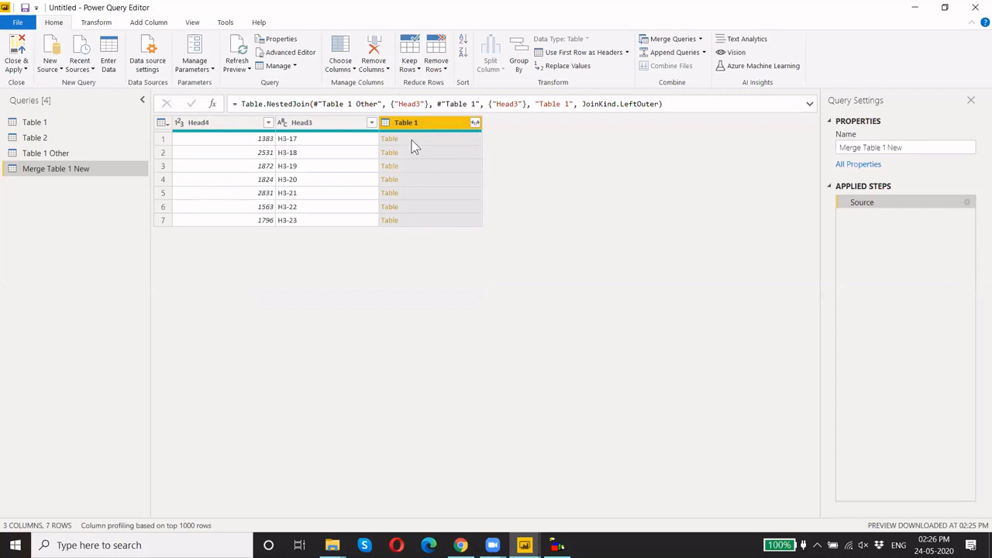
pyautogui.click(476, 122)
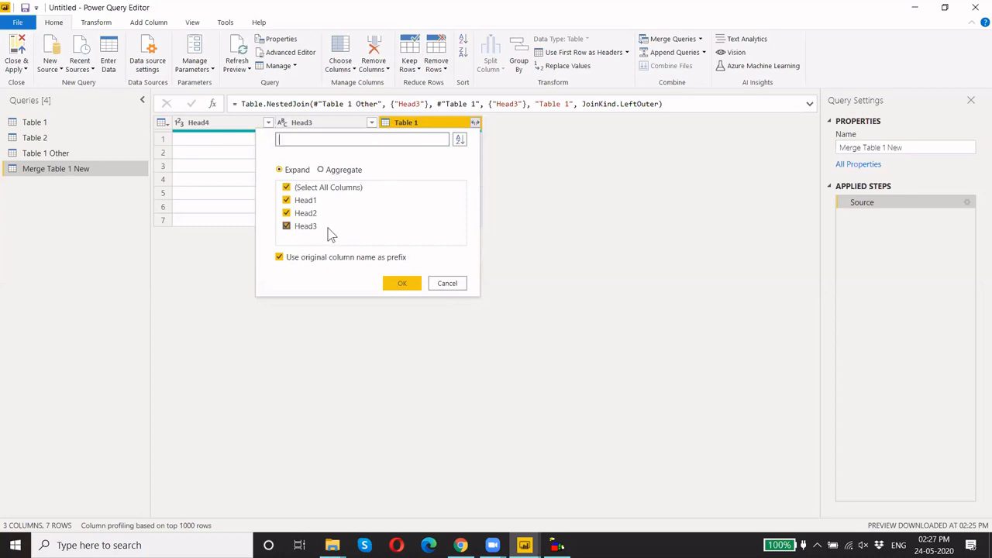
pyautogui.click(279, 257)
pyautogui.click(288, 260)
pyautogui.click(400, 284)
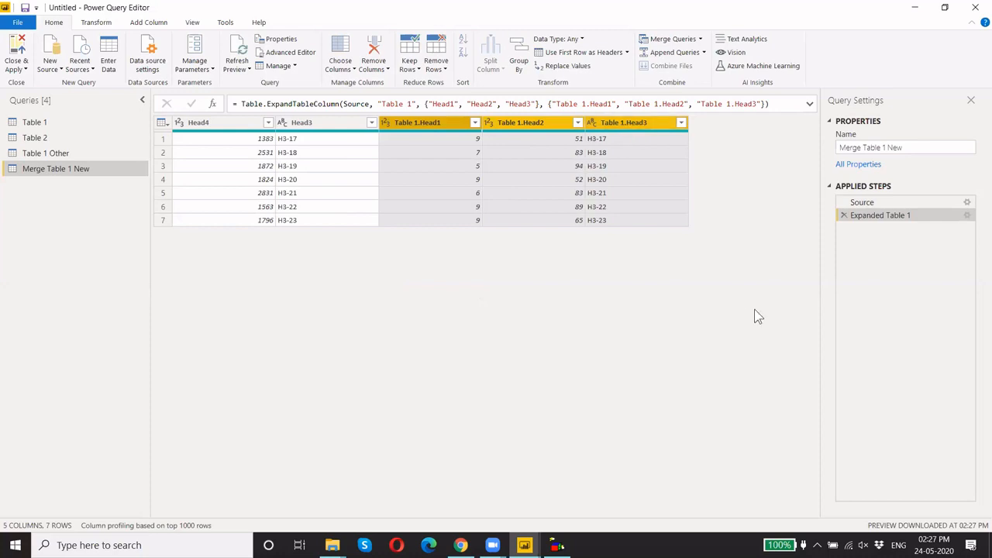
pyautogui.click(844, 216)
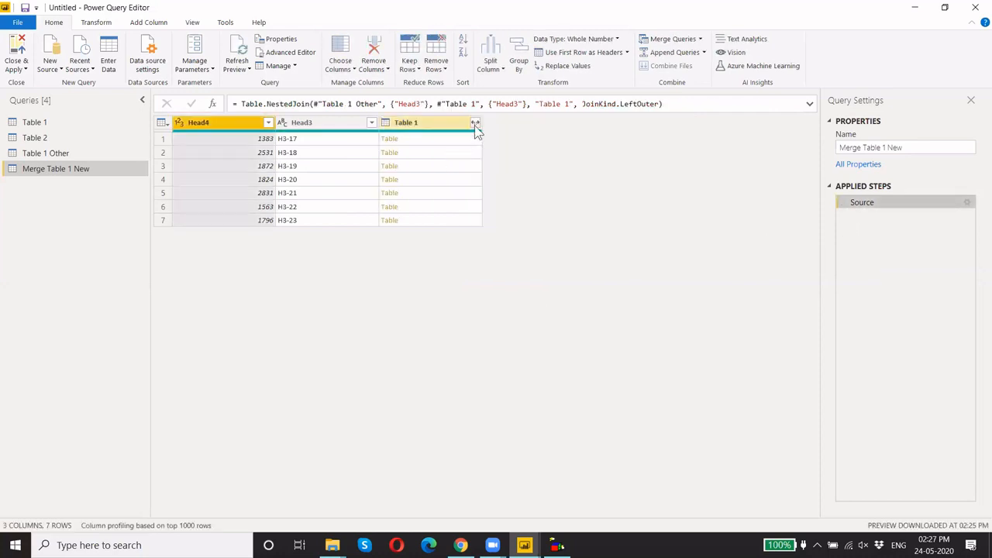
# Expand all three columns of nested Table 1 without the original column name as prefix, and remove that expansion
pyautogui.click(475, 124)
pyautogui.click(280, 256)
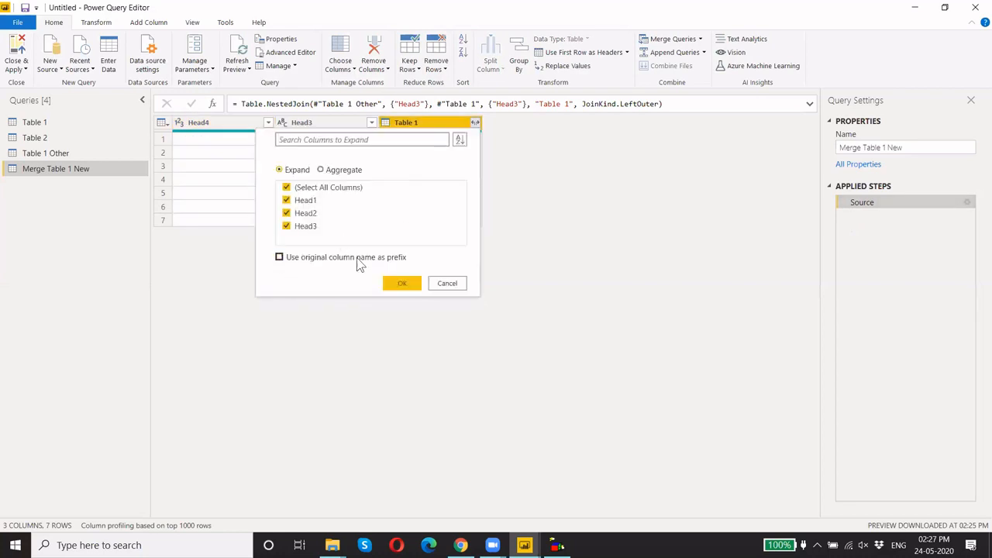
pyautogui.click(402, 283)
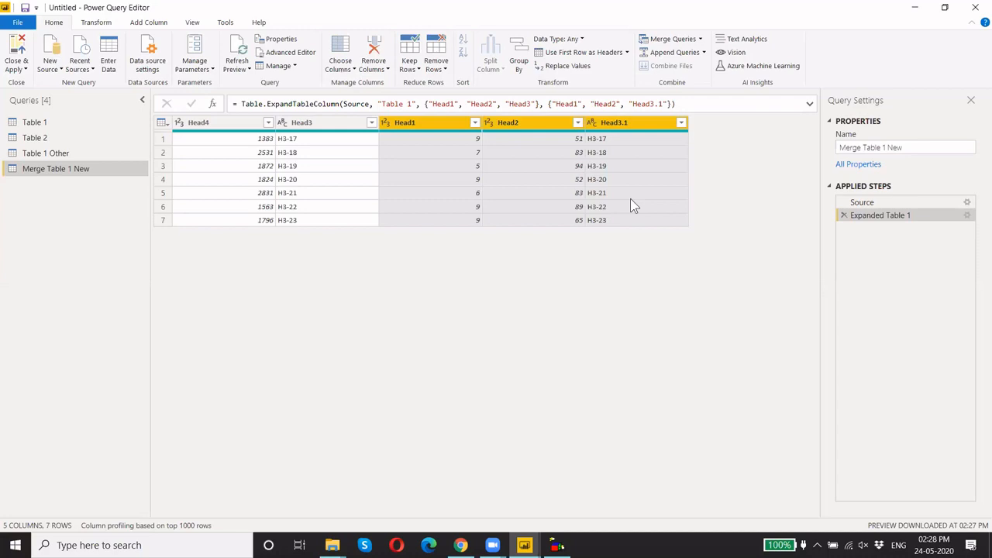
pyautogui.click(844, 215)
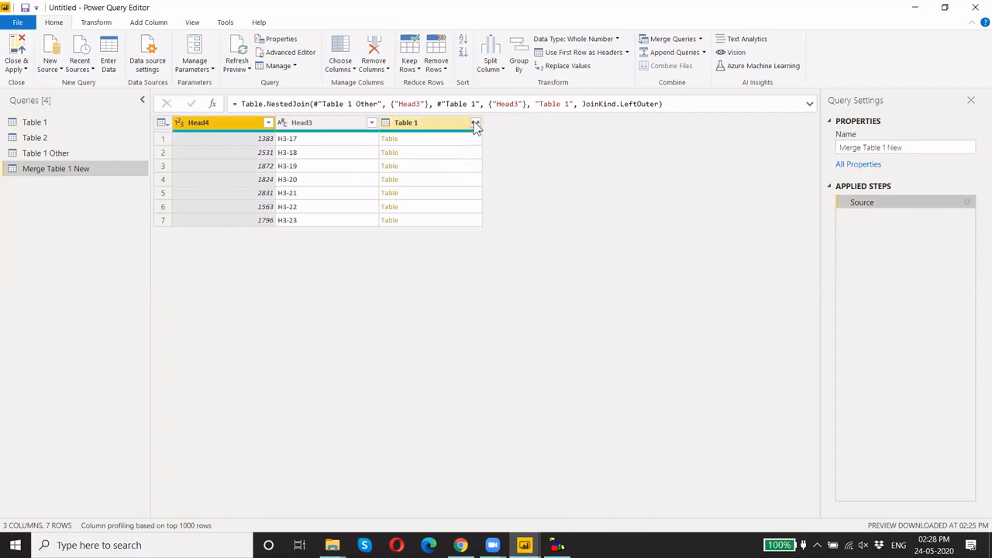
# Expand only Head1 and Head2 from the nested Table 1 column, excluding Head3 and the original column name prefix
pyautogui.click(476, 124)
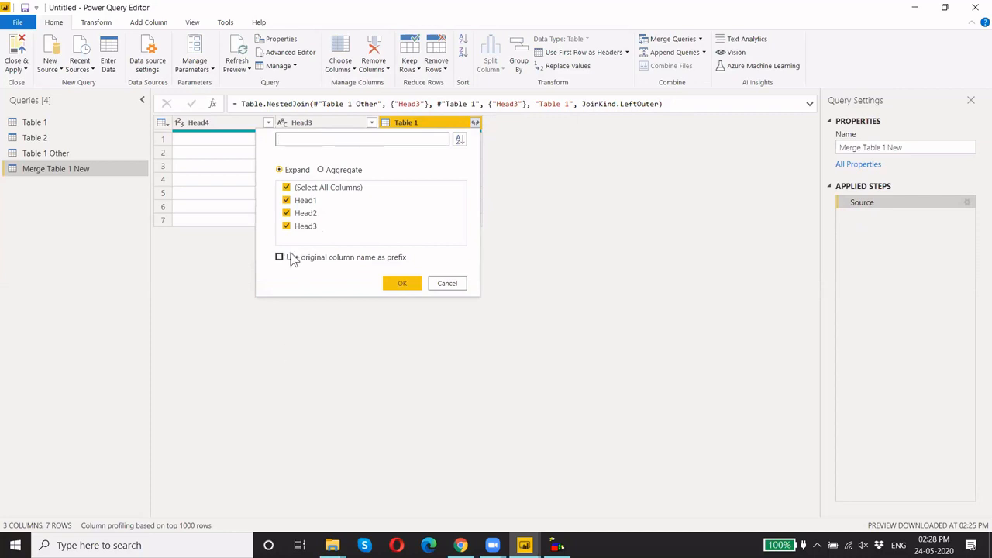
pyautogui.click(286, 226)
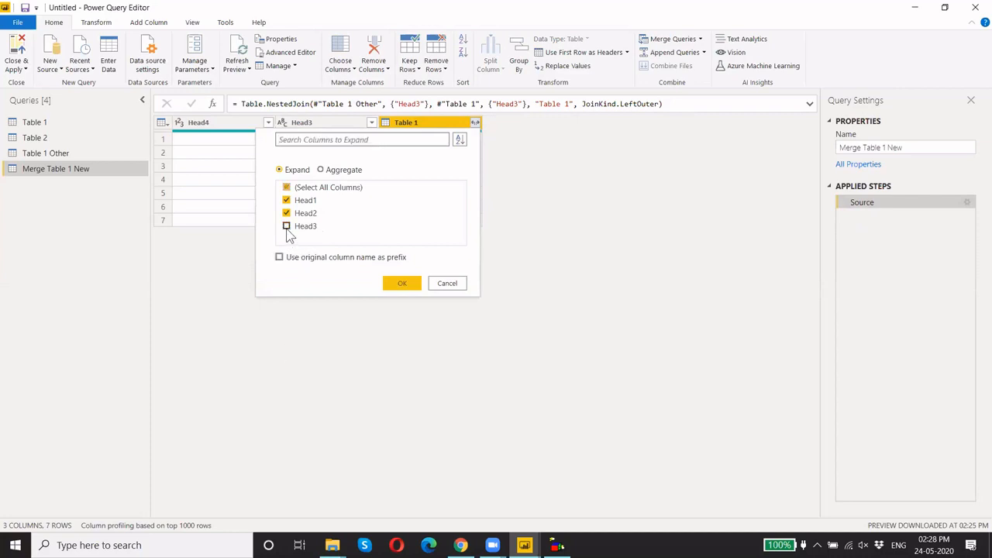
pyautogui.click(403, 283)
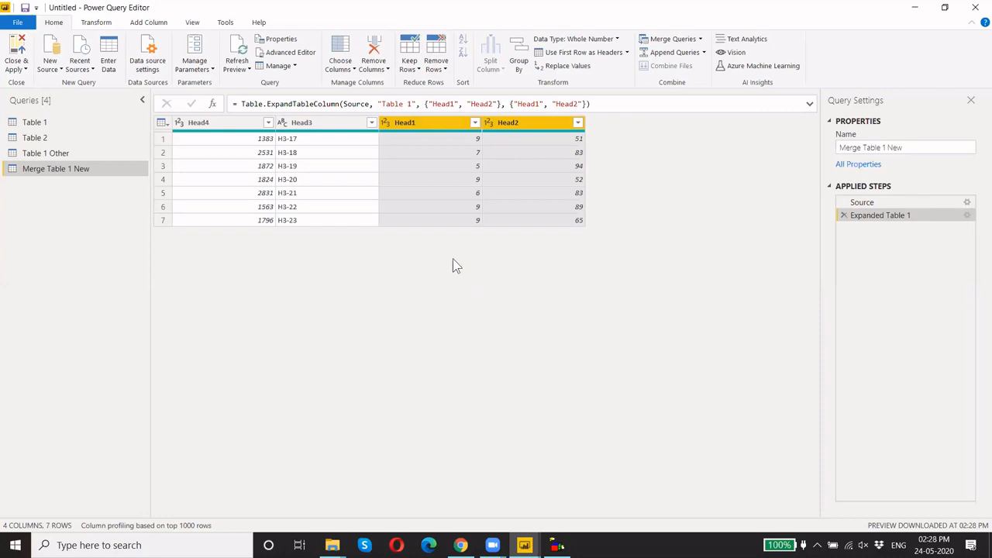
# Compare the columns of Table 2 with those of the expanded Merge Table 1 New query and its source tables
pyautogui.click(46, 152)
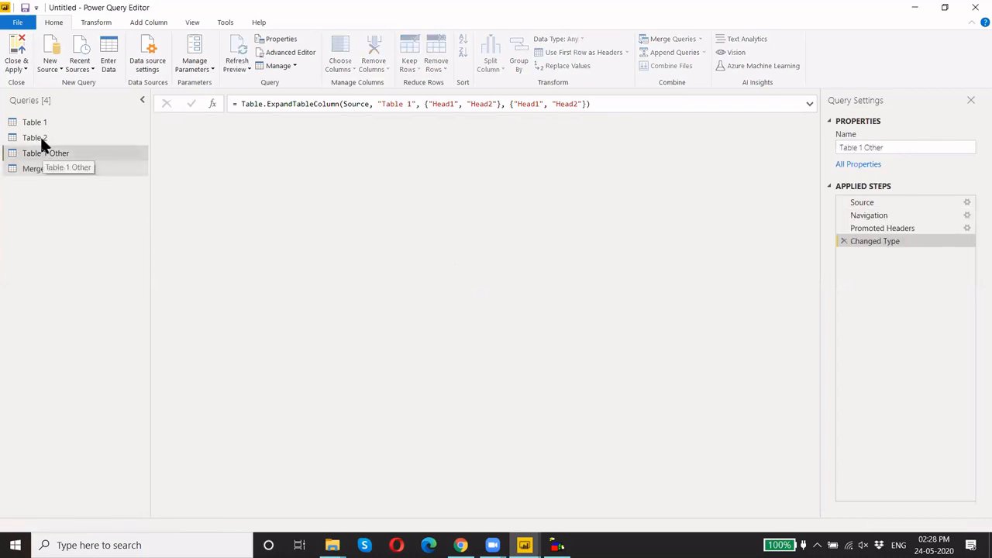
pyautogui.click(39, 137)
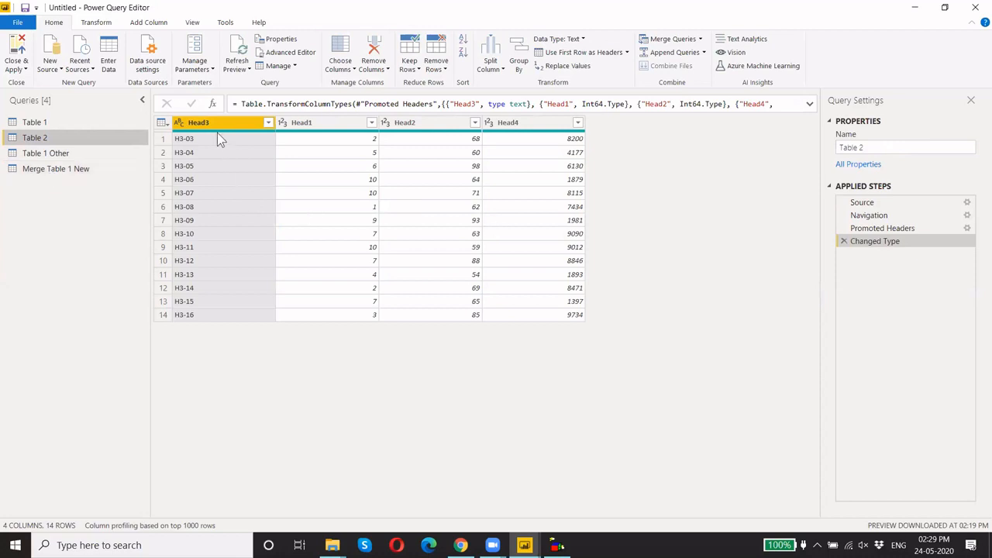
pyautogui.click(107, 177)
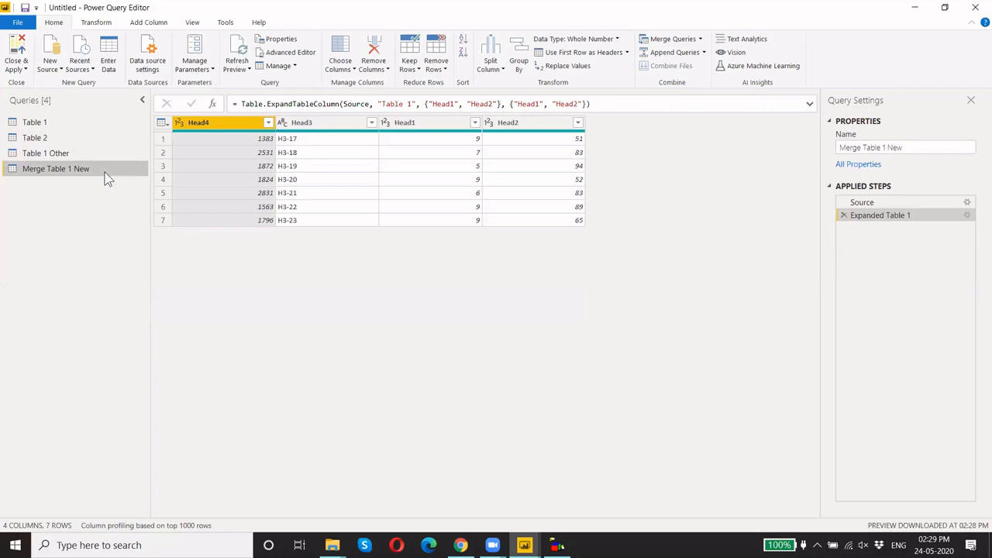
pyautogui.click(56, 153)
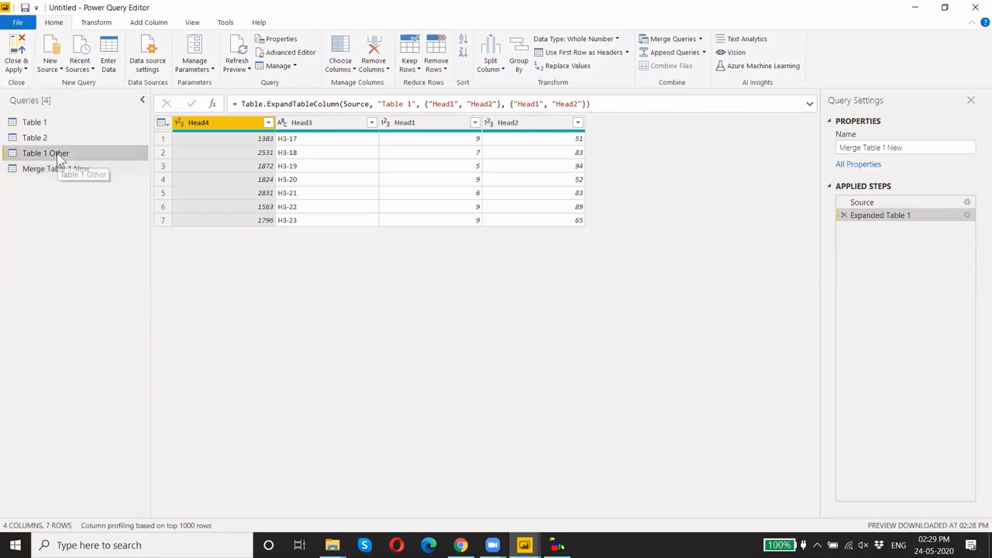
pyautogui.click(49, 122)
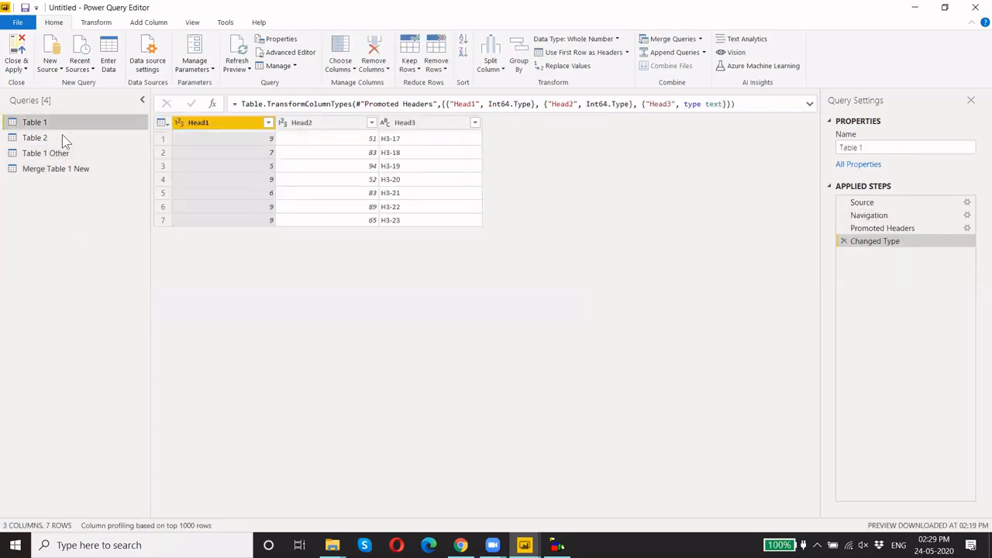
# Create a query group named Datamodel and move the Merge Table 1 New query into it
pyautogui.rightClick(53, 195)
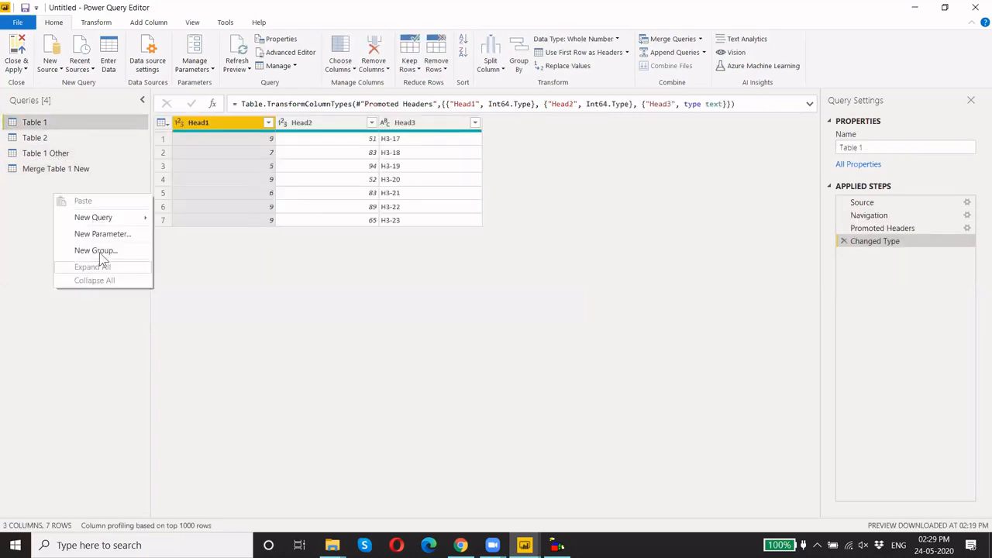
pyautogui.click(100, 252)
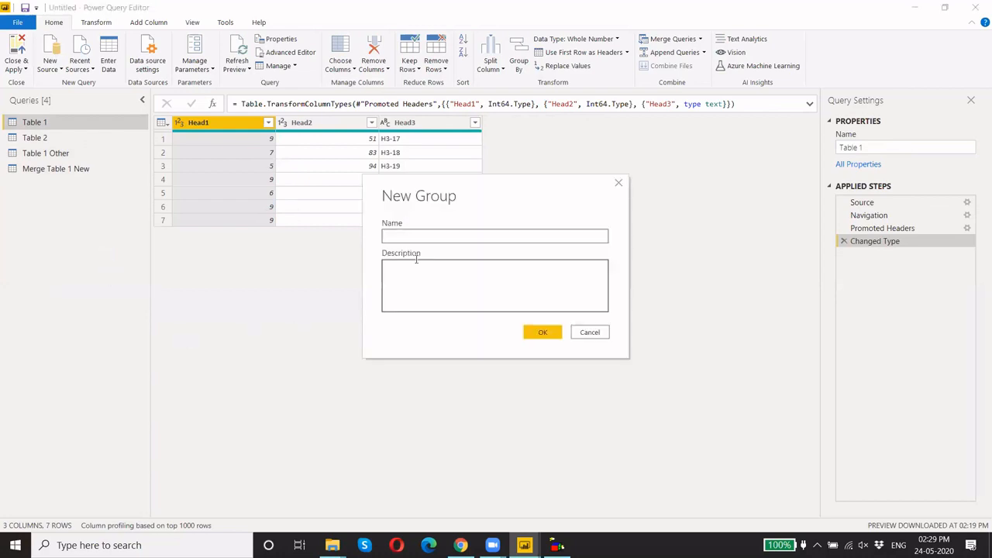
pyautogui.write('Datamodel')
pyautogui.press('Return')
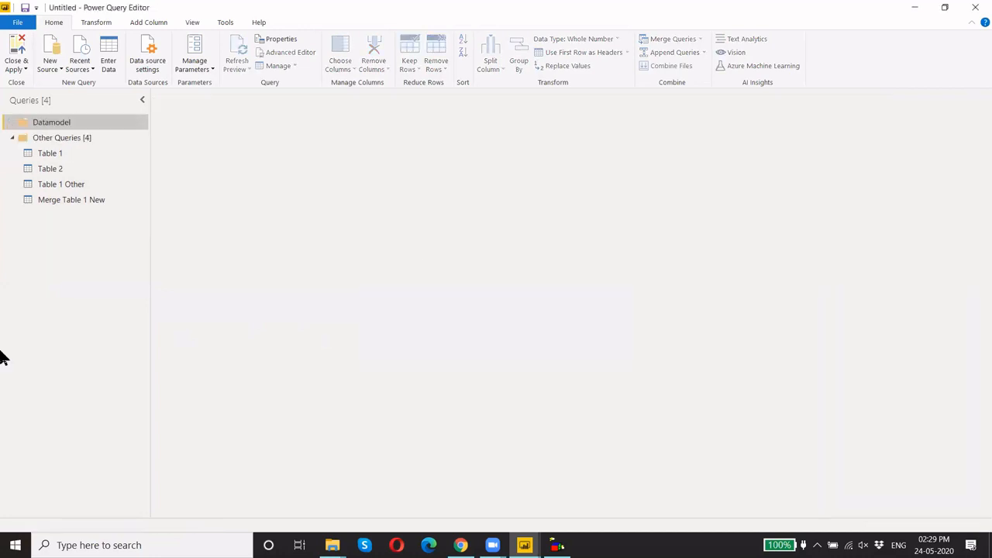
pyautogui.click(62, 200)
pyautogui.moveTo(61, 177); pyautogui.dragTo(59, 126)
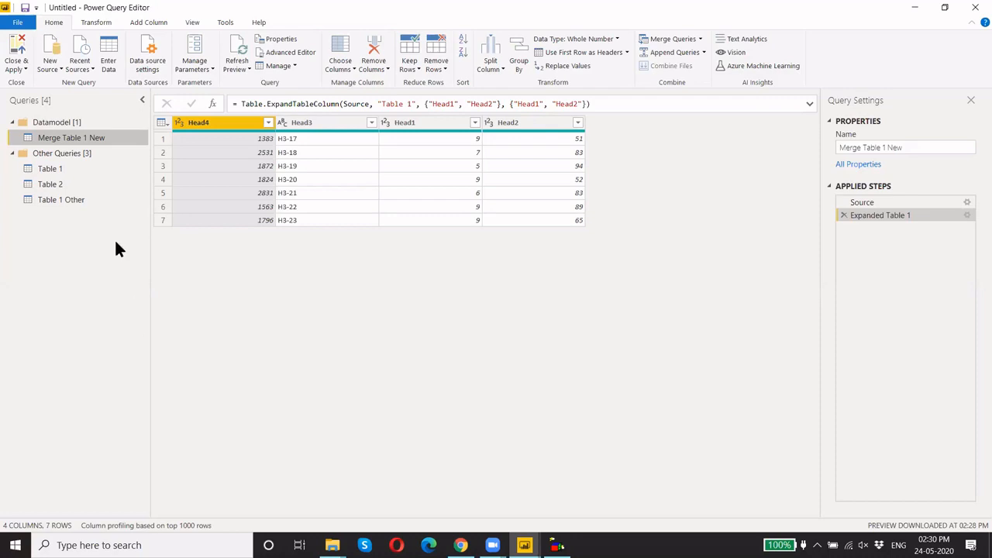
pyautogui.rightClick(52, 279)
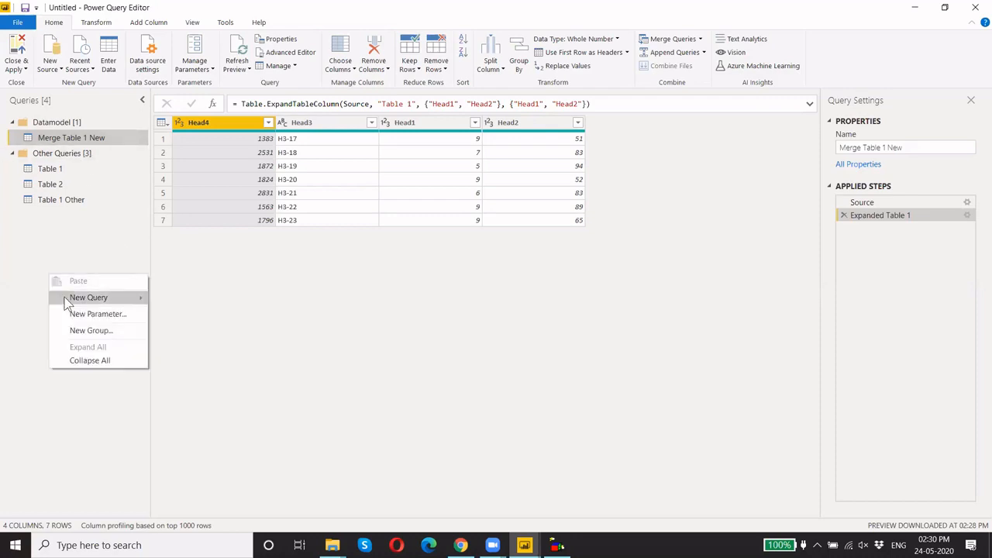
pyautogui.click(101, 331)
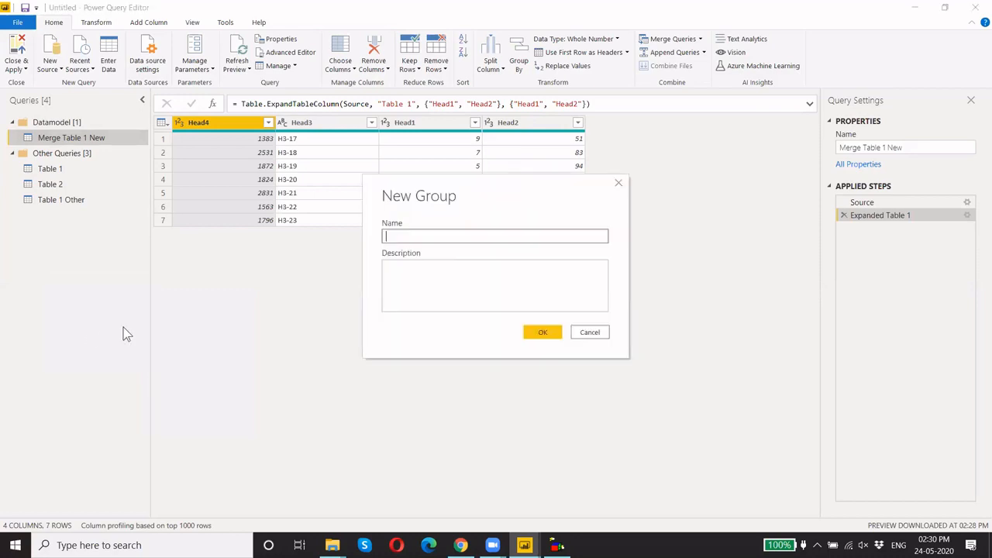
pyautogui.click(618, 183)
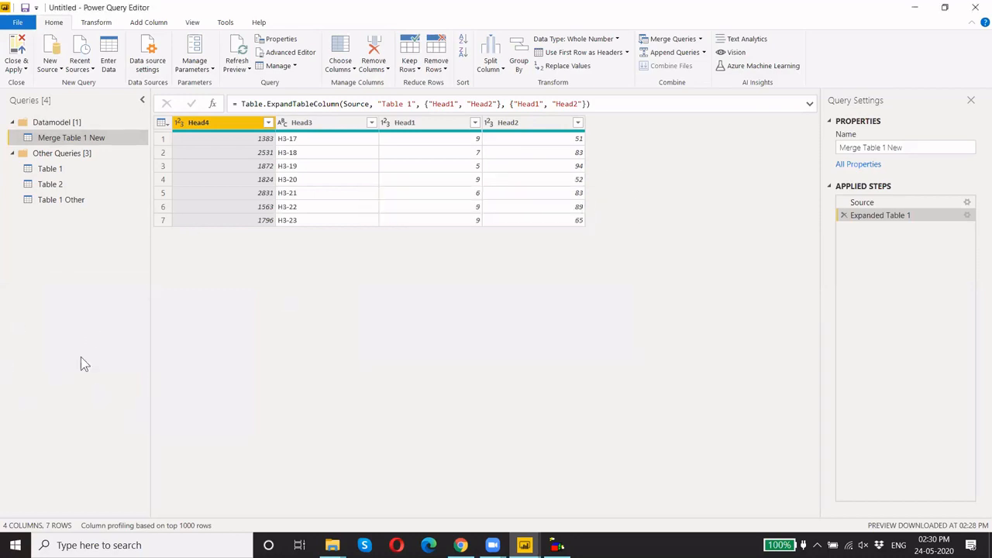
pyautogui.rightClick(78, 311)
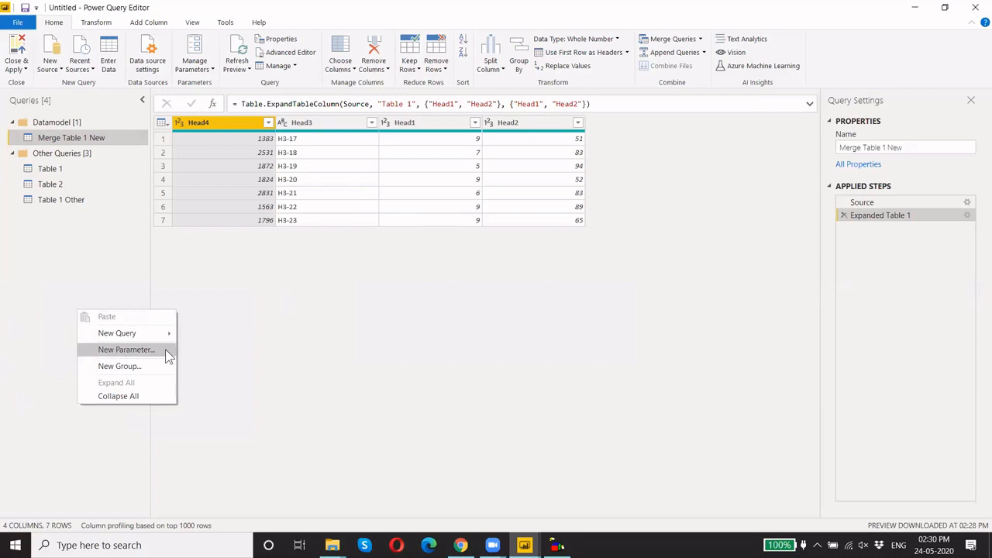
pyautogui.rightClick(58, 297)
pyautogui.click(99, 356)
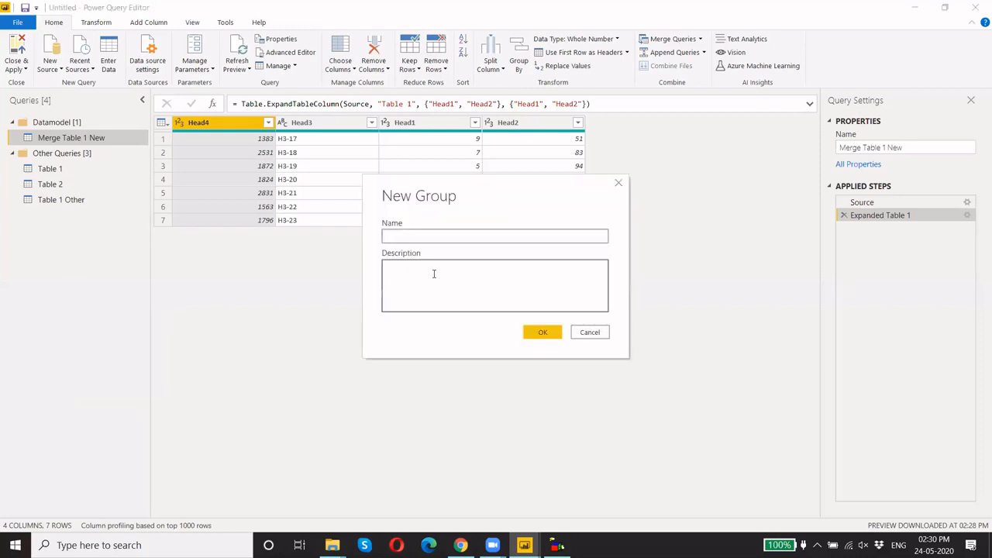
pyautogui.click(587, 333)
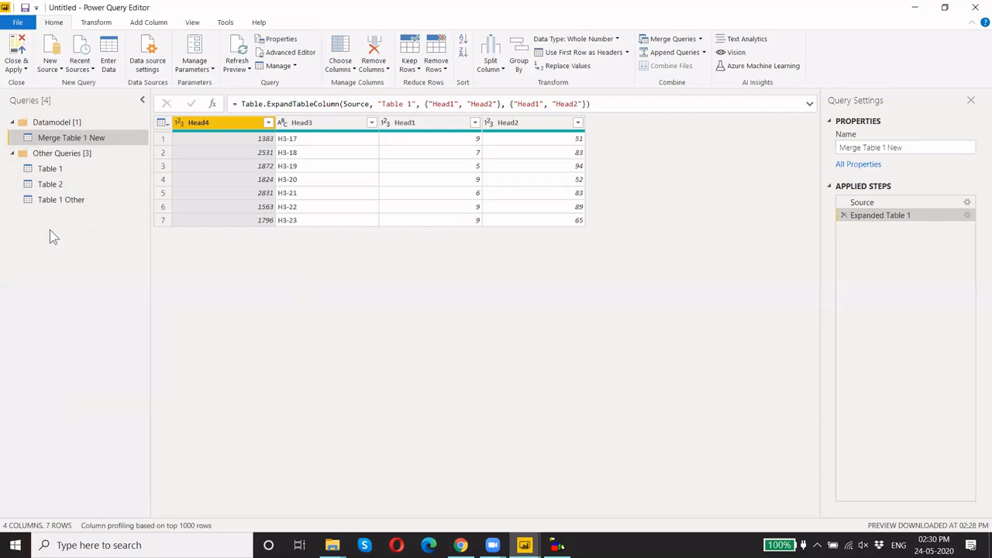
# Append Table 2 to the Merge Table 1 New query within the same query, using the two-table append
pyautogui.click(53, 189)
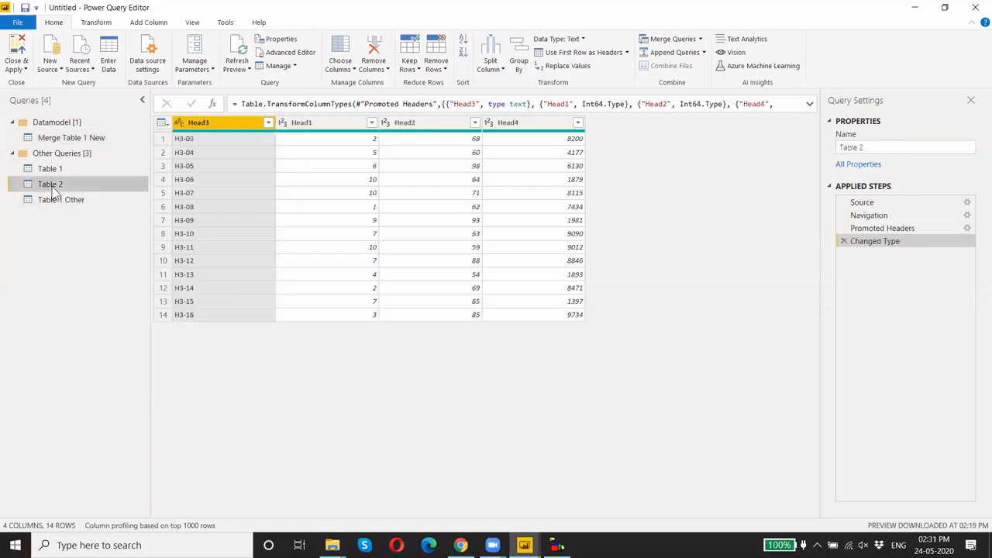
pyautogui.click(58, 140)
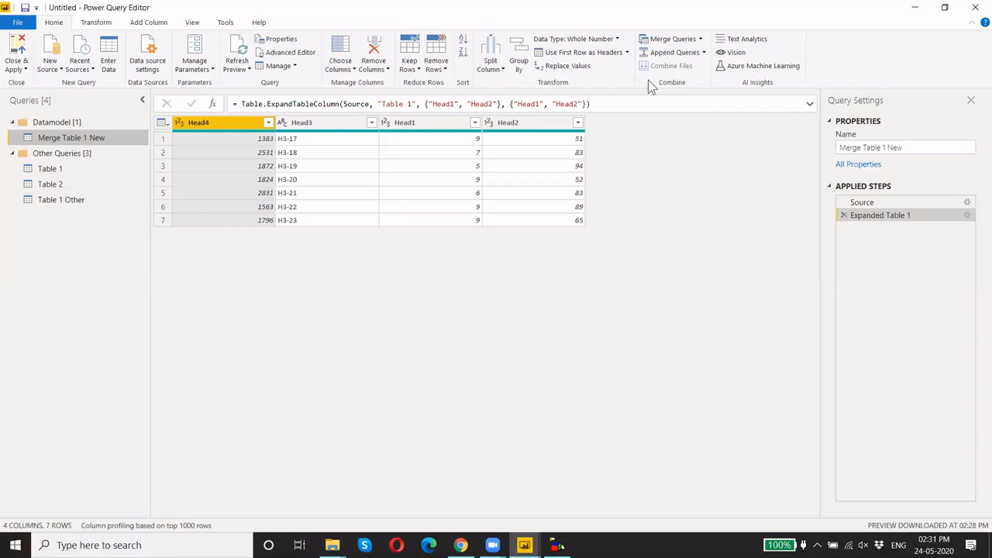
pyautogui.click(695, 54)
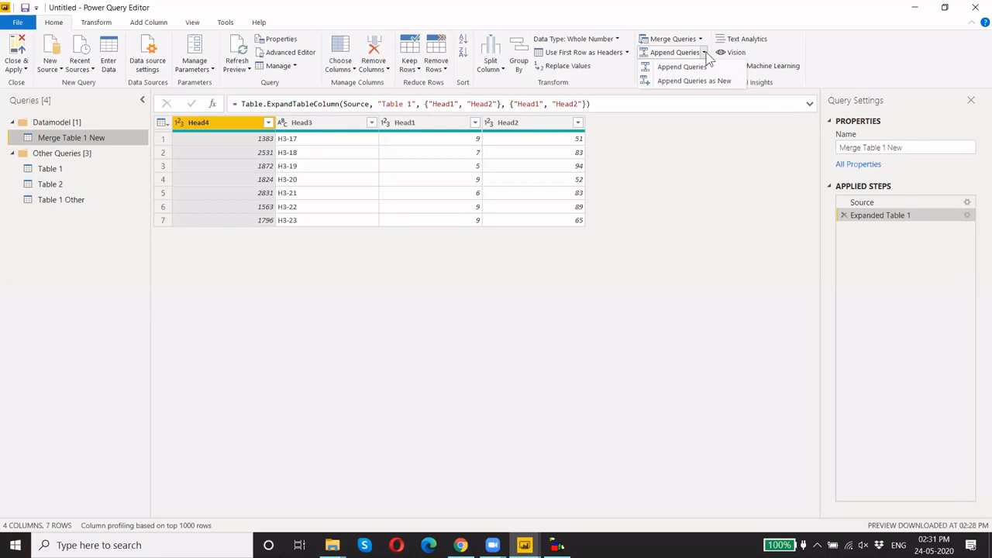
pyautogui.click(678, 68)
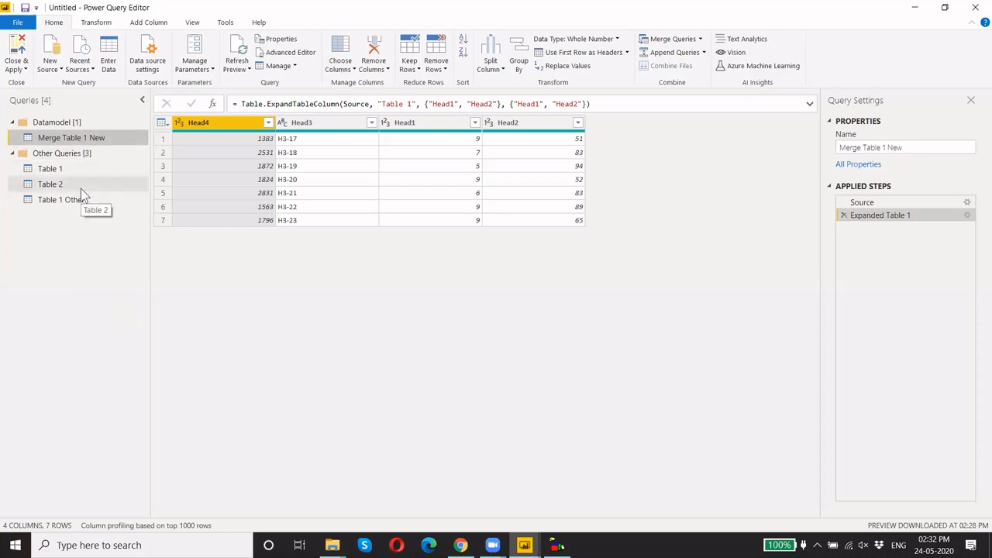
pyautogui.click(703, 52)
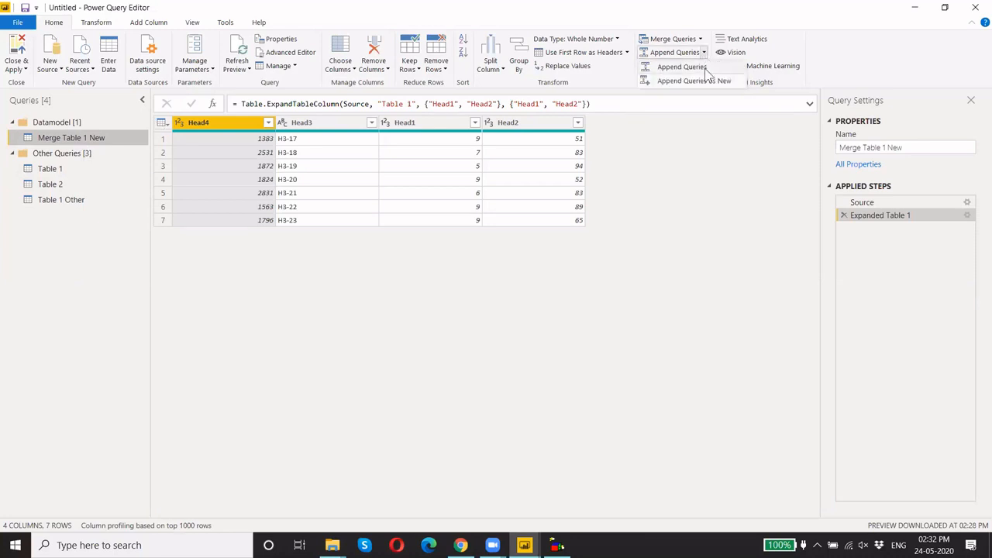
pyautogui.click(707, 69)
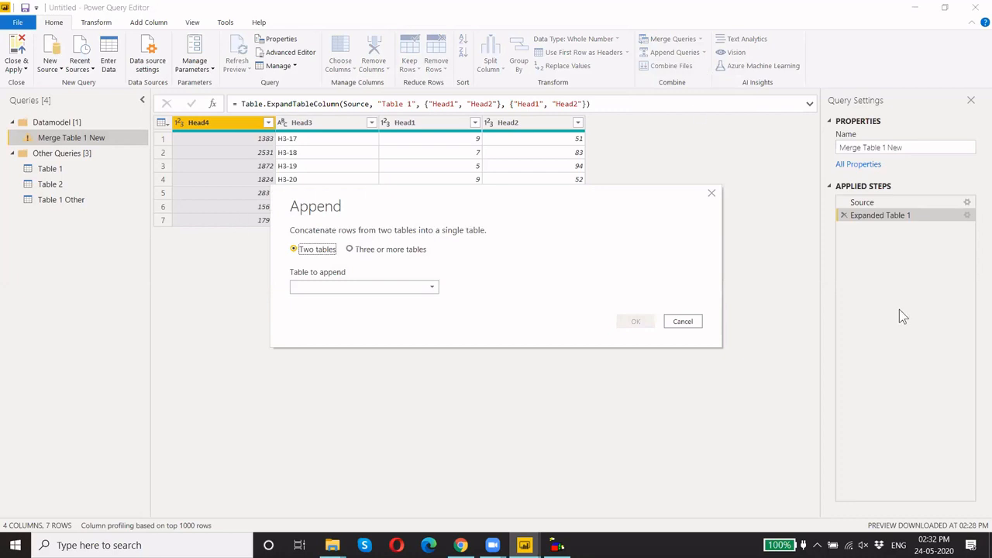
pyautogui.click(327, 288)
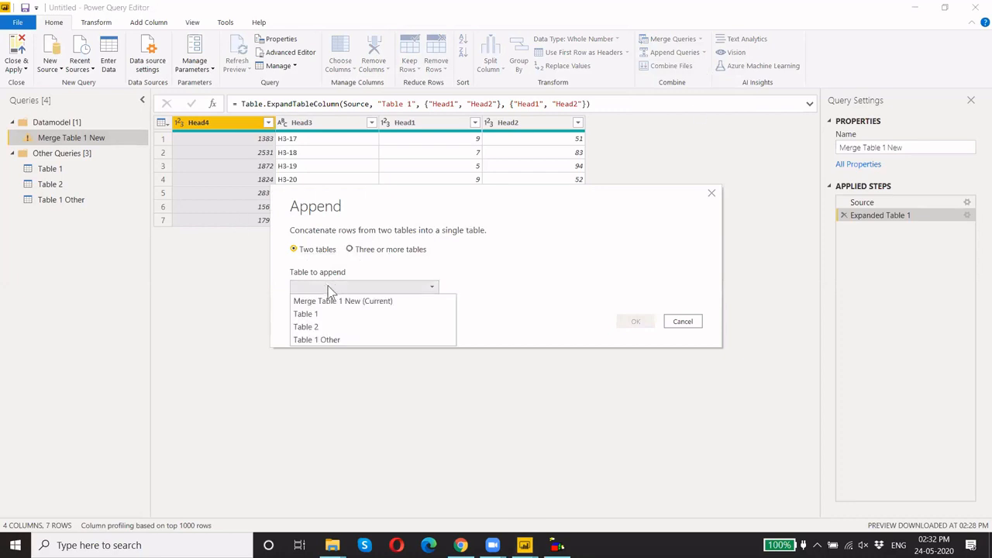
pyautogui.click(326, 328)
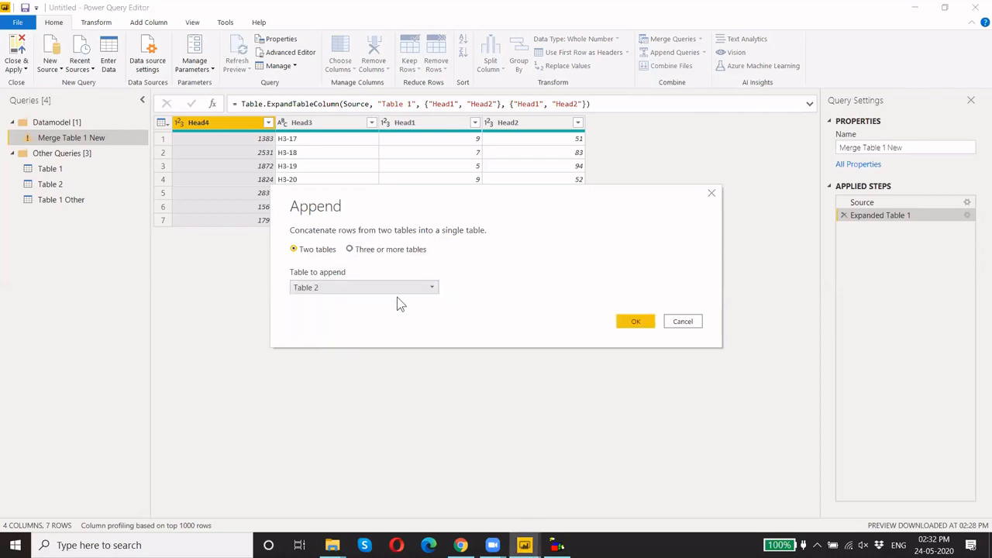
pyautogui.click(640, 324)
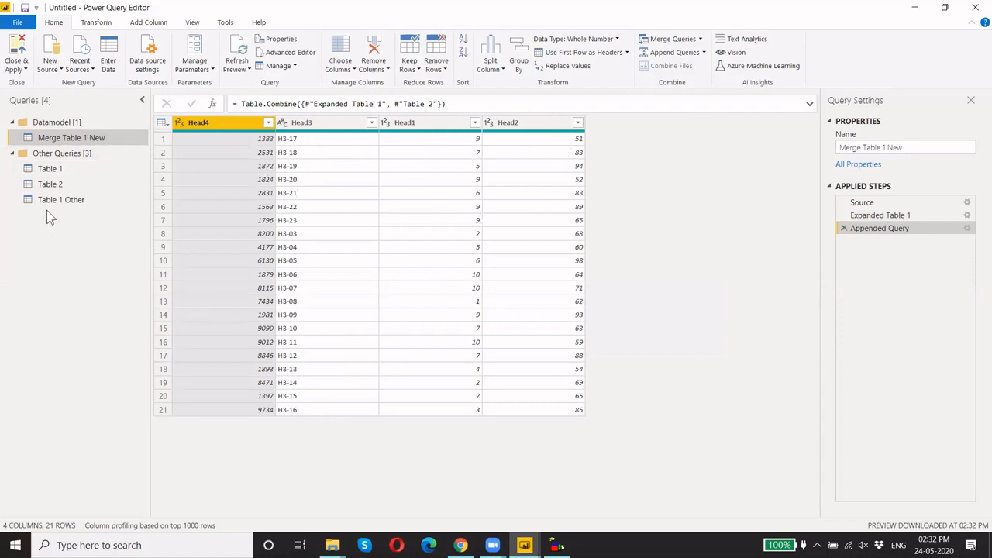
# Compare the rows and columns of the appended Merge Table 1 New query with Table 1, Table 2 and Table 1 Other
pyautogui.click(59, 189)
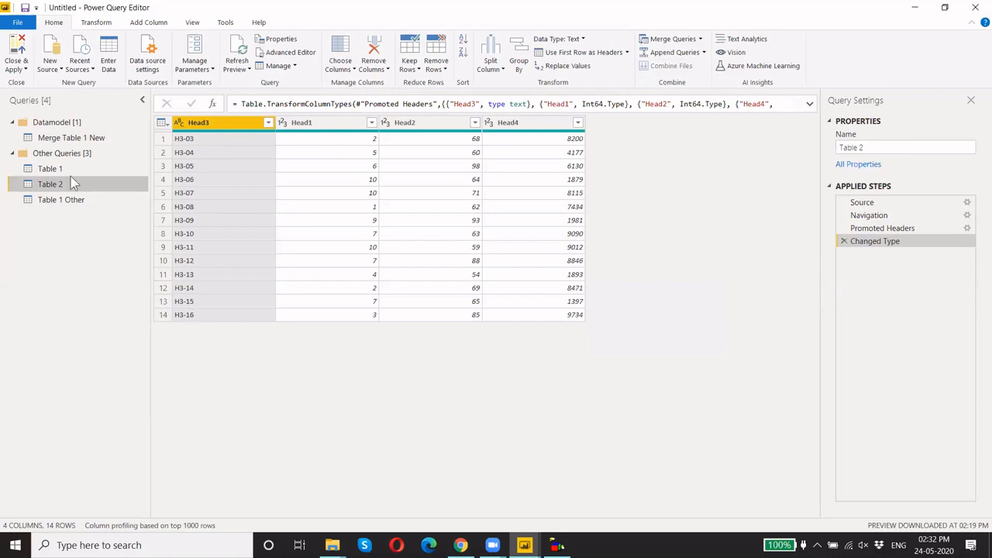
pyautogui.click(71, 139)
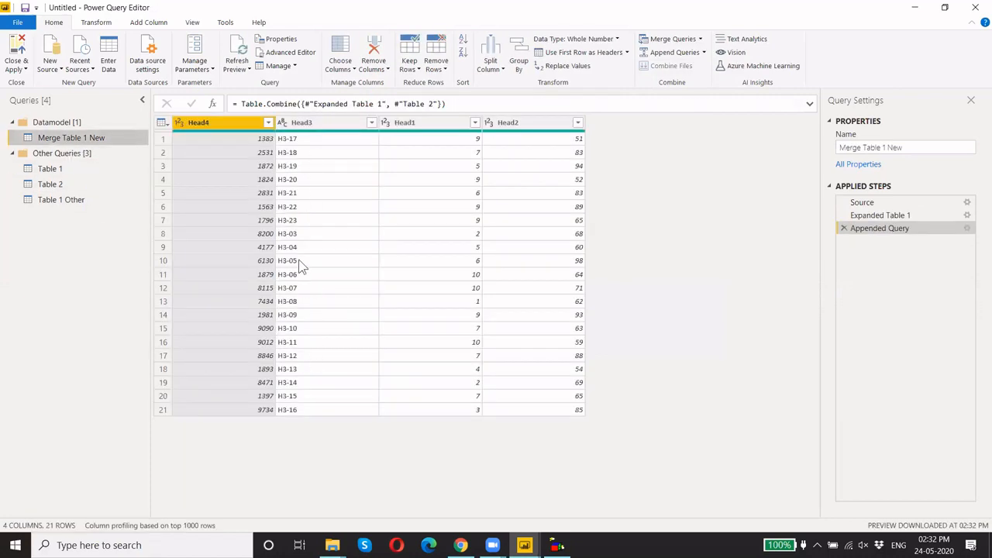
pyautogui.click(305, 237)
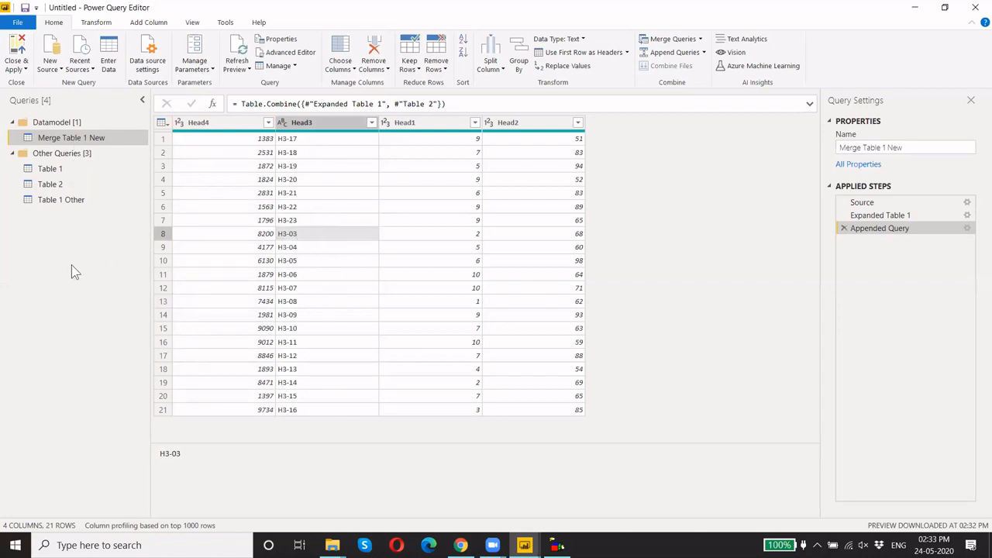
pyautogui.click(66, 169)
pyautogui.click(78, 141)
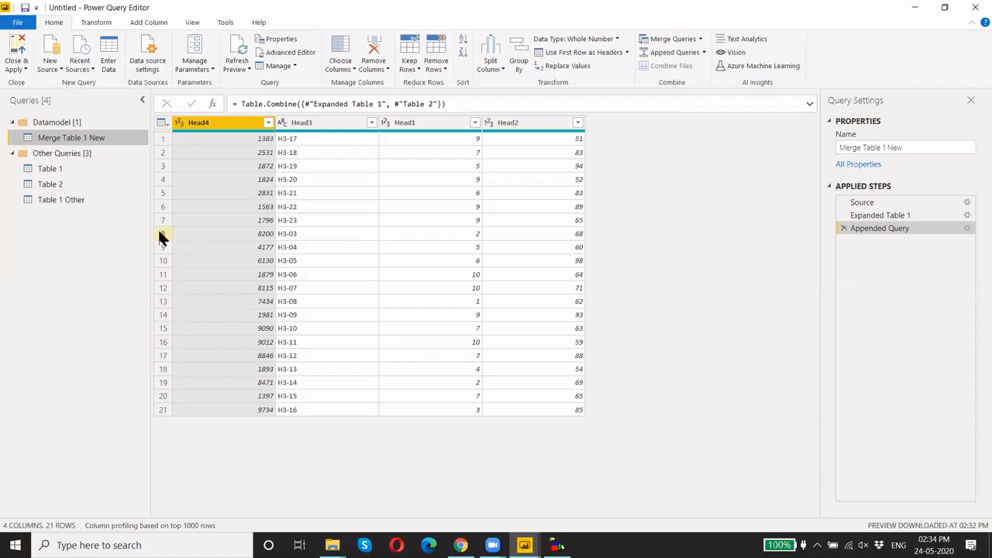
pyautogui.click(51, 170)
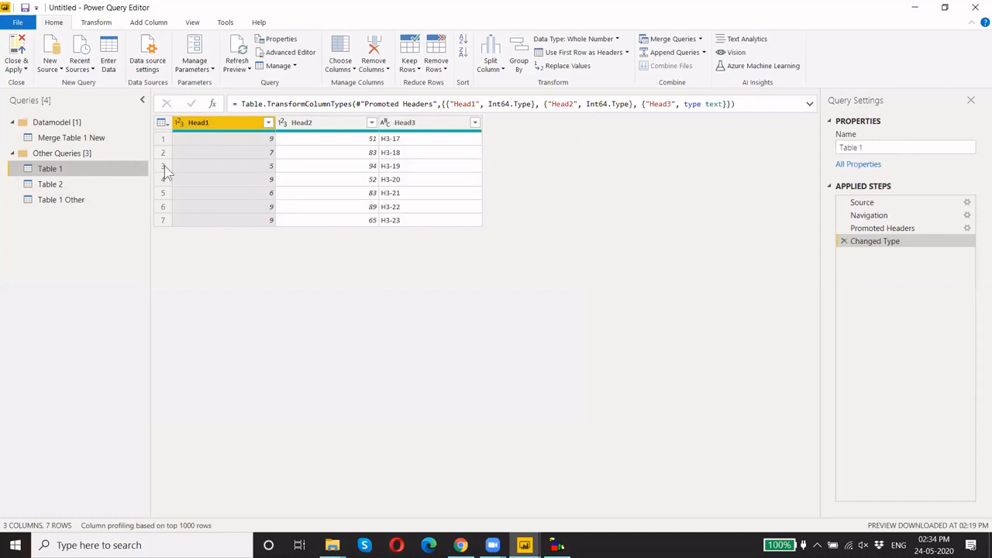
pyautogui.click(45, 186)
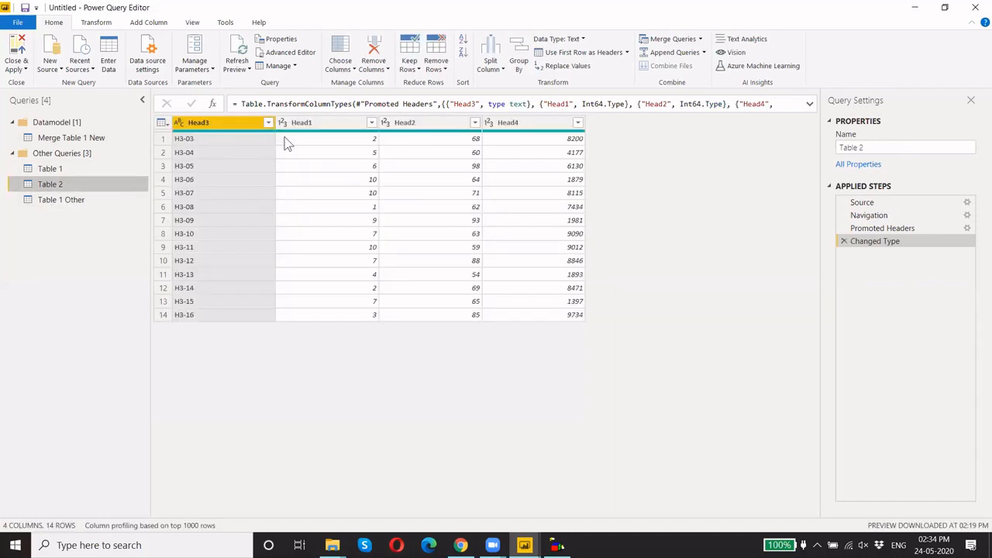
pyautogui.click(94, 201)
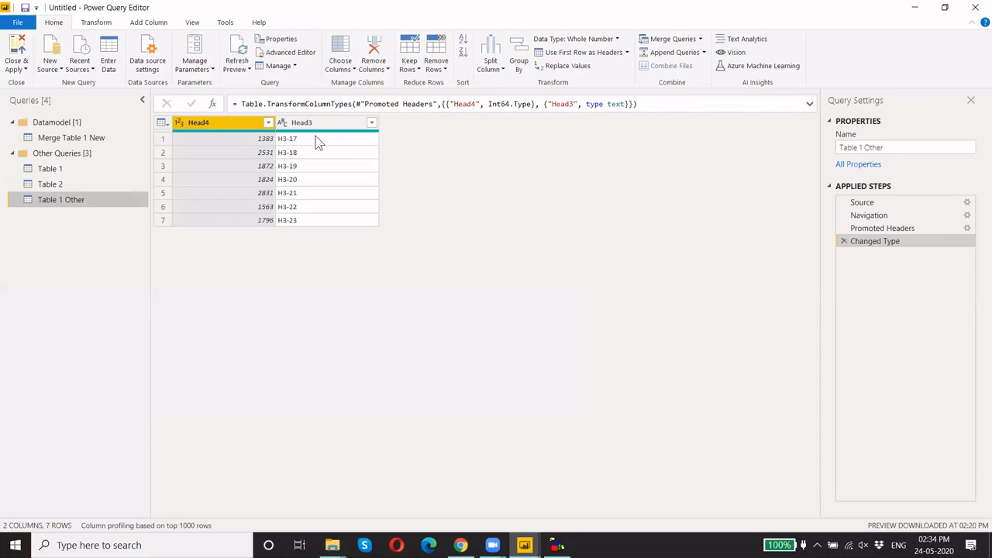
pyautogui.click(48, 141)
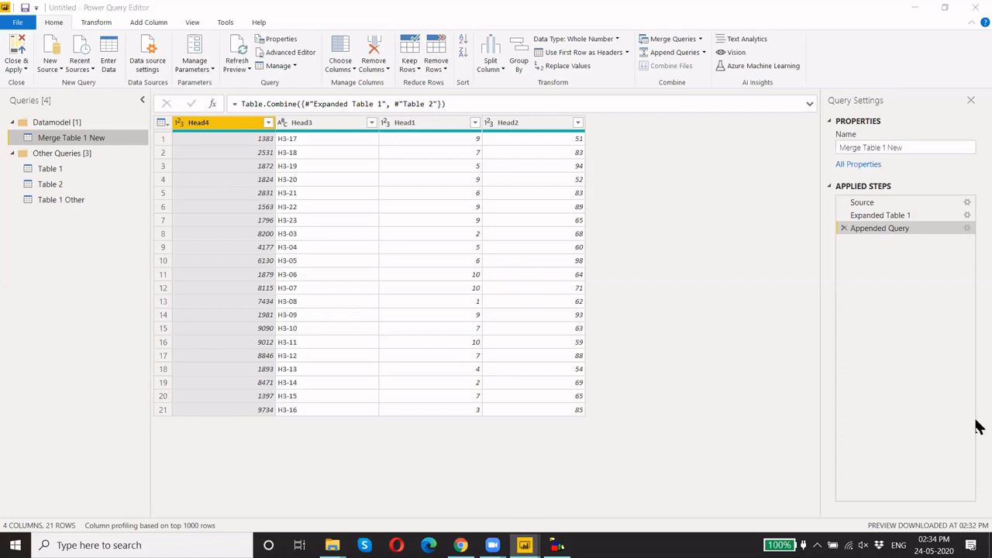
# Apply the query changes, return to the report, and expand the field list of Merge Table 1 New
pyautogui.click(20, 69)
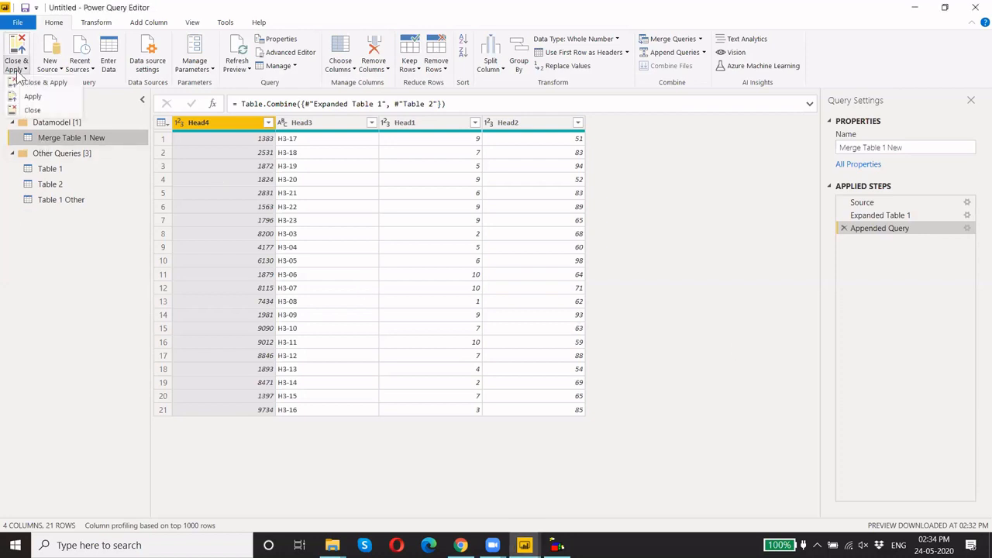
pyautogui.click(34, 95)
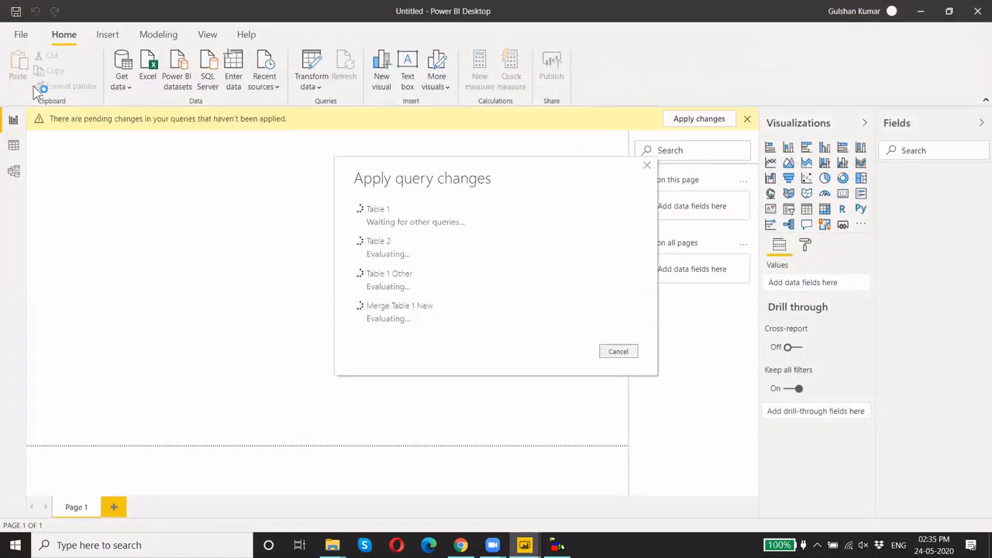
pyautogui.moveTo(499, 187); pyautogui.dragTo(471, 172)
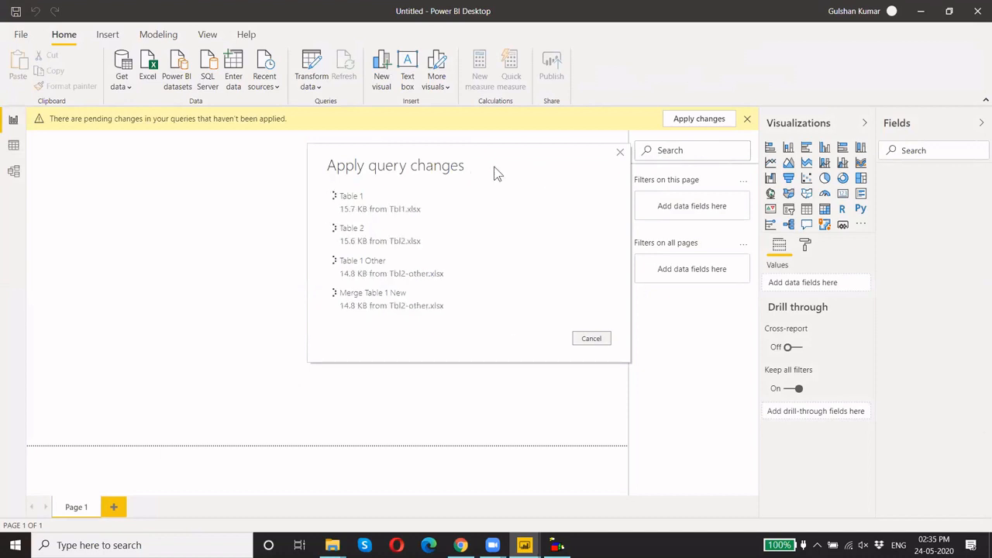
pyautogui.moveTo(498, 174); pyautogui.dragTo(439, 182)
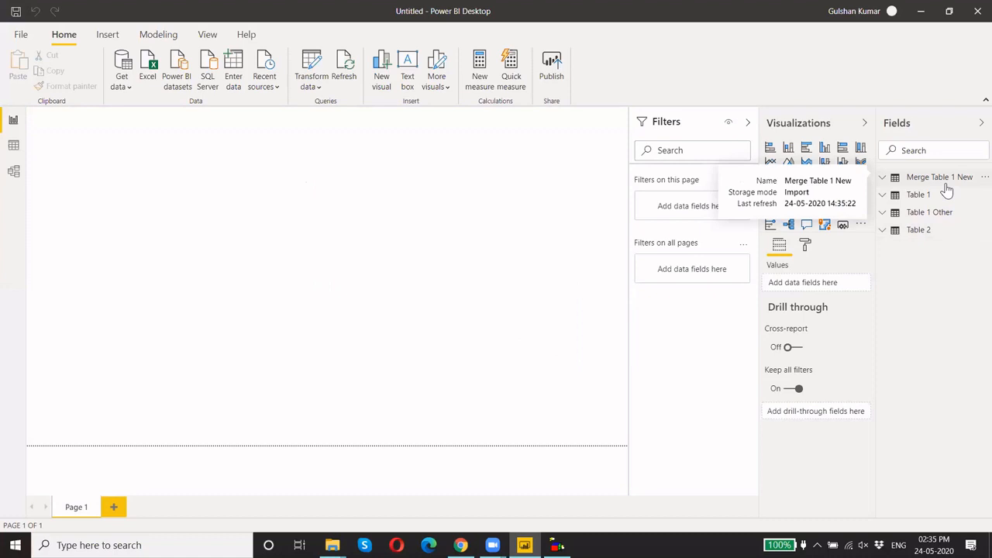
pyautogui.click(883, 180)
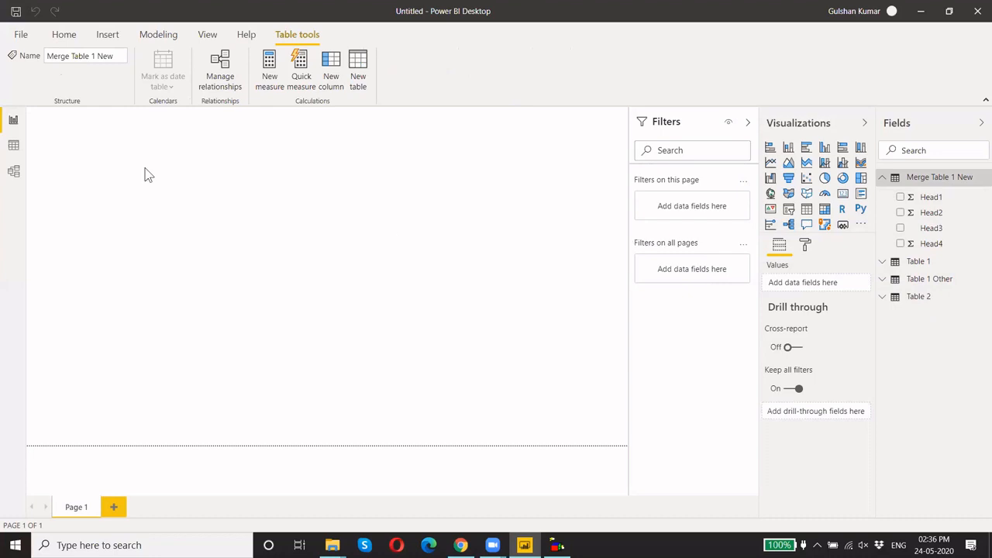
# Reopen the query editor from the report and display the Merge Table 1 New query
pyautogui.click(62, 36)
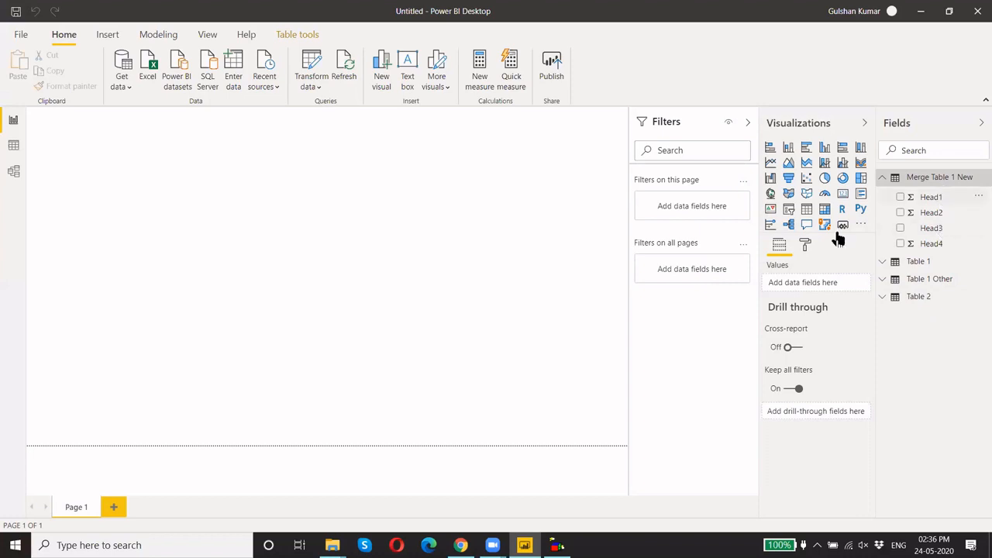
pyautogui.click(316, 68)
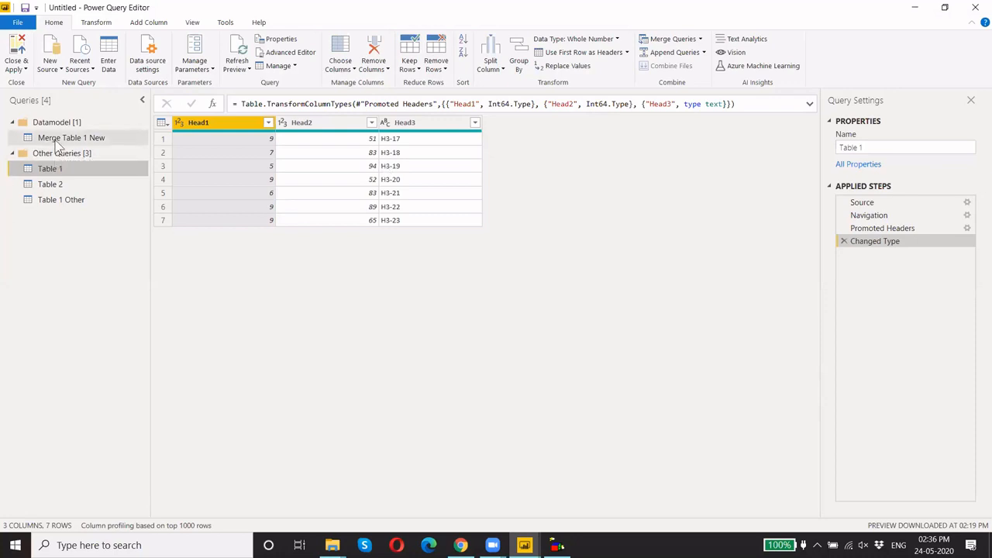
pyautogui.click(24, 70)
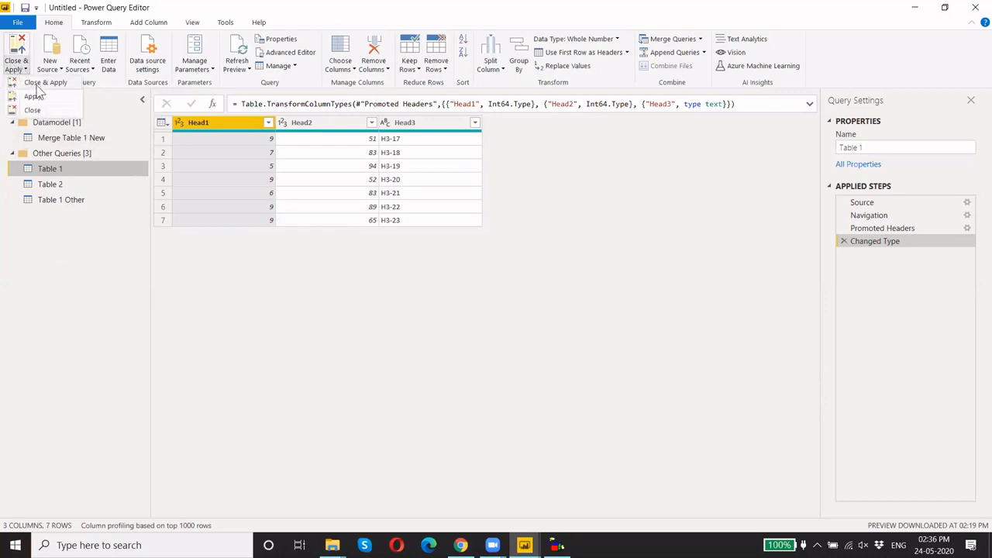
pyautogui.click(68, 257)
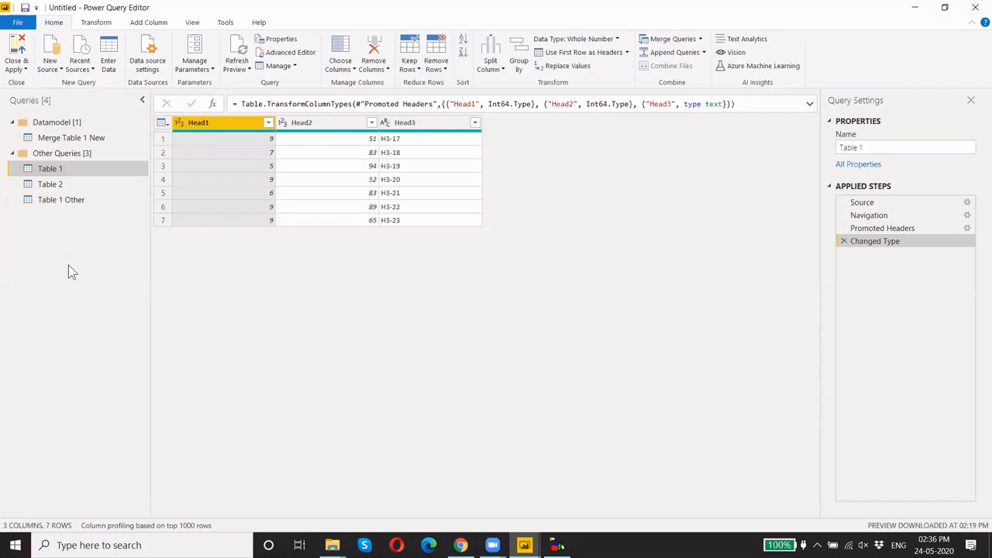
pyautogui.click(72, 140)
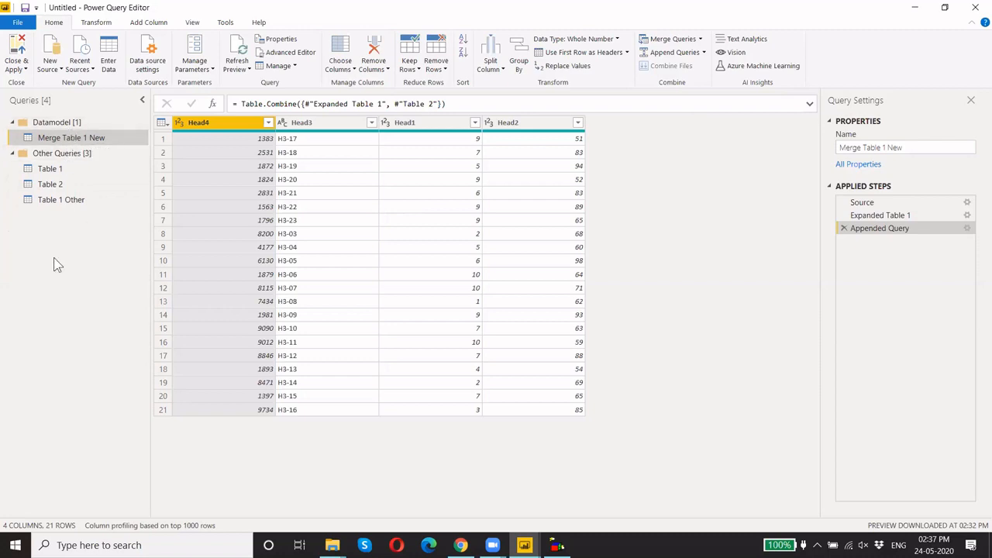
# Disable loading into the report for the source queries Table 1, Table 2 and Table 1 Other
pyautogui.rightClick(45, 171)
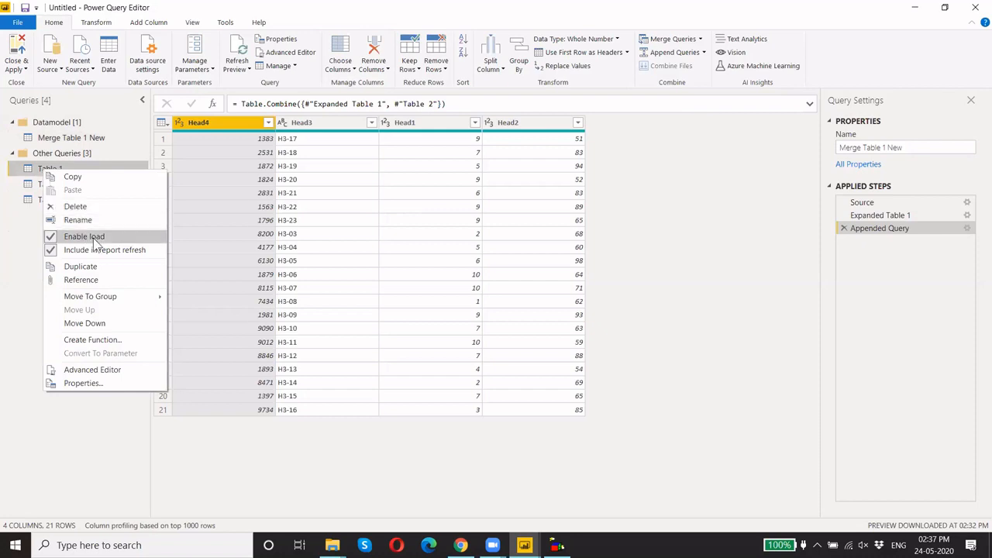
pyautogui.click(51, 239)
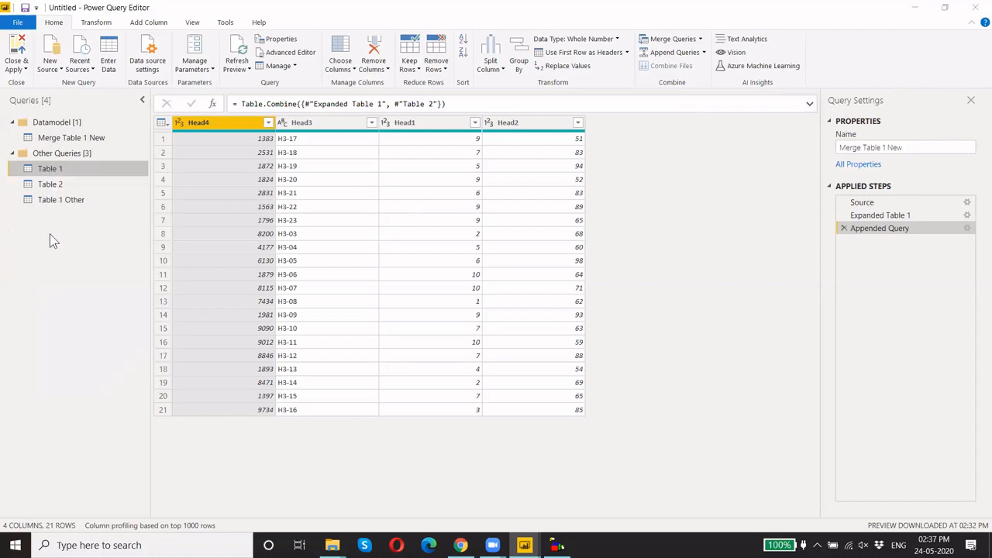
pyautogui.click(557, 304)
pyautogui.rightClick(58, 186)
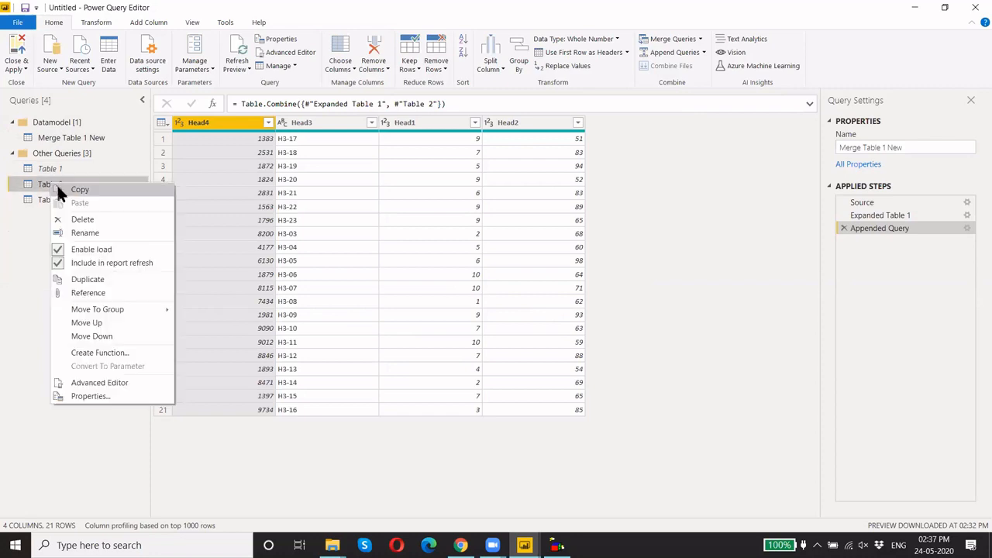
pyautogui.click(93, 249)
pyautogui.click(557, 298)
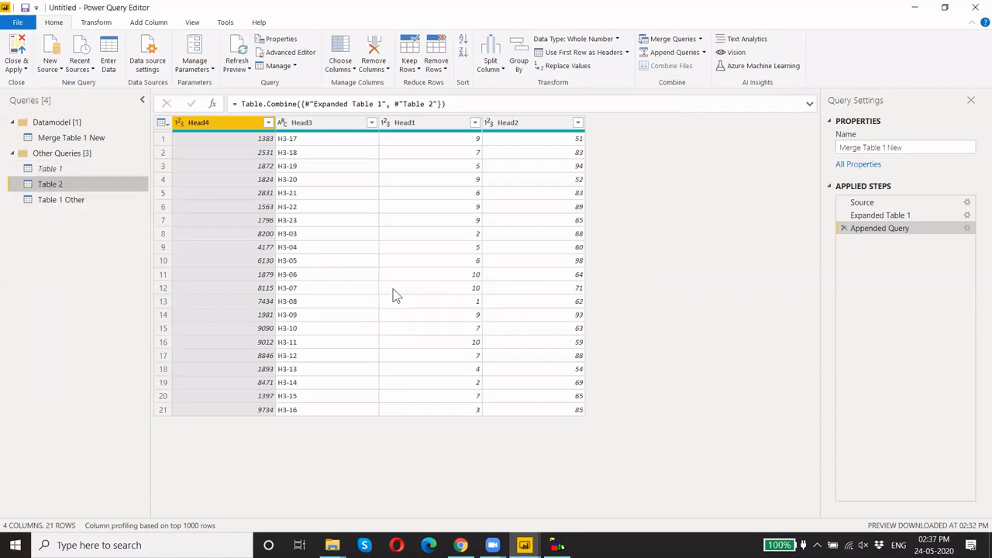
pyautogui.rightClick(57, 199)
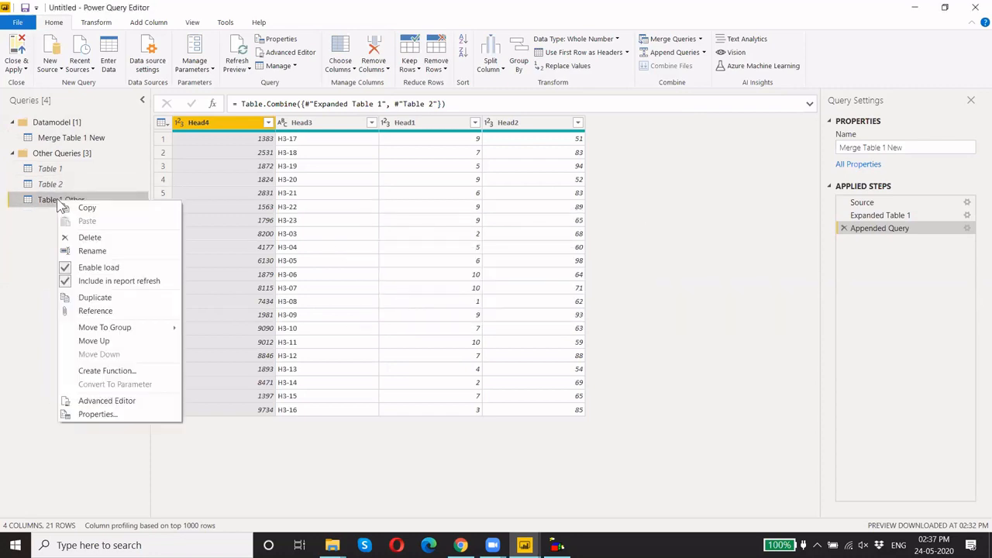
pyautogui.click(104, 268)
pyautogui.click(557, 299)
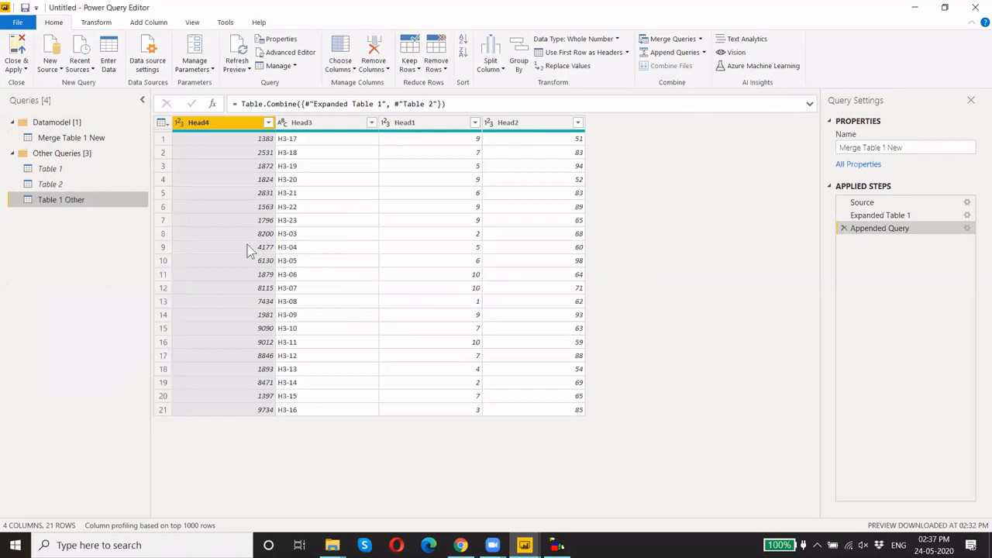
pyautogui.rightClick(49, 205)
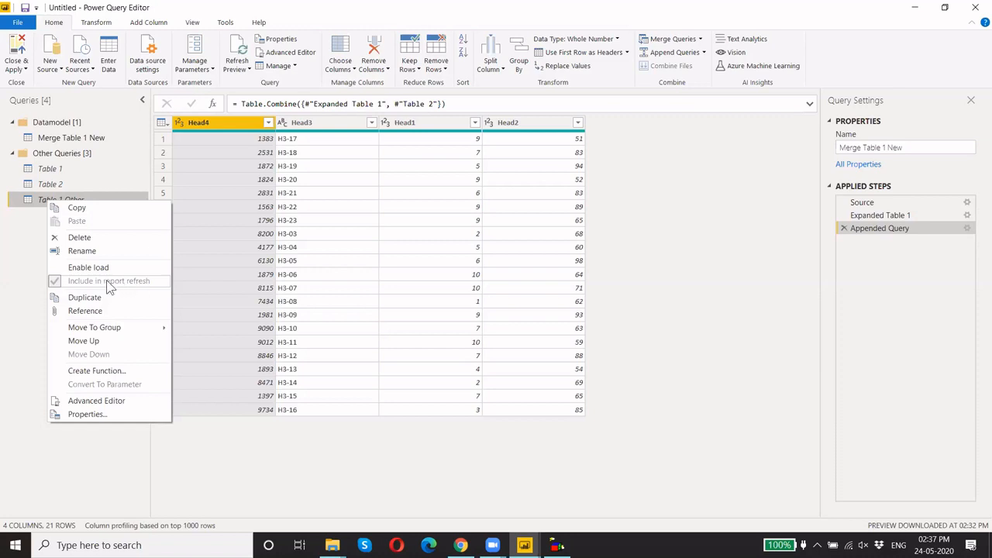
pyautogui.click(24, 259)
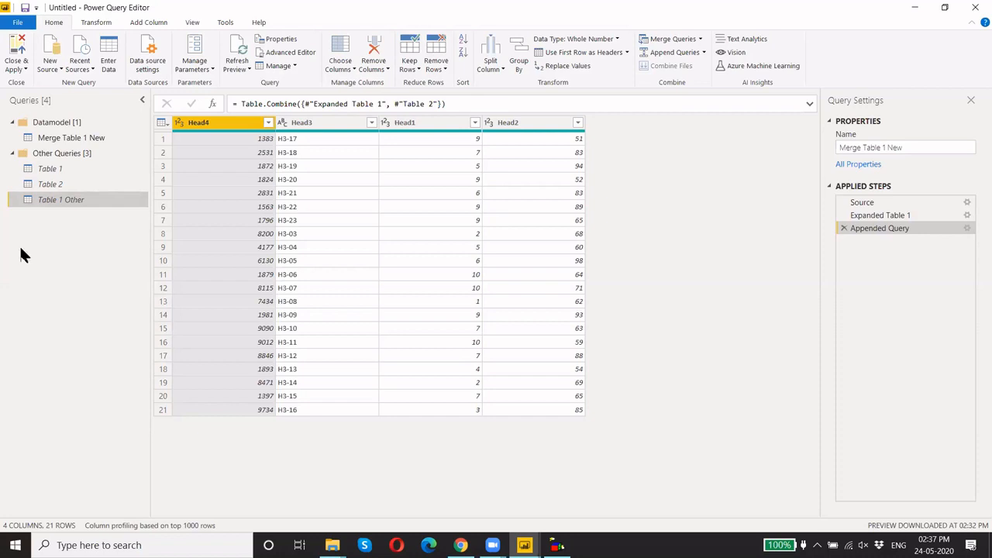
# Close and apply the query changes, and list the fields of Merge Table 1 New in the report
pyautogui.rightClick(45, 170)
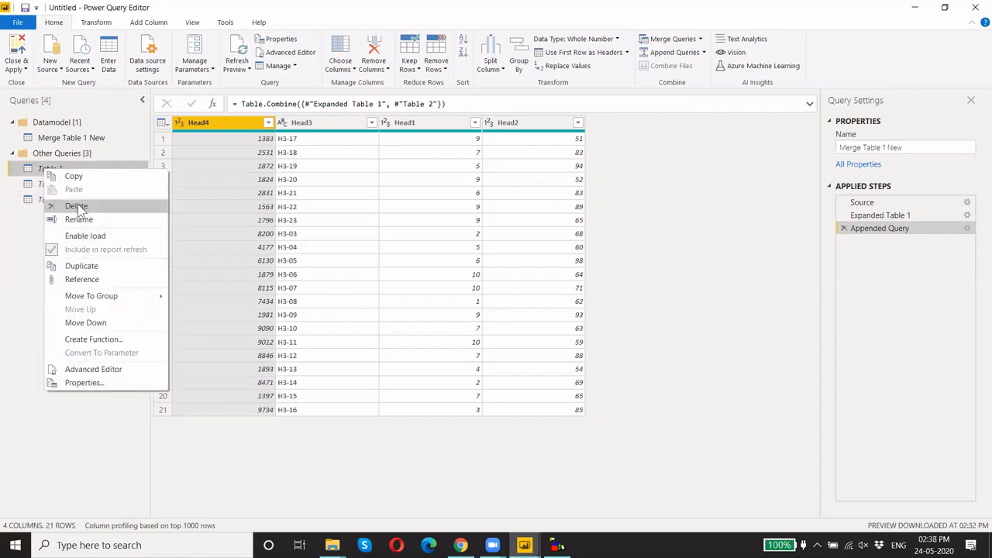
pyautogui.click(28, 230)
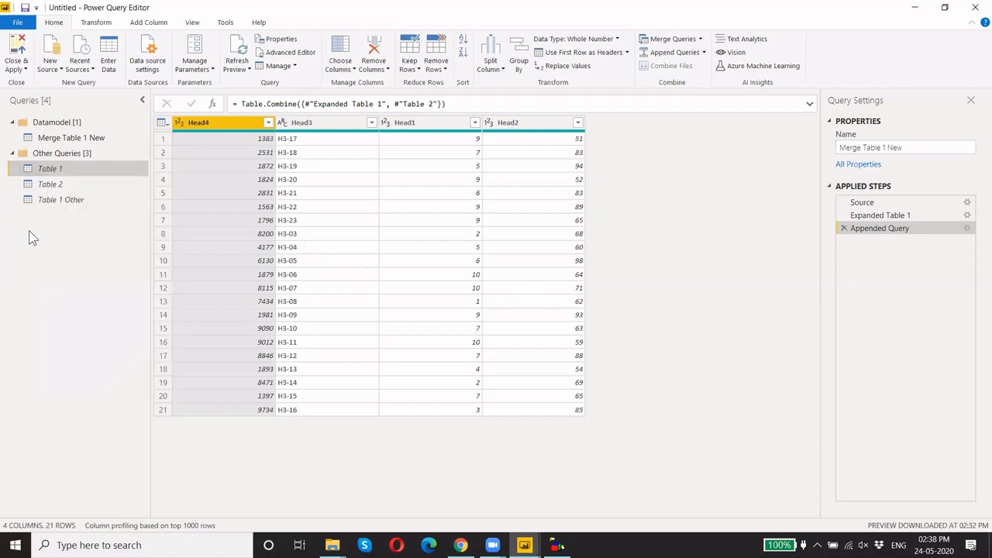
pyautogui.click(26, 69)
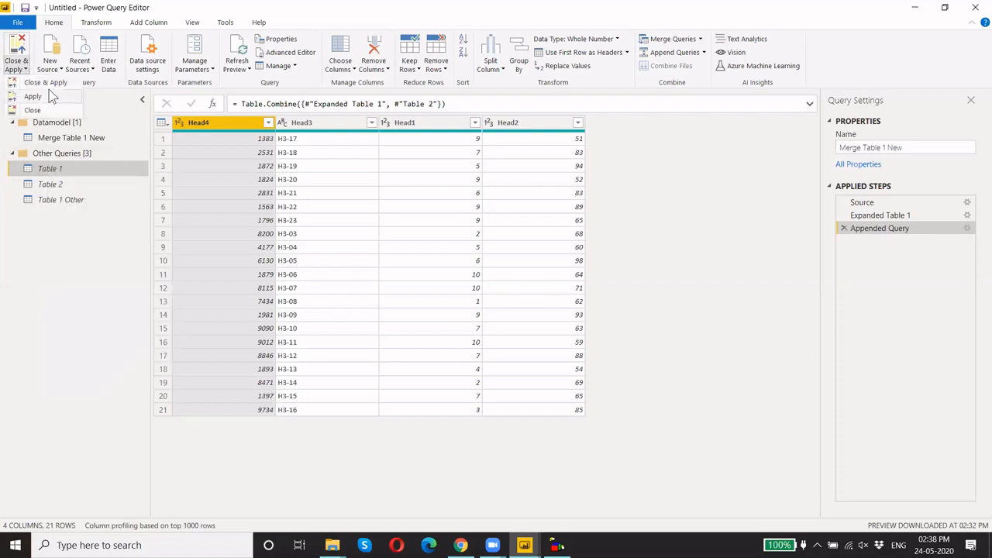
pyautogui.click(48, 82)
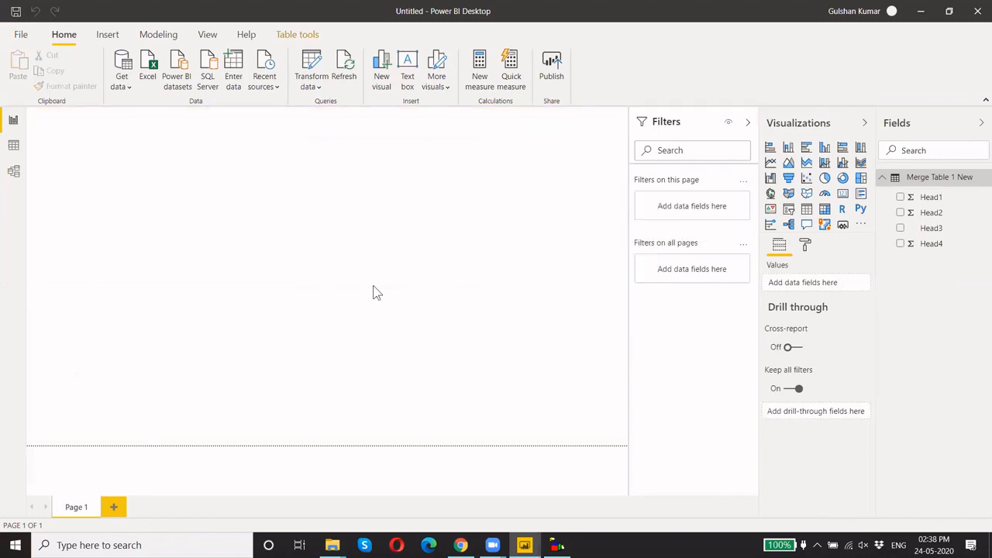
pyautogui.click(886, 183)
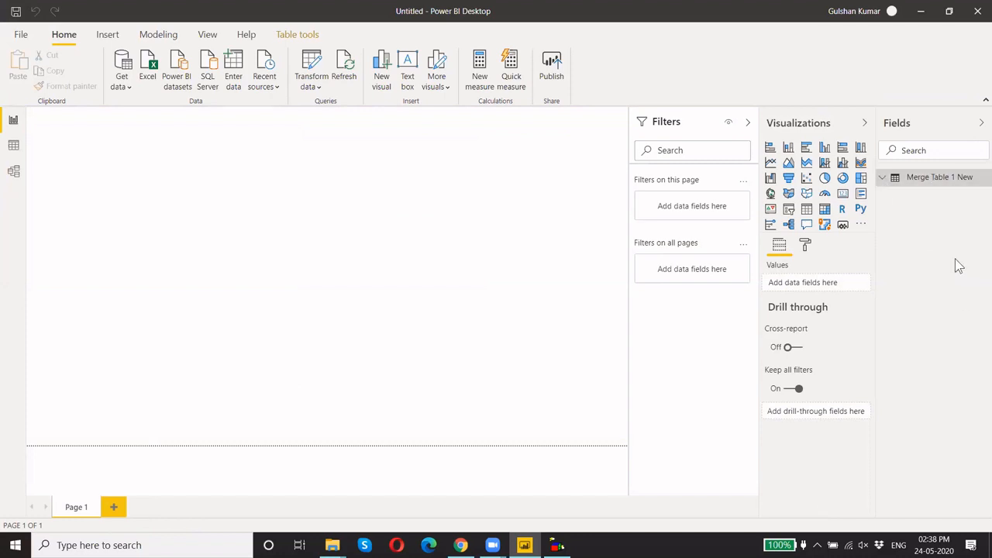
pyautogui.click(886, 181)
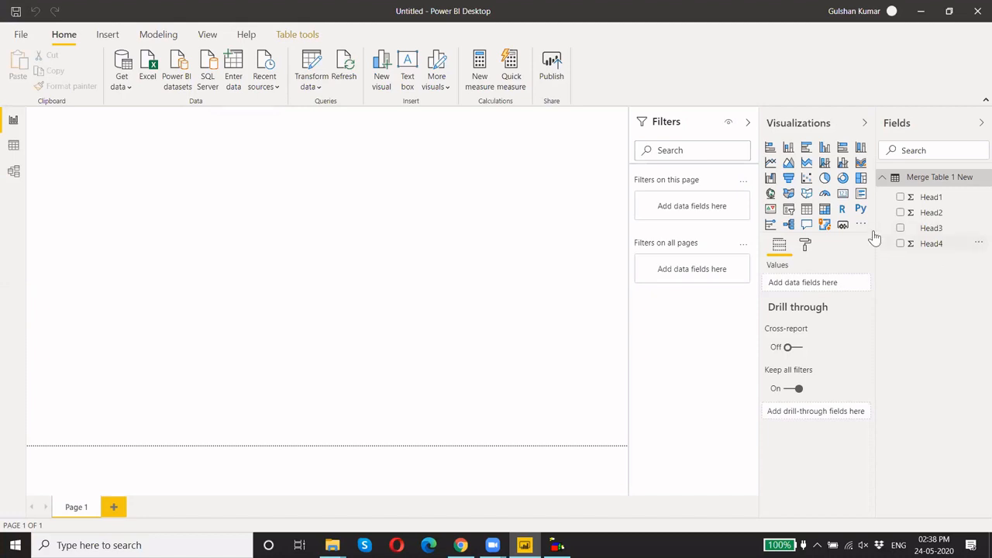
# Add a clustered column chart of Head2 and Head4 by Head3 and enlarge it across most of the report page
pyautogui.click(824, 148)
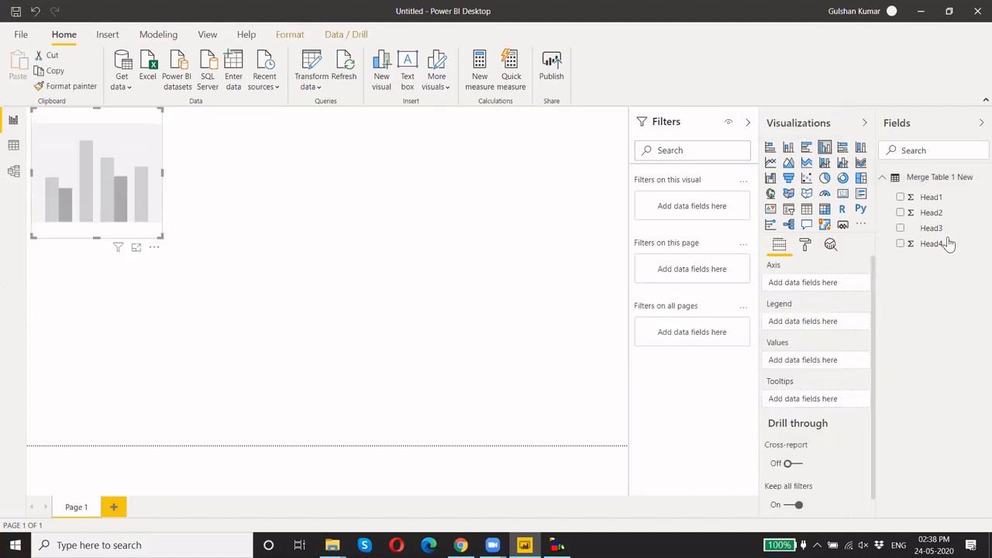
pyautogui.click(900, 228)
pyautogui.click(900, 212)
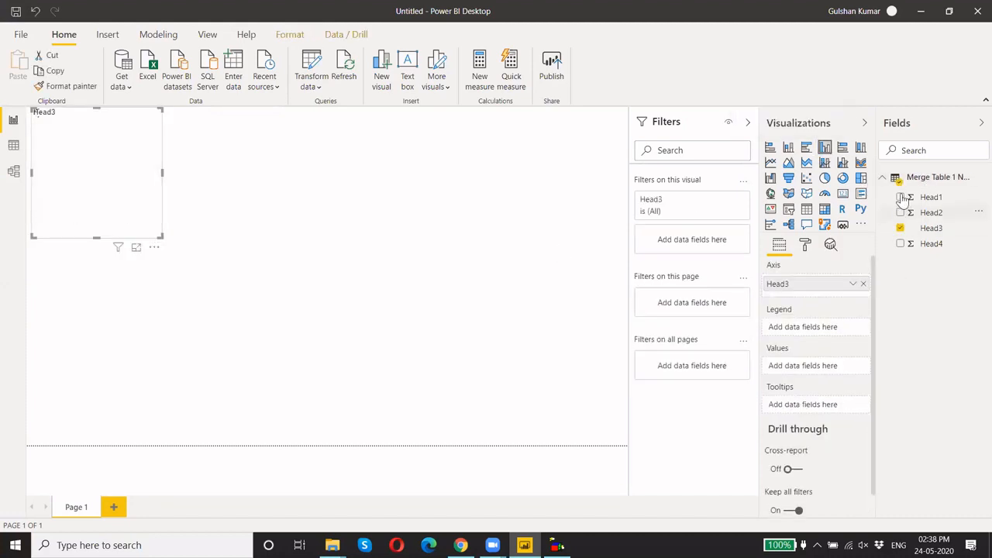
pyautogui.click(900, 243)
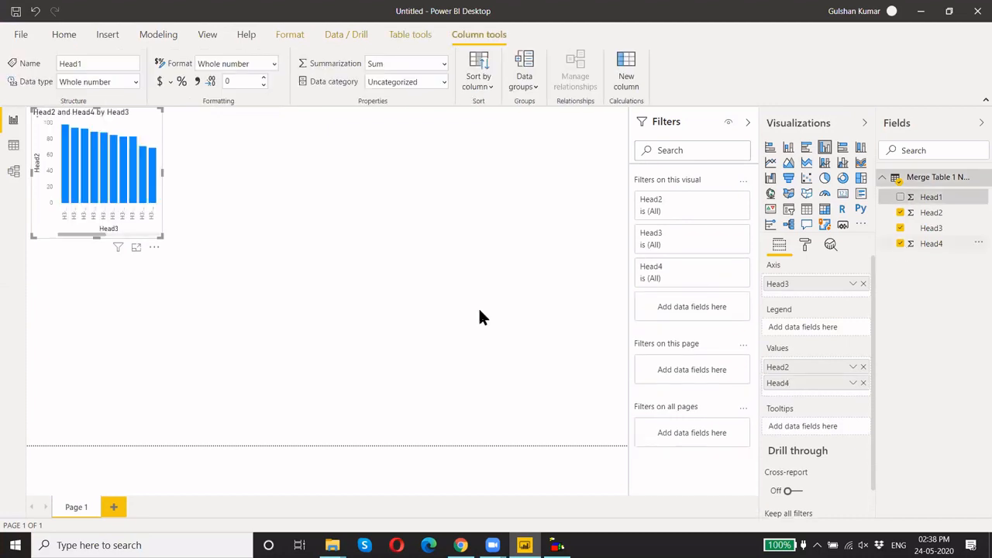
pyautogui.moveTo(161, 236); pyautogui.dragTo(533, 391)
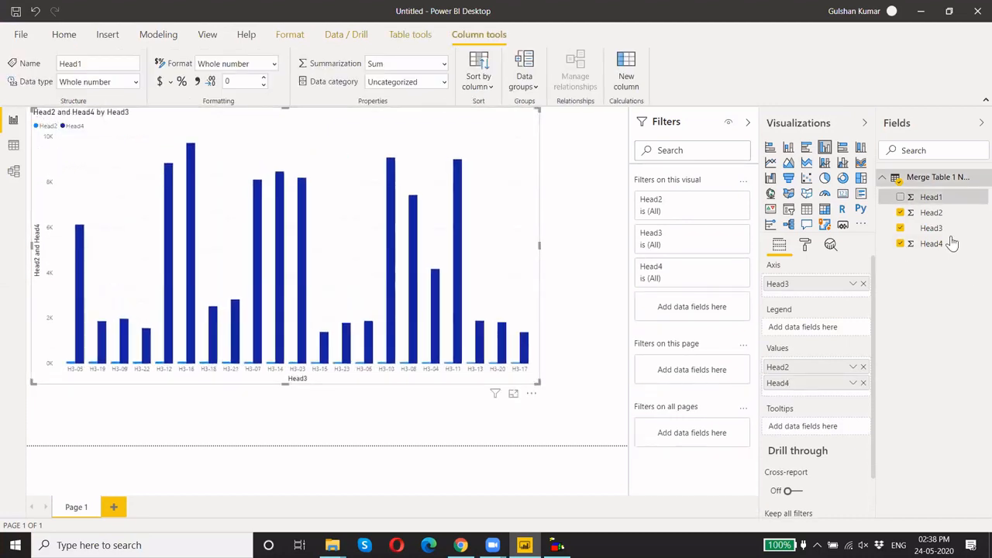
# Convert the column chart into a pie chart showing Head2 values by Head3
pyautogui.click(826, 180)
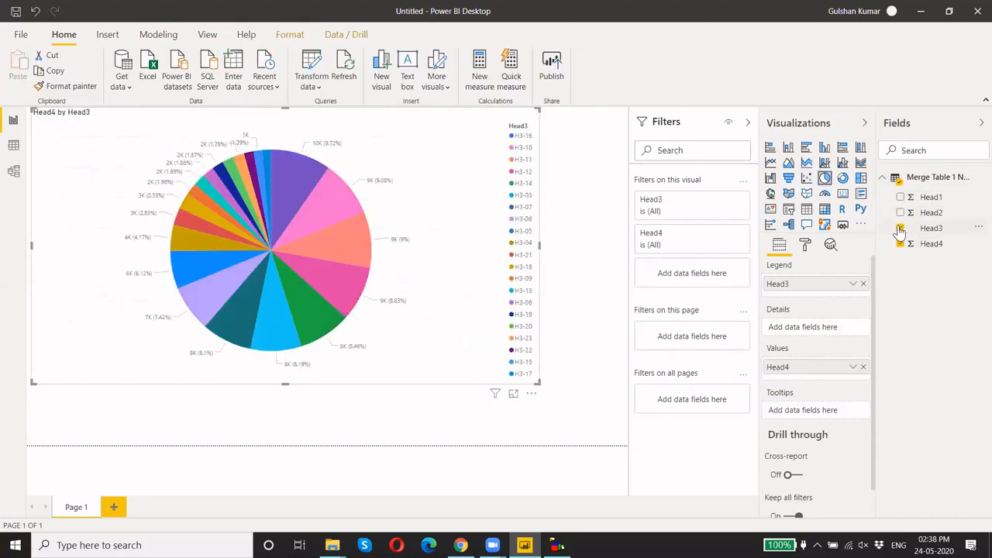
pyautogui.click(904, 245)
pyautogui.click(900, 214)
pyautogui.click(900, 244)
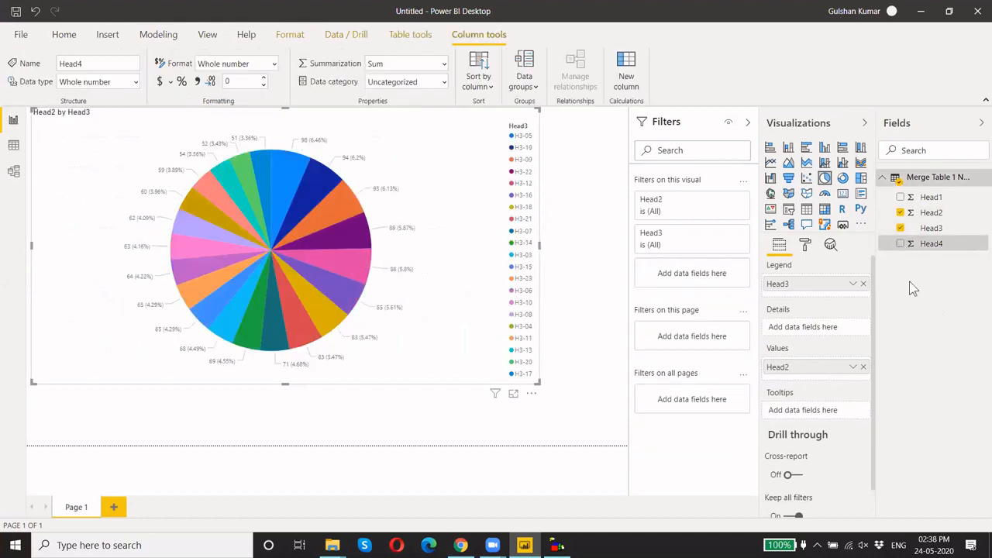
# Switch to the data view and reopen the query editor
pyautogui.click(14, 146)
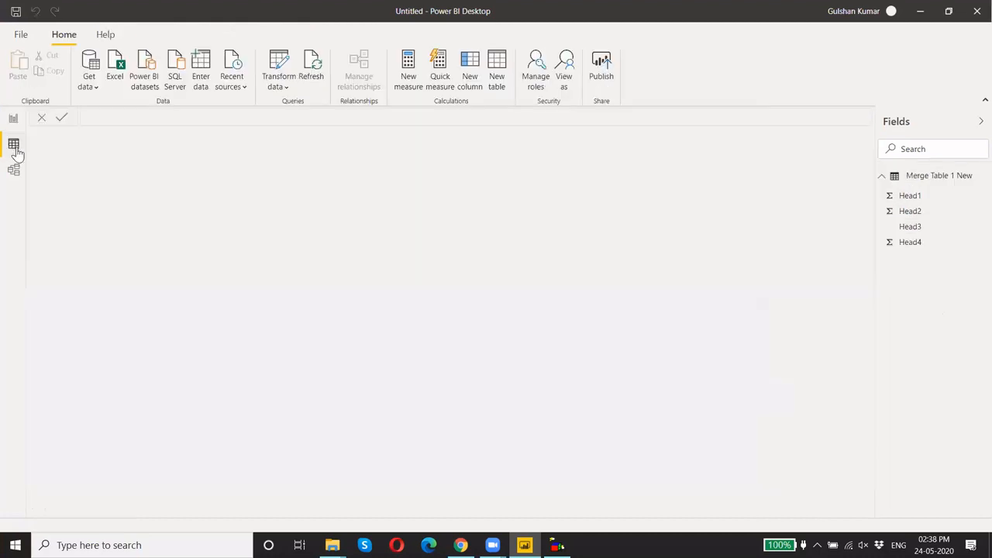
pyautogui.click(21, 36)
pyautogui.click(631, 232)
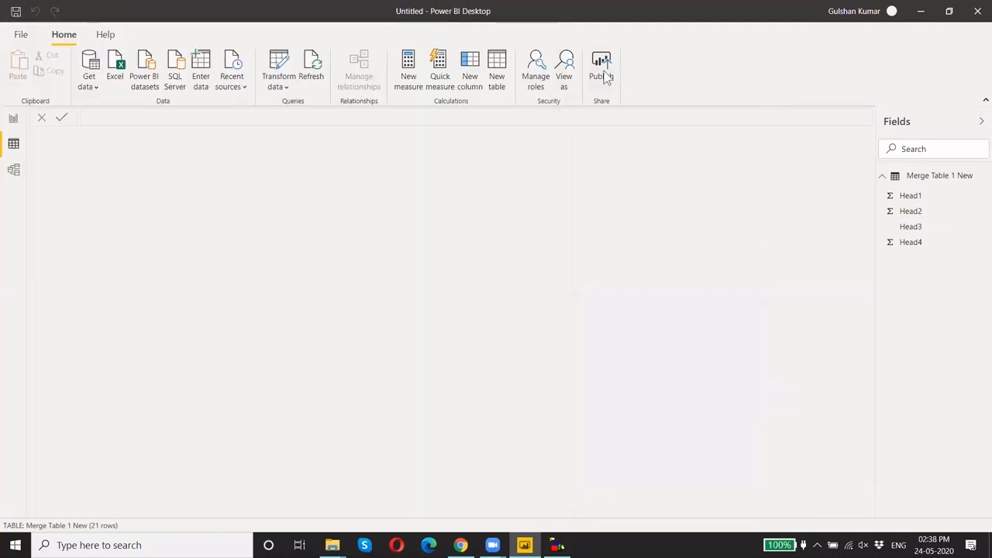
pyautogui.click(21, 35)
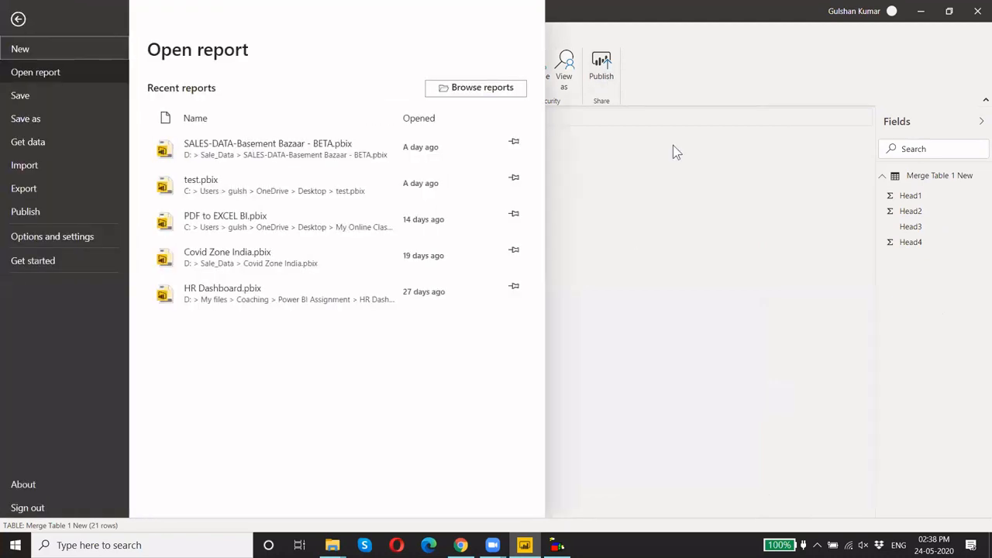
pyautogui.click(671, 151)
pyautogui.click(281, 68)
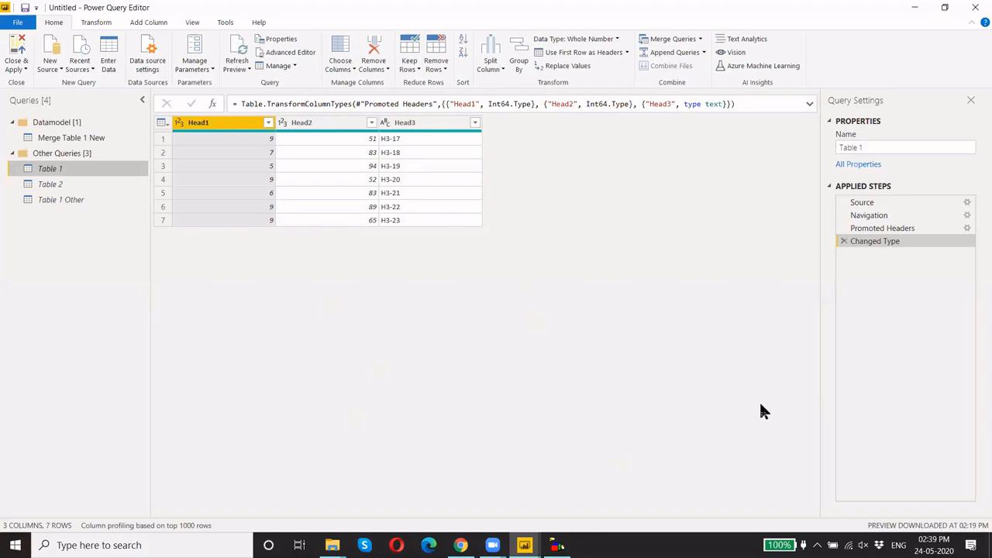
pyautogui.press('alt')
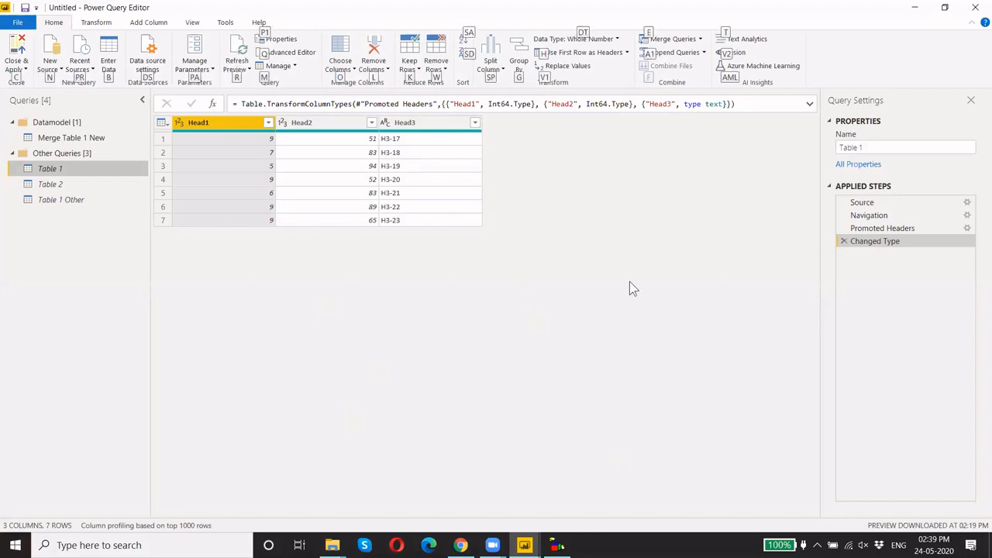
pyautogui.click(493, 545)
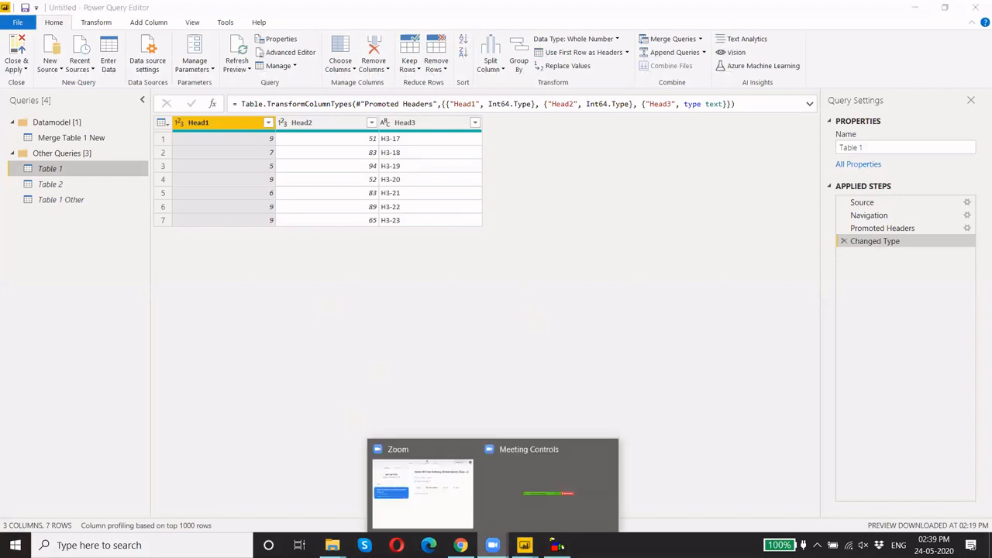
pyautogui.click(527, 520)
pyautogui.moveTo(493, 545)
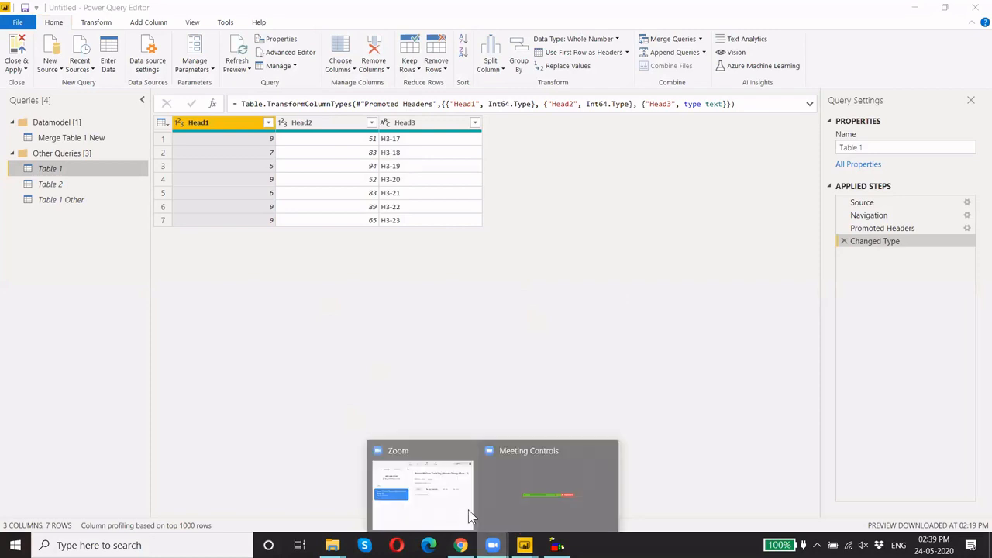
pyautogui.click(469, 515)
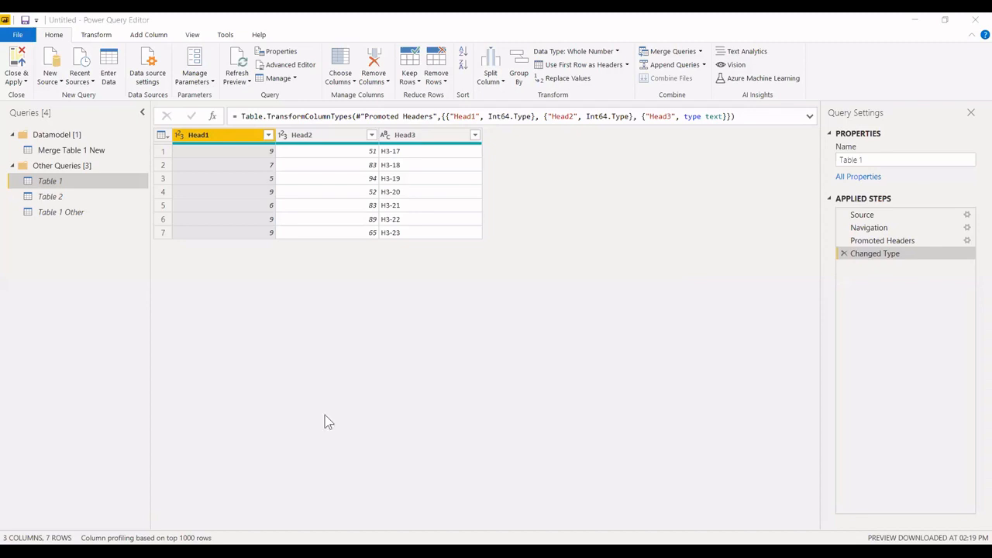
pyautogui.rightClick(40, 186)
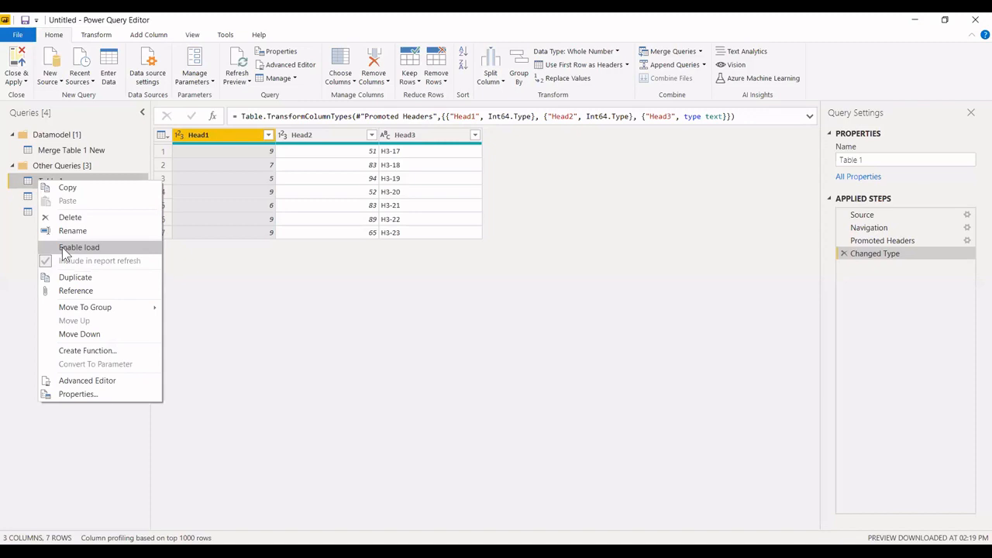
pyautogui.click(286, 282)
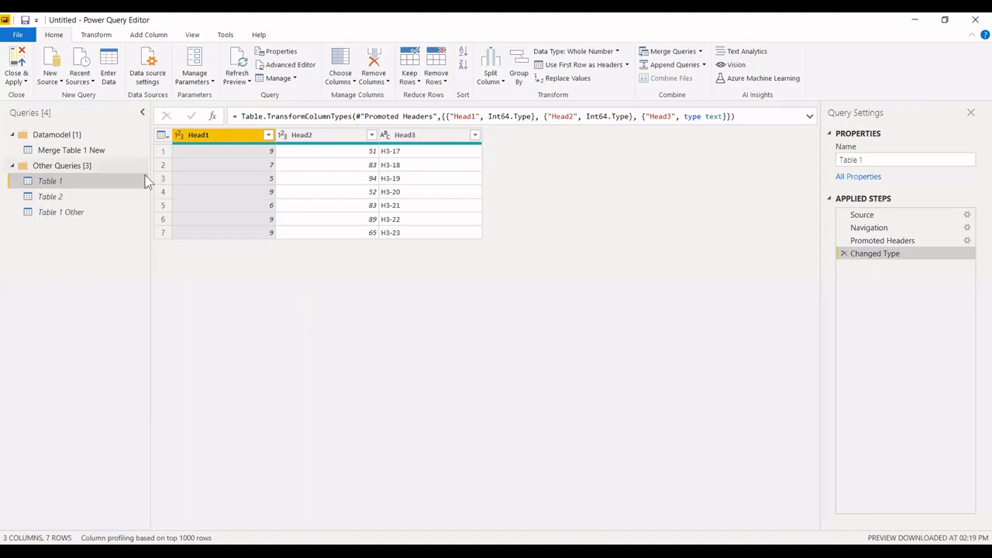
pyautogui.click(142, 112)
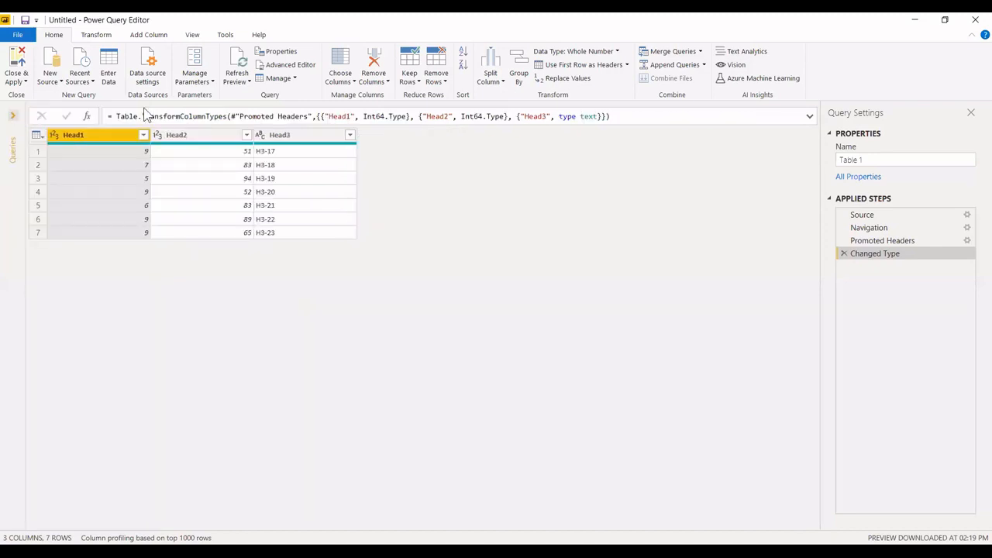
pyautogui.click(12, 115)
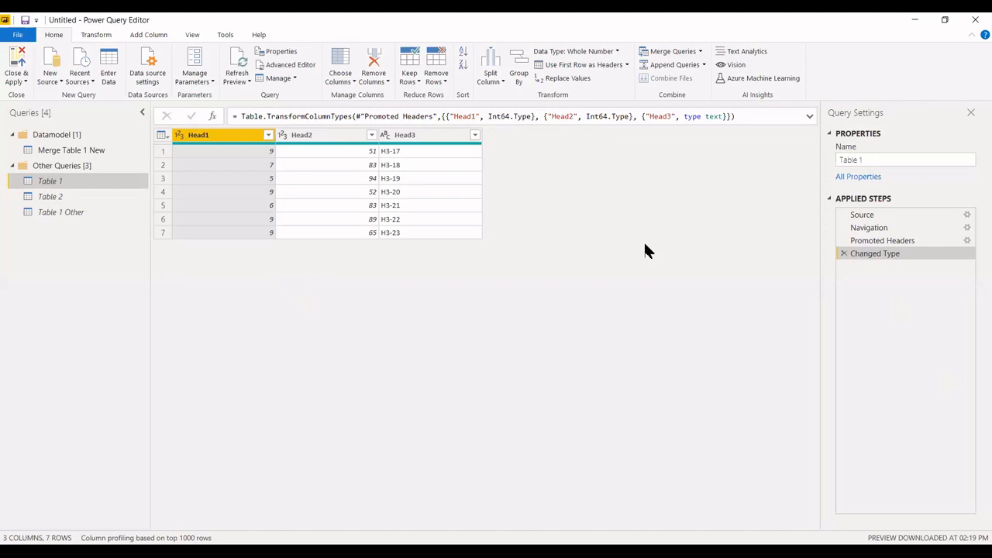
# Try to delete the source query Table 1 in the query editor
pyautogui.hotkey('alt', 'Tab')
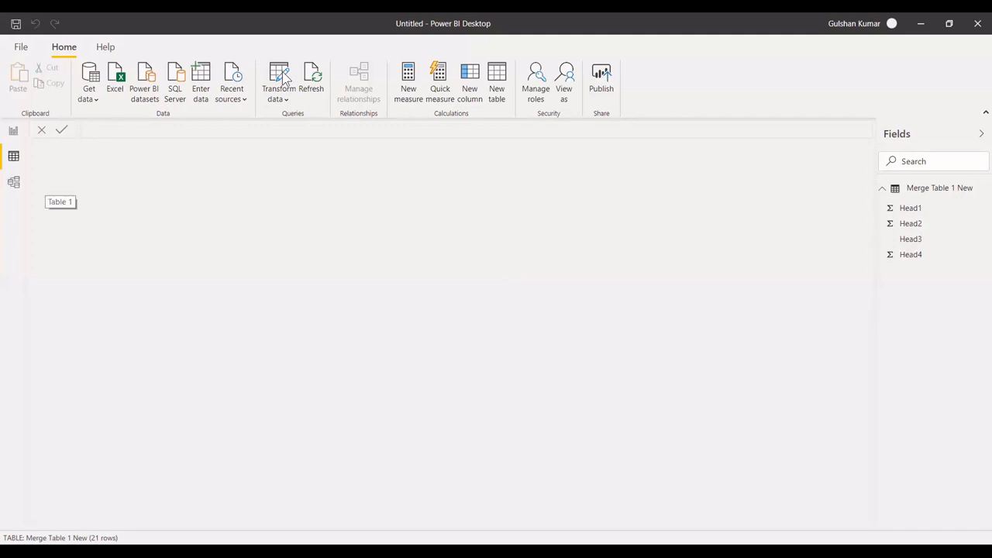
pyautogui.rightClick(46, 181)
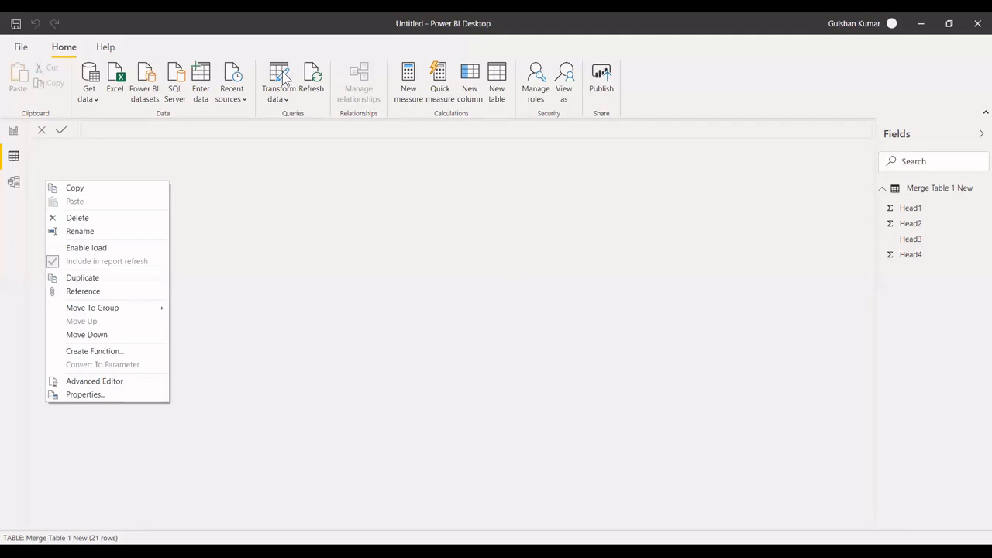
pyautogui.click(77, 218)
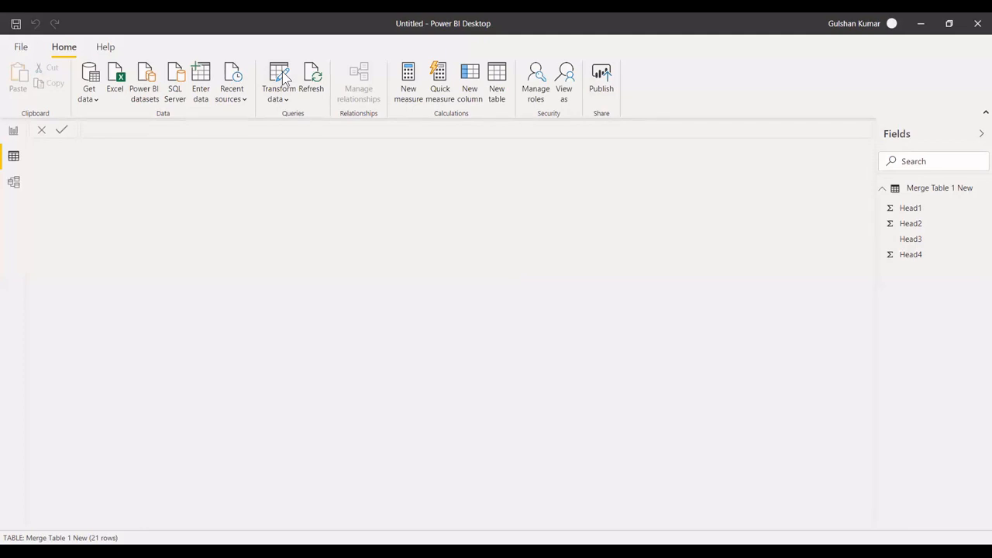
pyautogui.rightClick(43, 184)
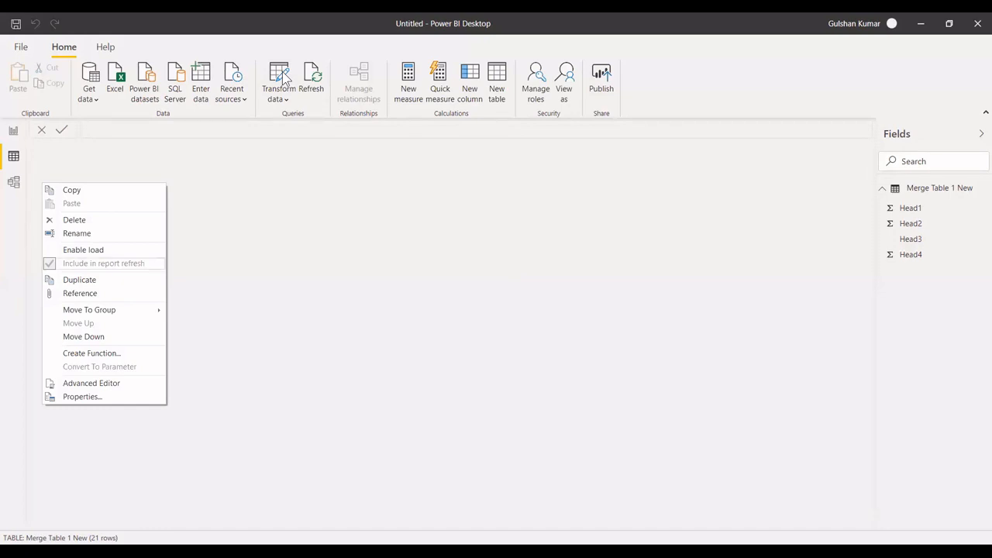
pyautogui.press('Escape')
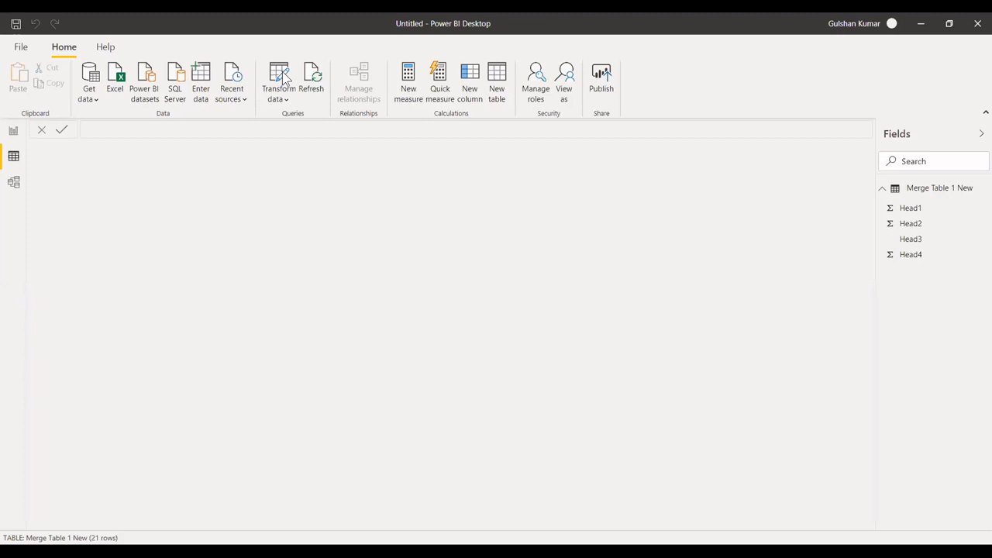
# Return to the report view and delete the pie chart of Head2 by Head3
pyautogui.click(19, 81)
pyautogui.click(13, 132)
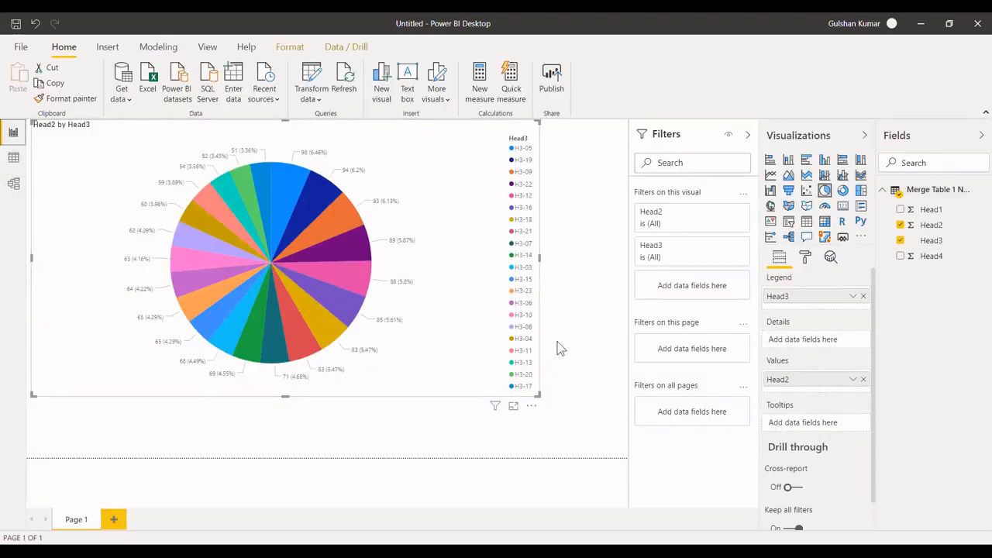
pyautogui.click(478, 437)
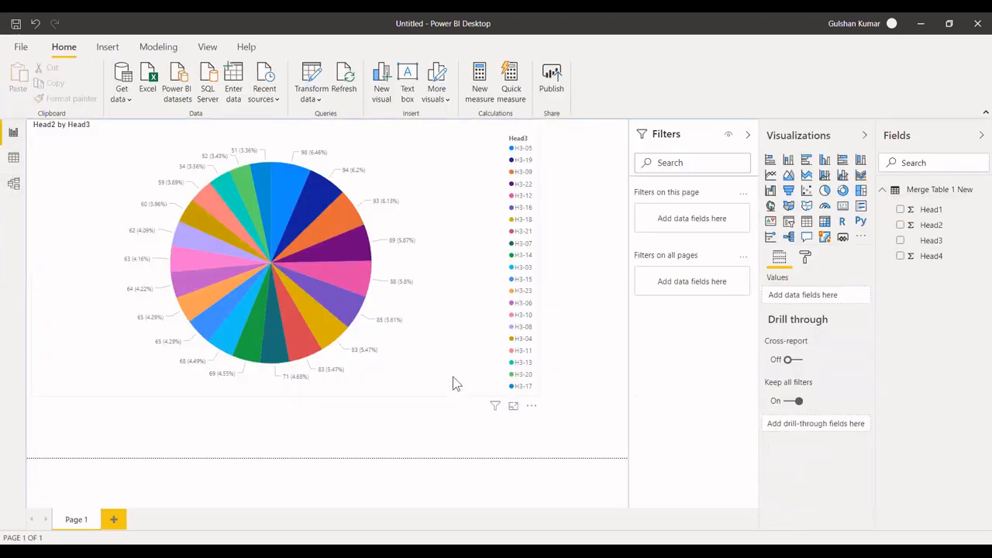
pyautogui.click(456, 384)
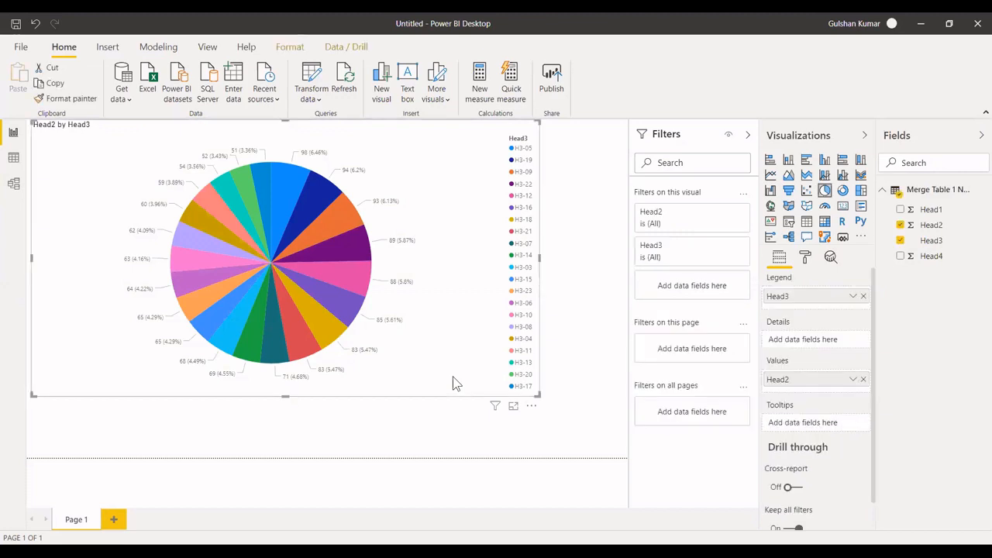
pyautogui.press('Delete')
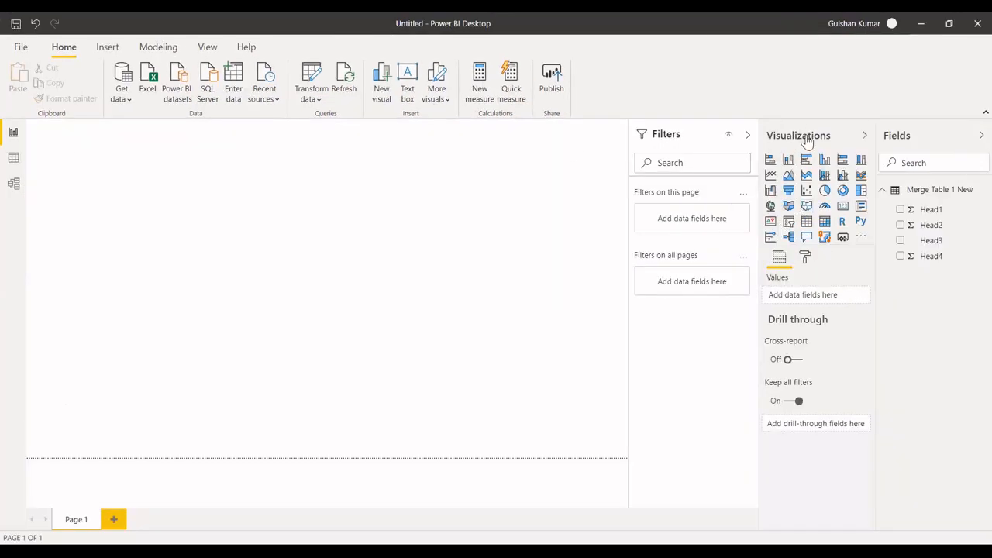
# Insert a pie chart showing Head4 values by Head3 on the report page
pyautogui.click(824, 192)
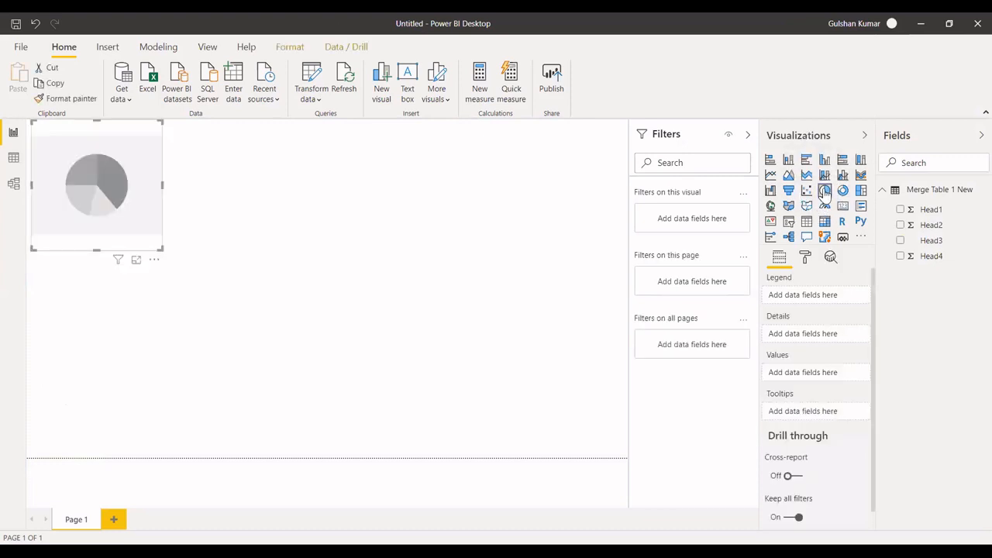
pyautogui.click(901, 241)
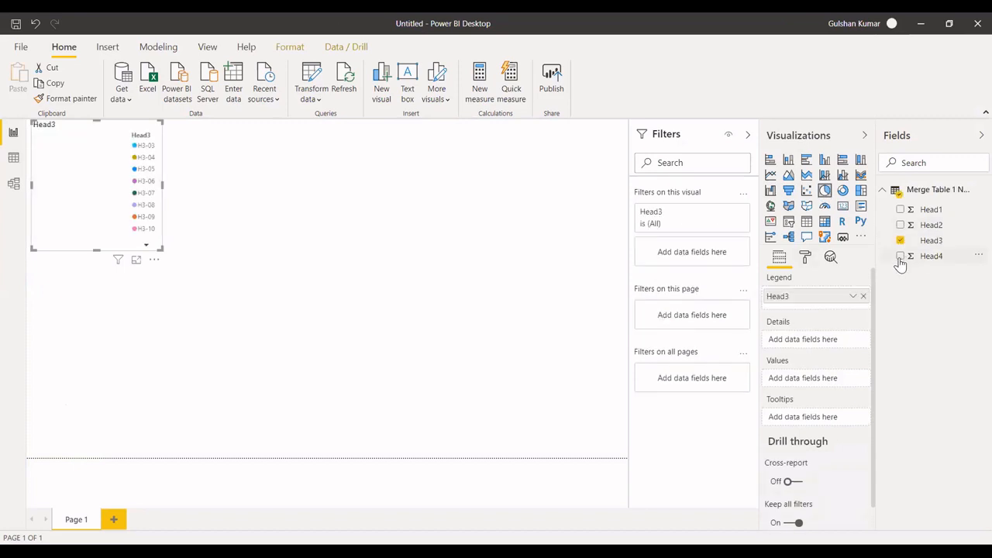
pyautogui.click(901, 257)
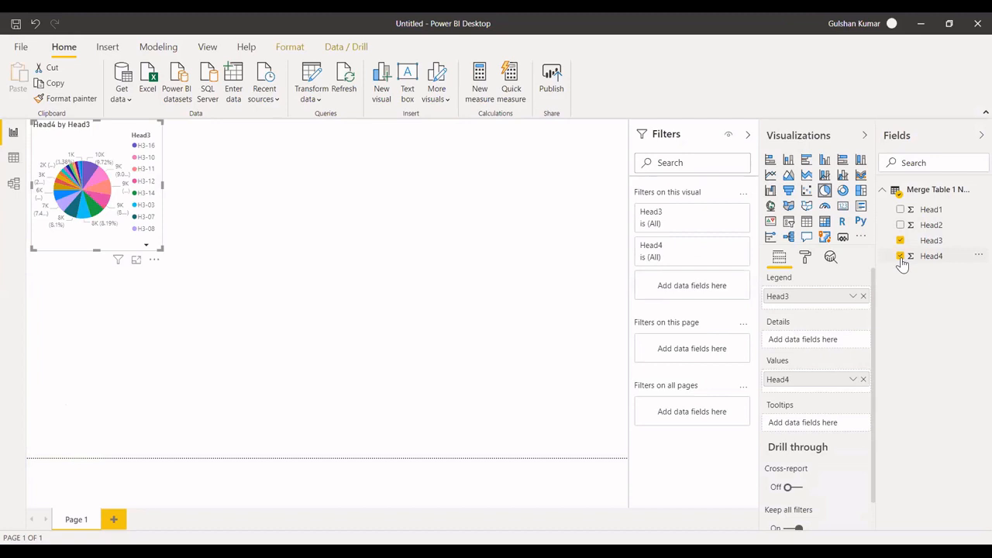
# Convert the pie chart into a clustered column chart and enlarge it across most of the page width
pyautogui.click(824, 161)
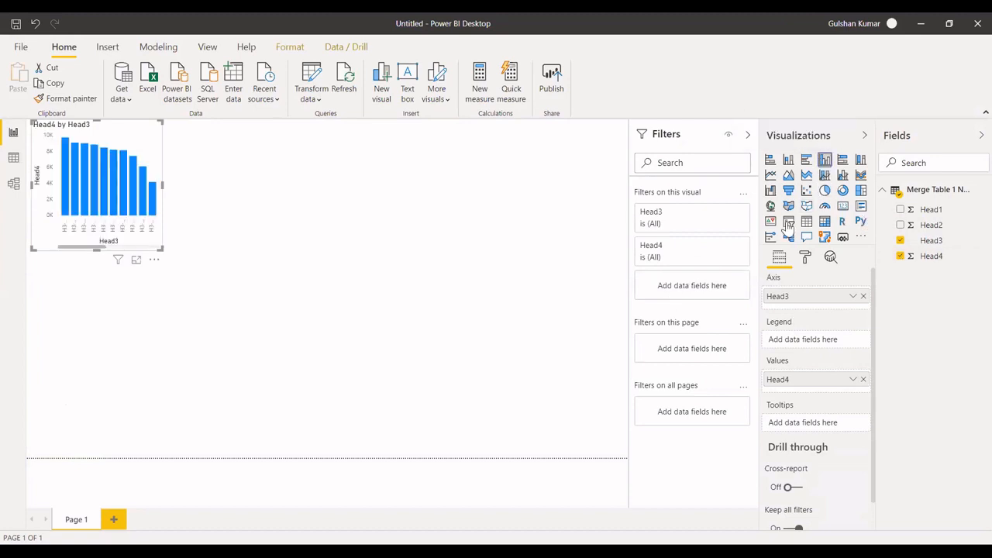
pyautogui.moveTo(162, 249); pyautogui.dragTo(448, 358)
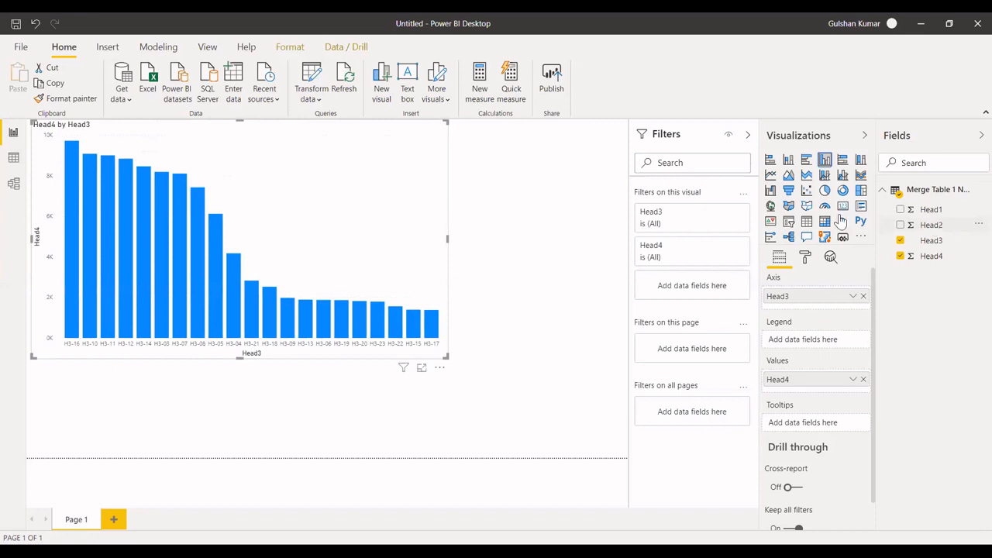
# Try the visual as line, funnel, scatter, pie, gauge and Python types, and finish with a card showing Head4
pyautogui.click(772, 178)
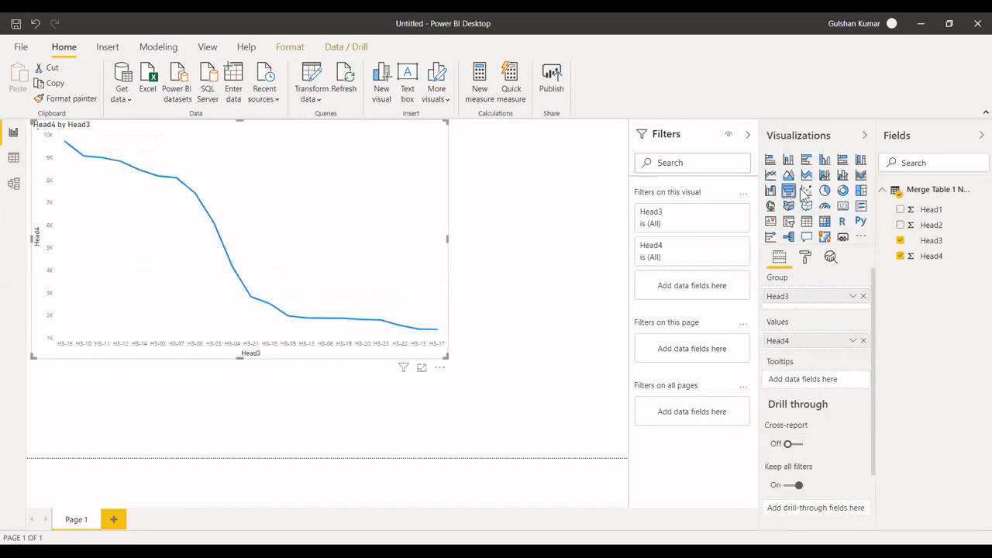
pyautogui.click(790, 191)
pyautogui.click(807, 190)
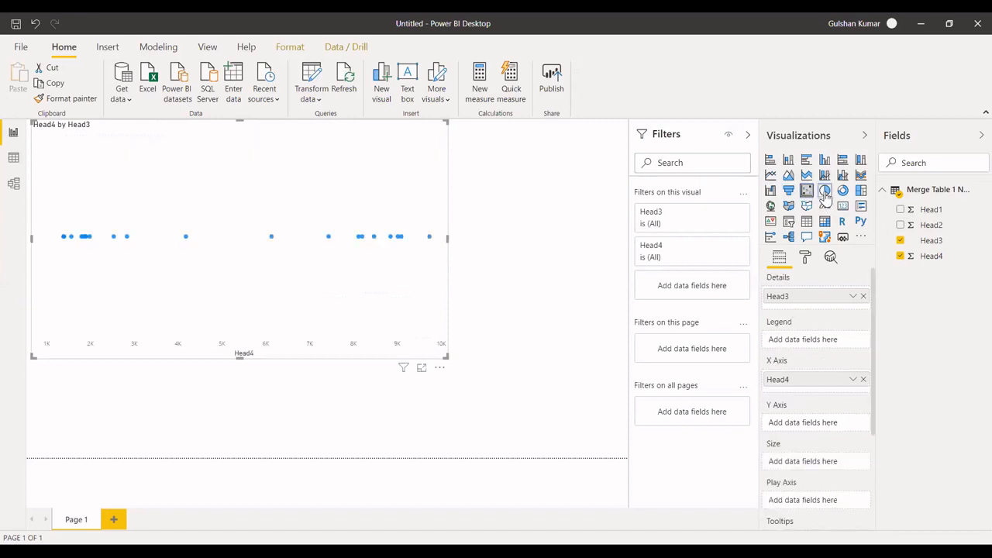
pyautogui.click(825, 191)
pyautogui.click(825, 206)
pyautogui.click(843, 207)
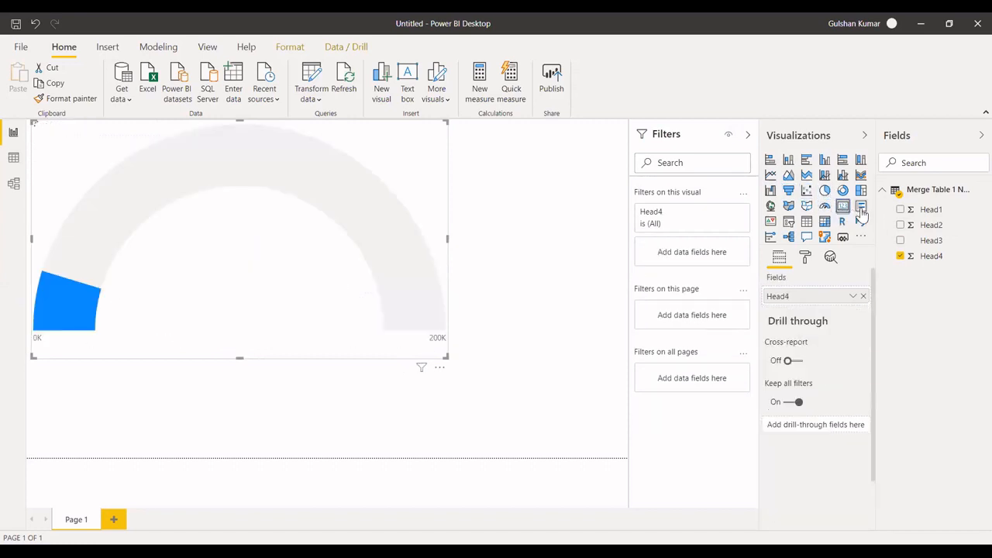
pyautogui.click(861, 220)
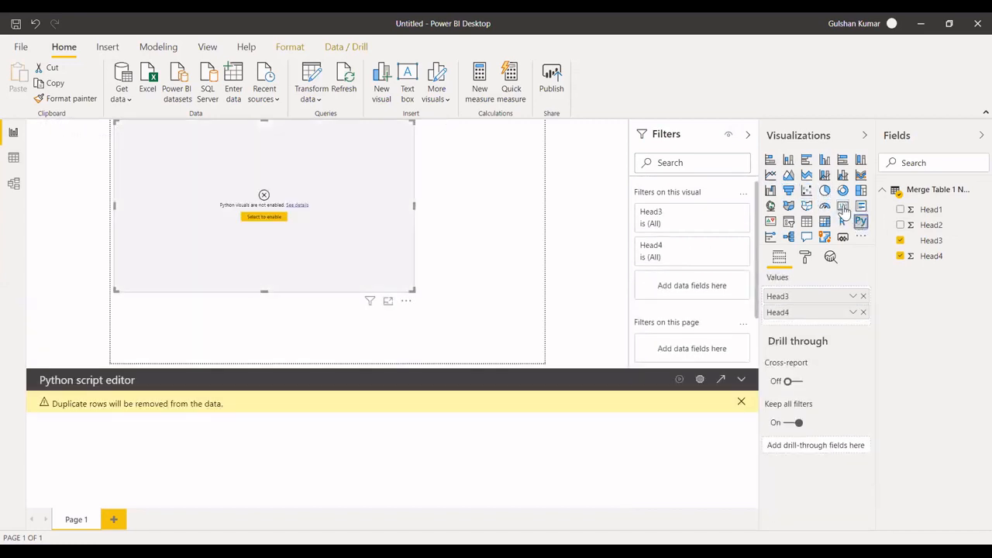
pyautogui.click(844, 207)
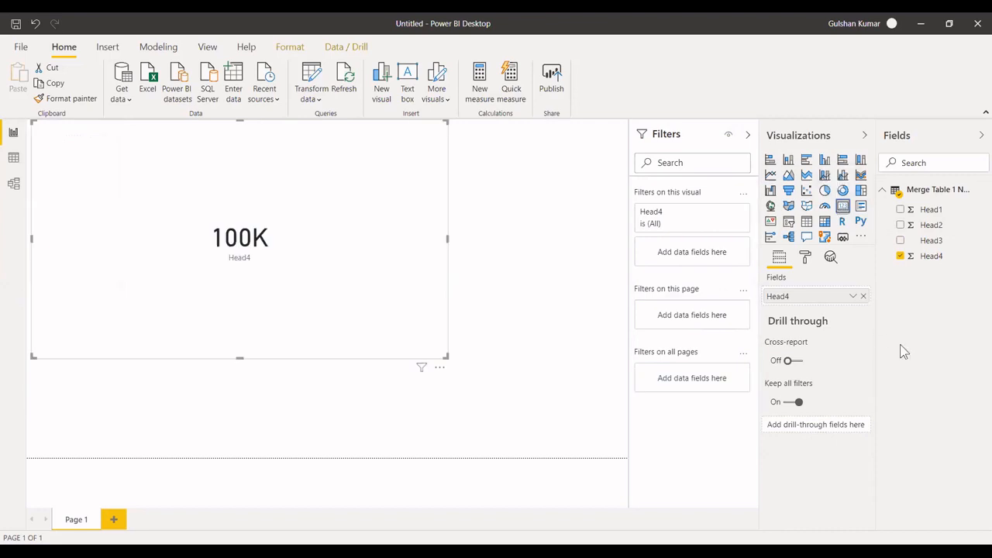
pyautogui.click(555, 269)
# Switch to the Excel workbook Book1 and move the Group by heading from G7 to D7
pyautogui.click(384, 301)
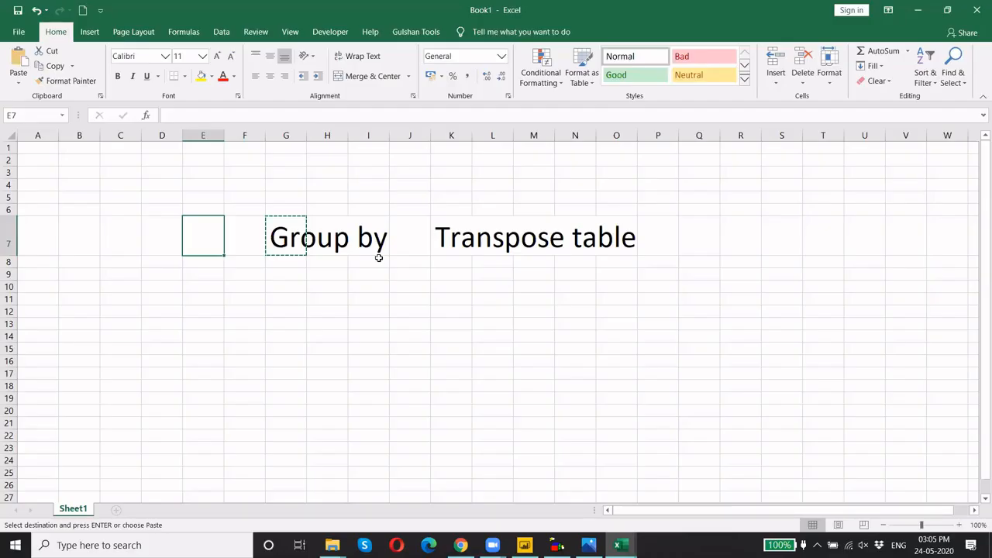
pyautogui.press('Left')
pyautogui.write('Group by')
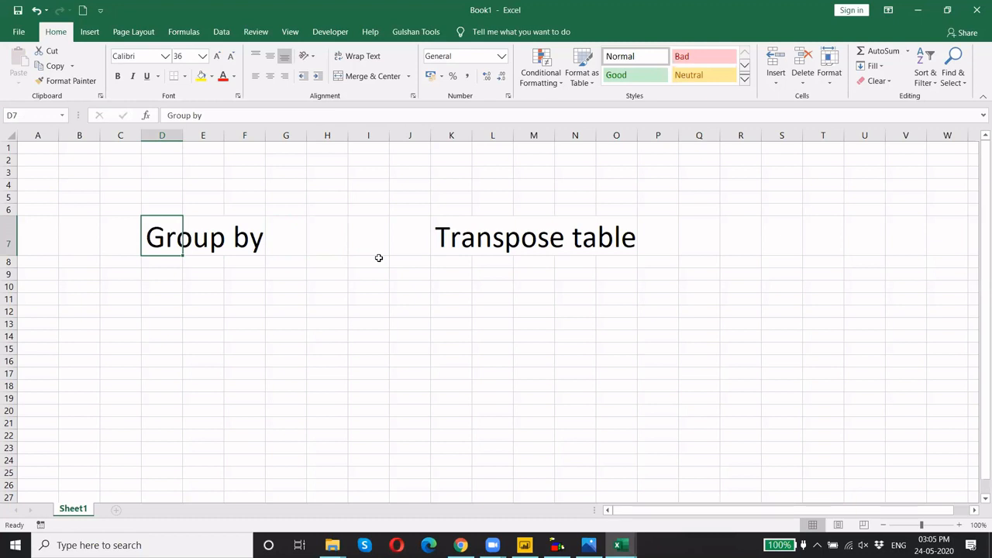
pyautogui.hotkey('ctrl', 'Right')
pyautogui.hotkey('ctrl', 'Left')
pyautogui.hotkey('ctrl', 'Right')
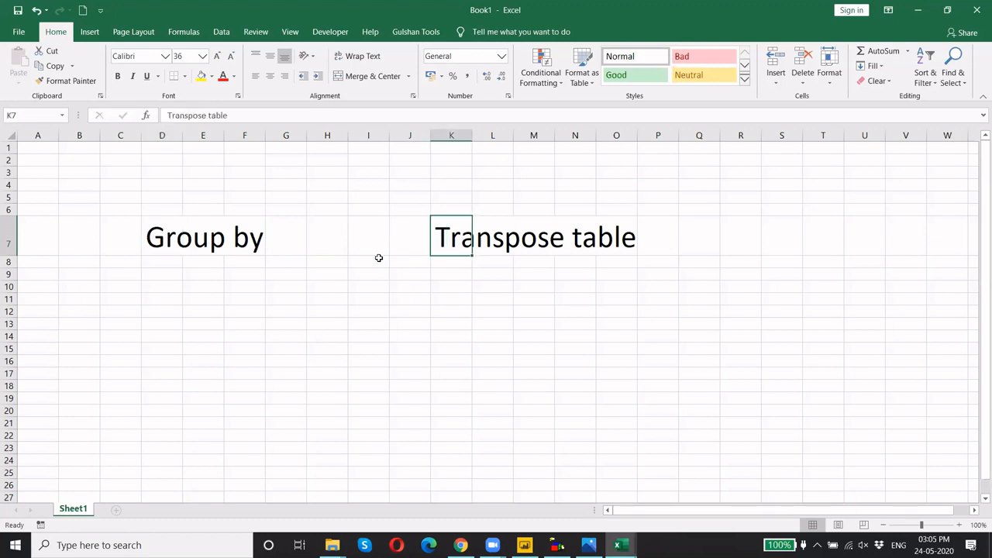
pyautogui.hotkey('ctrl', 'Left')
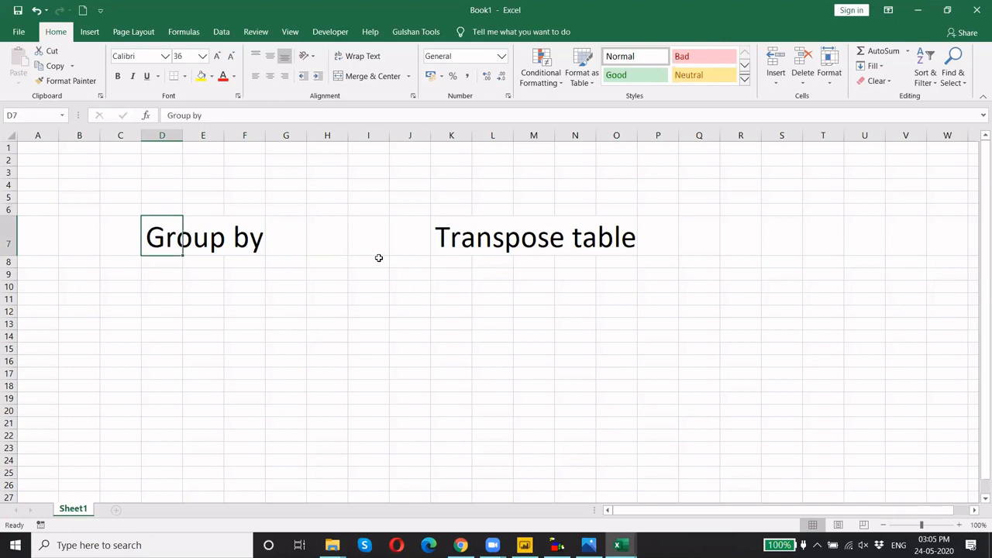
pyautogui.hotkey('ctrl', 'Right')
pyautogui.hotkey('ctrl', 'Left')
# Enter Pivot Table in cell D10, below the Group by heading
pyautogui.press('Down')
pyautogui.press('Down')
pyautogui.press('Down')
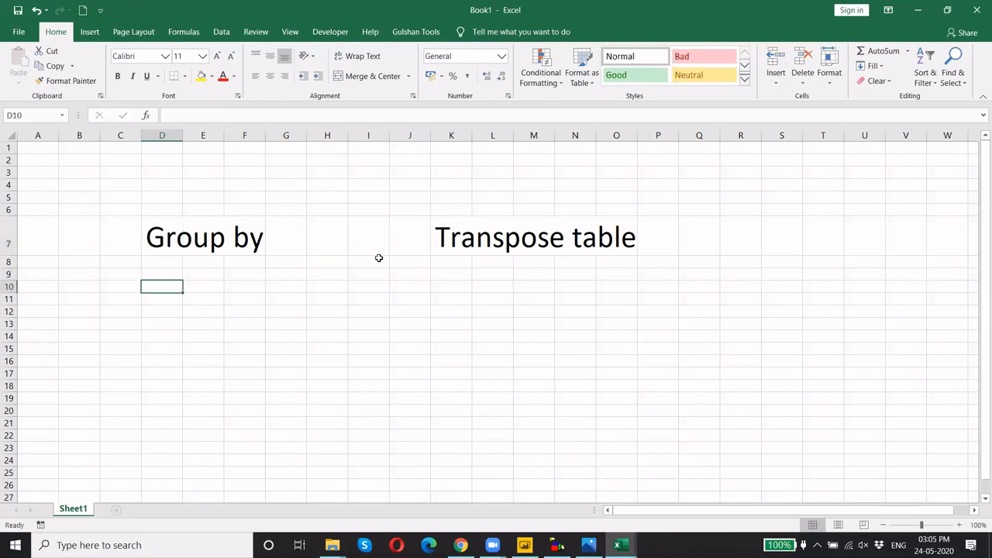
pyautogui.write('Pivot')
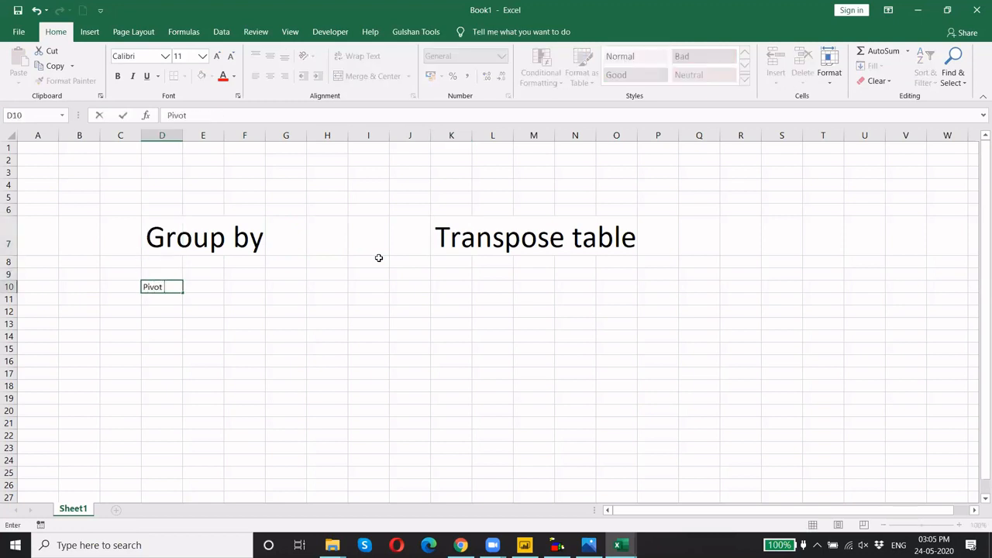
pyautogui.write(' Table')
pyautogui.press('Return')
pyautogui.press('Up')
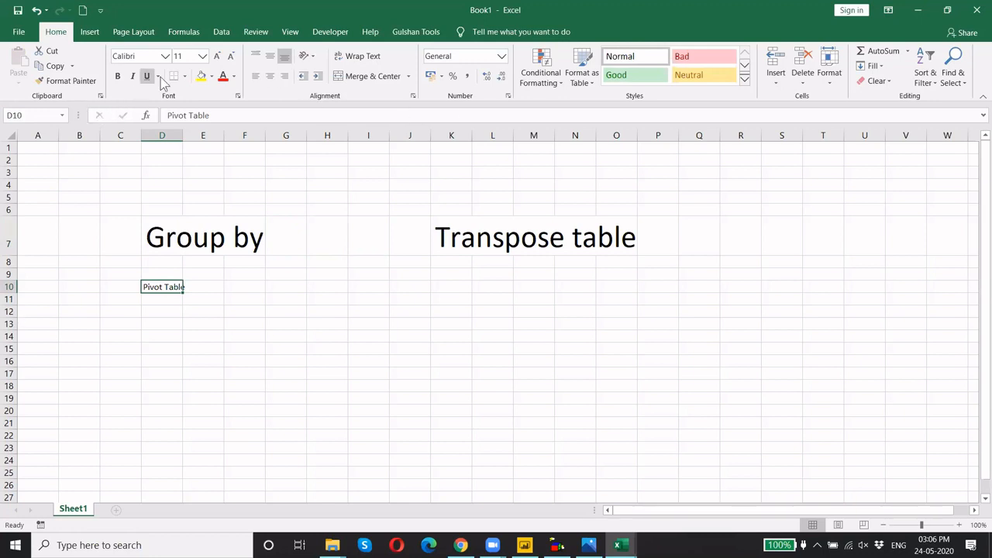
# Increase the font size of the Pivot Table text in D10 to 22
pyautogui.click(218, 58)
pyautogui.click(218, 57)
pyautogui.click(218, 58)
pyautogui.click(218, 58)
pyautogui.click(218, 57)
pyautogui.click(218, 57)
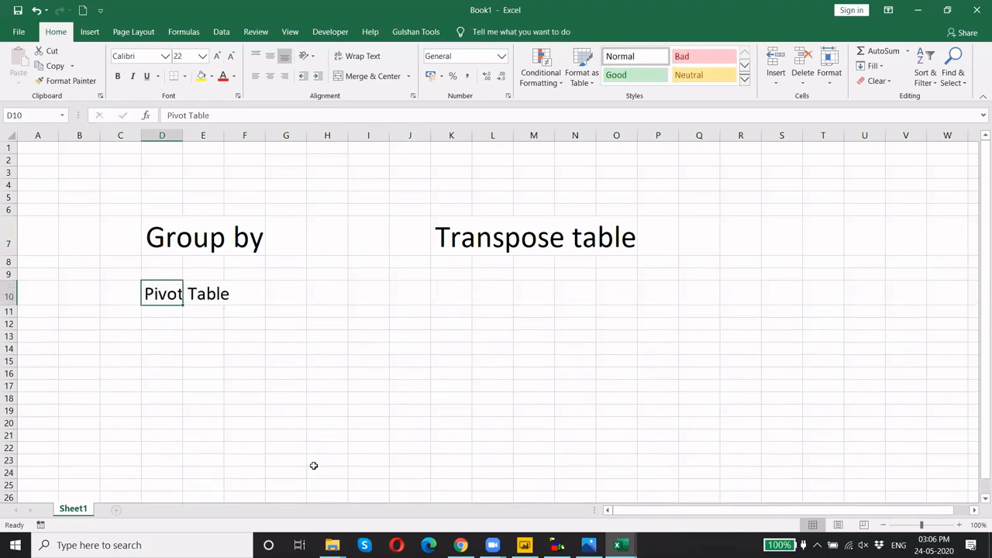
# Enter Unpivot in cell D11, directly below Pivot Table
pyautogui.click(470, 294)
pyautogui.press('Left')
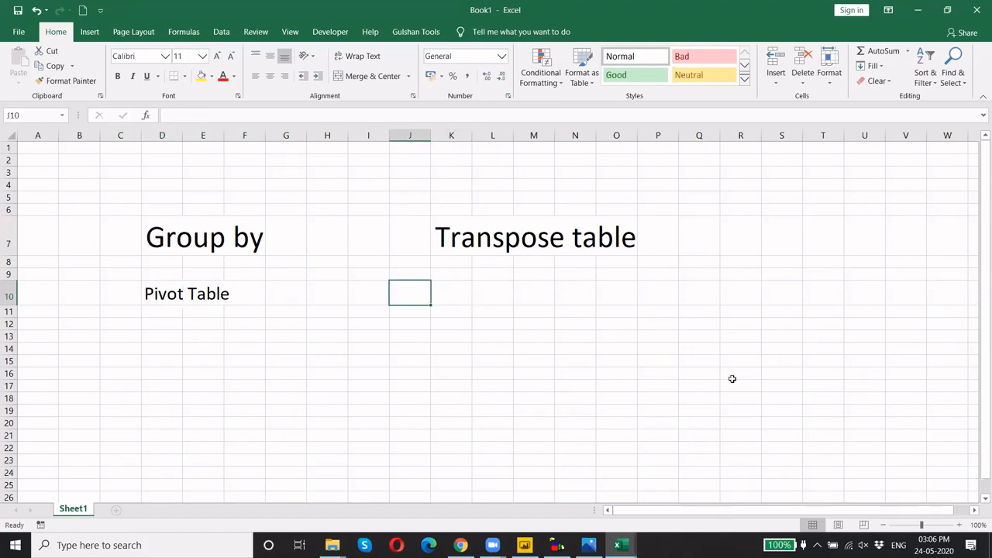
pyautogui.hotkey('ctrl', 'Left')
pyautogui.press('Down')
pyautogui.write('Un')
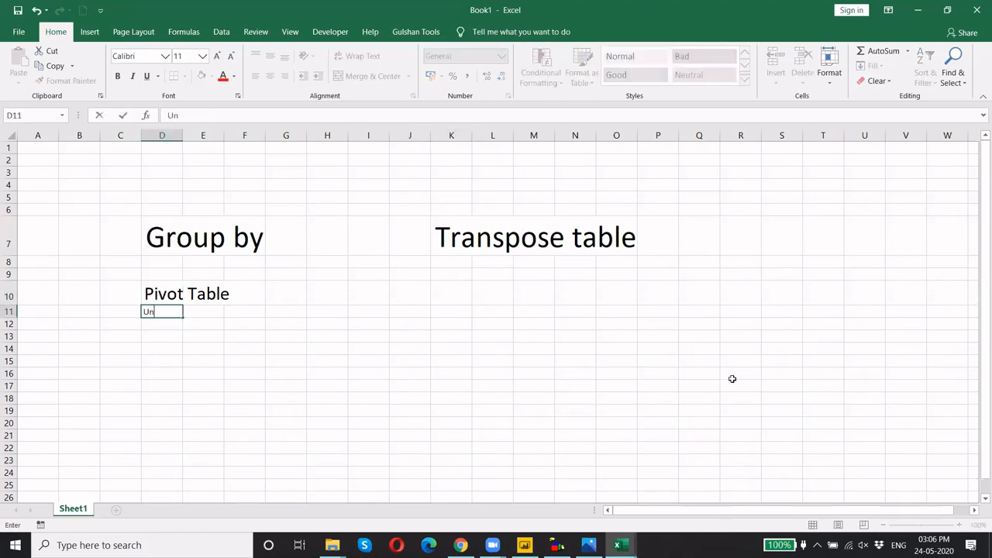
pyautogui.write('pivot')
pyautogui.press('Return')
# Copy the formatting of the Pivot Table cell D10 onto the Unpivot cell D11
pyautogui.press('Up')
pyautogui.press('Up')
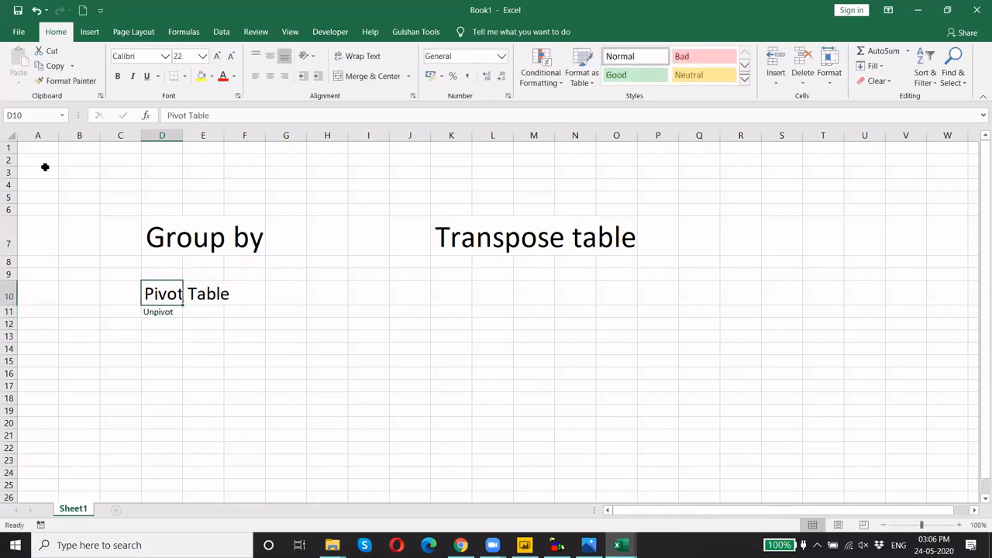
pyautogui.click(69, 81)
pyautogui.press('Down')
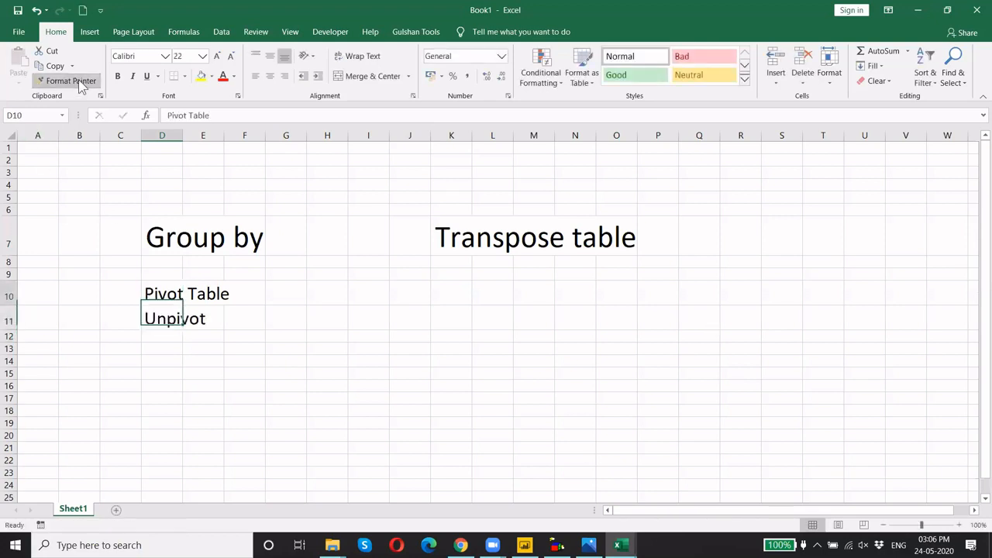
pyautogui.press('Up')
pyautogui.press('Up')
pyautogui.press('Up')
pyautogui.press('Up')
pyautogui.press('Right')
pyautogui.press('Right')
pyautogui.press('Right')
pyautogui.press('Right')
pyautogui.press('Right')
pyautogui.press('Right')
pyautogui.press('Right')
pyautogui.press('Down')
pyautogui.press('Down')
pyautogui.press('Down')
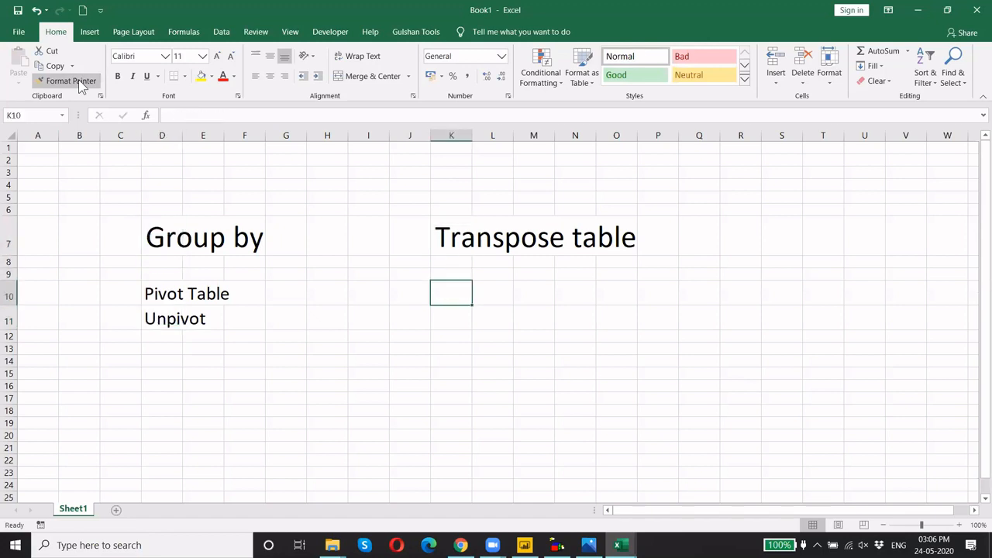
pyautogui.press('Up')
pyautogui.press('Up')
pyautogui.press('Up')
pyautogui.press('Down')
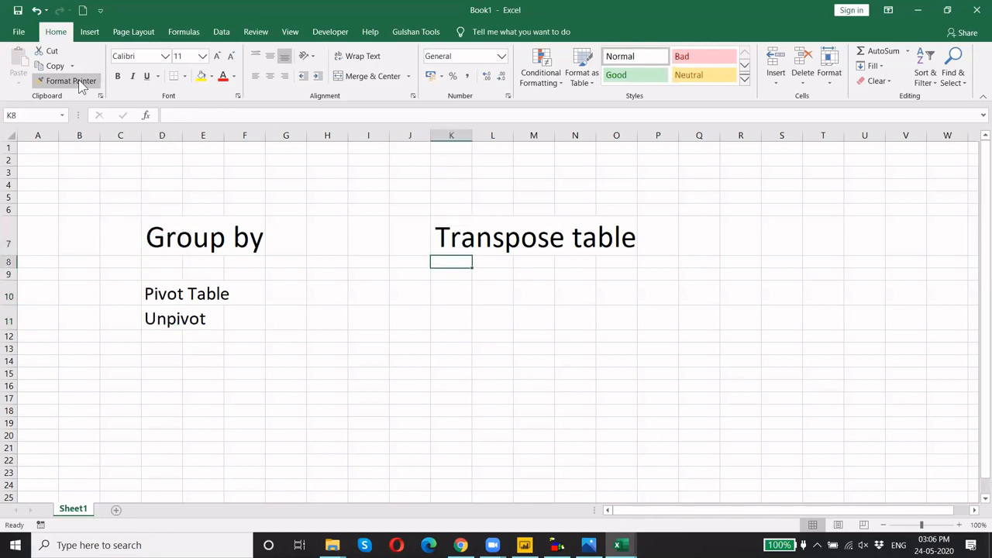
pyautogui.press('Up')
pyautogui.press('Left')
pyautogui.press('Left')
pyautogui.press('Left')
pyautogui.press('Left')
pyautogui.press('Left')
pyautogui.press('Left')
pyautogui.press('Left')
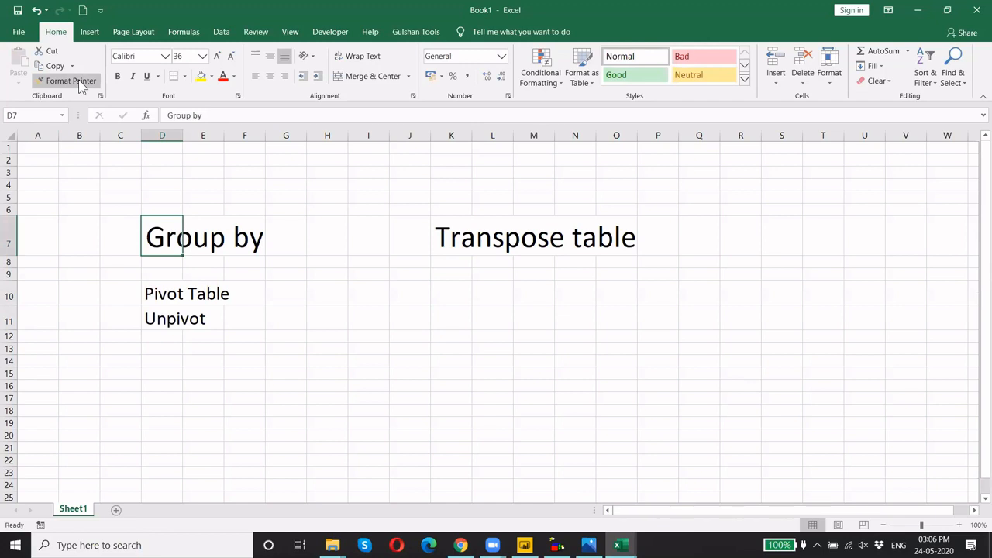
# Switch to the workbook Pin Code-2.xlsx and go to the header row of the Pin Code sheet
pyautogui.click(278, 375)
pyautogui.hotkey('alt', 'Tab')
pyautogui.hotkey('alt', 'Tab')
pyautogui.hotkey('alt', 'Tab')
pyautogui.hotkey('alt', 'Tab')
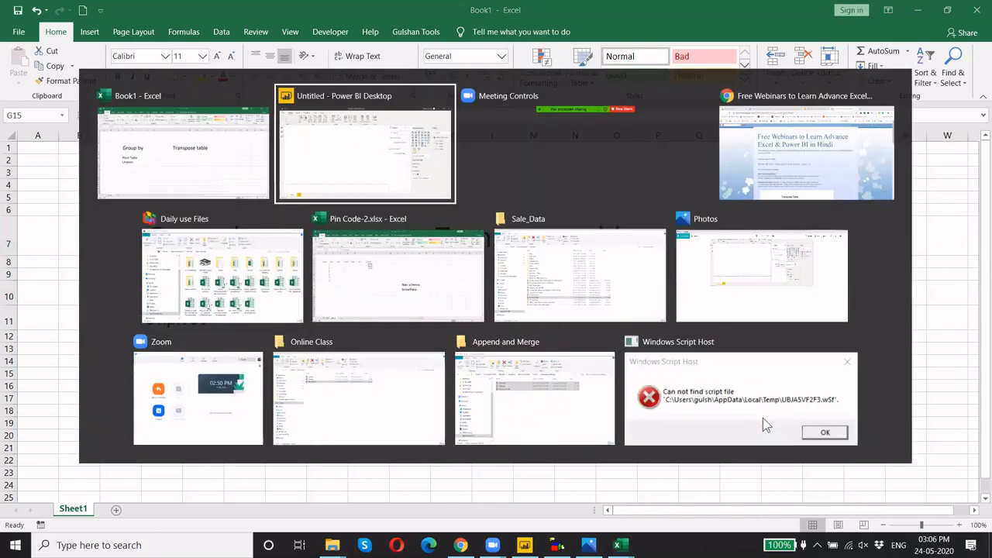
pyautogui.hotkey('alt', 'Tab')
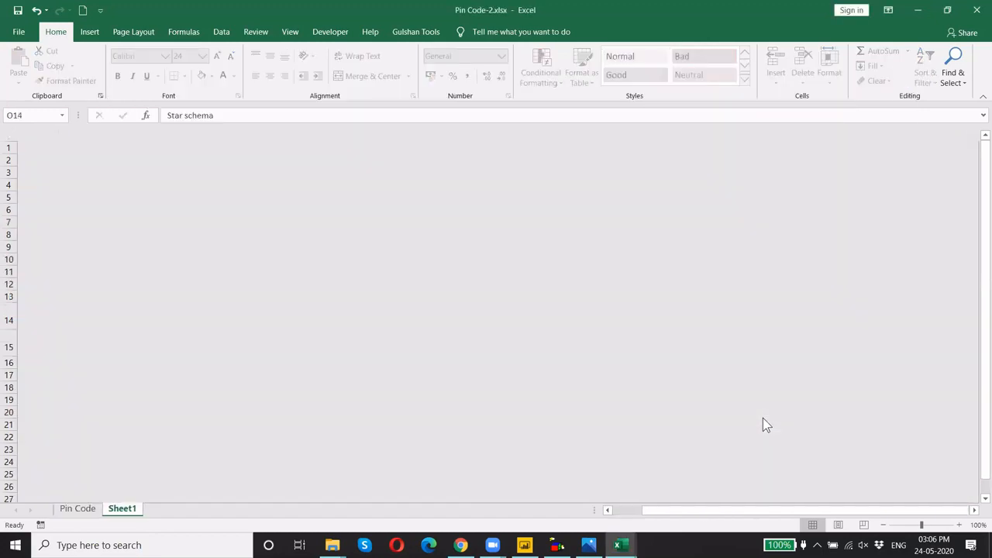
pyautogui.click(74, 509)
pyautogui.hotkey('ctrl', 'Up')
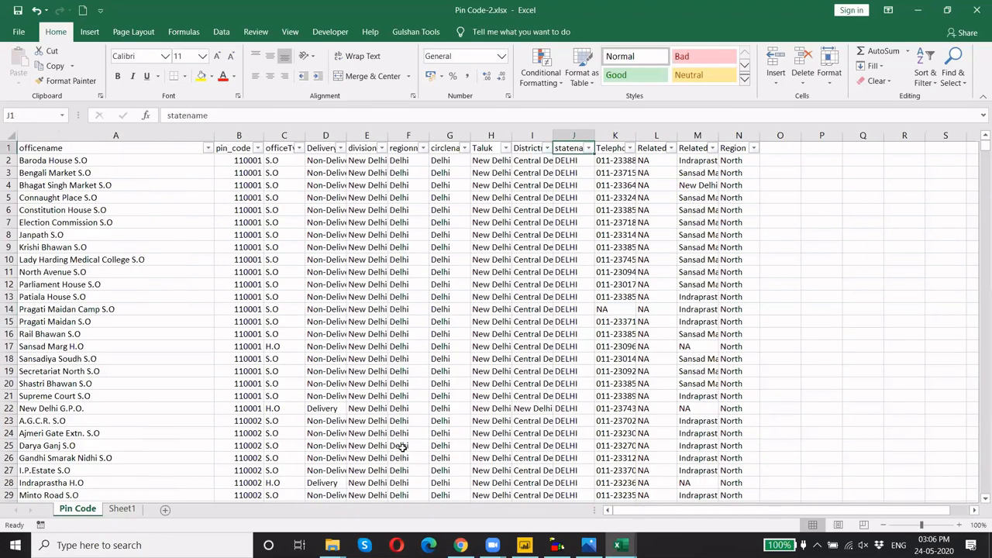
# Copy the header row and the first rows of the Pin Code data, range A1:N22
pyautogui.hotkey('ctrl', 'Left')
pyautogui.hotkey('ctrl', 'shift', 'Right')
pyautogui.hotkey('shift', 'Down')
pyautogui.hotkey('shift', 'Down')
pyautogui.hotkey('shift', 'Down')
pyautogui.hotkey('shift', 'Down')
pyautogui.hotkey('shift', 'Down')
pyautogui.hotkey('shift', 'Down')
pyautogui.hotkey('shift', 'Down')
pyautogui.hotkey('shift', 'Down')
pyautogui.hotkey('shift', 'Down')
pyautogui.hotkey('shift', 'Down')
pyautogui.hotkey('shift', 'Down')
pyautogui.hotkey('shift', 'Down')
pyautogui.hotkey('shift', 'Down')
pyautogui.hotkey('shift', 'Down')
pyautogui.hotkey('shift', 'Down')
pyautogui.hotkey('shift', 'Down')
pyautogui.hotkey('shift', 'Down')
pyautogui.hotkey('shift', 'Down')
pyautogui.hotkey('shift', 'Down')
pyautogui.hotkey('shift', 'Down')
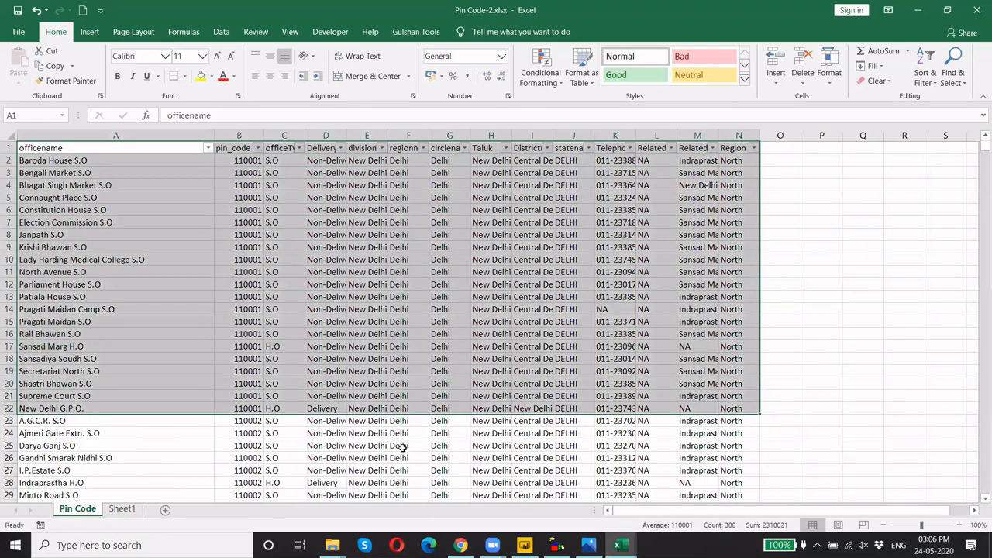
pyautogui.hotkey('ctrl', 'c')
# Return to Book1 and paste the copied Pin Code rows starting at cell B15
pyautogui.hotkey('ctrl', 'Tab')
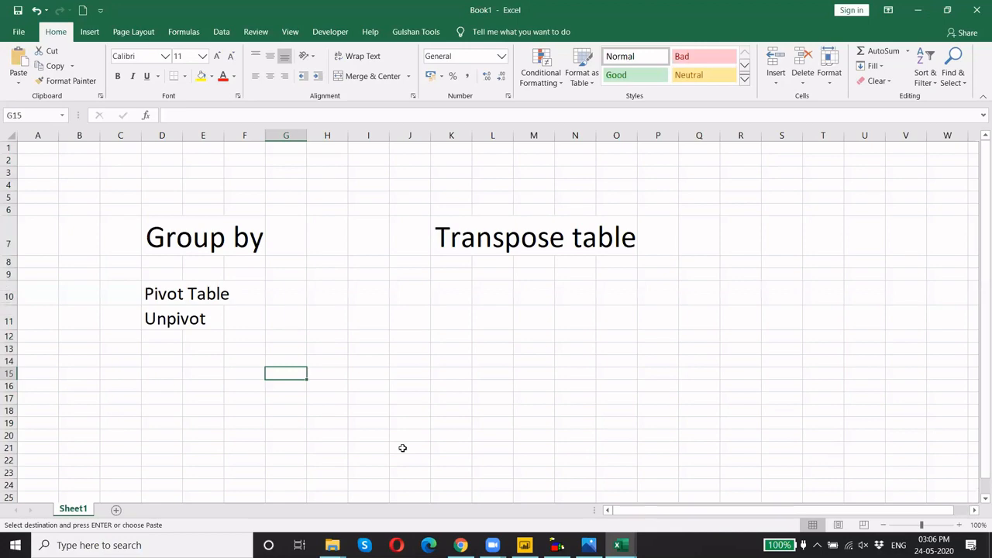
pyautogui.hotkey('ctrl', 'Left')
pyautogui.press('Right')
pyautogui.press('Right')
pyautogui.press('Left')
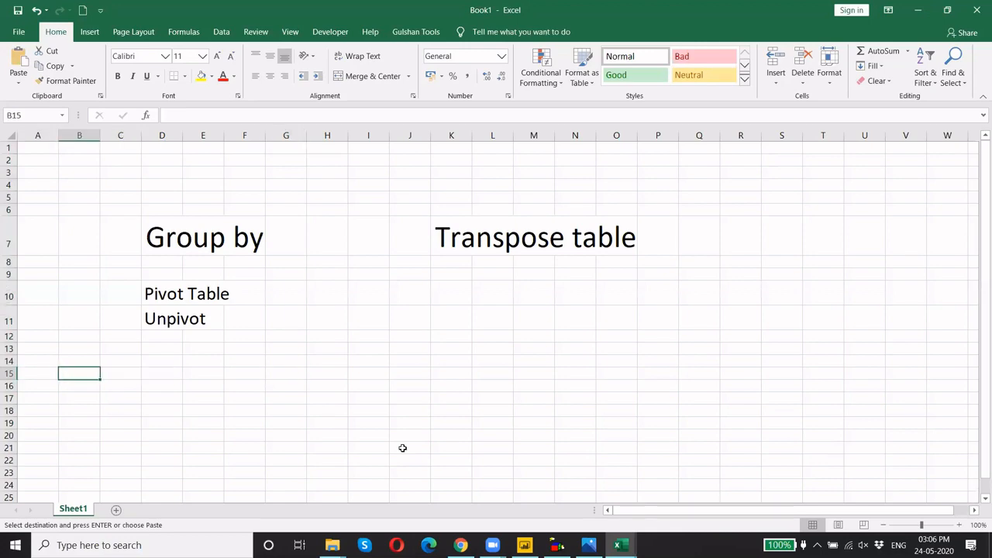
pyautogui.hotkey('ctrl', 'v')
pyautogui.scroll(-3, 402, 449)
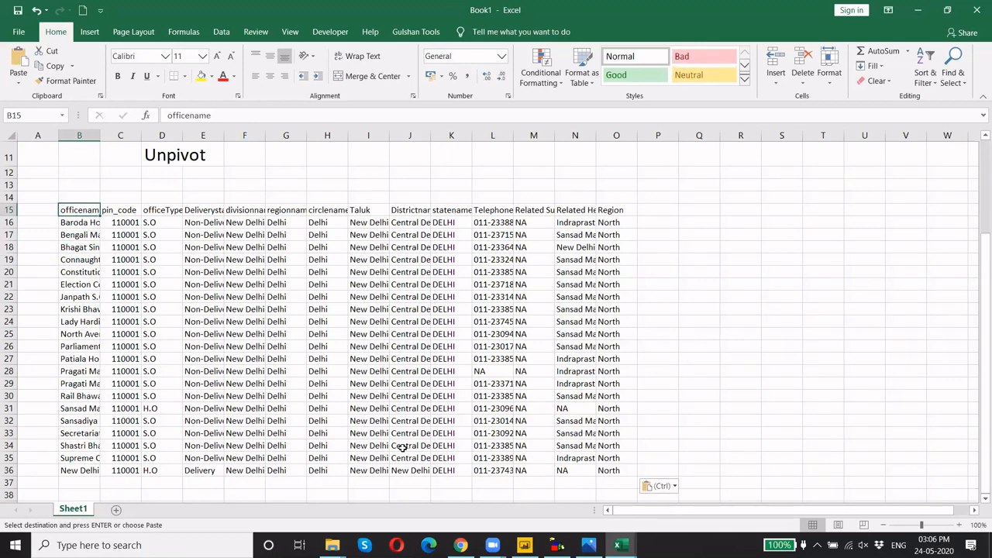
# Look over the Deliverystatus and divisionname columns of the pasted table
pyautogui.press('Right')
pyautogui.press('Right')
pyautogui.press('Right')
pyautogui.press('Down')
pyautogui.press('Down')
pyautogui.press('Up')
pyautogui.press('Up')
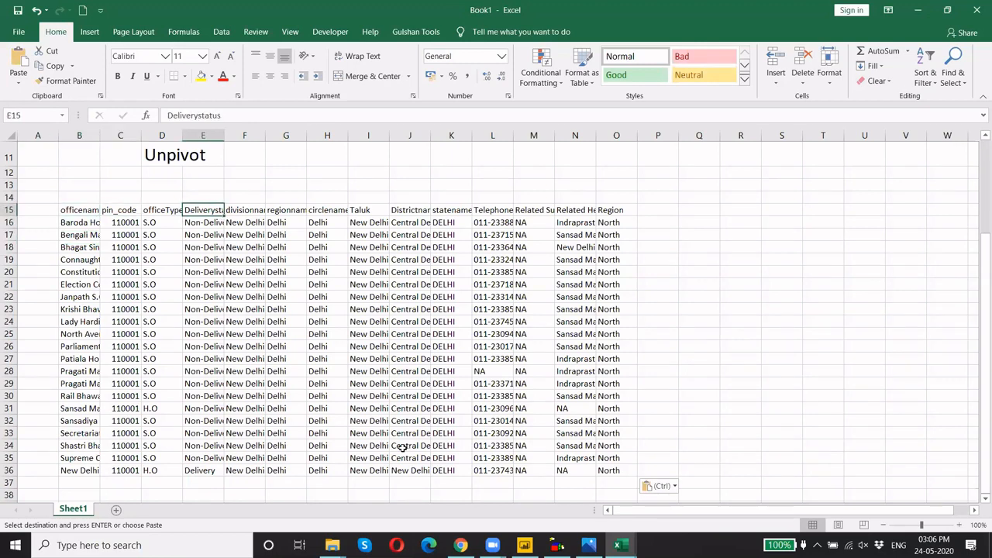
pyautogui.press('Down')
pyautogui.press('Right')
pyautogui.press('Up')
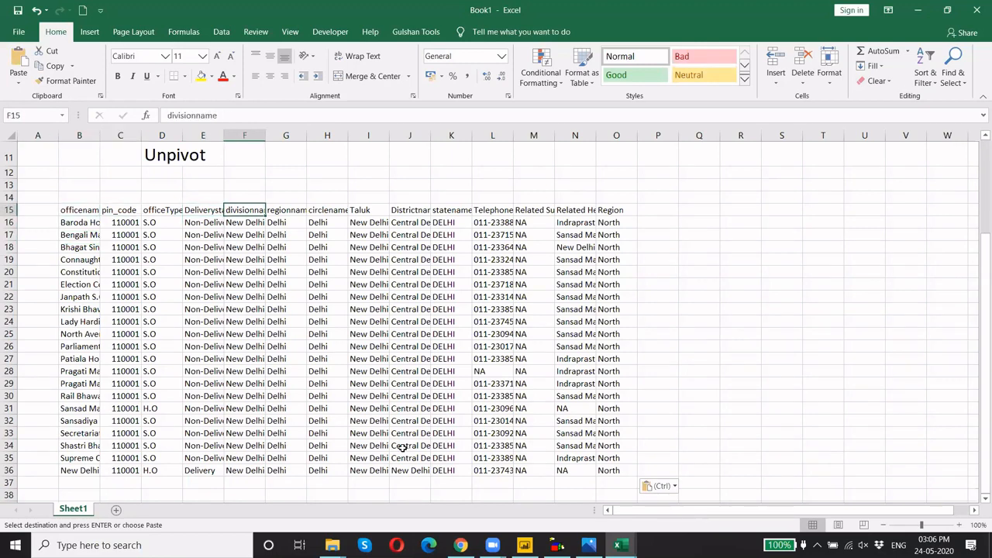
# Add a Sales column header in cell P15, next to the Region column
pyautogui.hotkey('ctrl', 'Right')
pyautogui.press('Right')
pyautogui.write('Sales')
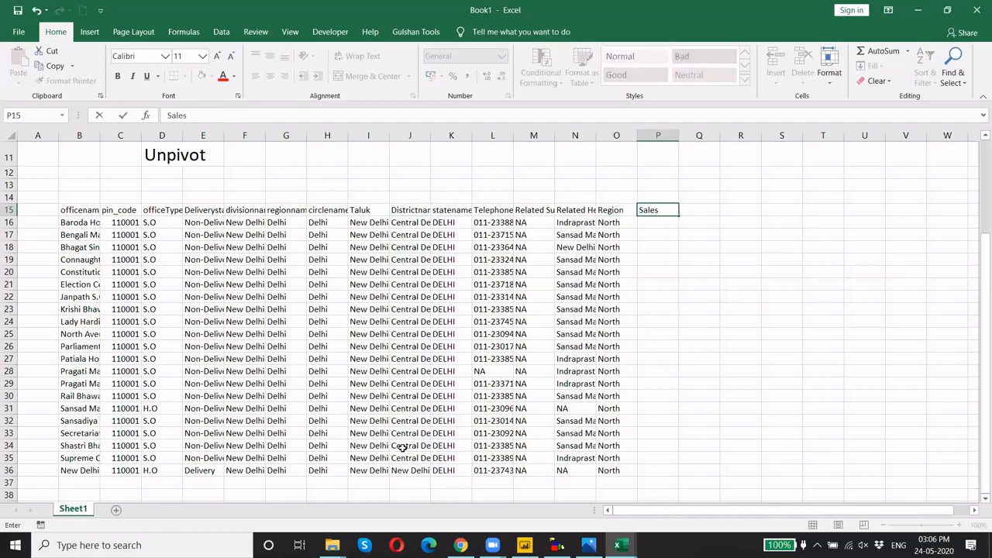
pyautogui.press('Return')
# Enter the formula =RANDBETWEEN(10,103) in cell P16 under Sales, accepting the proposed formula correction
pyautogui.write('=')
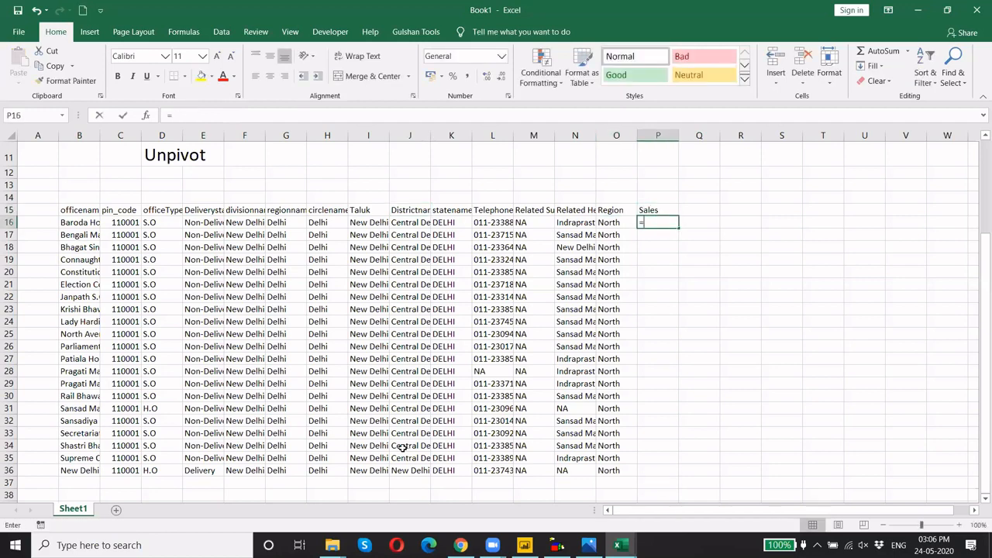
pyautogui.write('randbetween')
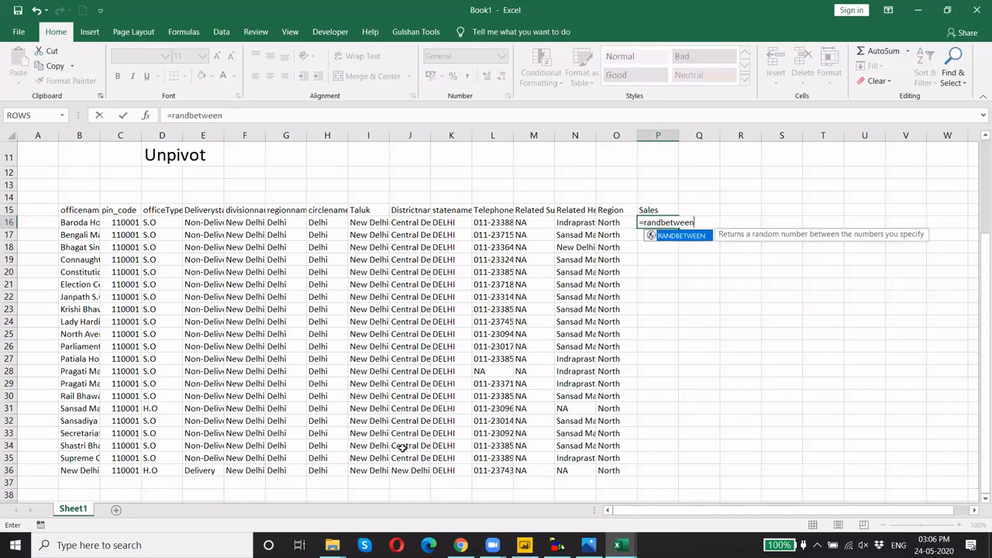
pyautogui.press('Tab')
pyautogui.write('10,')
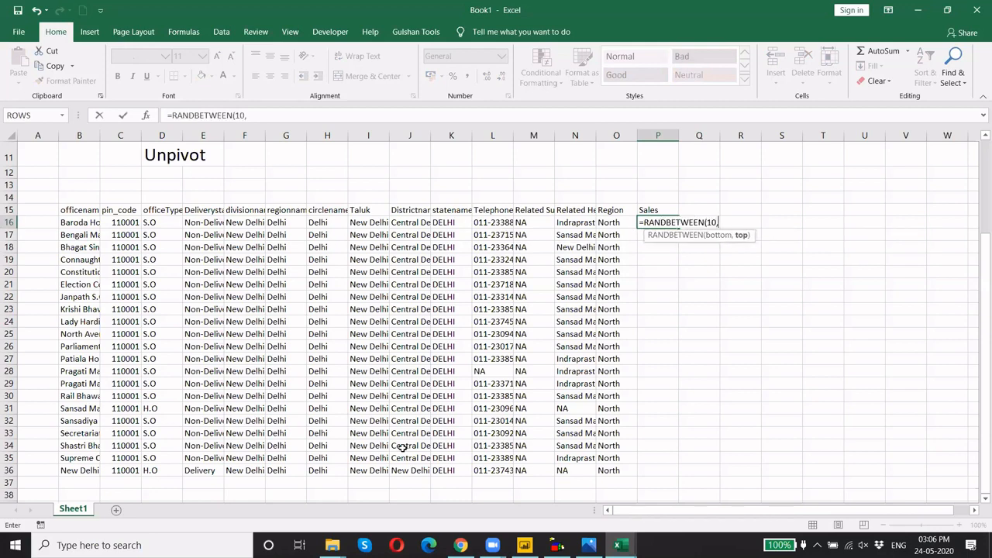
pyautogui.write('103\\')
pyautogui.press('Return')
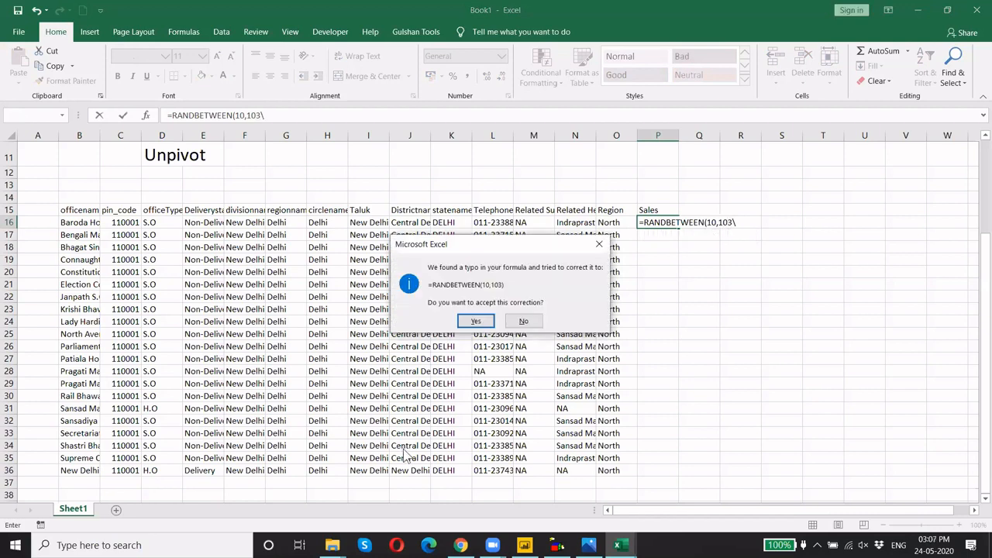
pyautogui.press('Return')
# Fill the random Sales formula from P16 down to the table's last row, P36
pyautogui.press('Left')
pyautogui.hotkey('ctrl', 'Down')
pyautogui.press('Right')
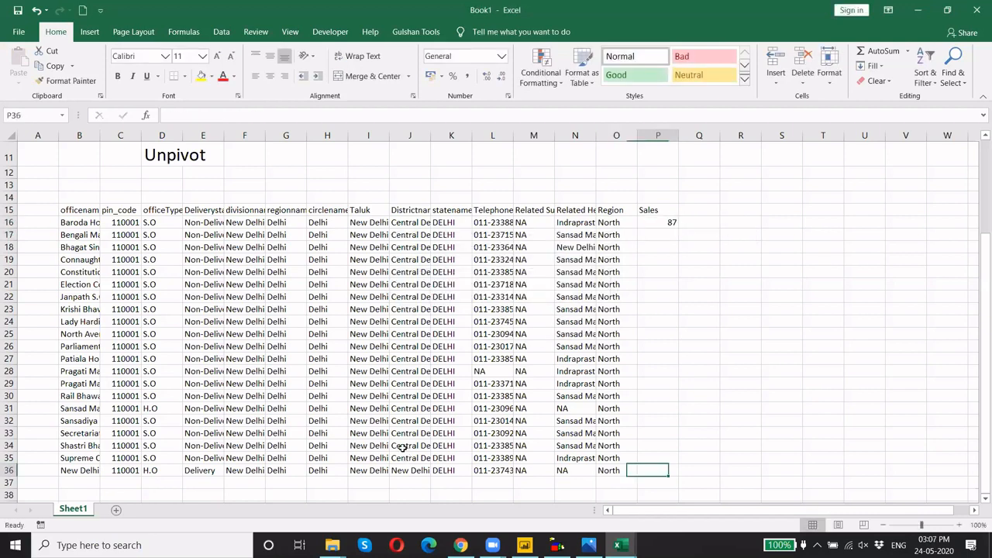
pyautogui.hotkey('ctrl', 'shift', 'Up')
pyautogui.hotkey('ctrl', 'd')
pyautogui.hotkey('ctrl', 'Down')
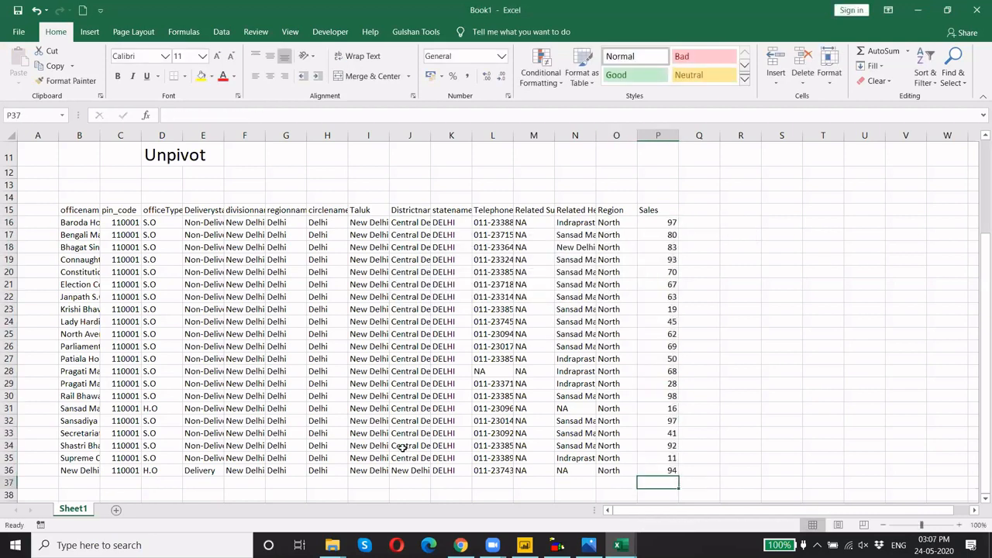
pyautogui.hotkey('ctrl', 'Up')
pyautogui.press('Left')
pyautogui.press('Right')
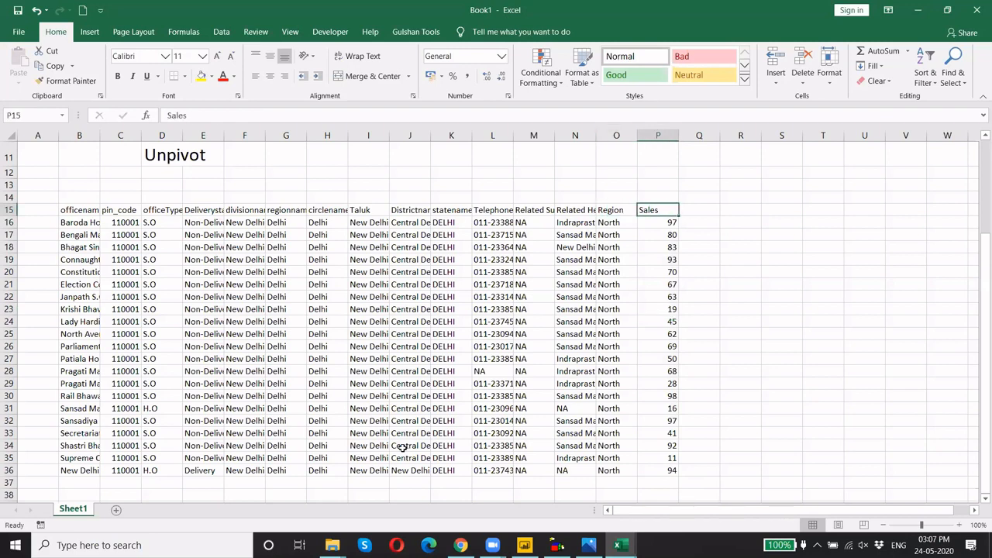
# Clear the contents of rows 22 to 36, keeping only the first six data rows of the pasted table
pyautogui.hotkey('ctrl', 'Left')
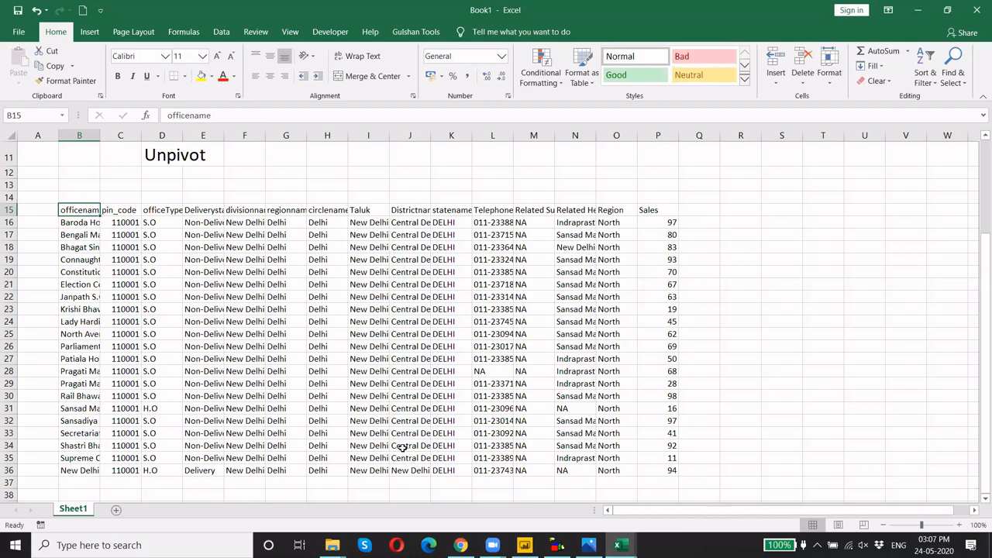
pyautogui.press('Right')
pyautogui.press('Left')
pyautogui.hotkey('ctrl', 'Down')
pyautogui.press('Up')
pyautogui.press('Up')
pyautogui.press('Up')
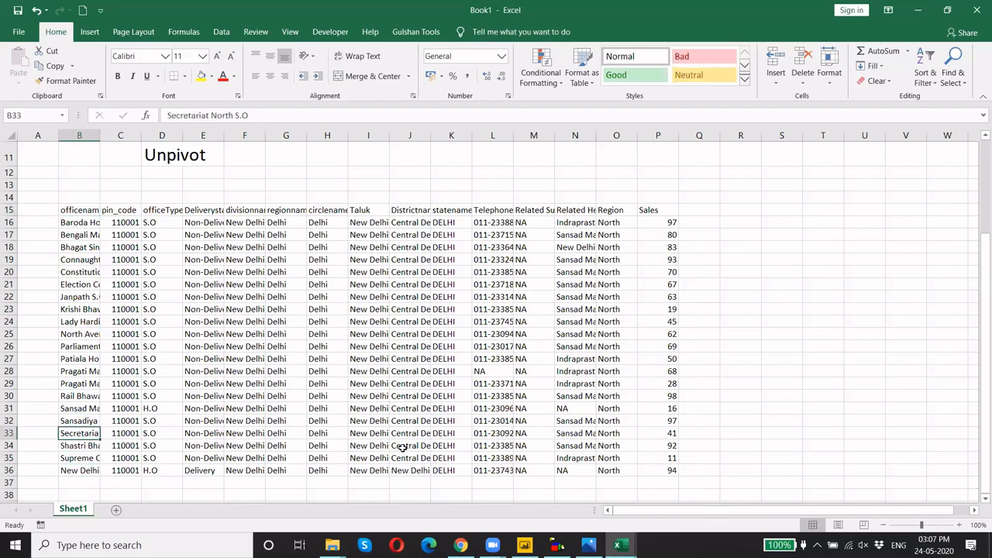
pyautogui.press('Up')
pyautogui.press('Up')
pyautogui.press('Up')
pyautogui.press('Up')
pyautogui.press('Up')
pyautogui.press('Up')
pyautogui.press('Up')
pyautogui.press('Up')
pyautogui.press('Up')
pyautogui.press('Up')
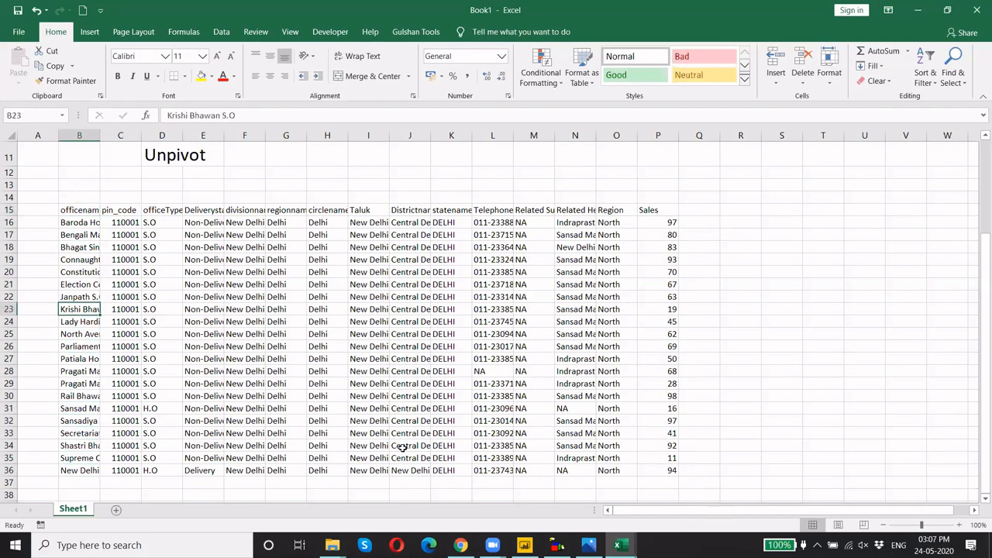
pyautogui.press('Up')
pyautogui.hotkey('shift', 'space')
pyautogui.hotkey('ctrl', 'shift', 'Down')
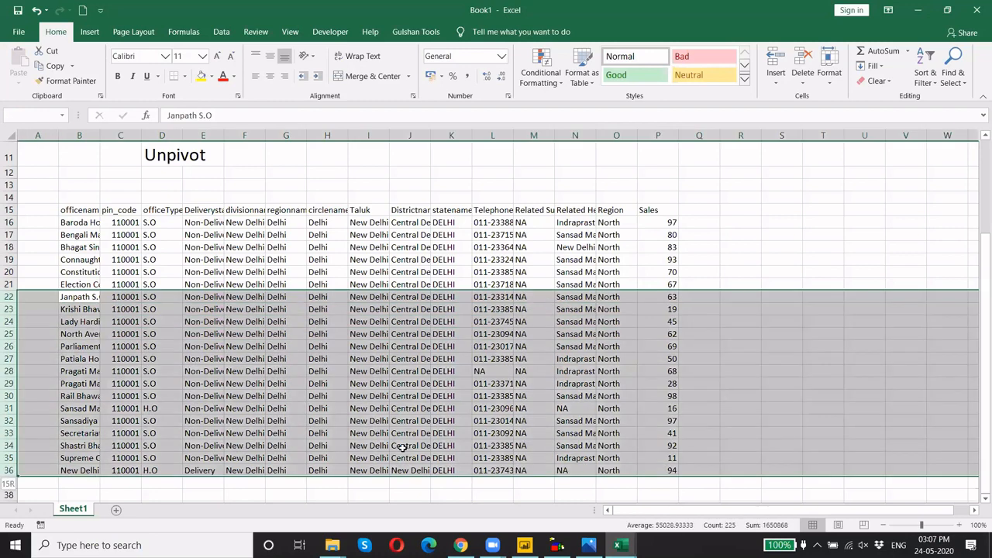
pyautogui.press('Delete')
pyautogui.press('Up')
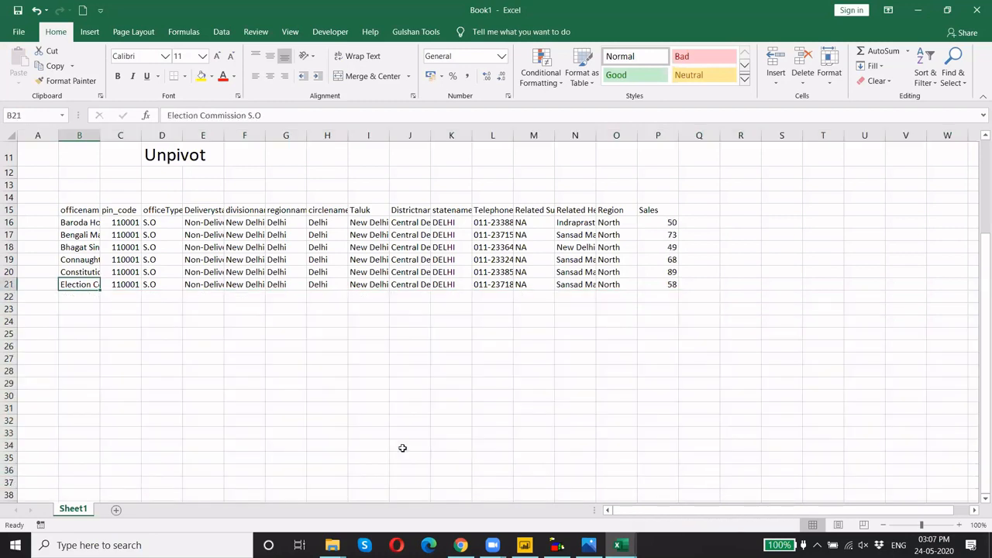
pyautogui.press('Right')
pyautogui.press('Left')
# Copy range A30:N32 from the Pin Code sheet of Pin Code-2.xlsx and paste it into Book1 starting at cell B22
pyautogui.press('Down')
pyautogui.hotkey('alt', 'Tab')
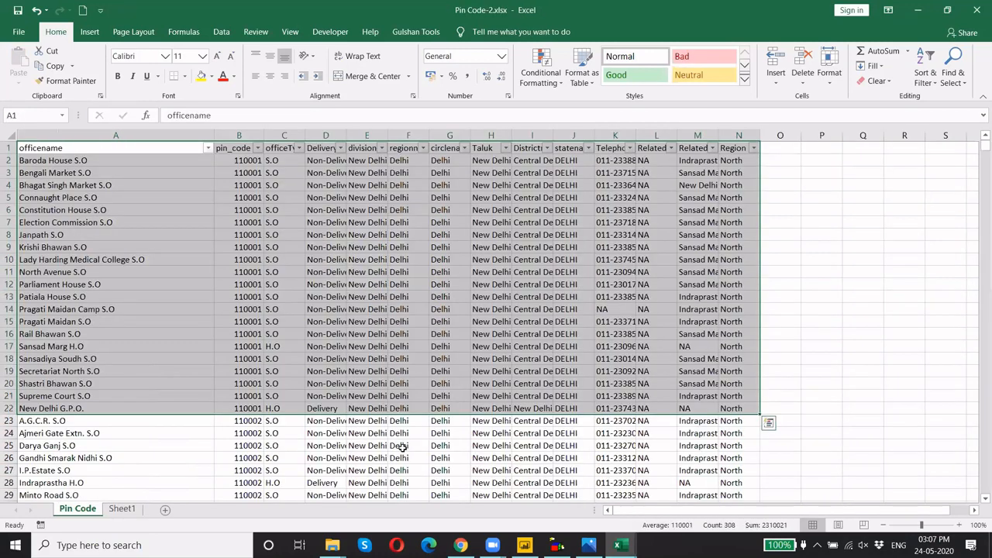
pyautogui.press('Down')
pyautogui.scroll(-6, 181, 345)
pyautogui.click(80, 286)
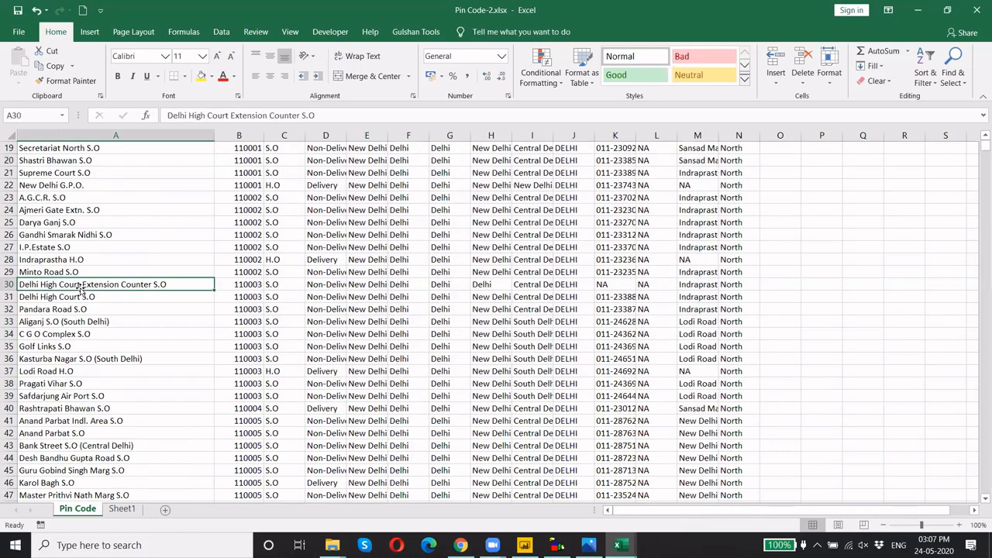
pyautogui.hotkey('ctrl', 'shift', 'Right')
pyautogui.hotkey('shift', 'Down')
pyautogui.hotkey('shift', 'Down')
pyautogui.hotkey('ctrl', 'c')
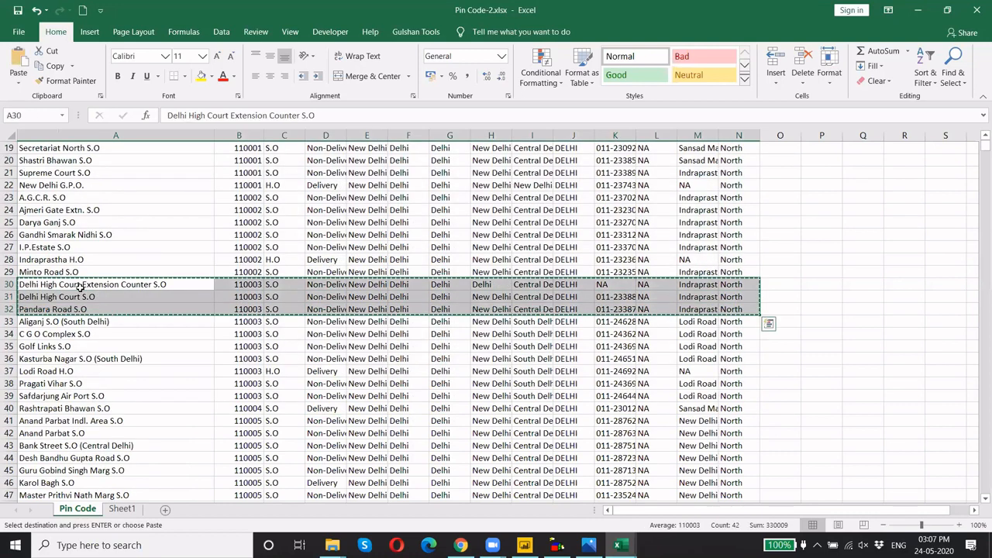
pyautogui.hotkey('alt', 'Tab')
pyautogui.hotkey('ctrl', 'v')
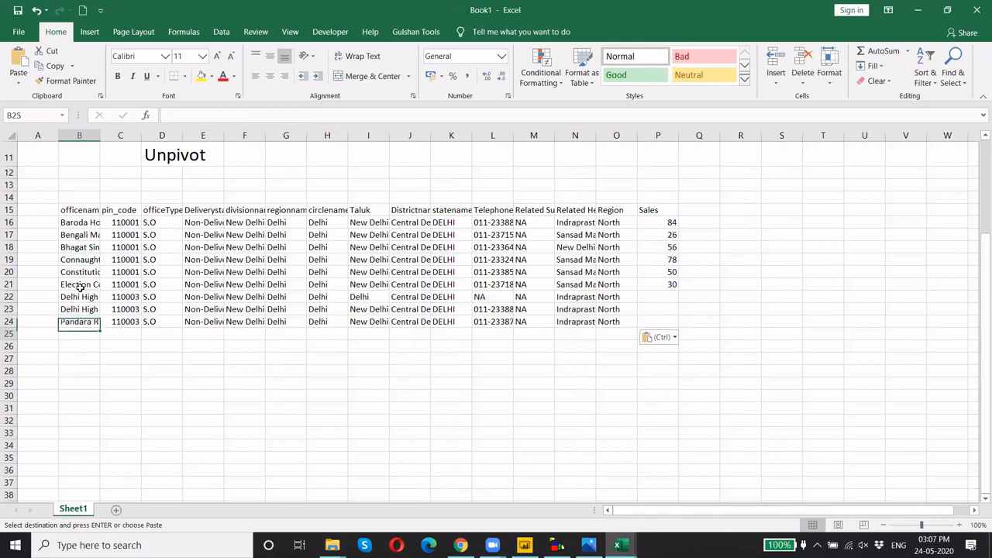
# Copy range A51:N54, pin code 110006, from the Pin Code sheet and paste it into Book1 starting at cell B25
pyautogui.hotkey('alt', 'Tab')
pyautogui.press('Down')
pyautogui.press('Down')
pyautogui.press('Down')
pyautogui.press('Down')
pyautogui.press('Down')
pyautogui.press('Down')
pyautogui.press('Down')
pyautogui.press('Down')
pyautogui.press('Down')
pyautogui.press('Down')
pyautogui.press('Down')
pyautogui.press('Down')
pyautogui.press('Down')
pyautogui.press('Down')
pyautogui.press('Down')
pyautogui.press('Down')
pyautogui.press('Down')
pyautogui.press('Down')
pyautogui.press('Down')
pyautogui.press('Down')
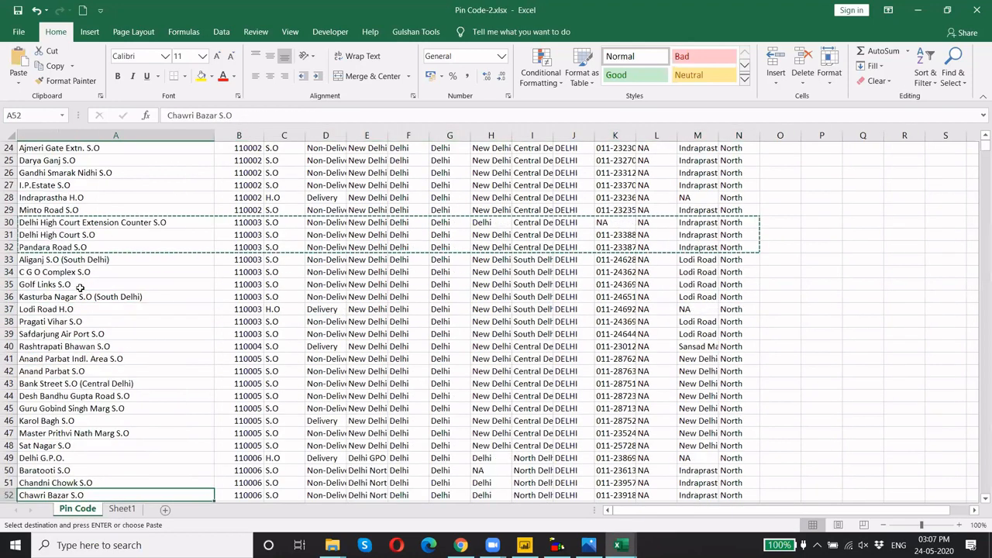
pyautogui.hotkey('ctrl', 'shift', 'Down')
pyautogui.press('Up')
pyautogui.hotkey('shift', 'Down')
pyautogui.hotkey('shift', 'Down')
pyautogui.hotkey('shift', 'Down')
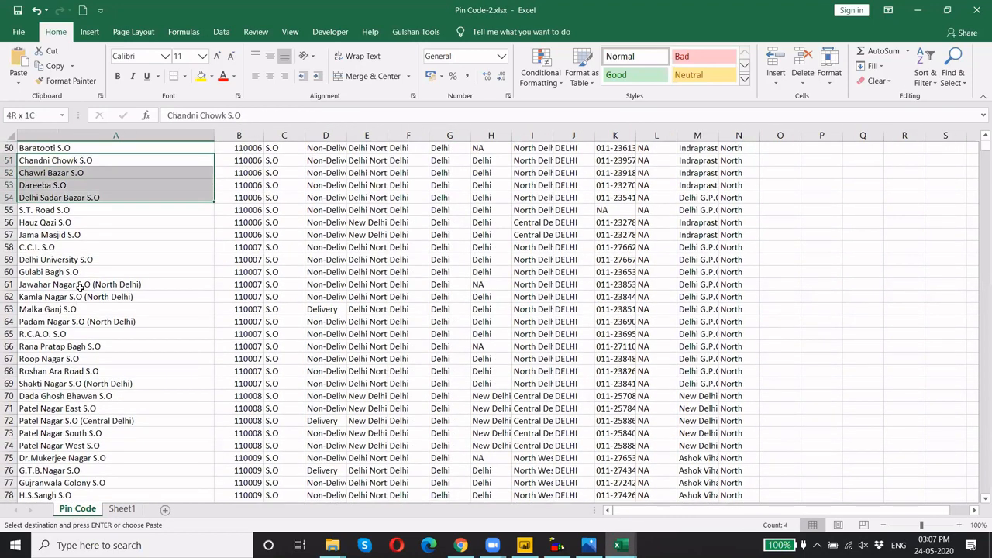
pyautogui.hotkey('ctrl', 'shift', 'Right')
pyautogui.hotkey('ctrl', 'c')
pyautogui.hotkey('alt', 'Tab')
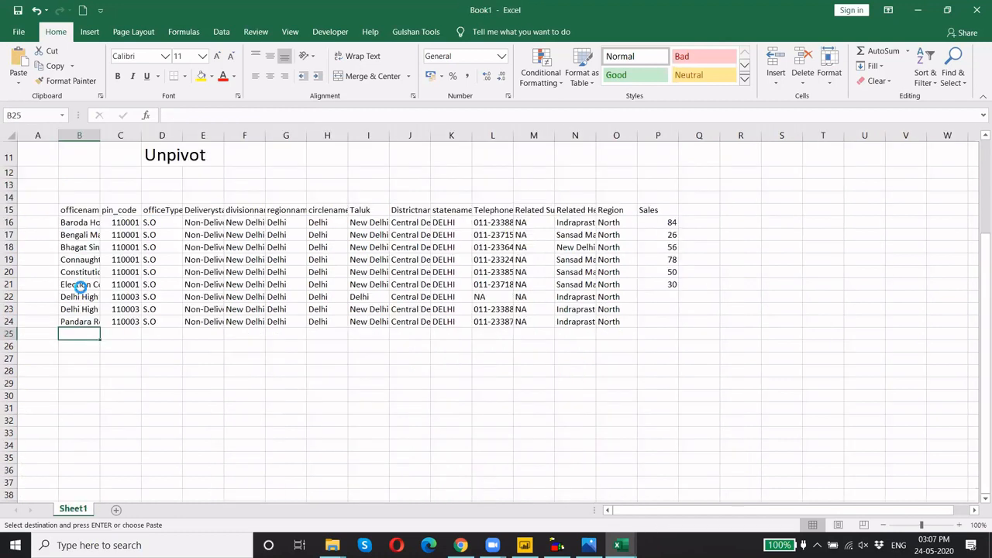
pyautogui.hotkey('ctrl', 'v')
pyautogui.press('Down')
pyautogui.press('Down')
# Copy range A72:N78 from the Pin Code sheet and paste it into Book1 starting at cell B29
pyautogui.hotkey('alt', 'Tab')
pyautogui.press('Down')
pyautogui.press('Down')
pyautogui.press('Down')
pyautogui.press('Down')
pyautogui.press('Down')
pyautogui.press('Down')
pyautogui.press('Down')
pyautogui.press('Down')
pyautogui.press('Down')
pyautogui.press('Down')
pyautogui.press('Down')
pyautogui.press('Down')
pyautogui.press('Down')
pyautogui.press('Down')
pyautogui.press('Down')
pyautogui.press('Down')
pyautogui.press('Down')
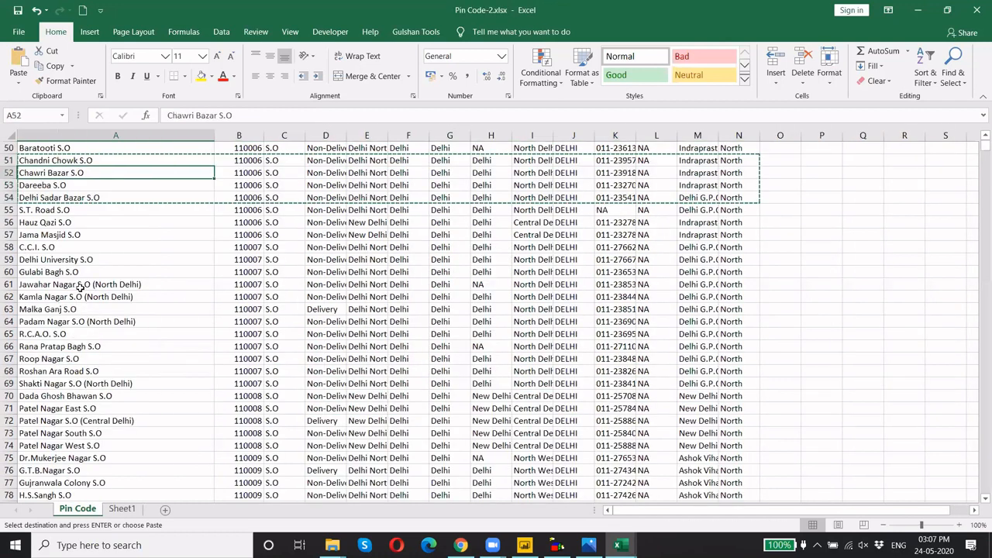
pyautogui.press('Down')
pyautogui.press('Down')
pyautogui.press('Down')
pyautogui.press('Down')
pyautogui.hotkey('ctrl', 'shift', 'Right')
pyautogui.hotkey('shift', 'Down')
pyautogui.hotkey('shift', 'Down')
pyautogui.hotkey('shift', 'Down')
pyautogui.hotkey('shift', 'Down')
pyautogui.hotkey('shift', 'Down')
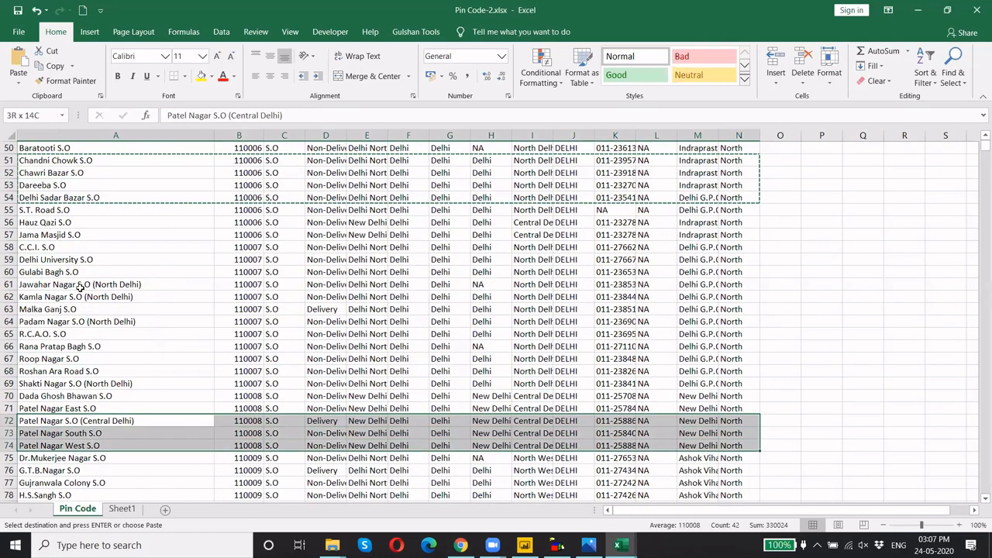
pyautogui.hotkey('ctrl', 'c')
pyautogui.hotkey('alt', 'Tab')
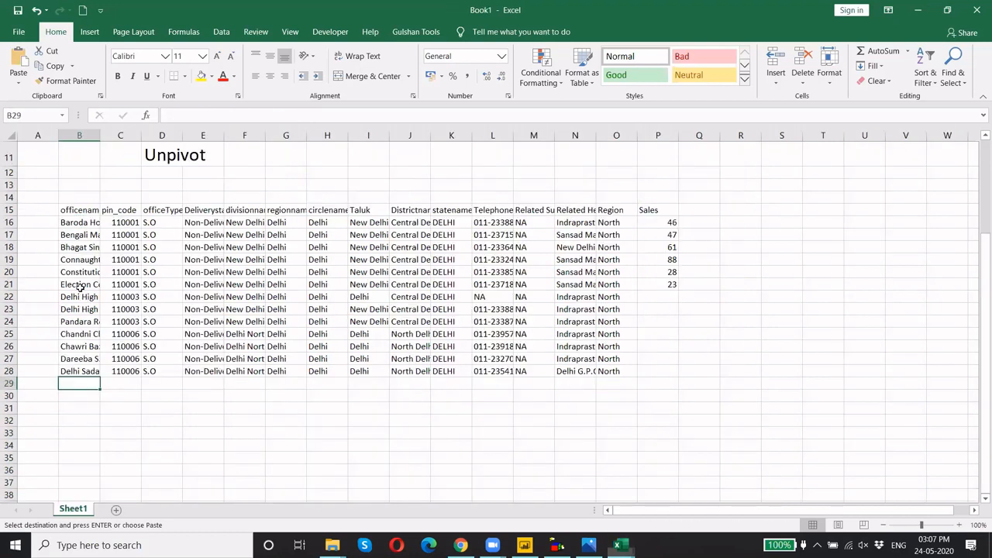
pyautogui.hotkey('ctrl', 'v')
pyautogui.press('Down')
pyautogui.press('Up')
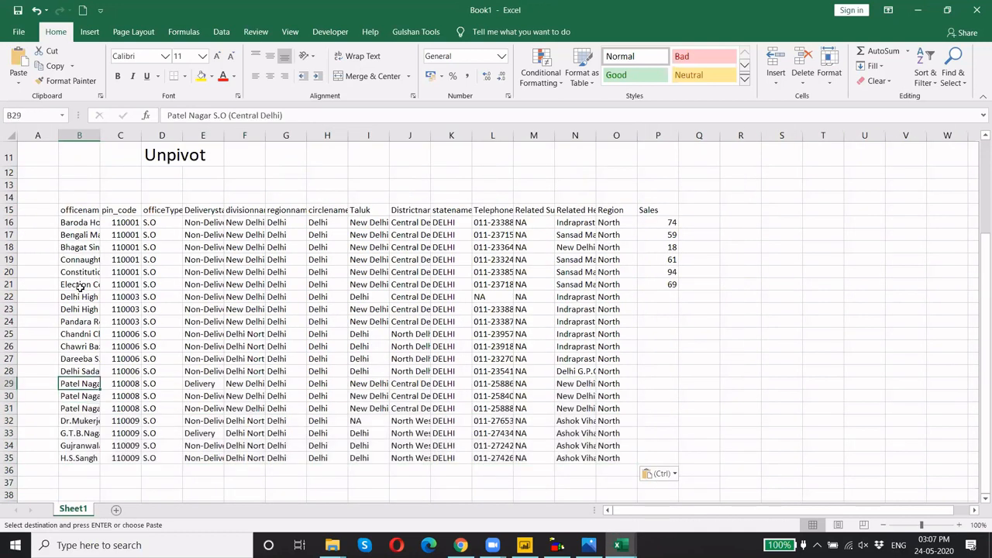
# Fill the Sales formula from P21 down to P35 for the added rows
pyautogui.hotkey('ctrl', 'Right')
pyautogui.press('Right')
pyautogui.press('Left')
pyautogui.hotkey('ctrl', 'Down')
pyautogui.press('Return')
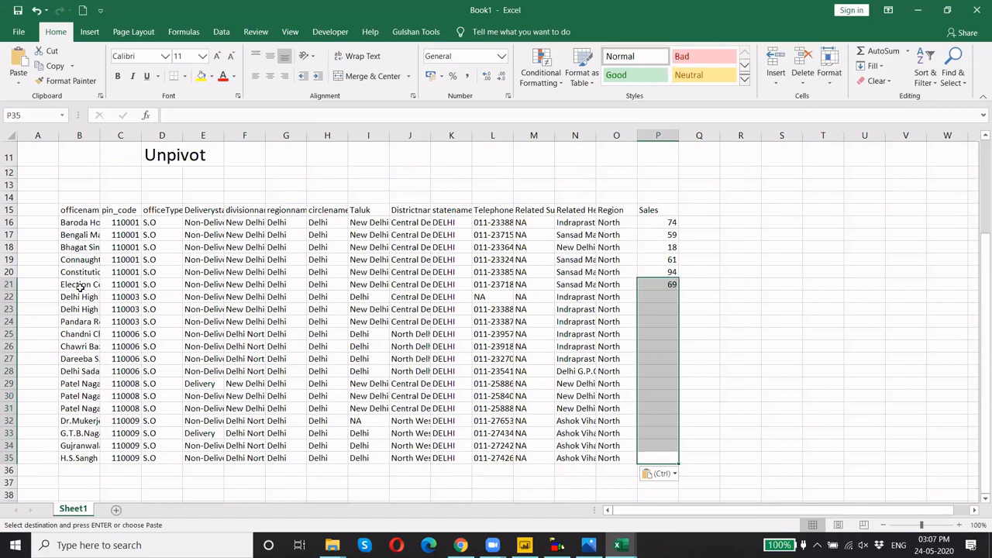
# Copy the Bihar rows A154788:N154792 near the end of the Pin Code sheet and paste them into Book1 starting at cell B36
pyautogui.hotkey('ctrl', 'Down')
pyautogui.hotkey('ctrl', 'Left')
pyautogui.press('Down')
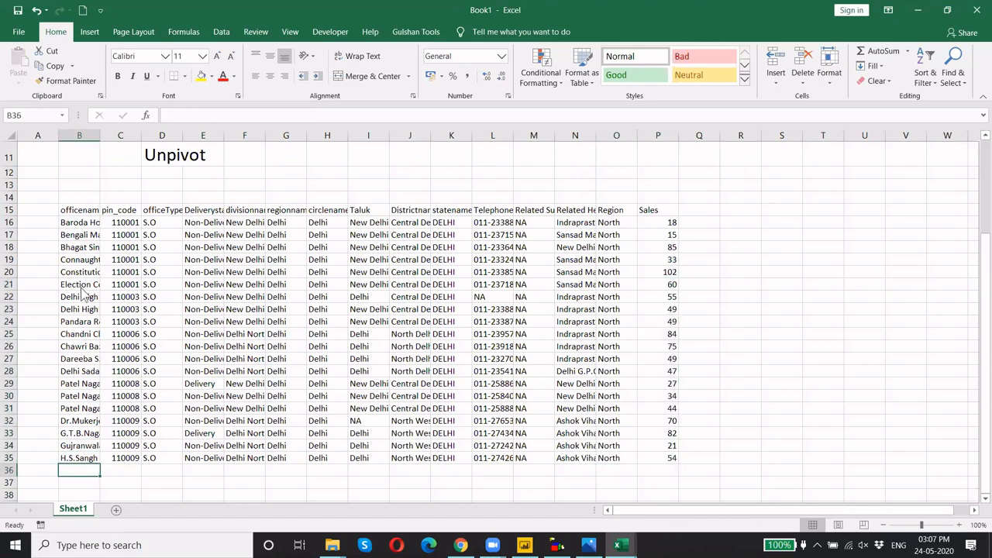
pyautogui.hotkey('alt', 'Tab')
pyautogui.press('Down')
pyautogui.hotkey('ctrl', 'Down')
pyautogui.press('Down')
pyautogui.press('Down')
pyautogui.press('Up')
pyautogui.press('Up')
pyautogui.press('Up')
pyautogui.press('Up')
pyautogui.press('Up')
pyautogui.press('Up')
pyautogui.press('Up')
pyautogui.press('Up')
pyautogui.press('Up')
pyautogui.press('Up')
pyautogui.press('Up')
pyautogui.press('Up')
pyautogui.press('Up')
pyautogui.press('Up')
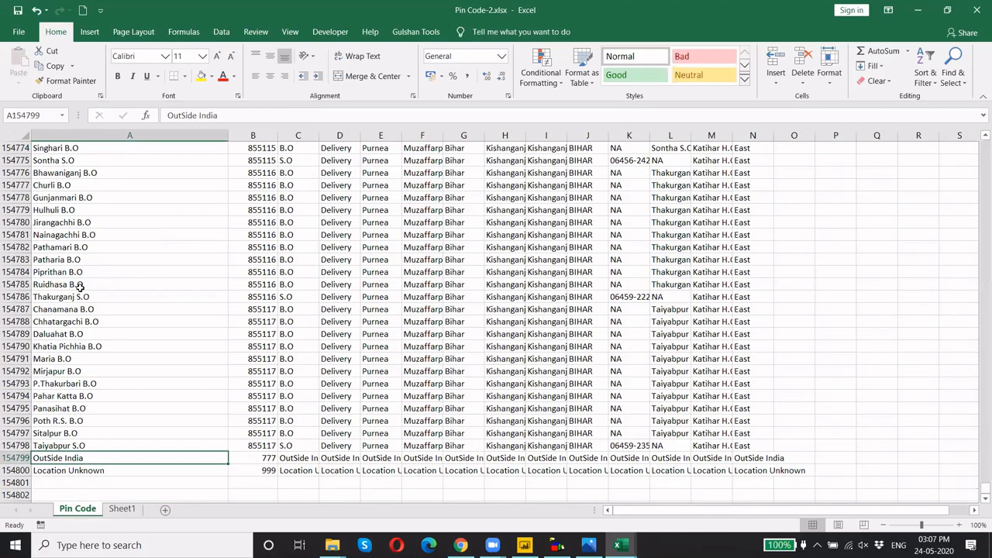
pyautogui.hotkey('ctrl', 'shift', 'Right')
pyautogui.hotkey('shift', 'Down')
pyautogui.hotkey('shift', 'Down')
pyautogui.hotkey('shift', 'Down')
pyautogui.hotkey('shift', 'Down')
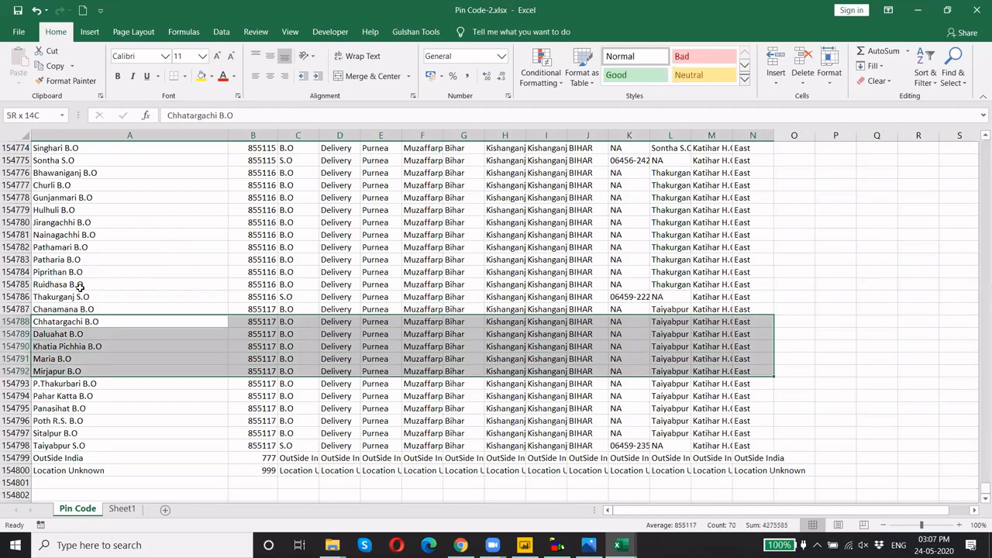
pyautogui.hotkey('ctrl', 'c')
pyautogui.hotkey('alt', 'Tab')
pyautogui.hotkey('ctrl', 'v')
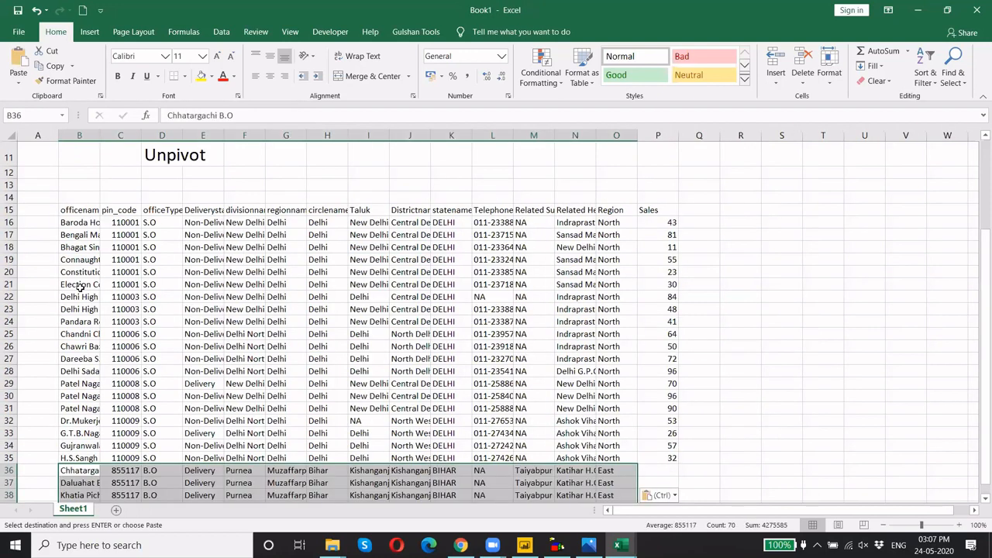
# Fill the Sales formula from P35 down to P40 for the added Bihar rows
pyautogui.hotkey('ctrl', 'Down')
pyautogui.press('Down')
pyautogui.press('Up')
pyautogui.hotkey('ctrl', 'Right')
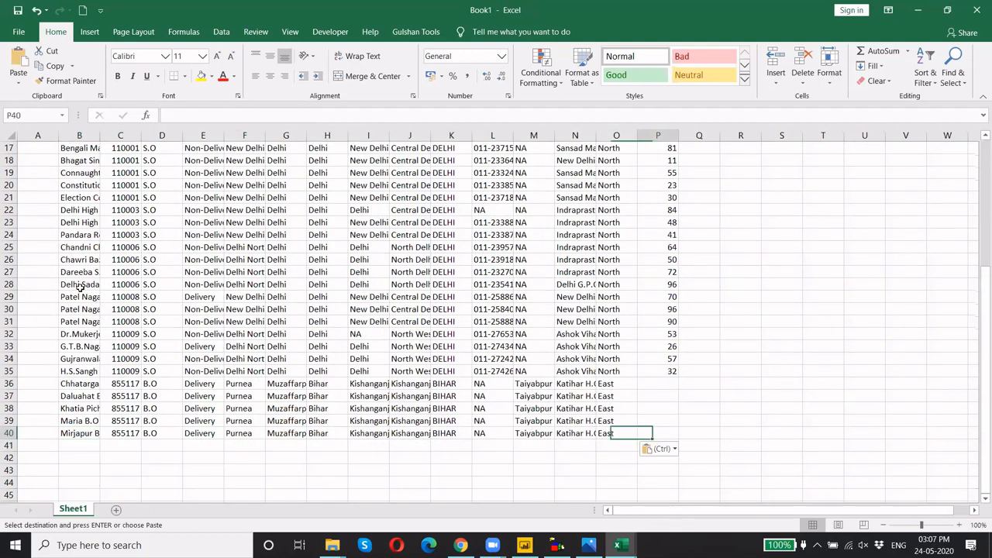
pyautogui.press('Right')
pyautogui.hotkey('ctrl', 'shift', 'Up')
pyautogui.hotkey('ctrl', 'd')
pyautogui.hotkey('ctrl', 'Up')
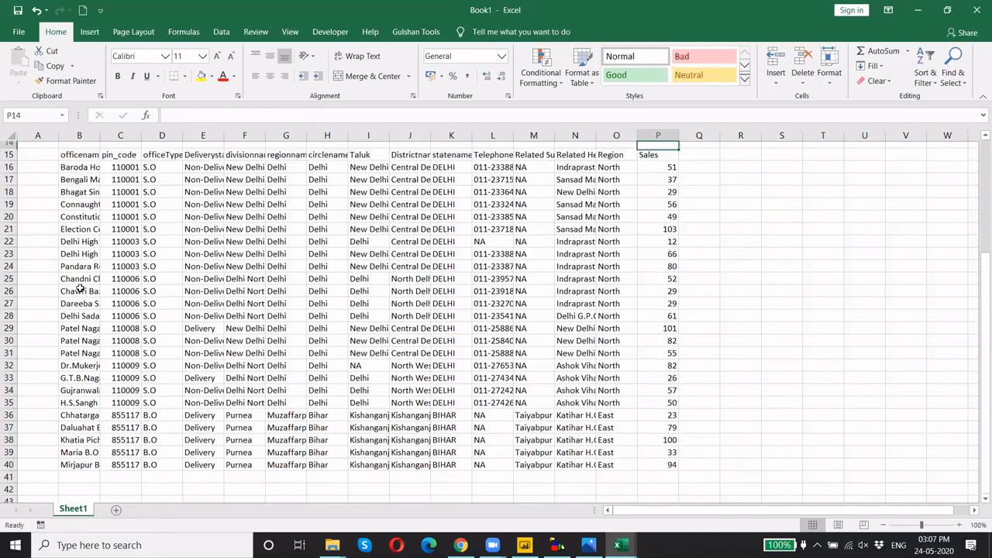
# Copy the whole table B15:P40 and paste it as values into a new workbook starting at cell A1
pyautogui.hotkey('ctrl', 'Left')
pyautogui.hotkey('ctrl', 'shift', 'Right')
pyautogui.hotkey('ctrl', 'shift', 'Down')
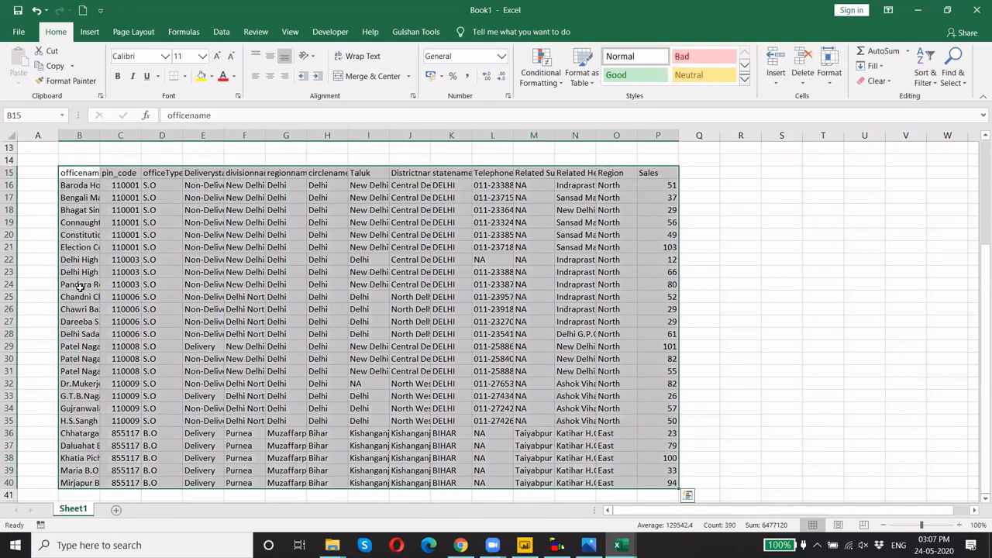
pyautogui.hotkey('ctrl', 'c')
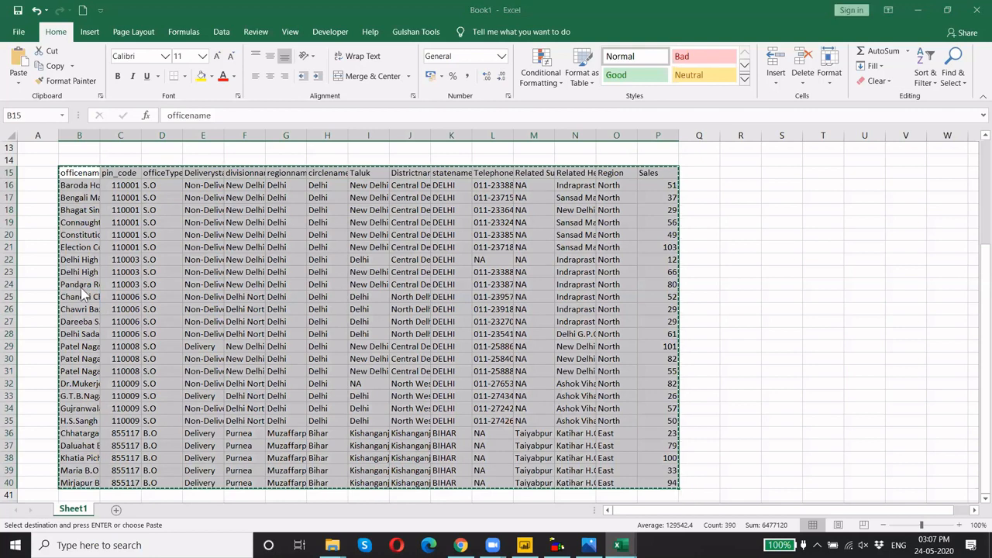
pyautogui.hotkey('ctrl', 'n')
pyautogui.hotkey('ctrl', 'alt', 'v')
pyautogui.press('v')
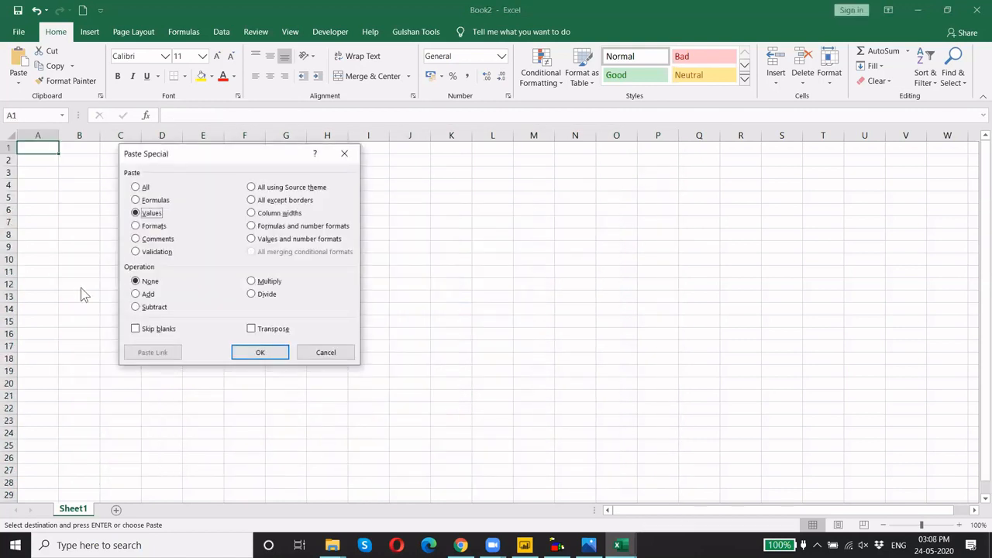
pyautogui.press('Return')
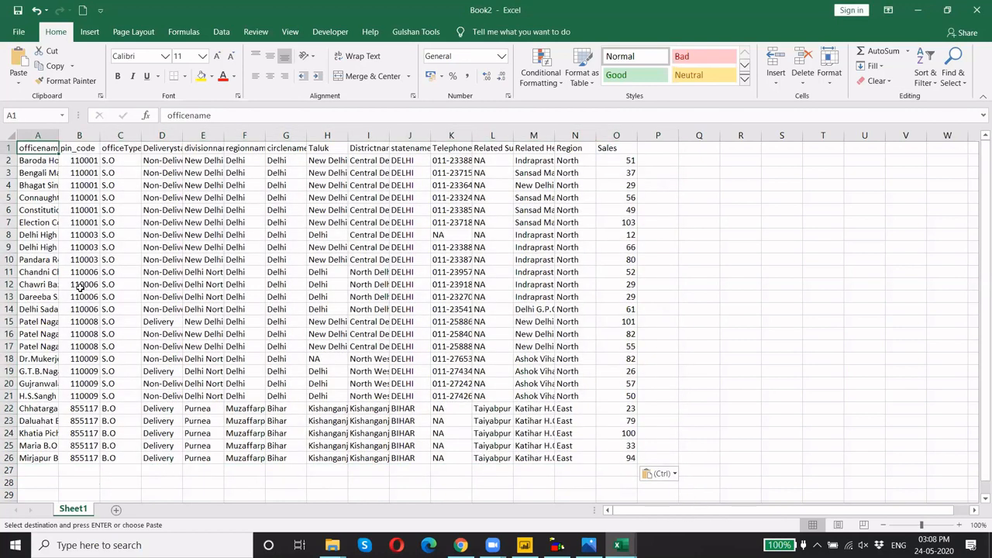
# Save the new workbook under the file name Gropby Example.xlsx
pyautogui.press('Down')
pyautogui.press('Up')
pyautogui.hotkey('ctrl', 'Right')
pyautogui.press('Down')
pyautogui.press('Up')
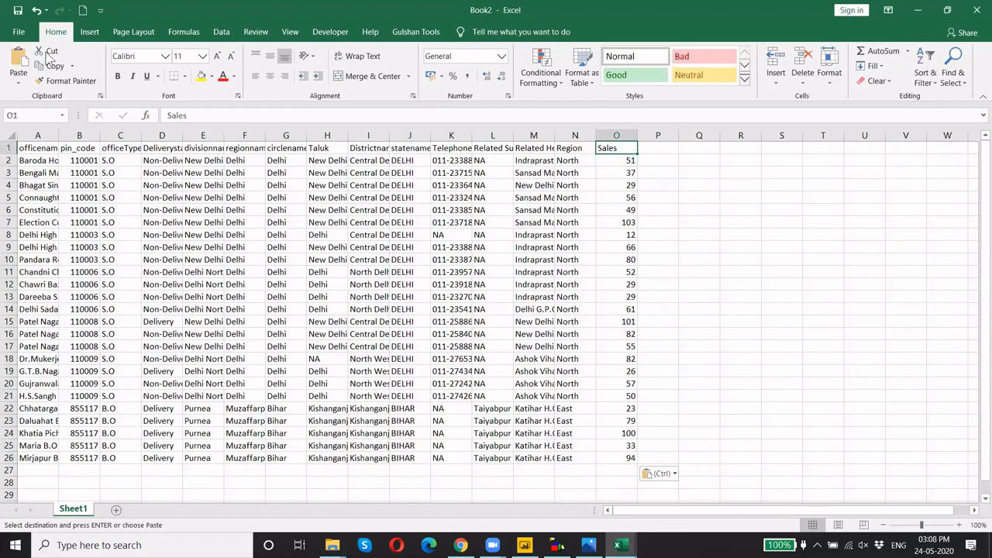
pyautogui.click(20, 33)
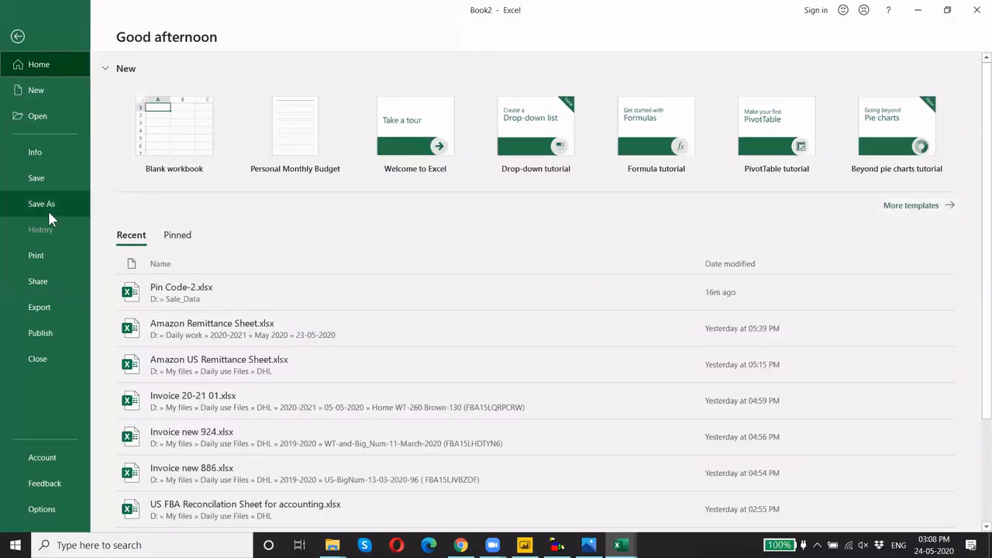
pyautogui.click(48, 206)
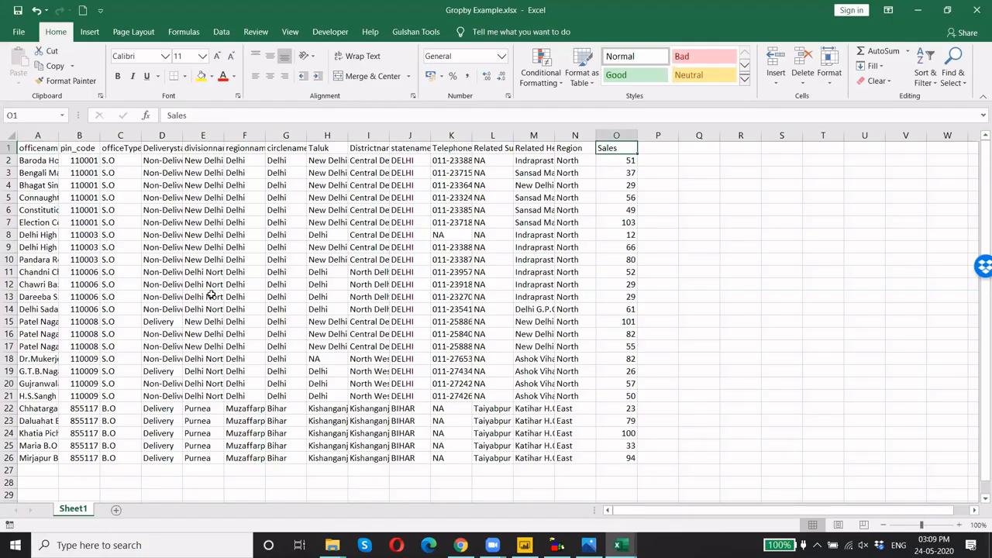
# Examine the Sales column, selecting its values in O2:O26
pyautogui.press('Down')
pyautogui.press('Down')
pyautogui.press('Up')
pyautogui.press('Up')
pyautogui.press('Down')
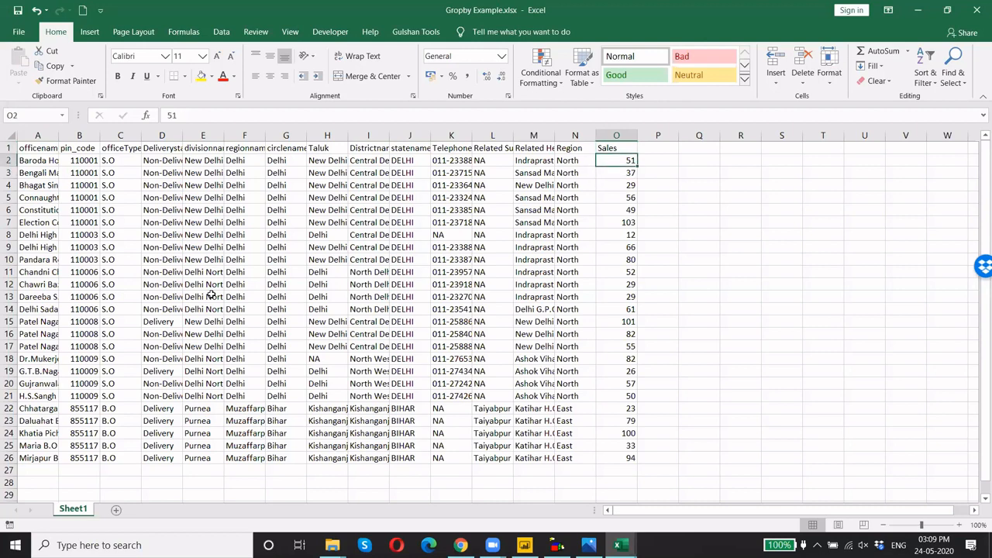
pyautogui.press('Up')
pyautogui.press('Right')
pyautogui.press('Down')
pyautogui.press('Up')
pyautogui.press('Left')
pyautogui.press('Right')
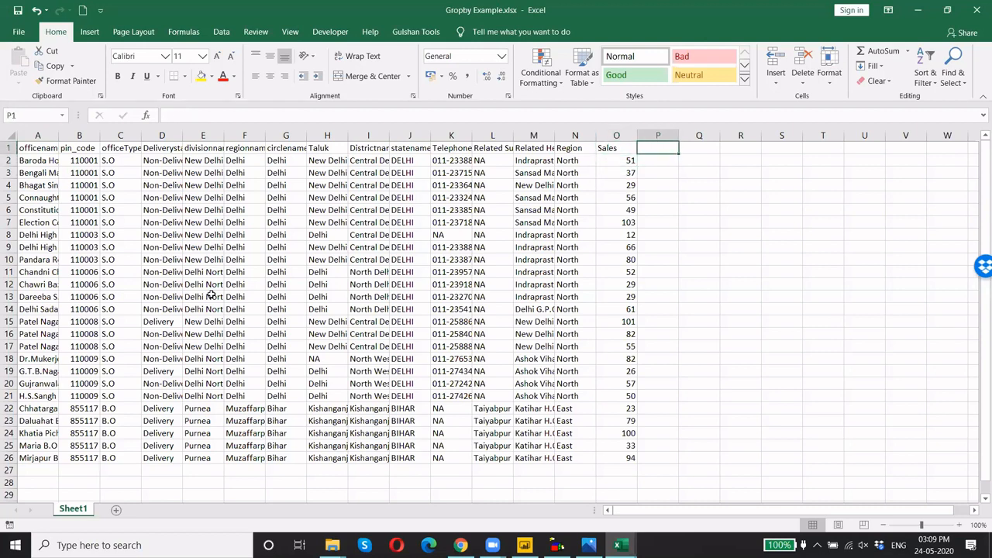
pyautogui.press('Left')
pyautogui.press('Down')
pyautogui.hotkey('ctrl', 'shift', 'Down')
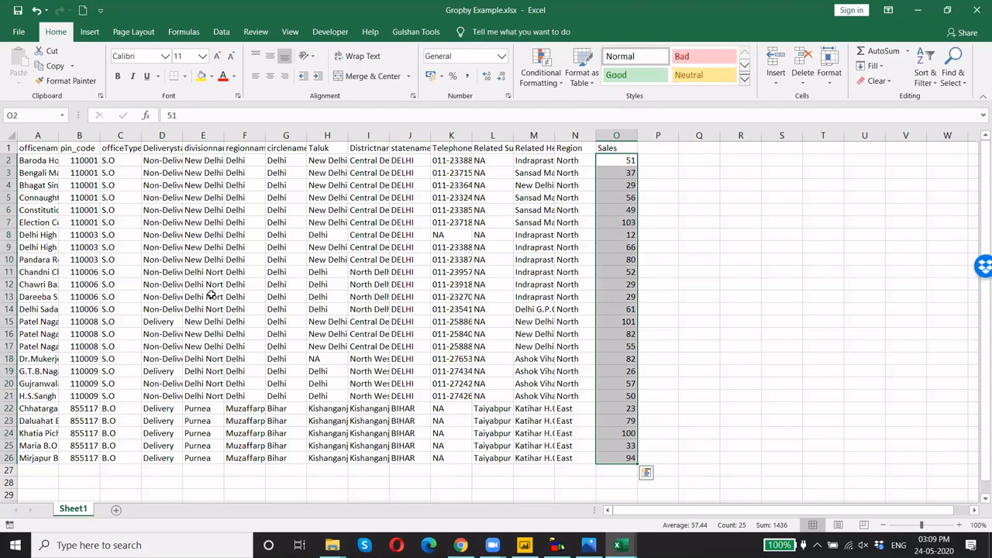
# Highlight the pin_code cells B2:B7, which hold 110001, with a yellow fill
pyautogui.press('Up')
pyautogui.hotkey('ctrl', 'Left')
pyautogui.press('Down')
pyautogui.press('Right')
pyautogui.press('Up')
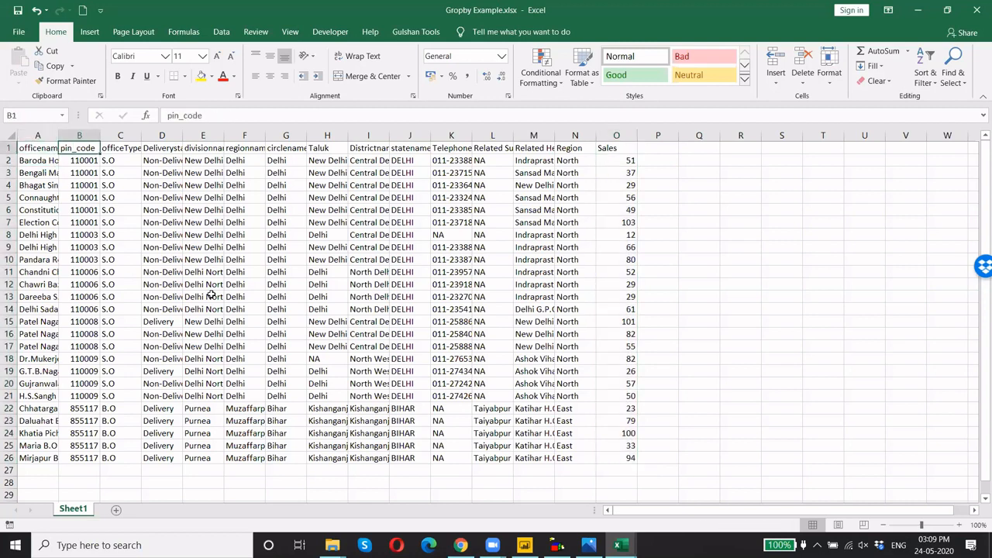
pyautogui.press('Down')
pyautogui.press('Up')
pyautogui.press('Down')
pyautogui.press('Up')
pyautogui.press('Down')
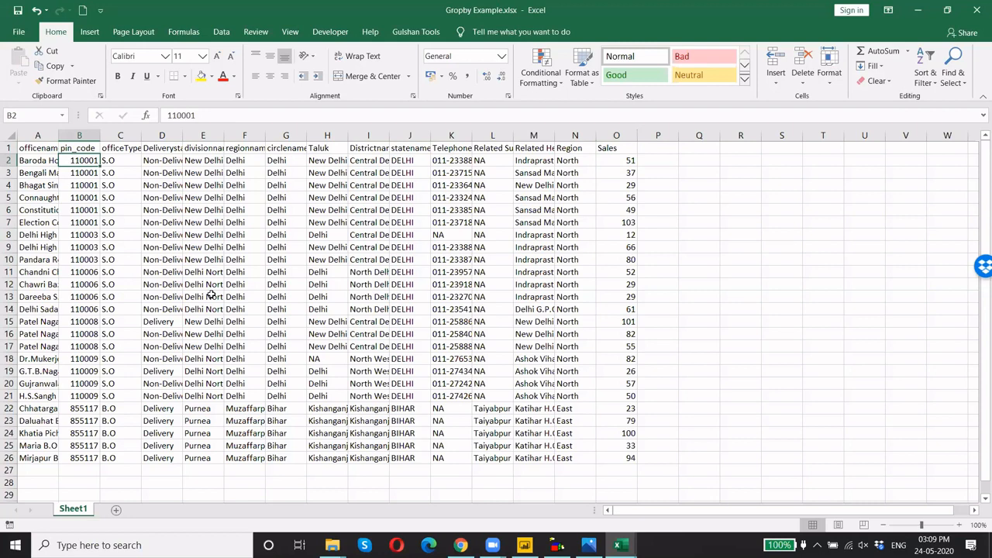
pyautogui.hotkey('shift', 'Down')
pyautogui.hotkey('shift', 'Down')
pyautogui.hotkey('shift', 'Down')
pyautogui.hotkey('shift', 'Down')
pyautogui.hotkey('shift', 'Down')
pyautogui.hotkey('shift', 'Down')
pyautogui.hotkey('shift', 'Up')
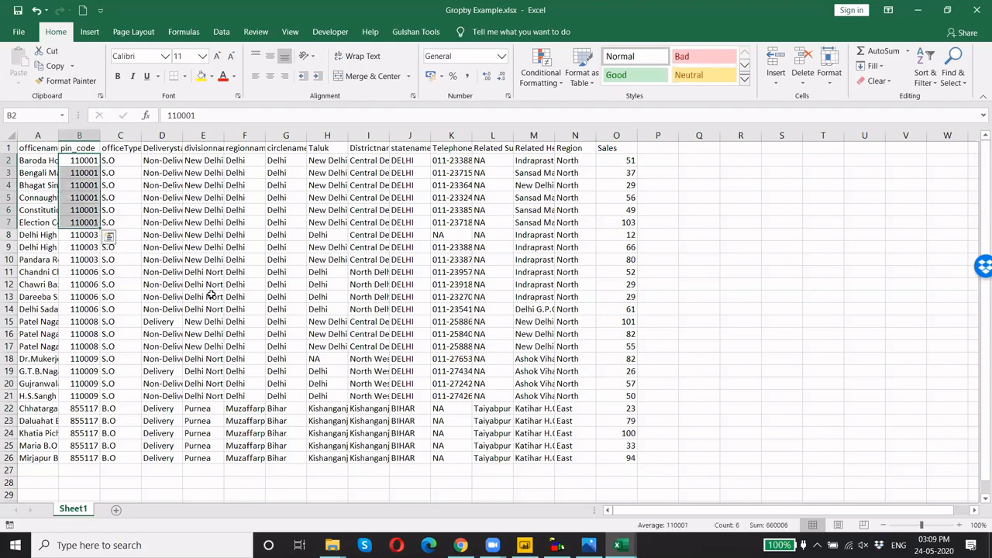
pyautogui.click(202, 78)
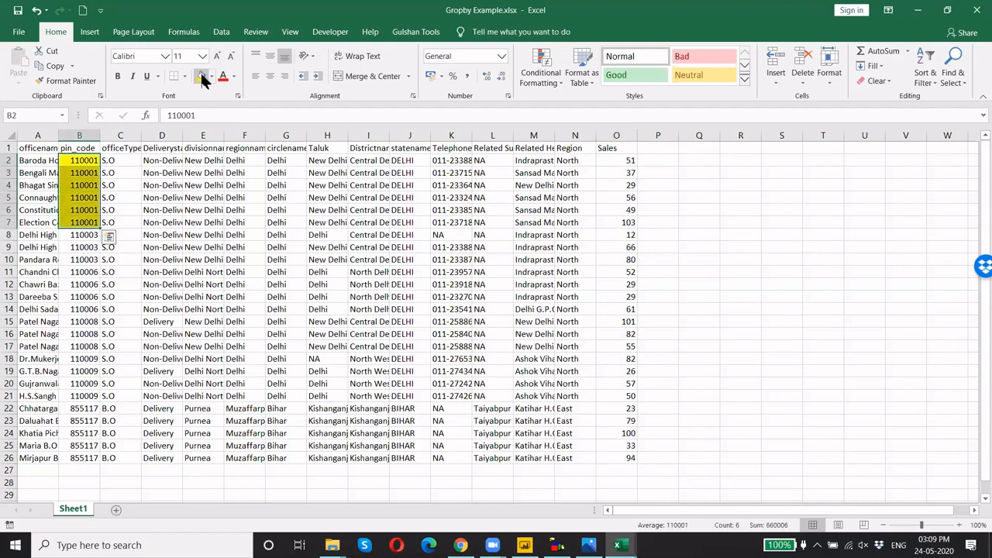
pyautogui.press('Up')
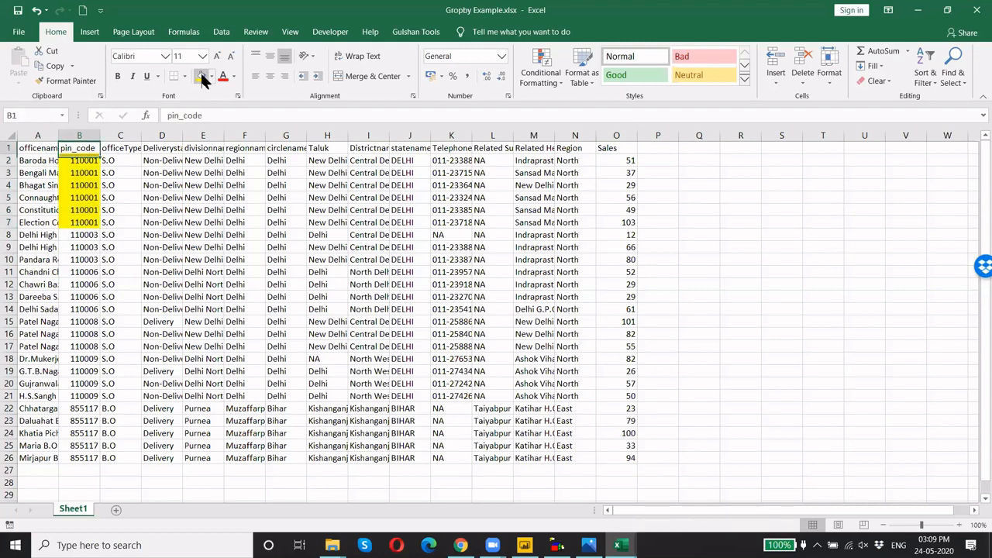
# Examine the repeated 110001 entries in the highlighted pin_code cells
pyautogui.press('Down')
pyautogui.press('Down')
pyautogui.press('Down')
pyautogui.press('Down')
pyautogui.press('Down')
pyautogui.press('Down')
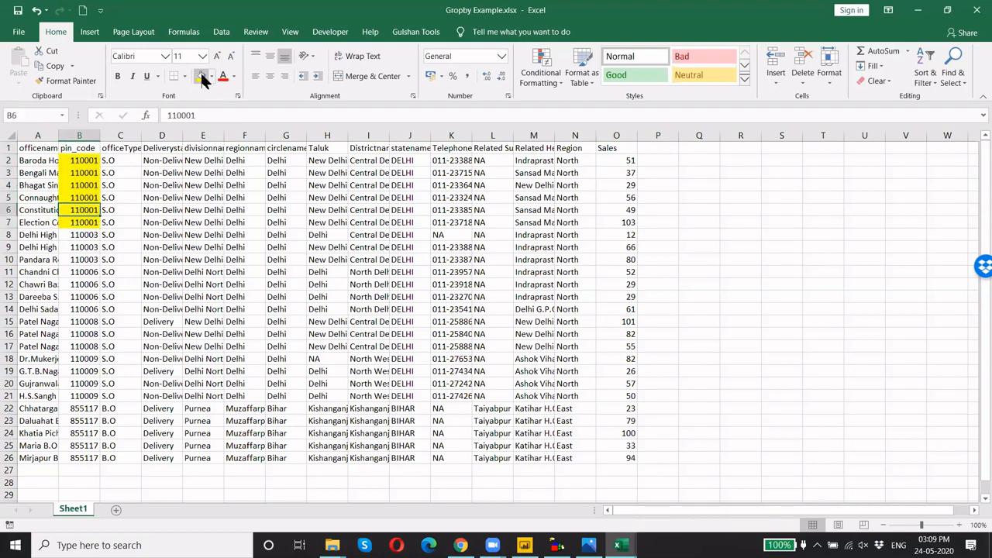
pyautogui.press('Up')
pyautogui.press('Up')
pyautogui.press('Up')
pyautogui.press('Up')
pyautogui.press('Up')
pyautogui.press('Up')
# Check the combined Sales of pin code 110001 by selecting O2:O7
pyautogui.hotkey('ctrl', 'Right')
pyautogui.press('Down')
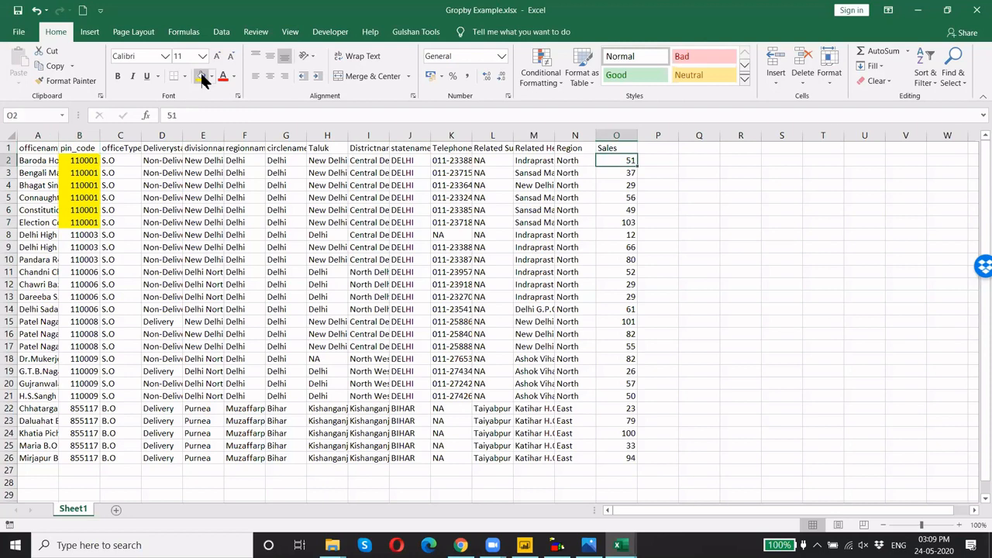
pyautogui.press('Down')
pyautogui.press('Down')
pyautogui.press('Down')
pyautogui.press('Down')
pyautogui.press('Down')
pyautogui.press('Down')
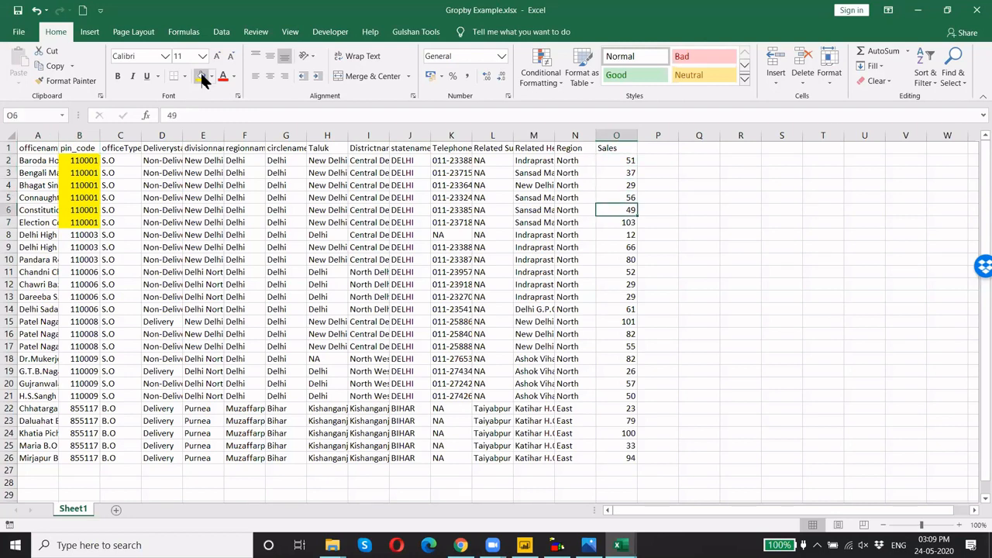
pyautogui.press('Up')
pyautogui.hotkey('ctrl', 'shift', 'Up')
pyautogui.hotkey('shift', 'Down')
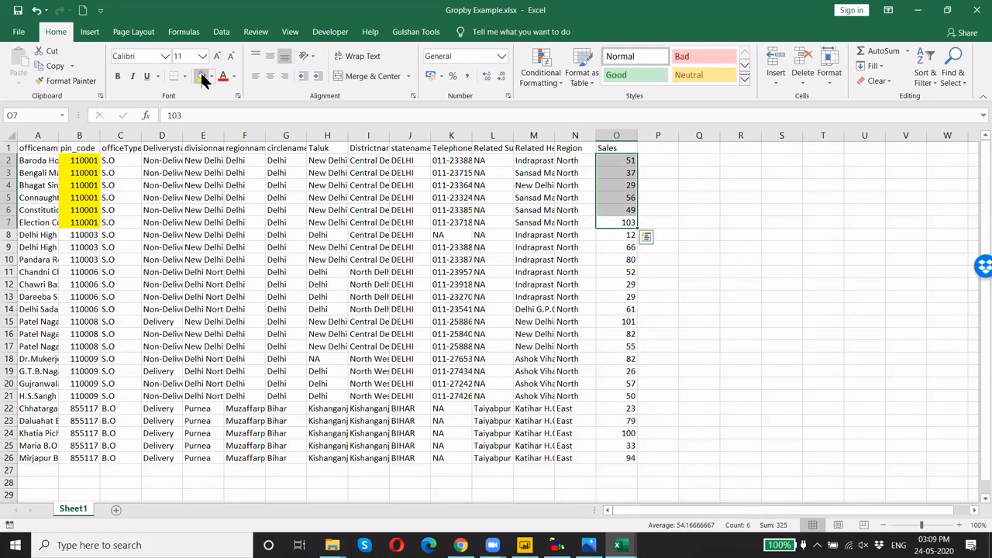
pyautogui.press('Up')
pyautogui.hotkey('ctrl', 'Up')
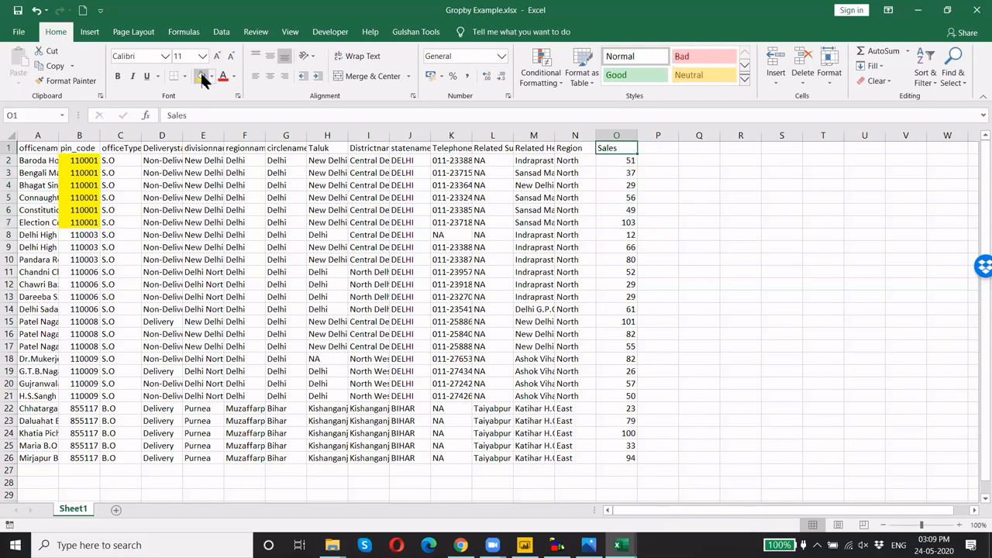
pyautogui.hotkey('ctrl', 'Left')
pyautogui.press('Down')
pyautogui.press('Right')
pyautogui.hotkey('shift', 'Down')
pyautogui.hotkey('shift', 'Down')
pyautogui.hotkey('shift', 'Down')
pyautogui.hotkey('shift', 'Down')
pyautogui.hotkey('shift', 'Down')
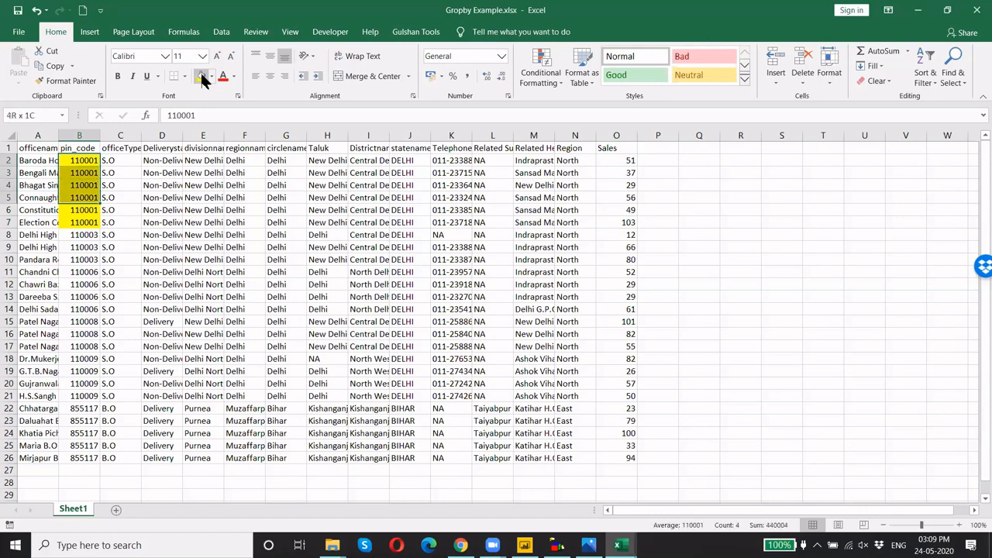
# Create a PivotTable from the table range A1:O26 on a new worksheet
pyautogui.hotkey('ctrl', 'Home')
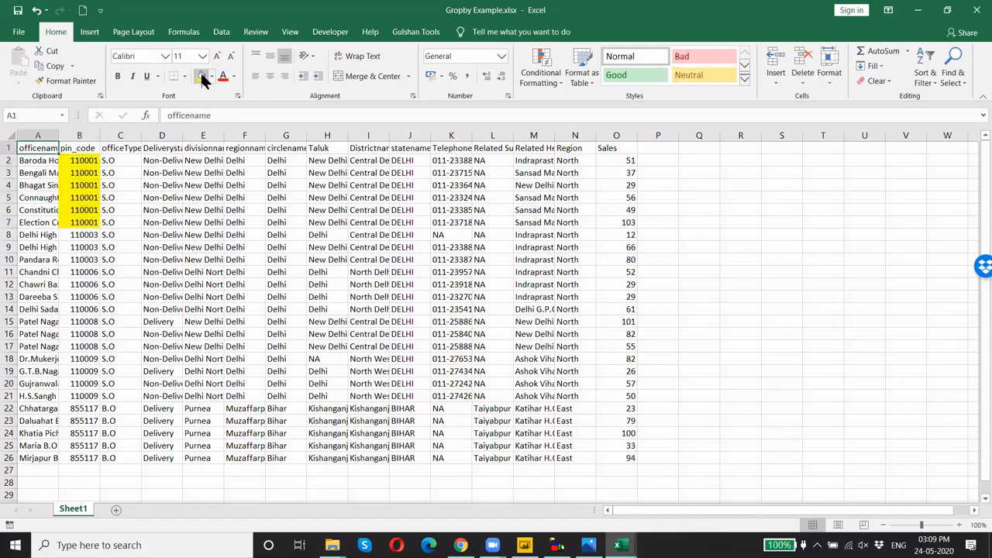
pyautogui.hotkey('ctrl', 'a')
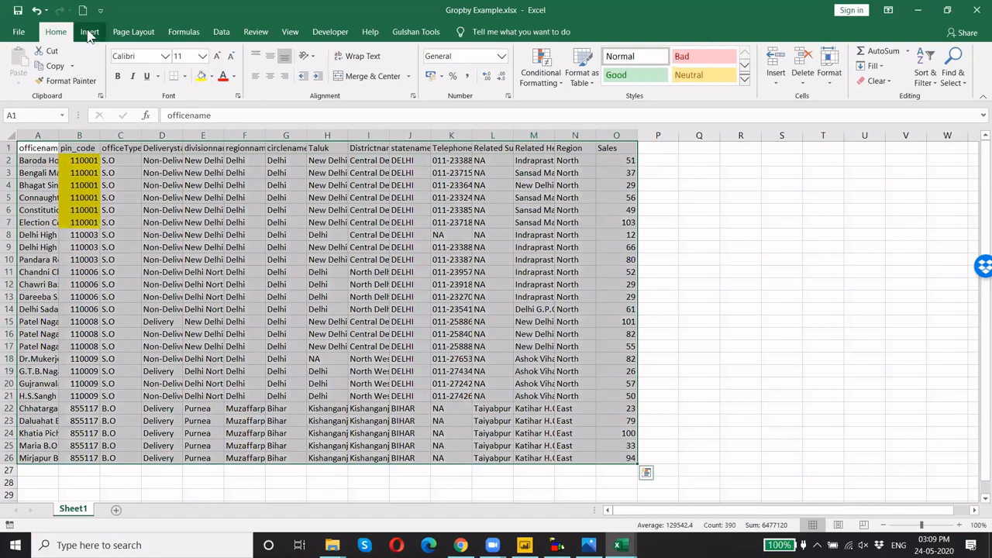
pyautogui.hotkey('alt', 'n')
pyautogui.click(20, 78)
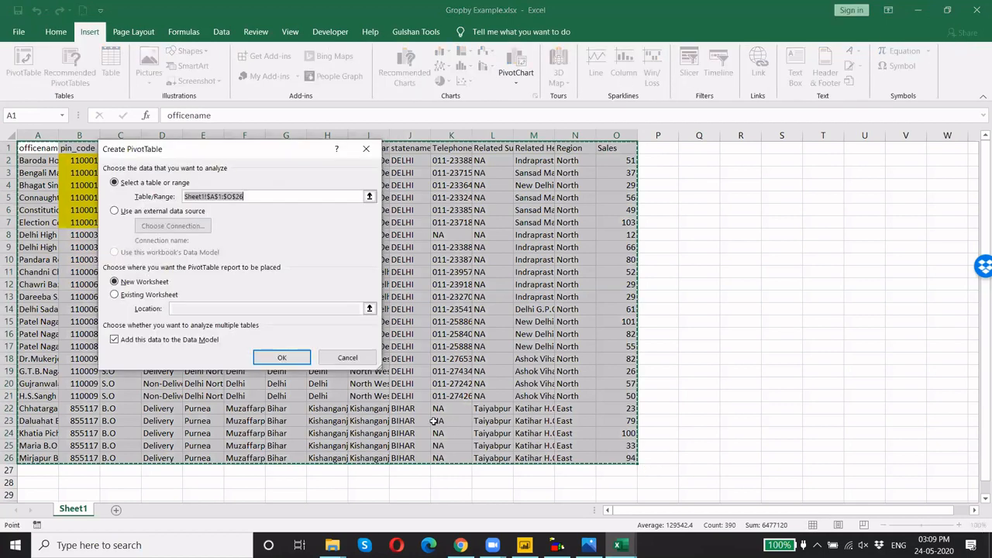
pyautogui.click(291, 358)
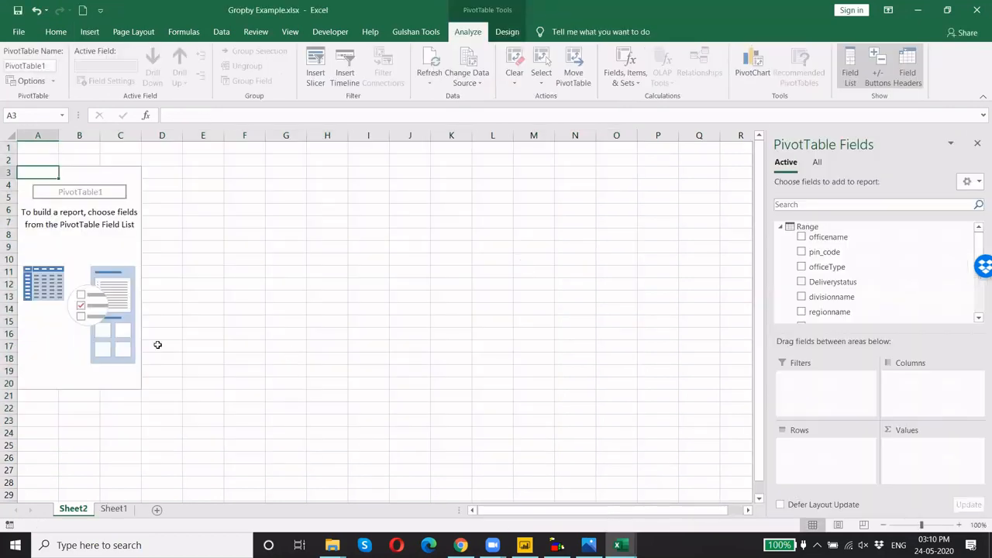
# Set up the PivotTable with pin_code in the rows and Sum of Sales in the values
pyautogui.click(802, 252)
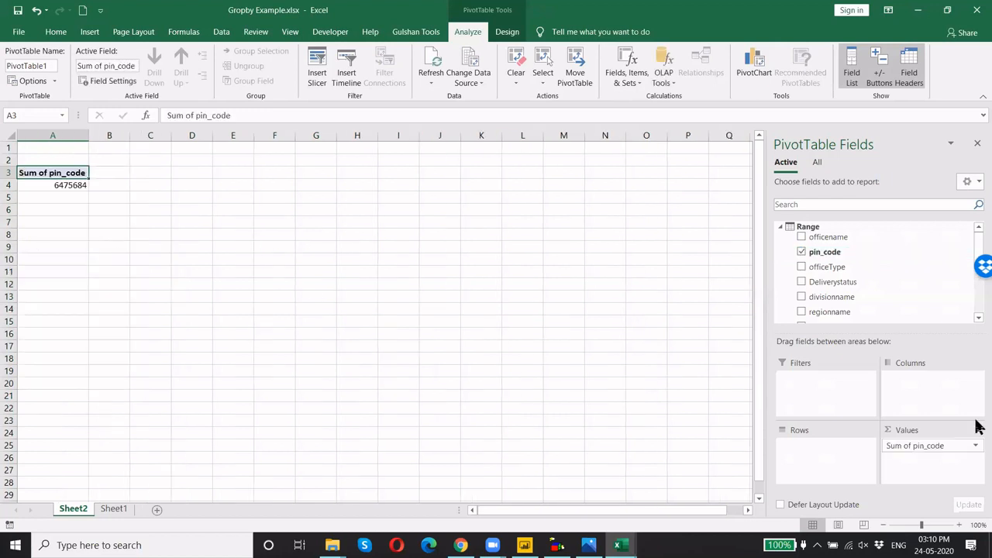
pyautogui.moveTo(934, 447); pyautogui.dragTo(840, 449)
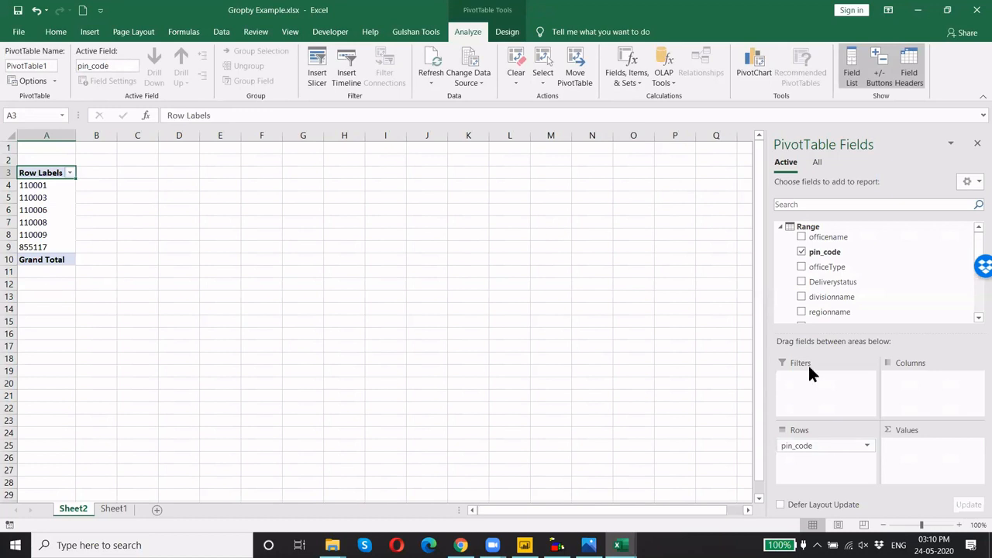
pyautogui.moveTo(978, 248); pyautogui.dragTo(981, 265)
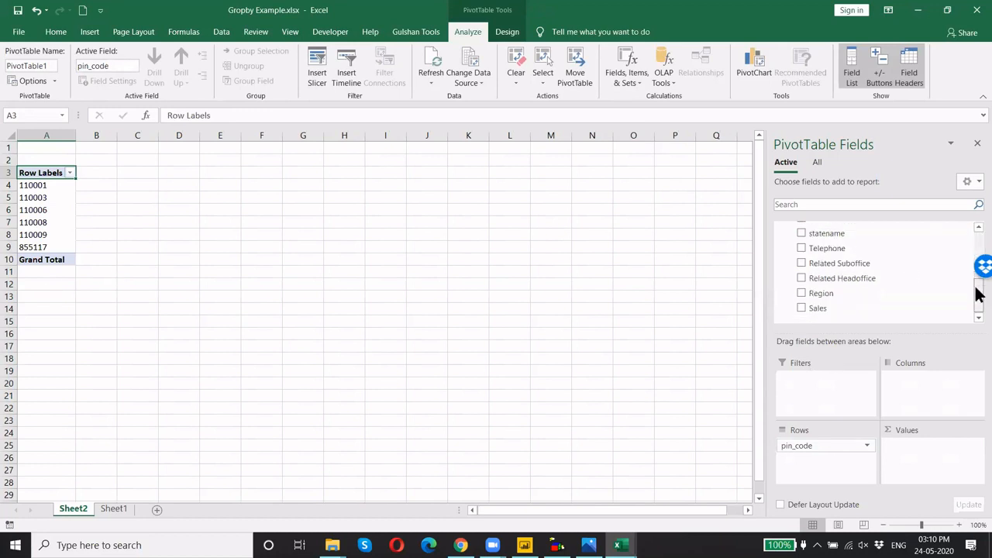
pyautogui.moveTo(853, 309); pyautogui.dragTo(978, 460)
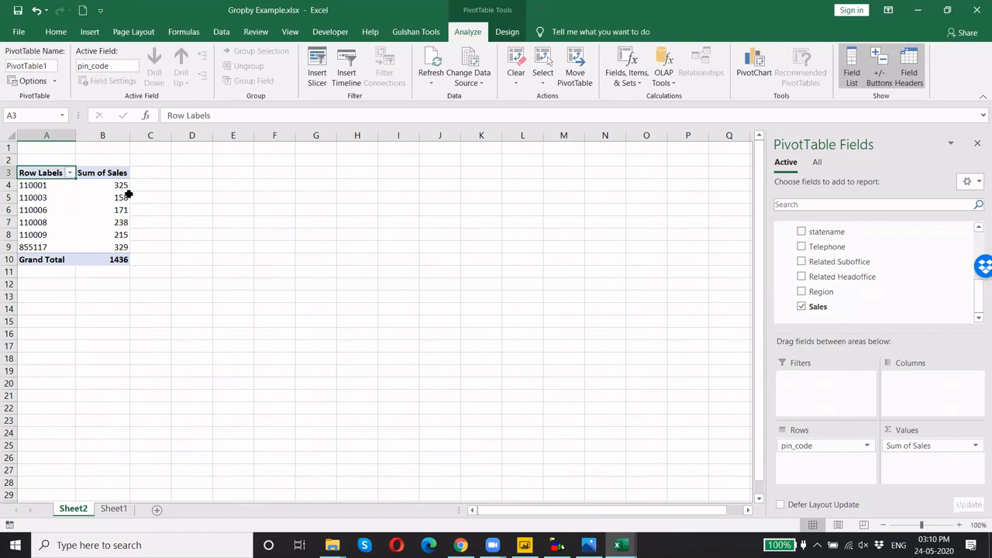
# Review the PivotTable's sales per pin code and return to the source data on Sheet1
pyautogui.rightClick(104, 207)
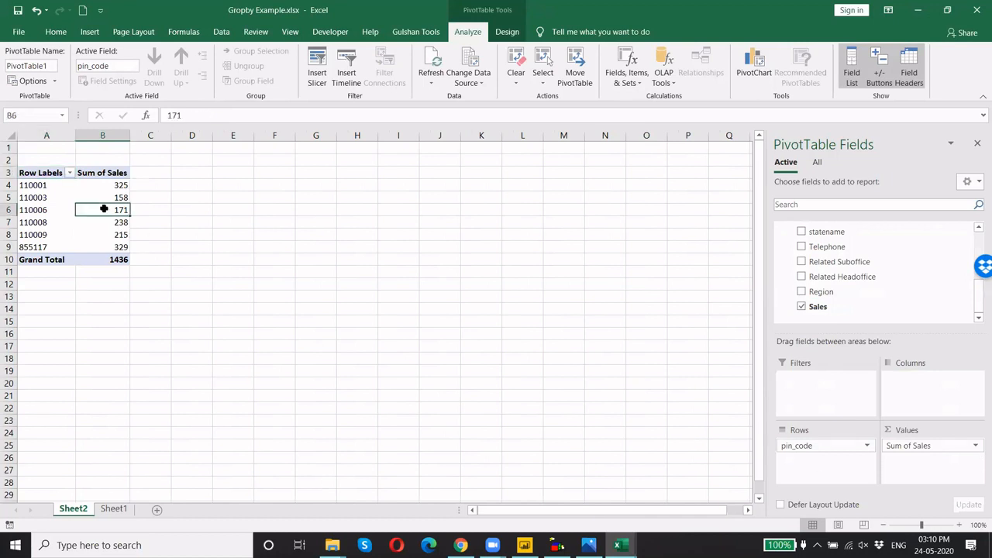
pyautogui.click(309, 237)
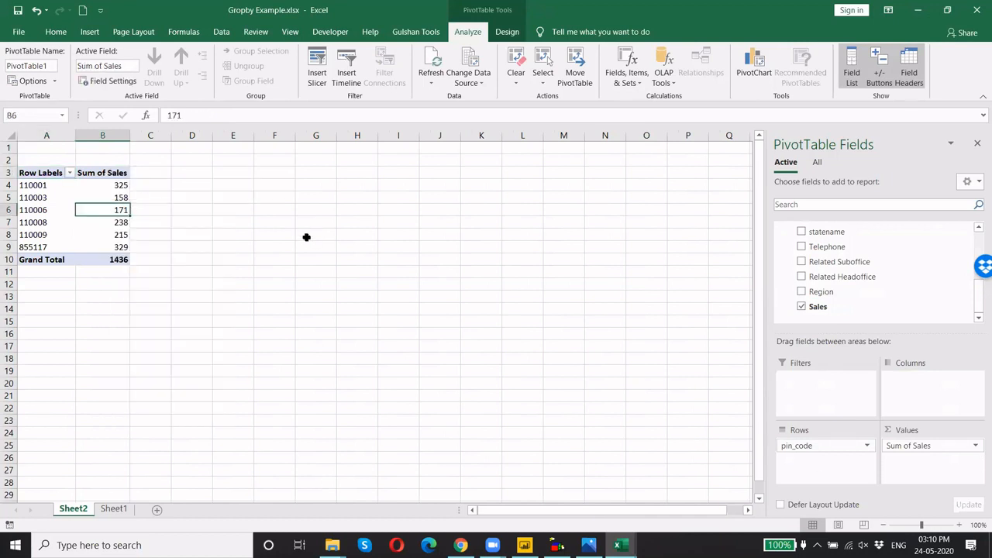
pyautogui.press('Left')
pyautogui.press('Up')
pyautogui.press('Up')
pyautogui.press('Up')
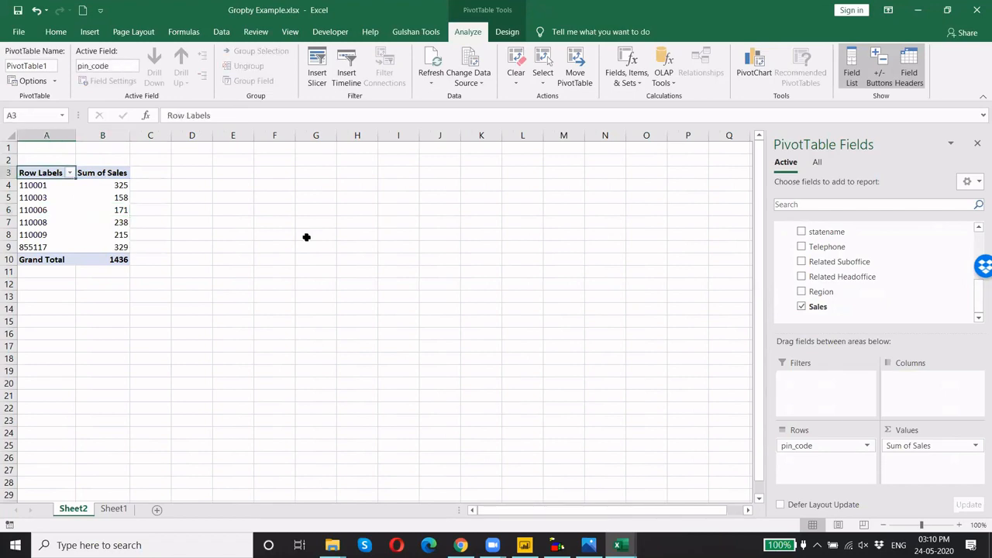
pyautogui.click(114, 510)
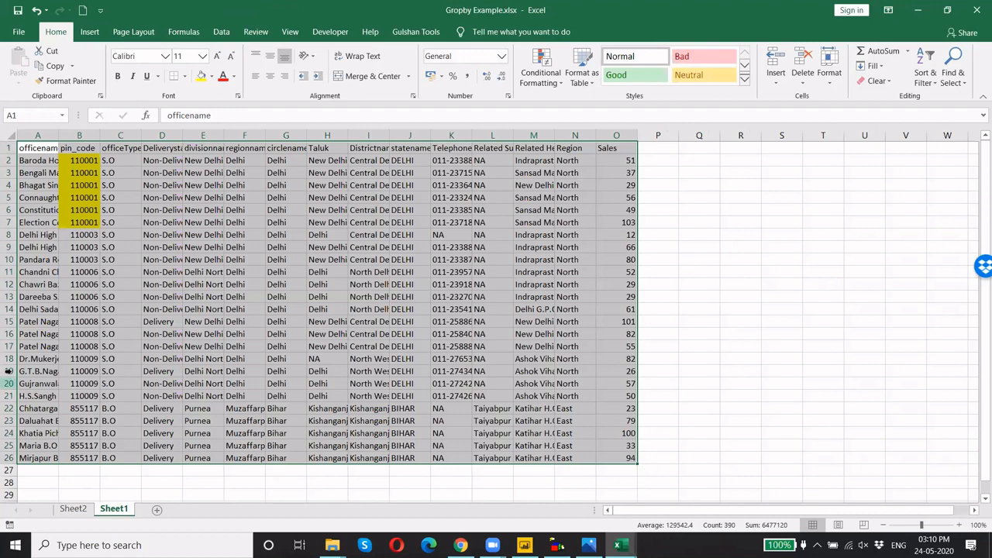
# Examine the calculation types, from Count to Min, in the Value Field Settings for Sum of Sales on Sheet2
pyautogui.click(73, 509)
pyautogui.click(96, 224)
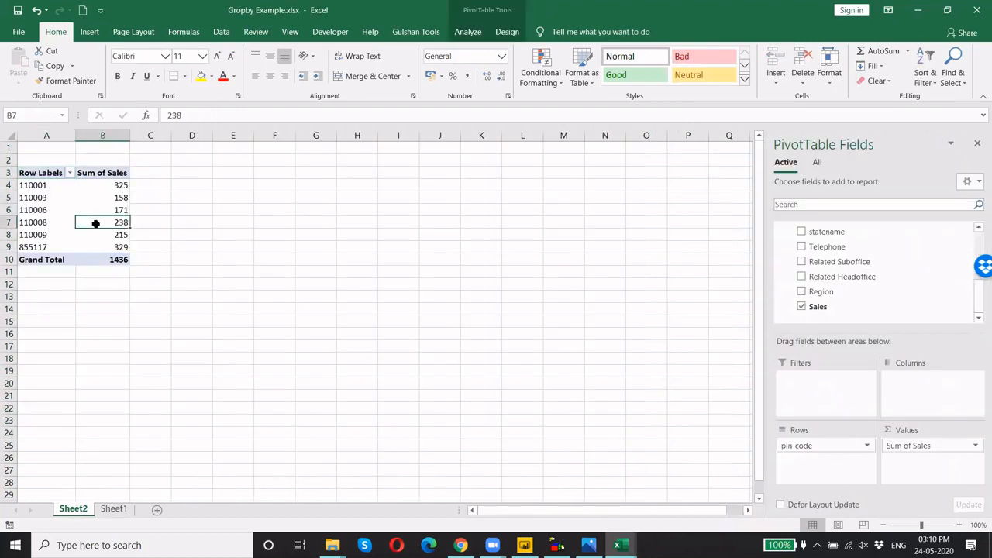
pyautogui.click(975, 446)
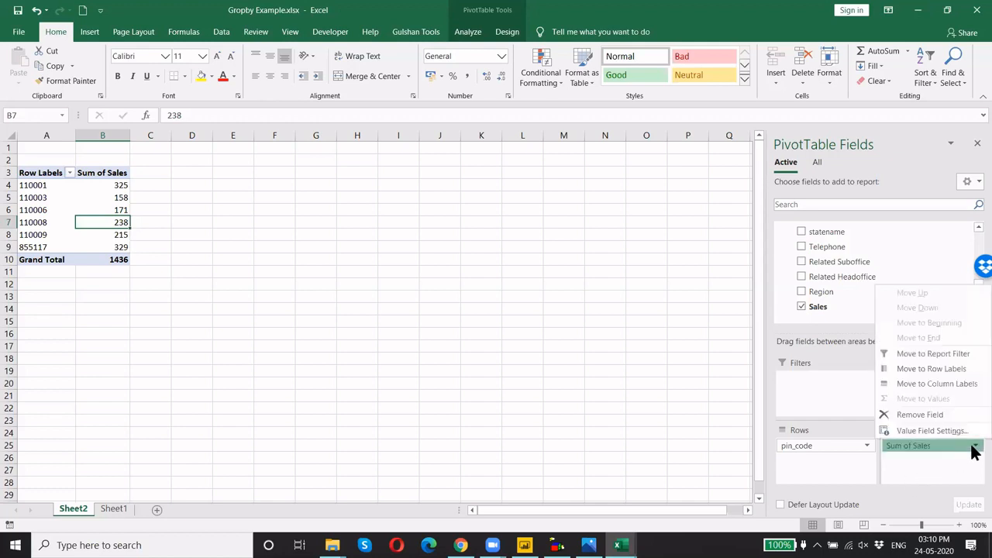
pyautogui.click(919, 431)
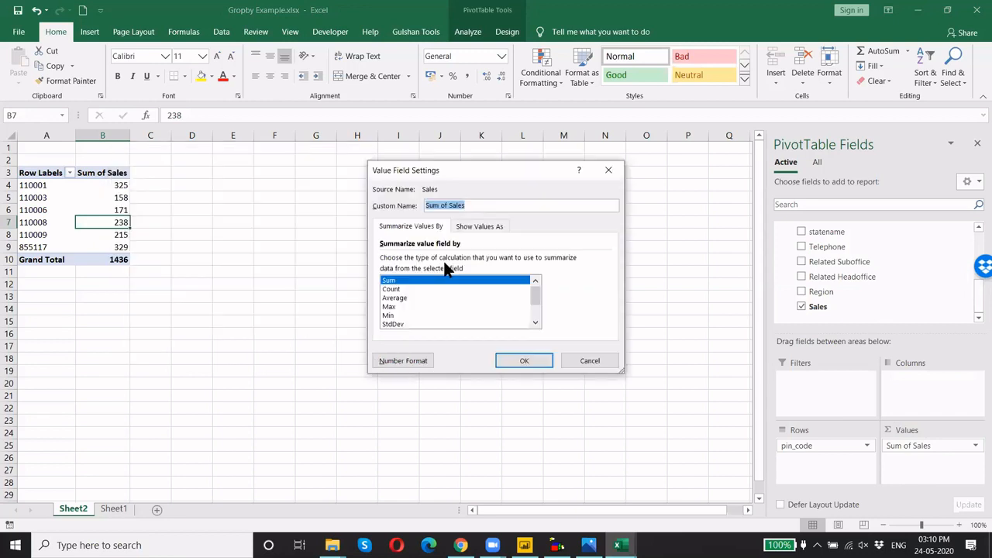
pyautogui.click(396, 289)
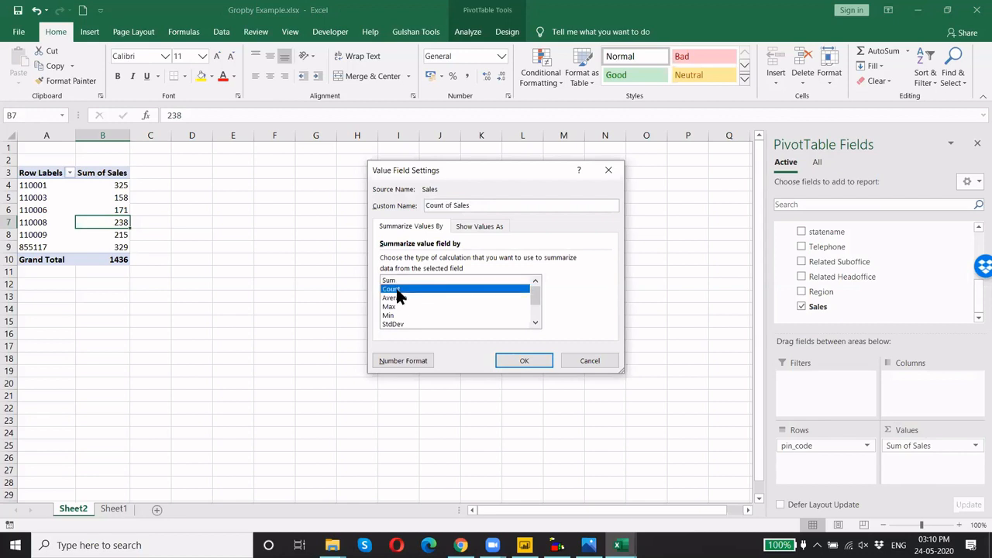
pyautogui.click(397, 298)
pyautogui.press('Down')
pyautogui.press('Down')
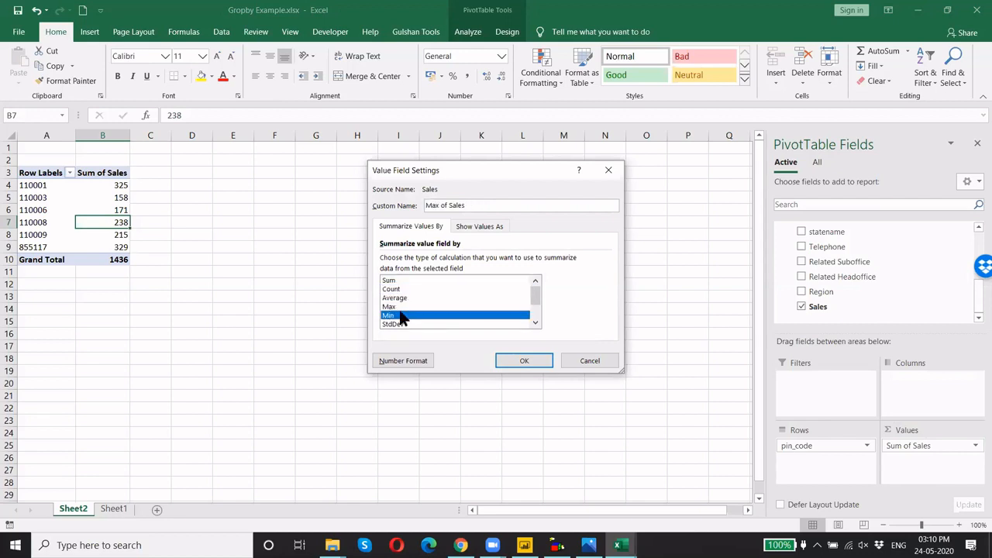
pyautogui.click(400, 290)
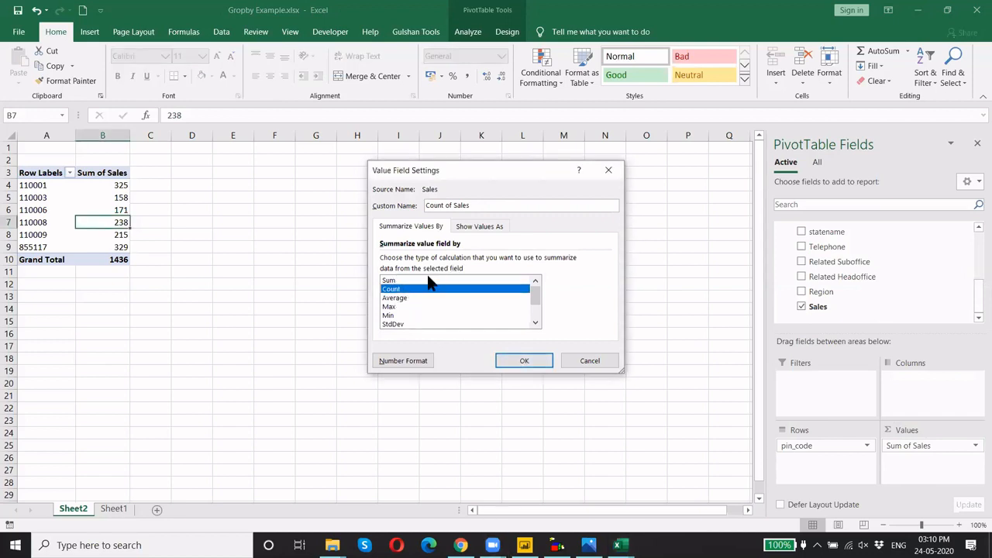
pyautogui.click(518, 355)
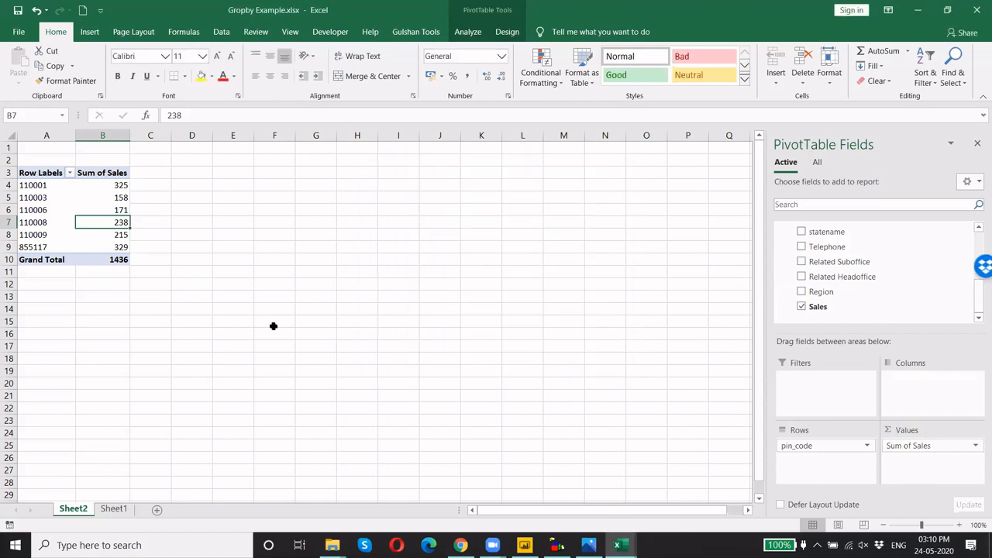
# Review the PivotTable's sales figures in B4:B9 and compare them with the source data on Sheet1
pyautogui.moveTo(121, 188); pyautogui.dragTo(109, 248)
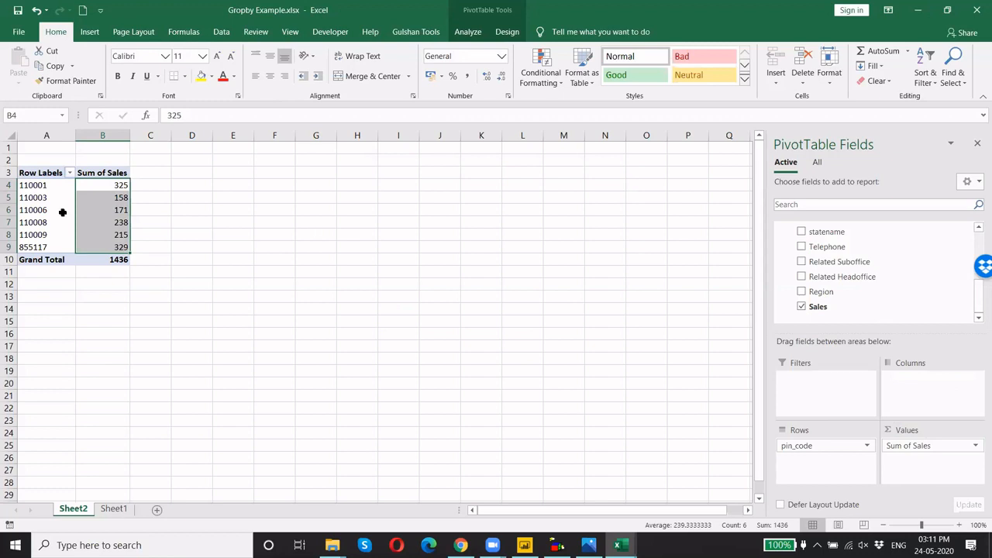
pyautogui.click(155, 199)
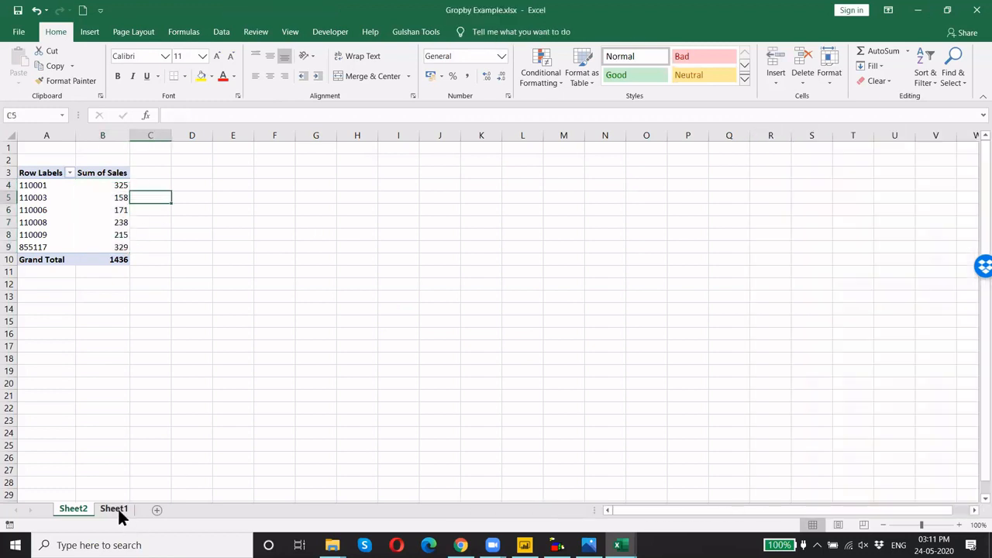
pyautogui.click(114, 509)
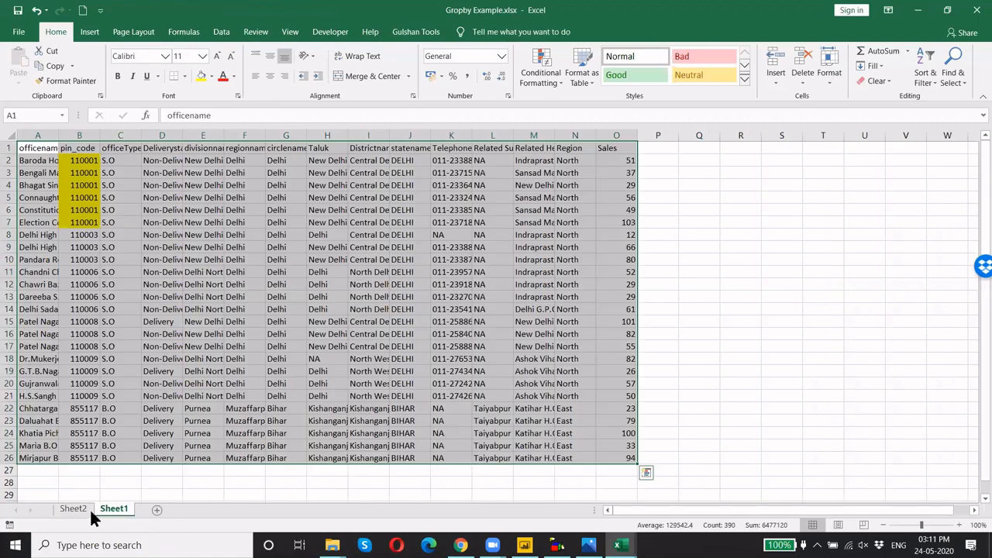
pyautogui.click(88, 510)
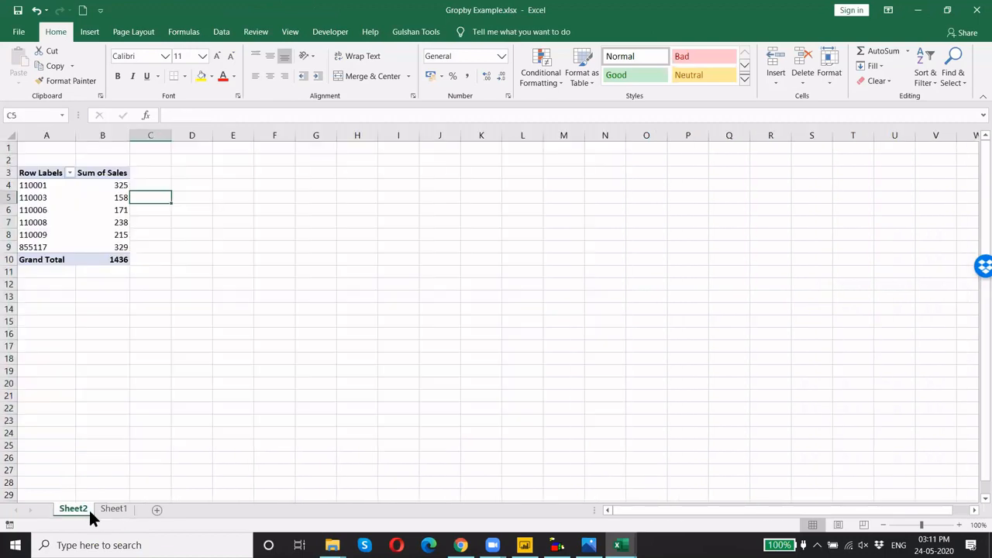
# Add the Region field to the PivotTable's rows beneath pin_code
pyautogui.click(64, 209)
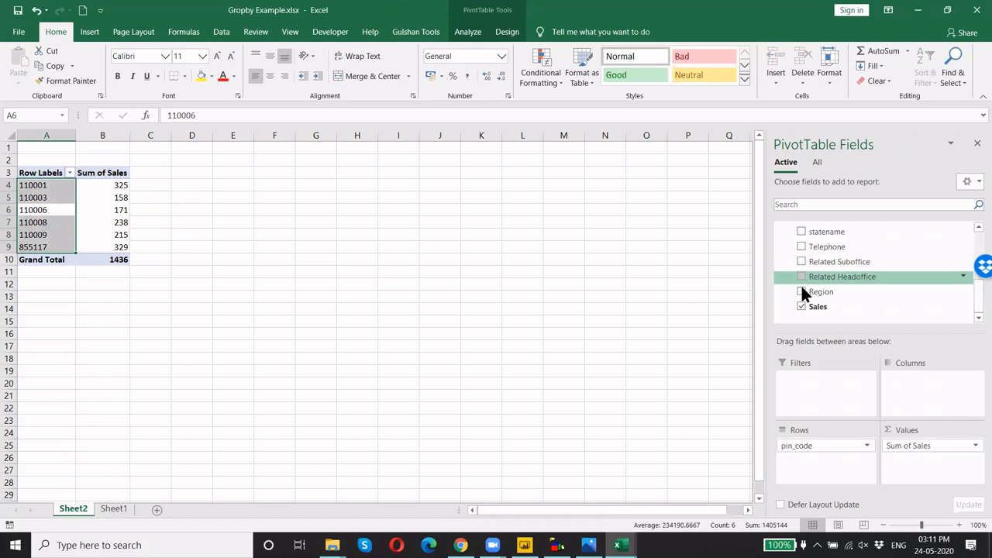
pyautogui.moveTo(803, 293); pyautogui.dragTo(813, 463)
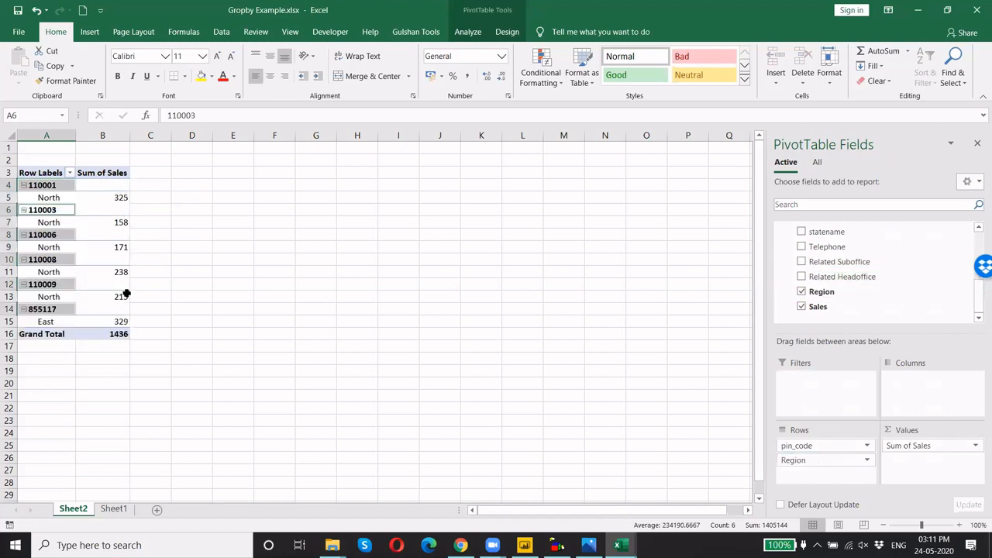
pyautogui.click(180, 246)
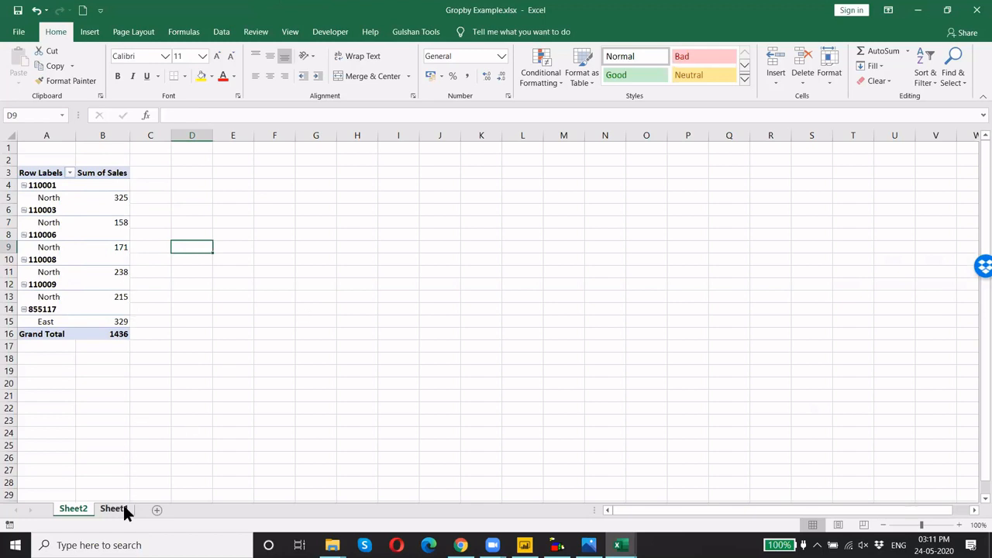
# Delete the PivotTable worksheet Sheet2 and clear the data selection on Sheet1 by returning to cell A1
pyautogui.click(524, 545)
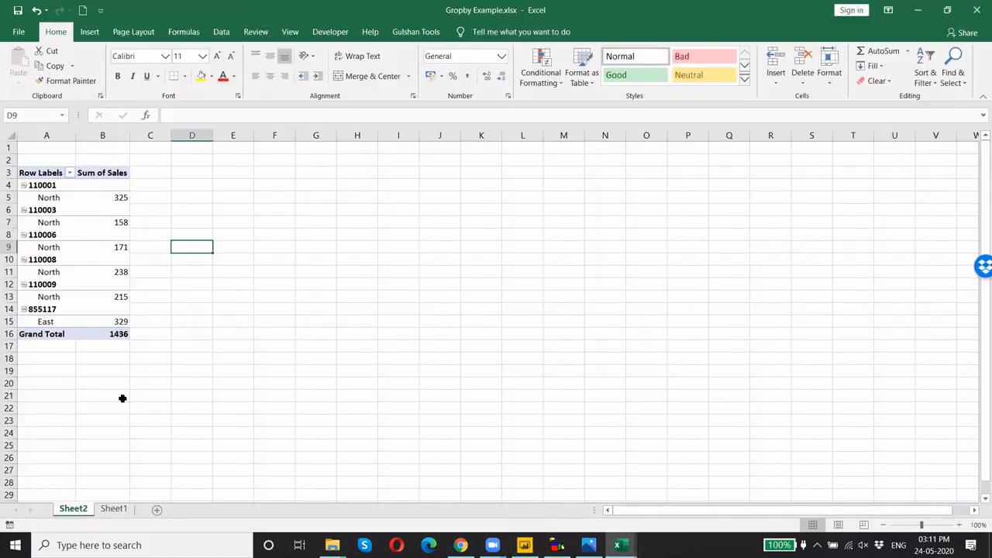
pyautogui.rightClick(78, 509)
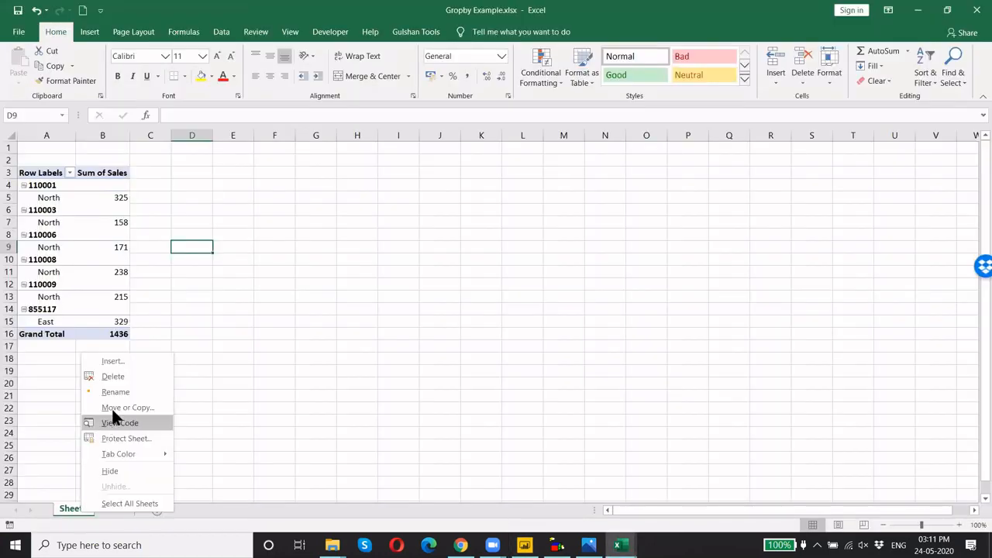
pyautogui.click(122, 379)
pyautogui.click(474, 308)
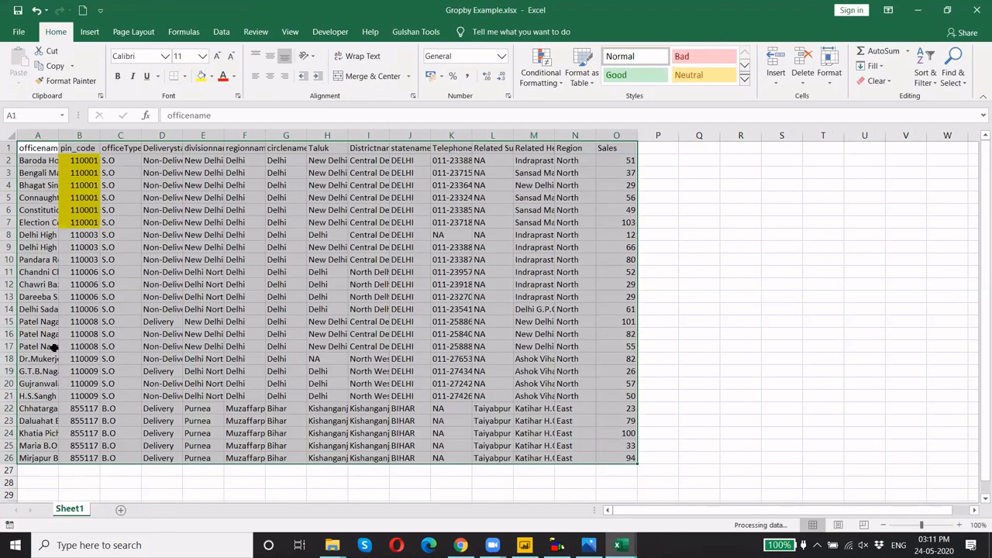
pyautogui.hotkey('ctrl', 'q')
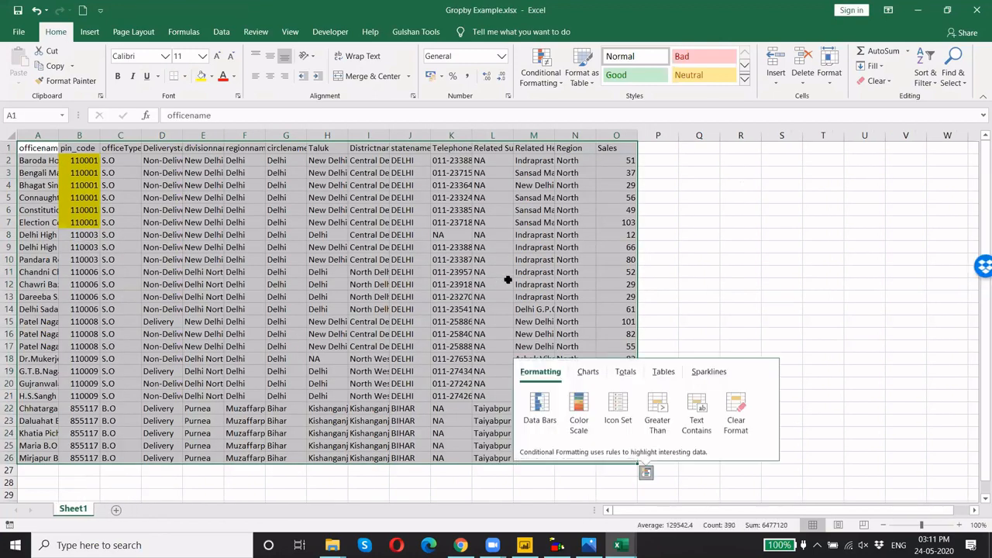
pyautogui.press('Escape')
pyautogui.hotkey('ctrl', 'Home')
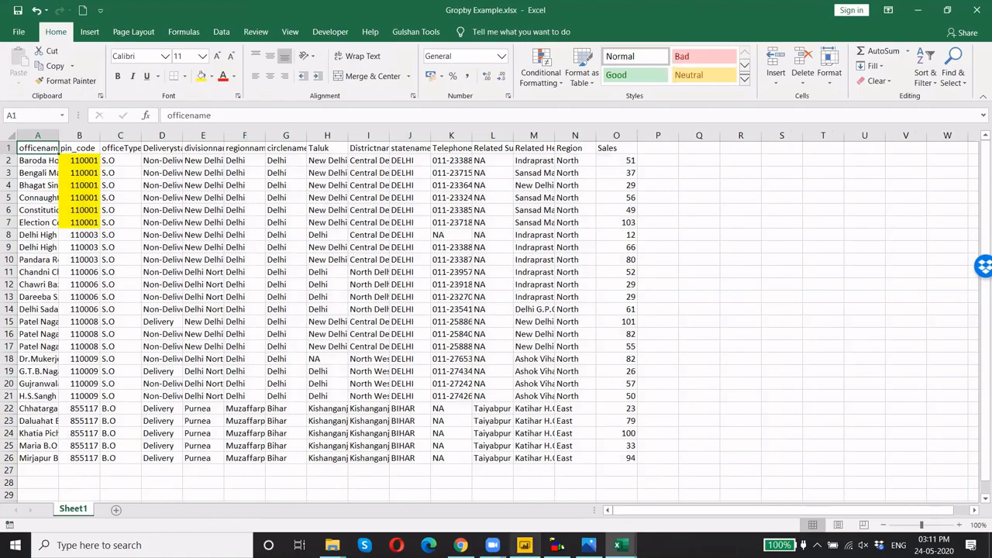
# Switch to Power BI Desktop and connect to the Excel workbook Gropby Example.xlsx
pyautogui.click(524, 545)
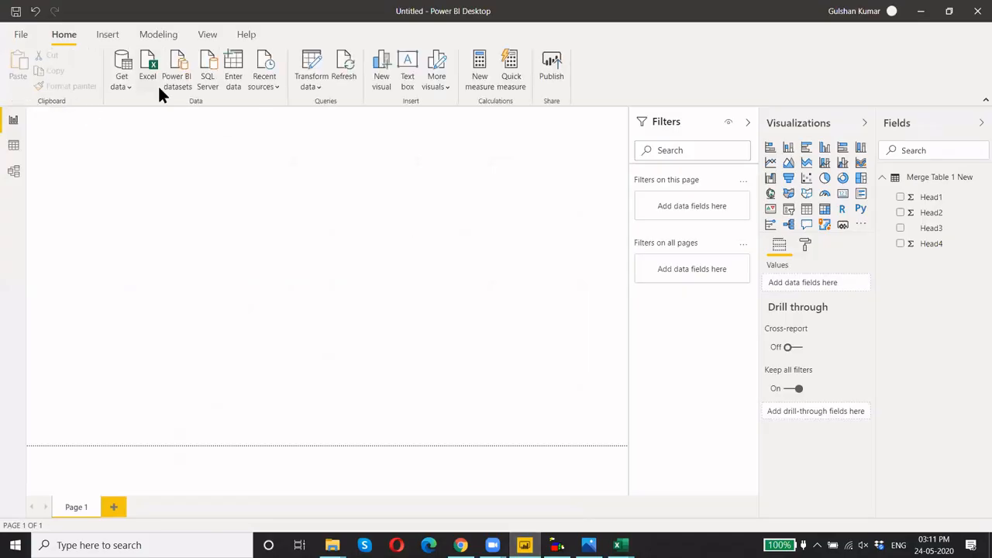
pyautogui.click(147, 82)
pyautogui.click(179, 91)
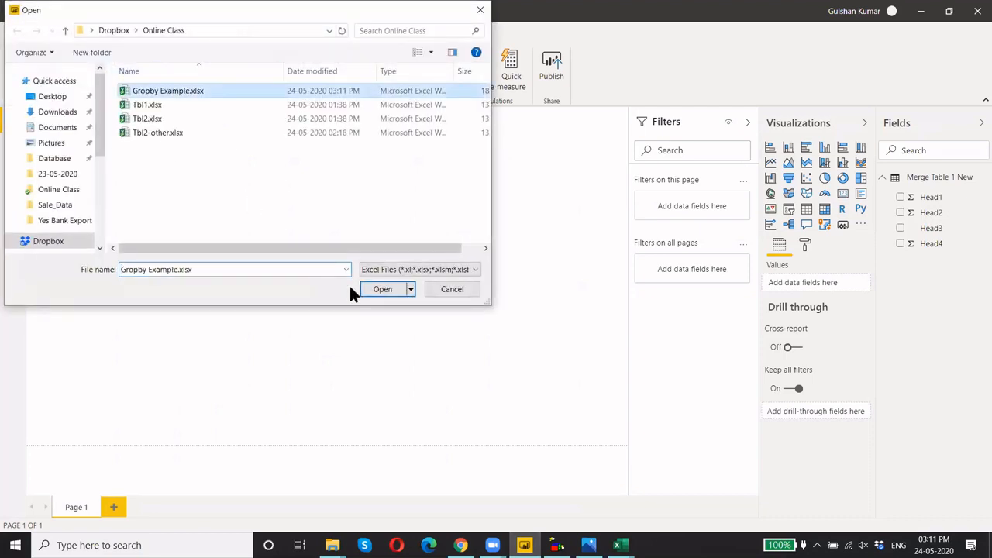
pyautogui.click(383, 289)
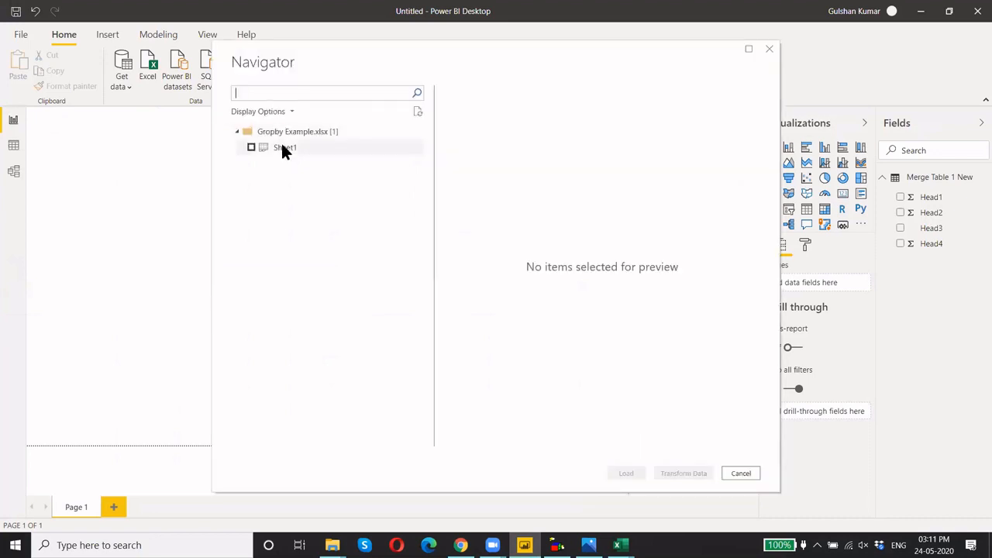
# Preview Sheet1 of the workbook, select it for import and open it for transformation in Power Query Editor
pyautogui.click(284, 148)
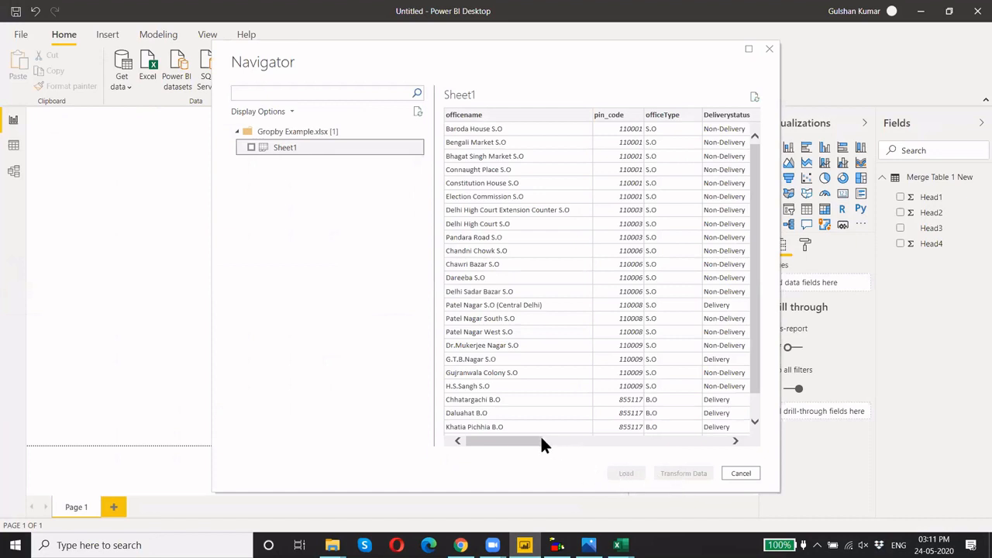
pyautogui.moveTo(540, 438); pyautogui.dragTo(496, 441)
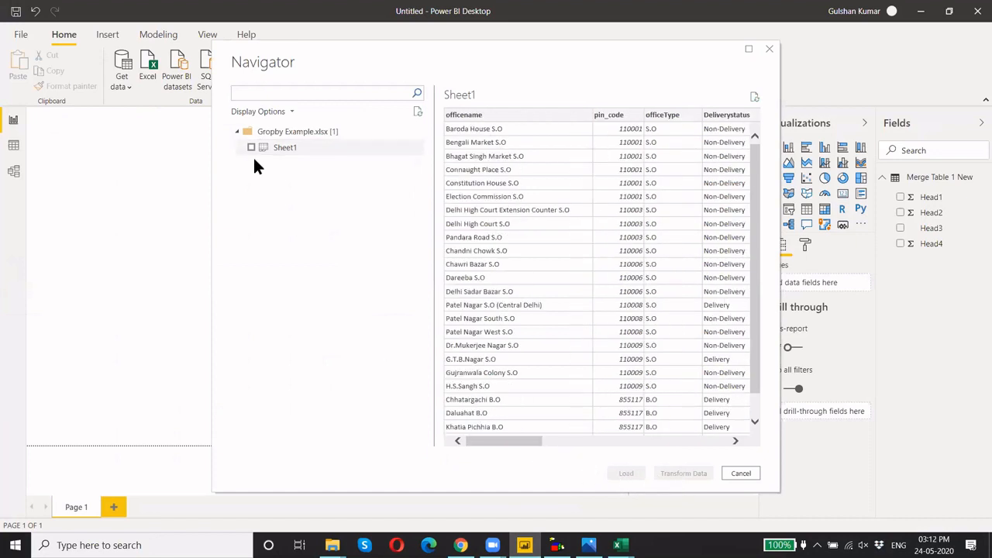
pyautogui.click(251, 148)
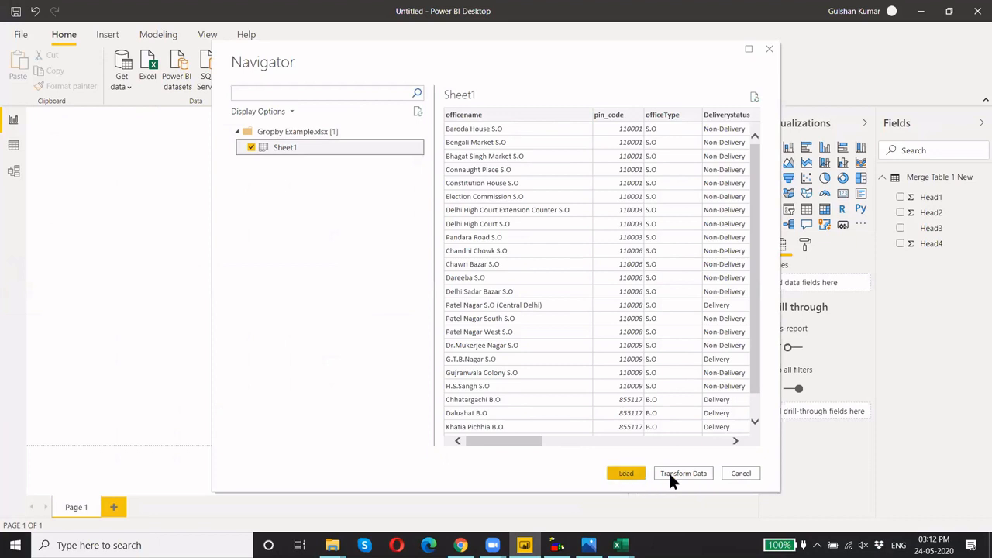
pyautogui.click(670, 475)
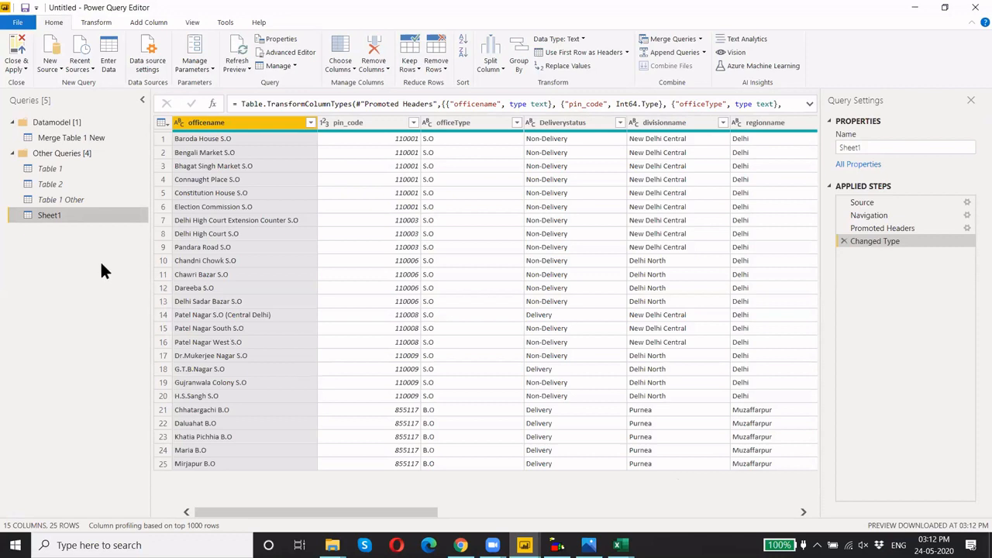
# Create a query group named Groupby and move the Sheet1 query into it
pyautogui.rightClick(44, 241)
pyautogui.click(103, 300)
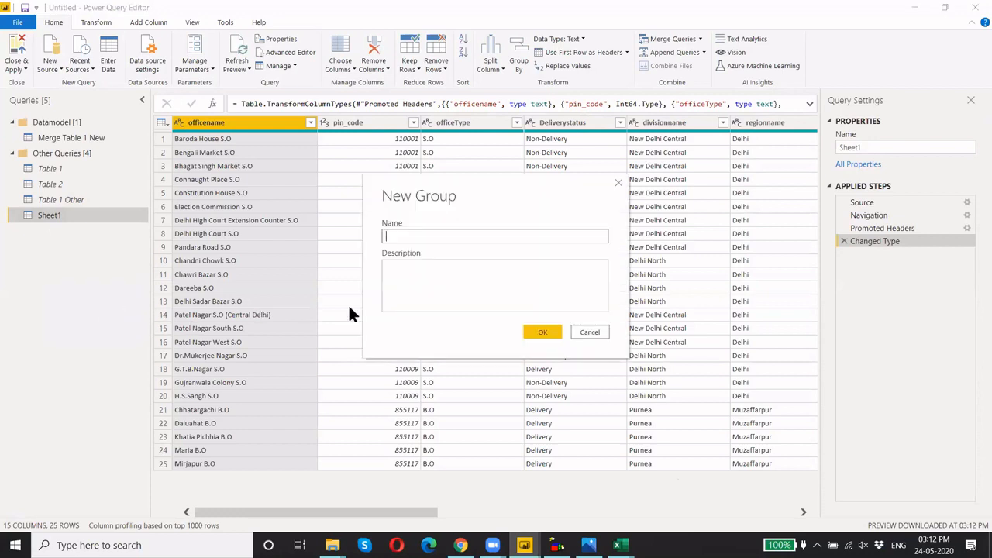
pyautogui.write('Groupby')
pyautogui.press('Return')
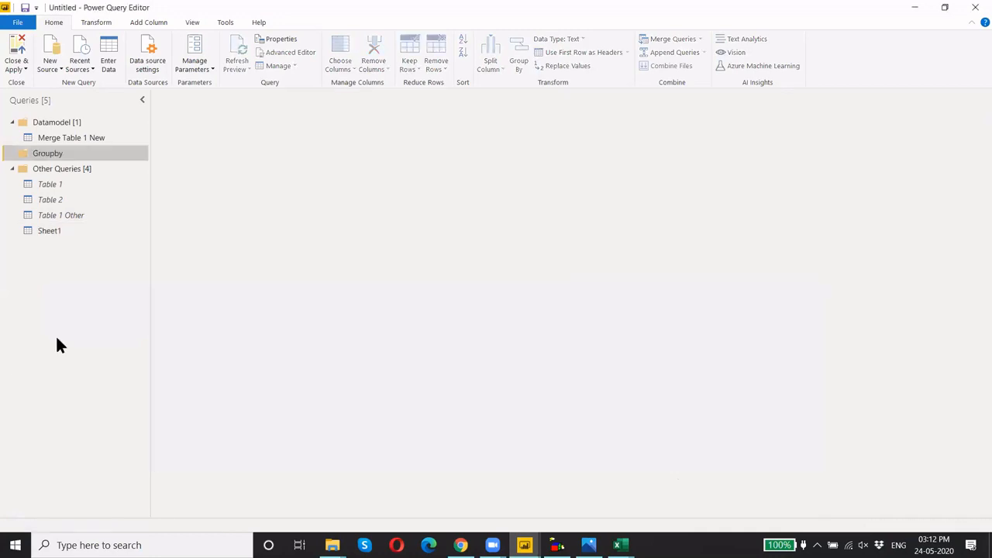
pyautogui.moveTo(62, 230); pyautogui.dragTo(71, 156)
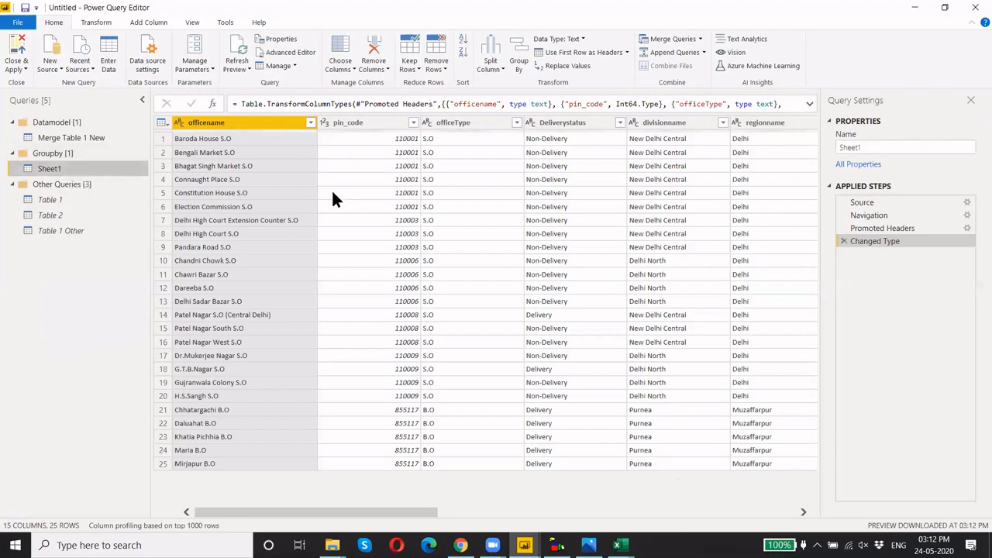
# Look through the columns of the Sheet1 query from officename across to Sales
pyautogui.click(336, 537)
pyautogui.moveTo(342, 510); pyautogui.dragTo(764, 489)
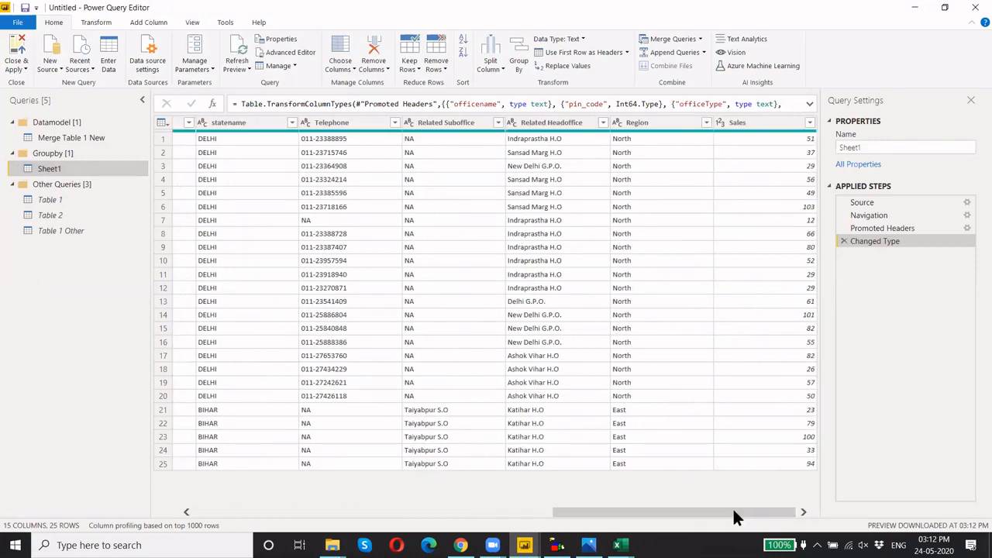
pyautogui.moveTo(734, 512); pyautogui.dragTo(665, 513)
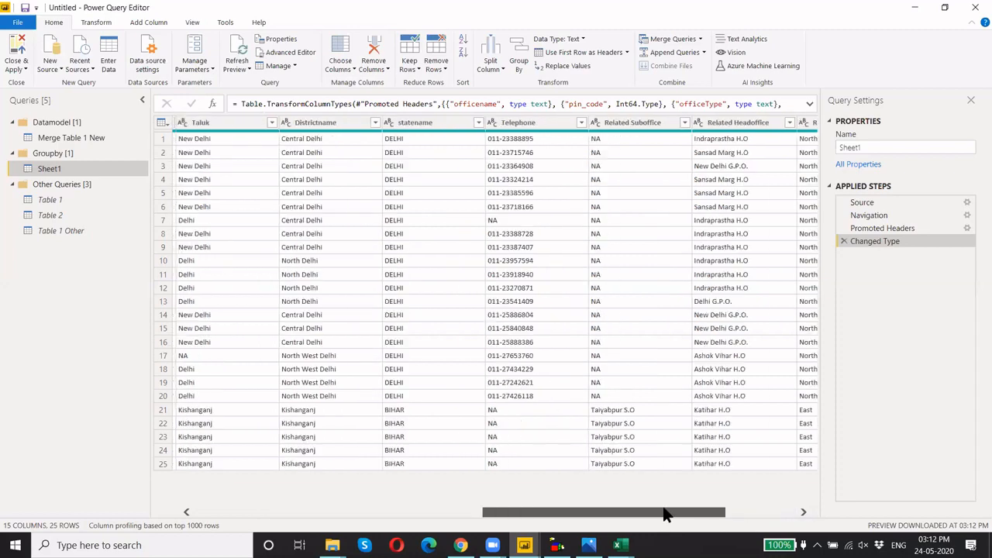
pyautogui.click(450, 513)
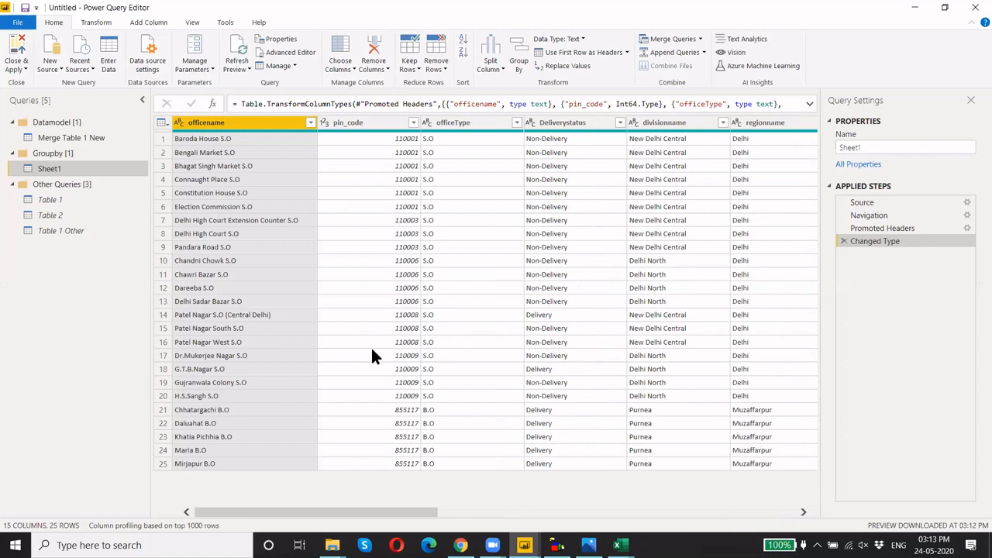
# Group the Sheet1 rows by pin_code, adding a column named Sum of Sales that sums the Sales column
pyautogui.click(95, 24)
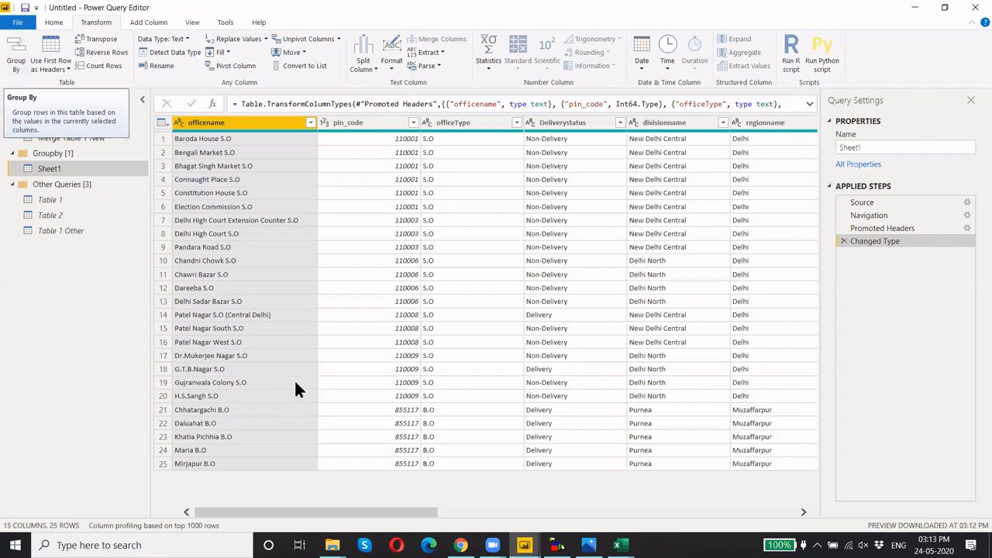
pyautogui.click(361, 124)
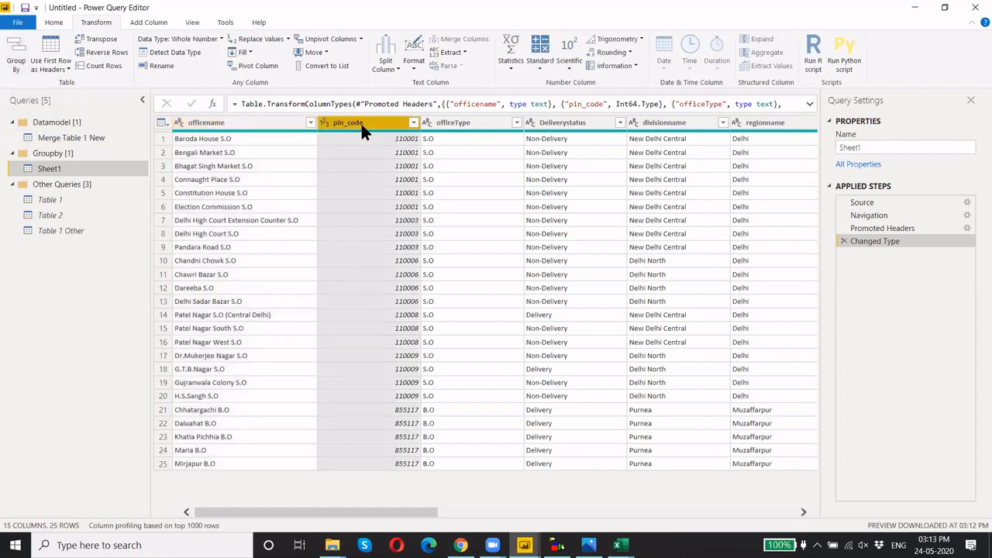
pyautogui.click(19, 60)
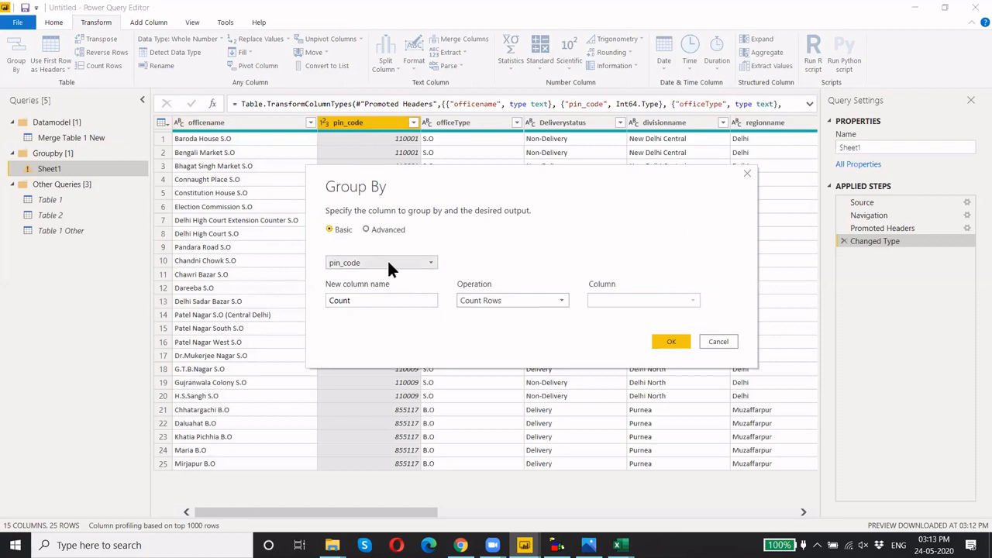
pyautogui.click(359, 300)
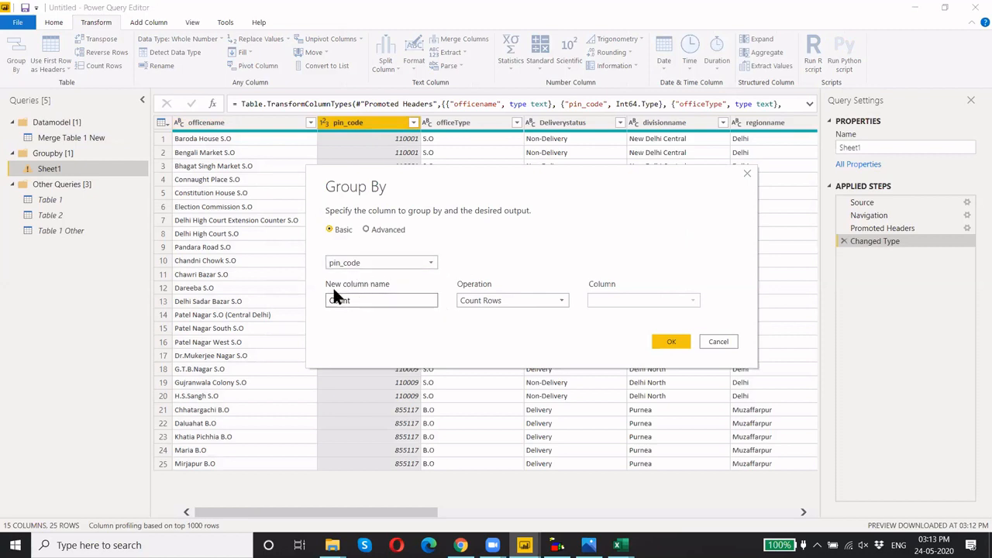
pyautogui.doubleClick(382, 301)
pyautogui.write('Sum of Sales')
pyautogui.click(533, 302)
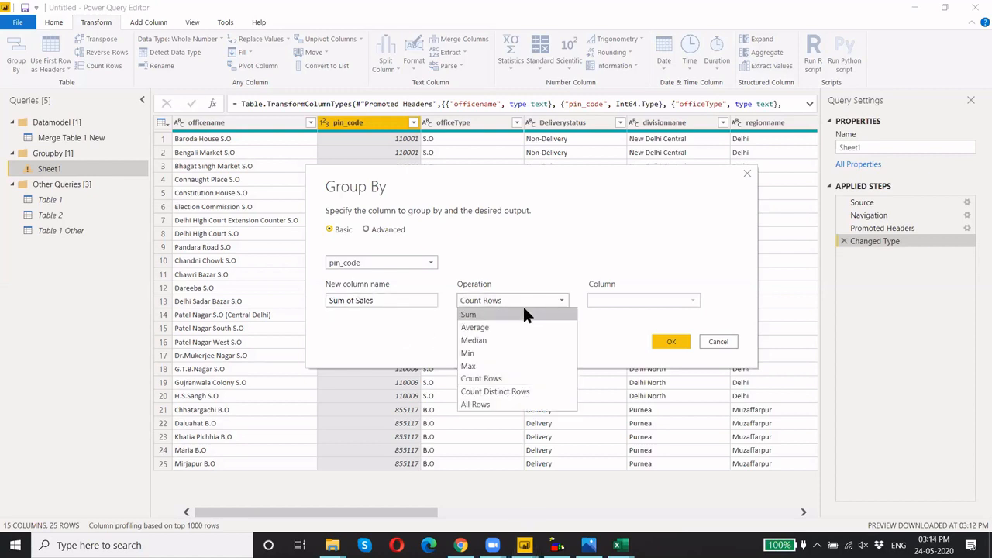
pyautogui.click(525, 314)
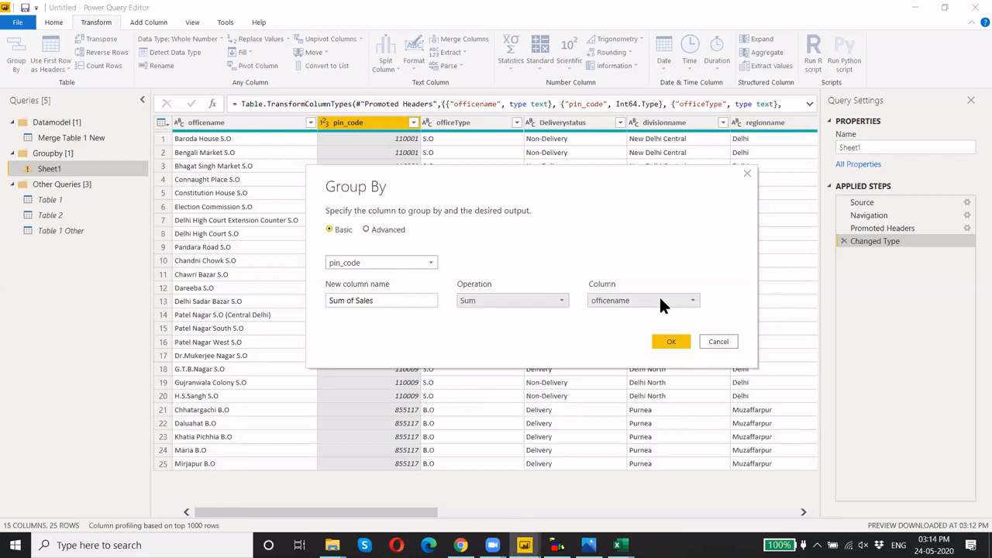
pyautogui.click(659, 304)
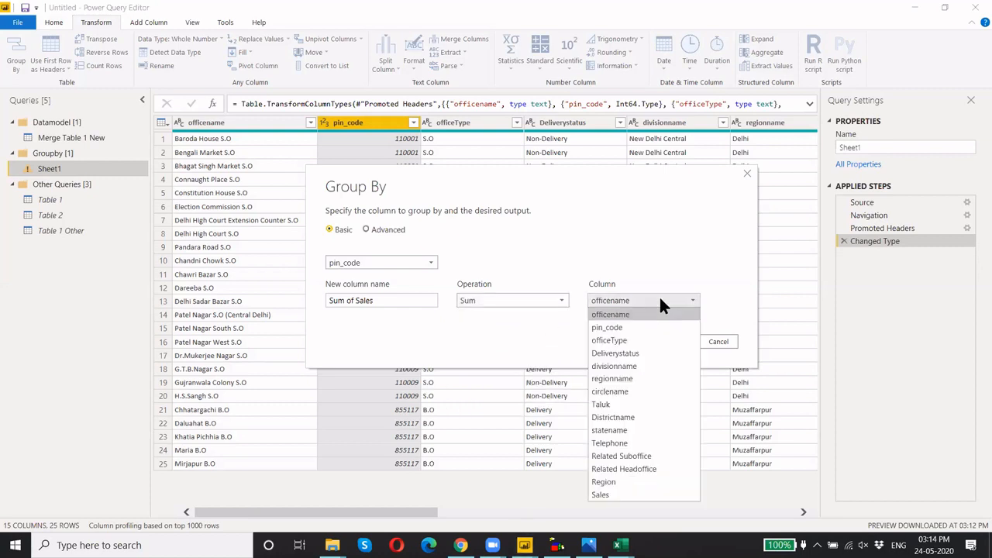
pyautogui.click(628, 493)
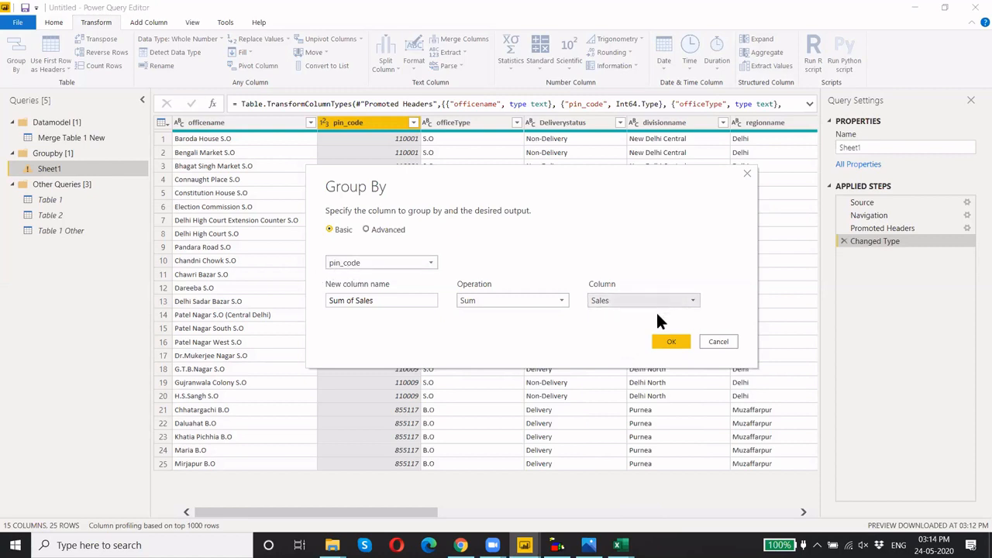
pyautogui.click(672, 341)
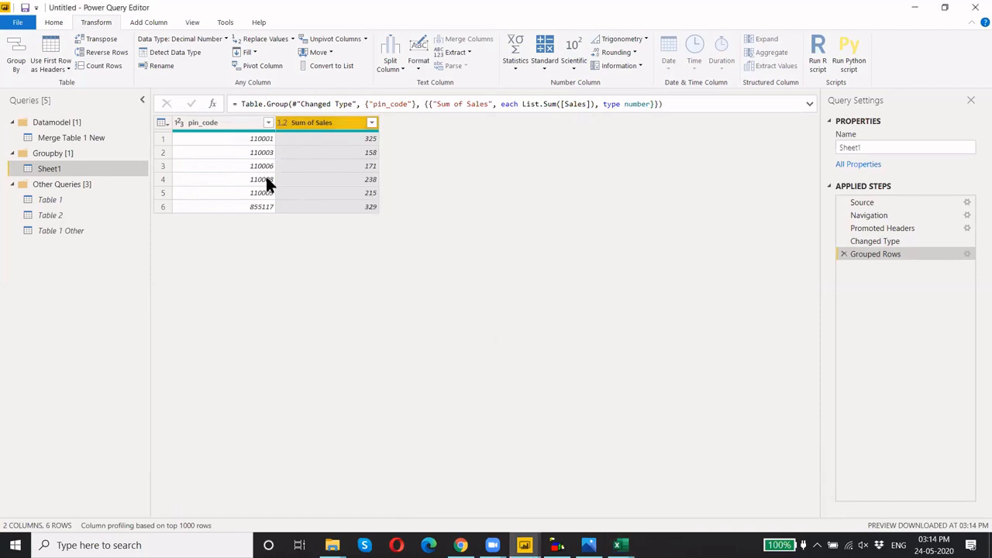
# Delete the Grouped Rows step that groups the sales by pin_code
pyautogui.click(262, 152)
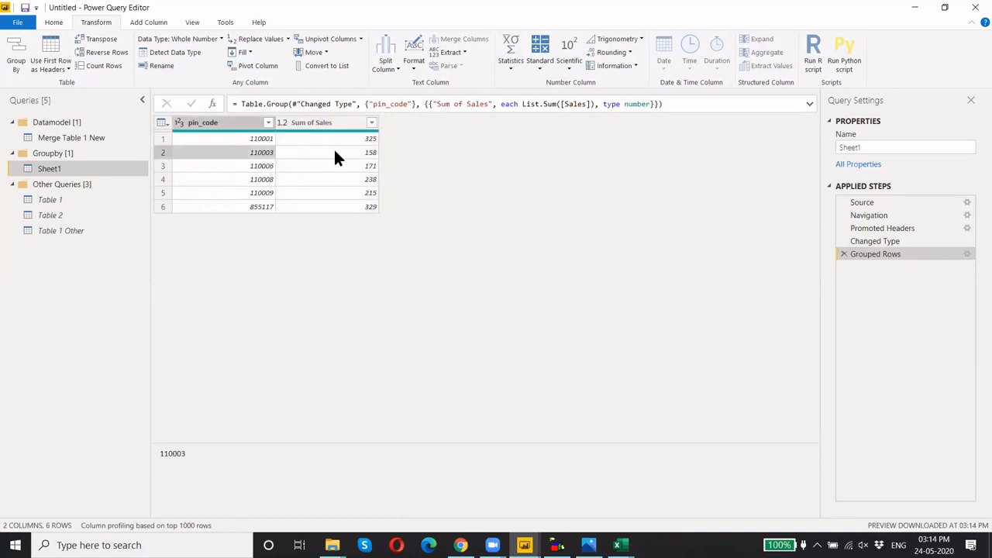
pyautogui.click(842, 254)
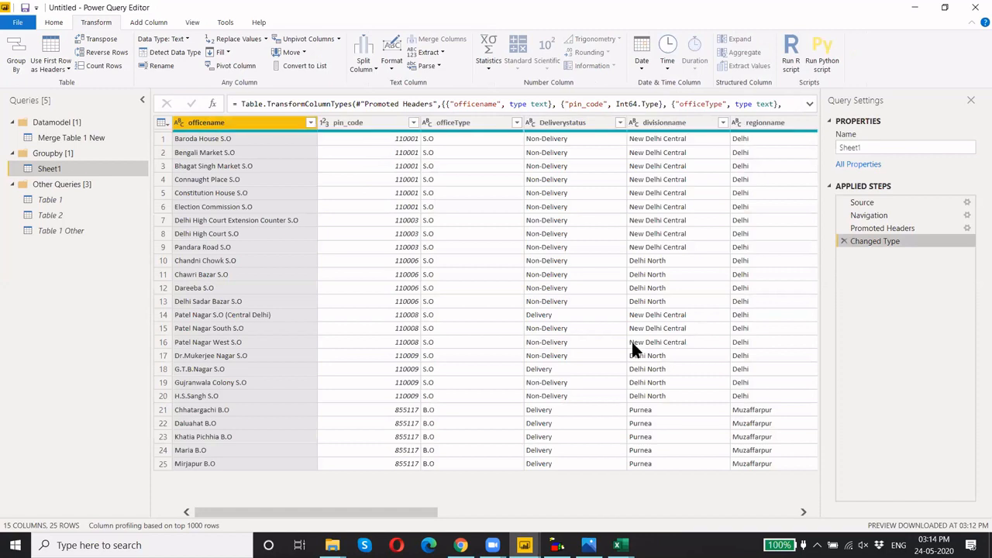
# Group the Sheet1 rows by Deliverystatus, adding a column named Sum of Sales that sums the Sales column
pyautogui.click(573, 124)
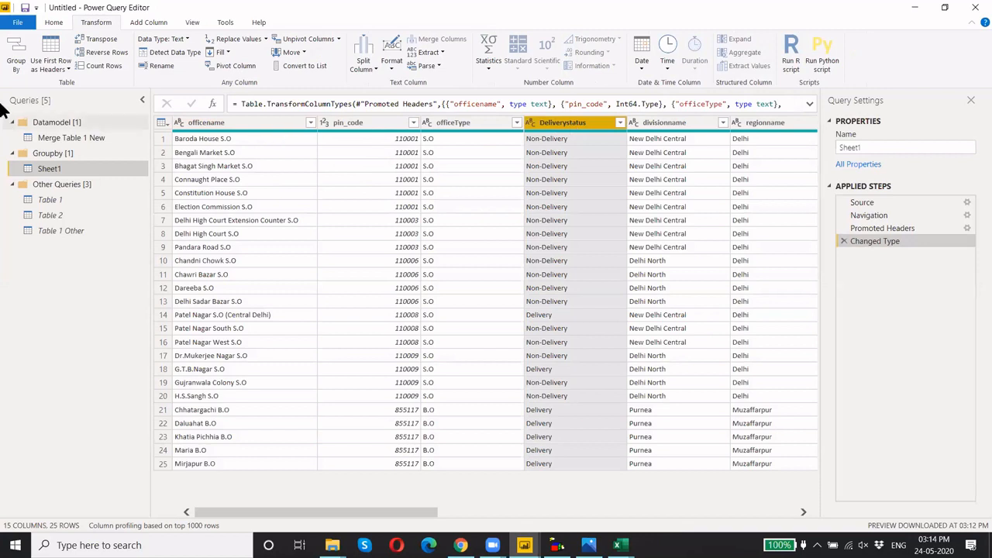
pyautogui.click(17, 56)
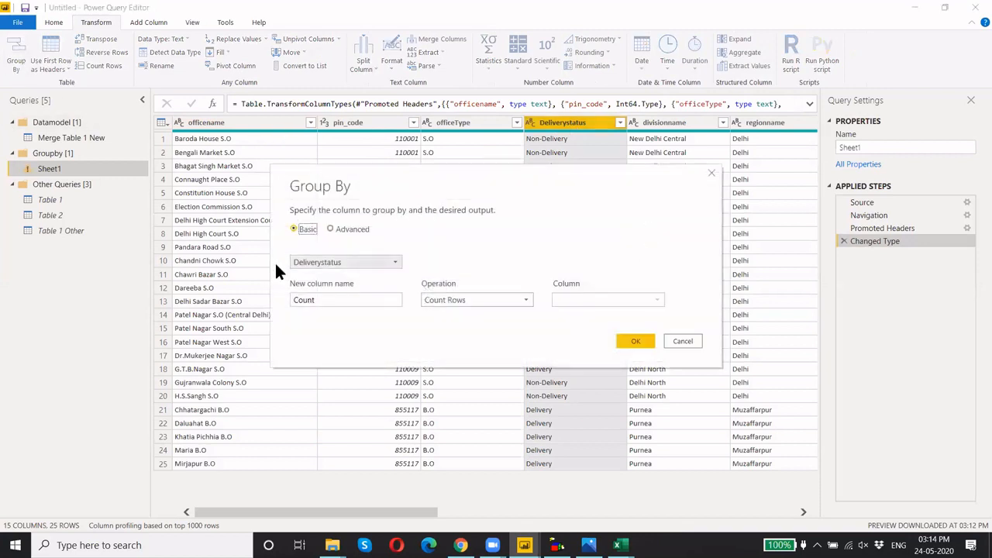
pyautogui.moveTo(365, 299); pyautogui.dragTo(285, 305)
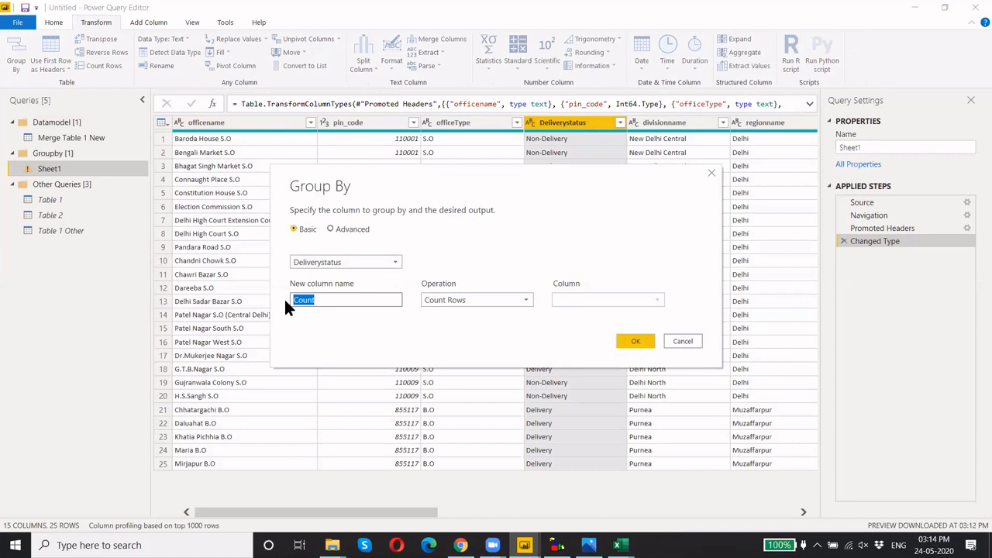
pyautogui.write('Sum of Sales')
pyautogui.click(499, 299)
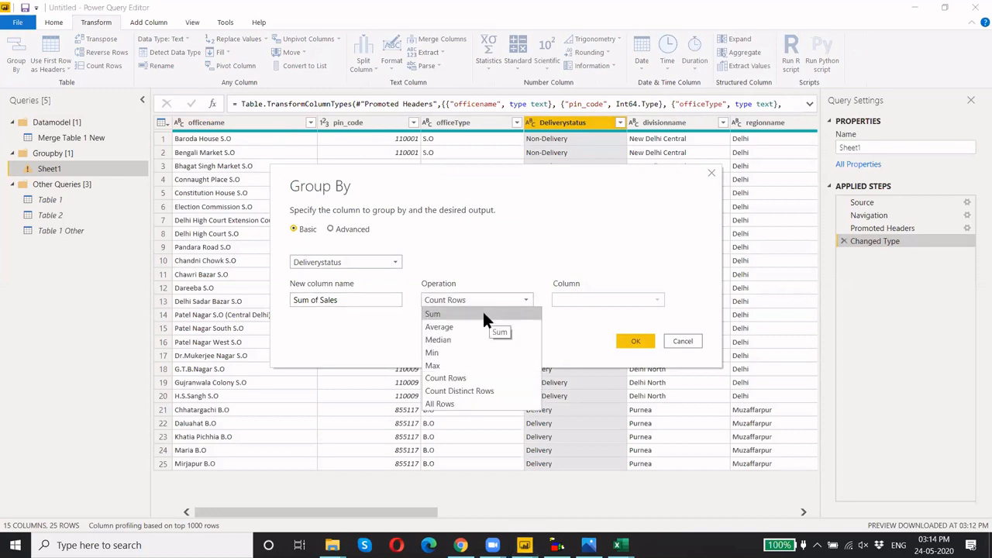
pyautogui.click(484, 313)
pyautogui.click(659, 300)
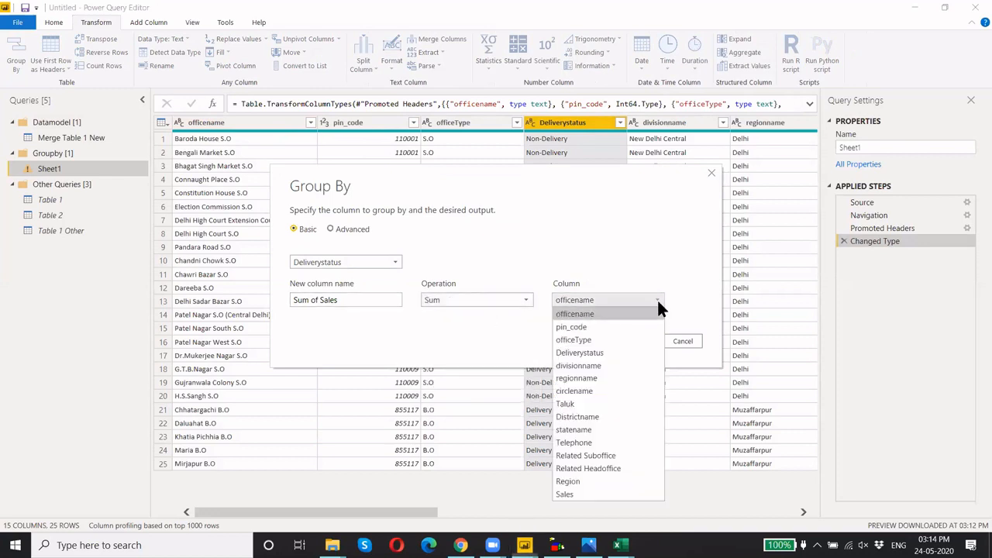
pyautogui.click(602, 492)
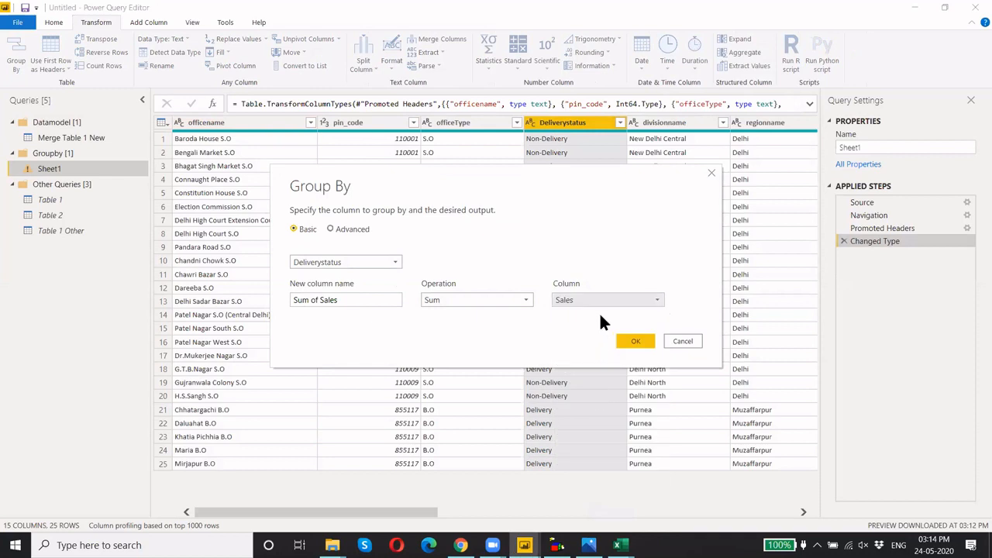
pyautogui.click(636, 342)
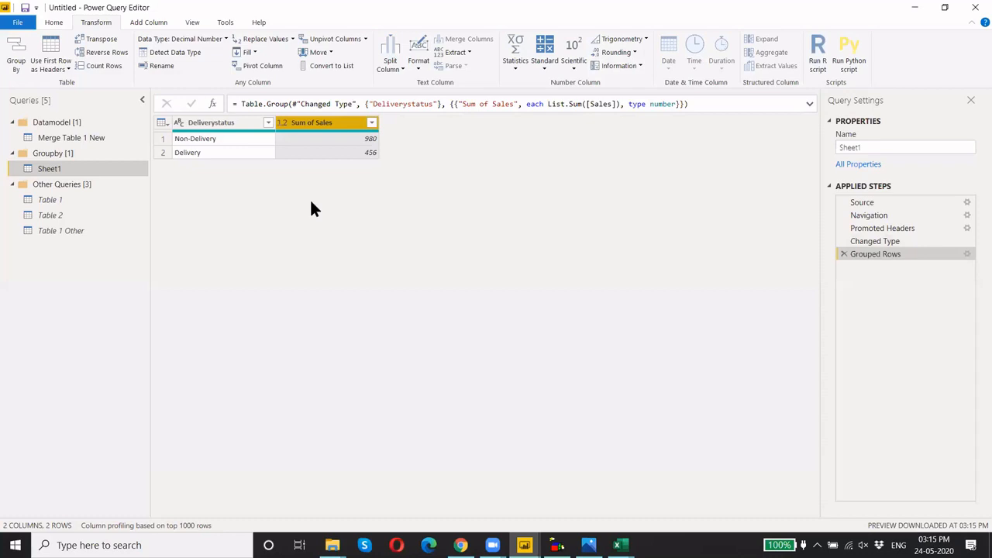
# Delete the Grouped Rows step that groups the sales by Deliverystatus
pyautogui.click(222, 157)
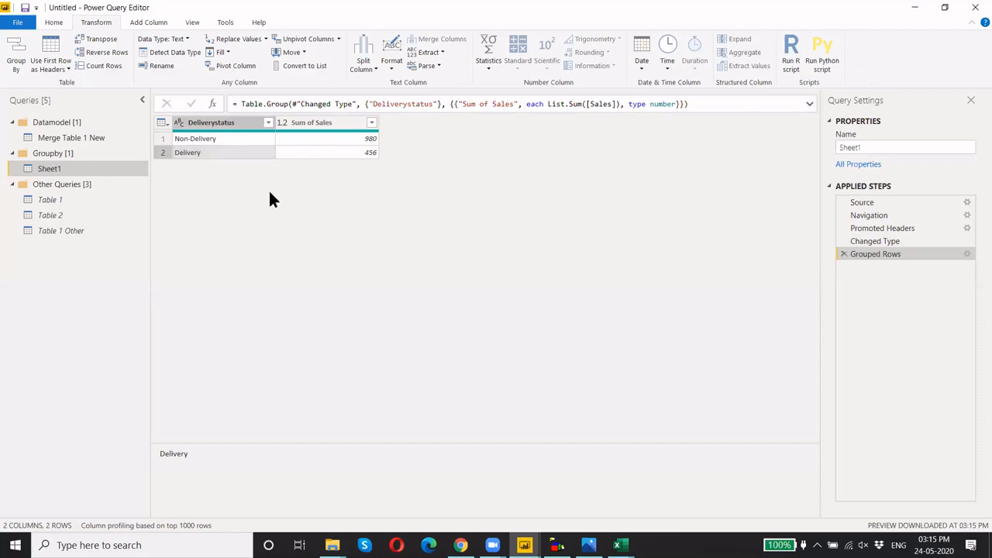
pyautogui.click(844, 255)
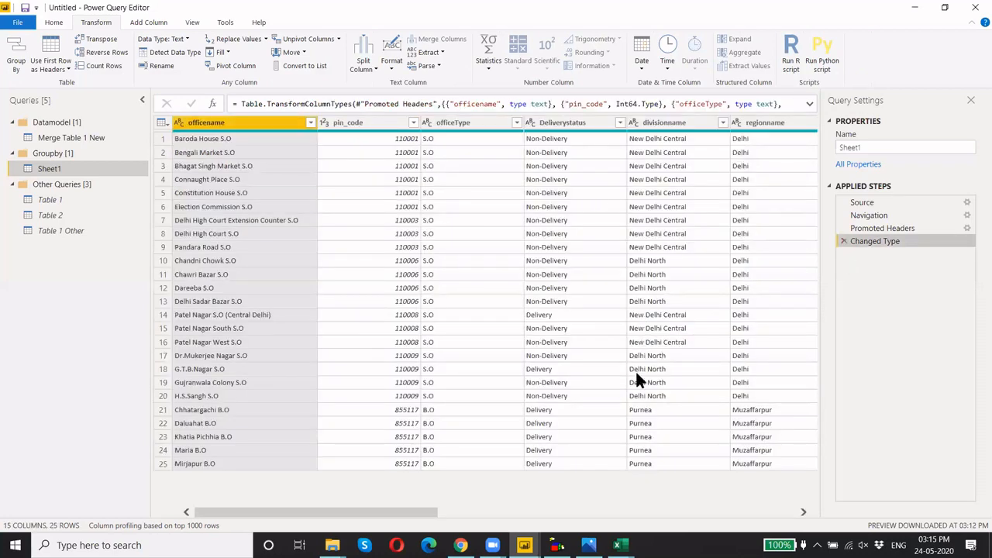
pyautogui.moveTo(417, 517); pyautogui.dragTo(374, 504)
pyautogui.click(481, 220)
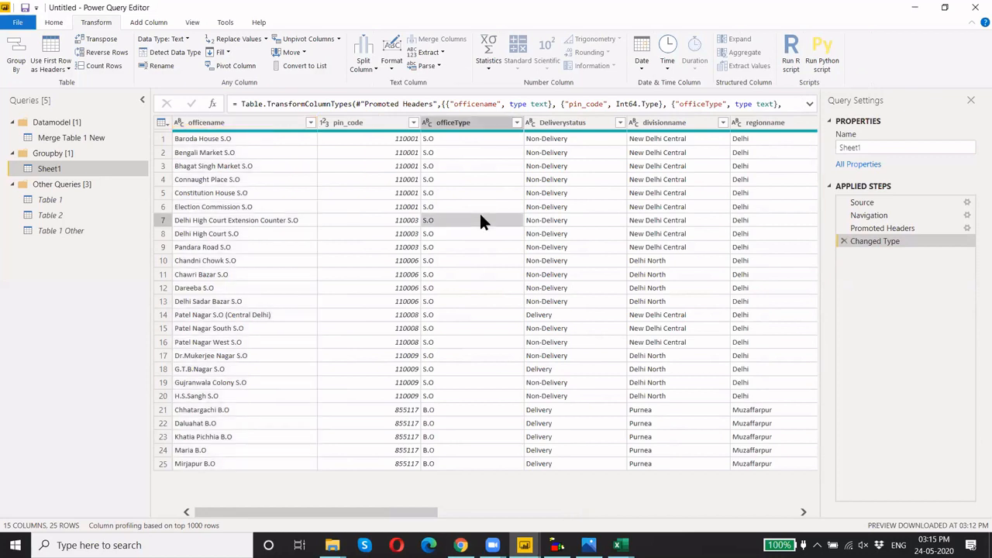
# Group the Sheet1 rows by both pin_code and Deliverystatus, with a new Sum of Sales column summing Sales
pyautogui.click(392, 122)
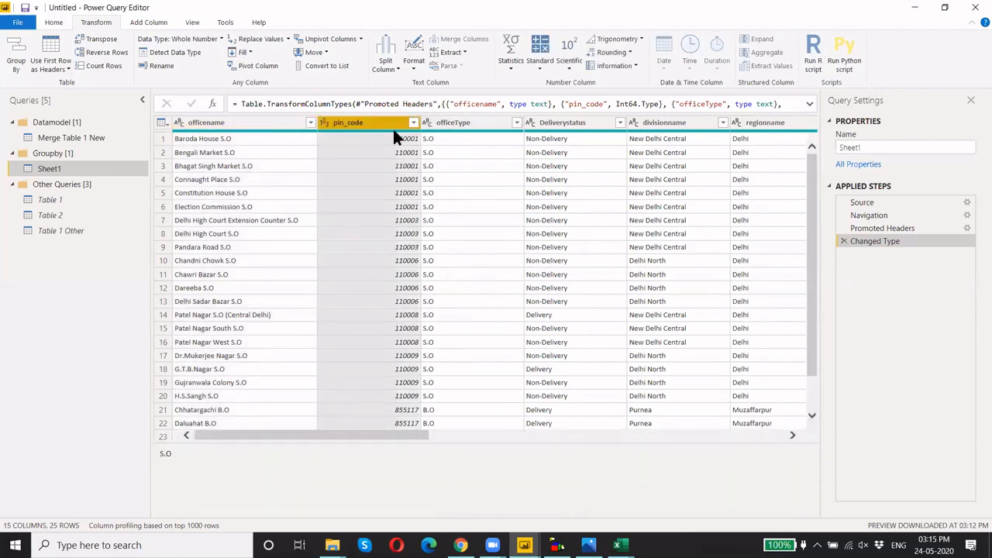
pyautogui.keyDown('ctrl'); pyautogui.click(575, 123); pyautogui.keyUp('ctrl')
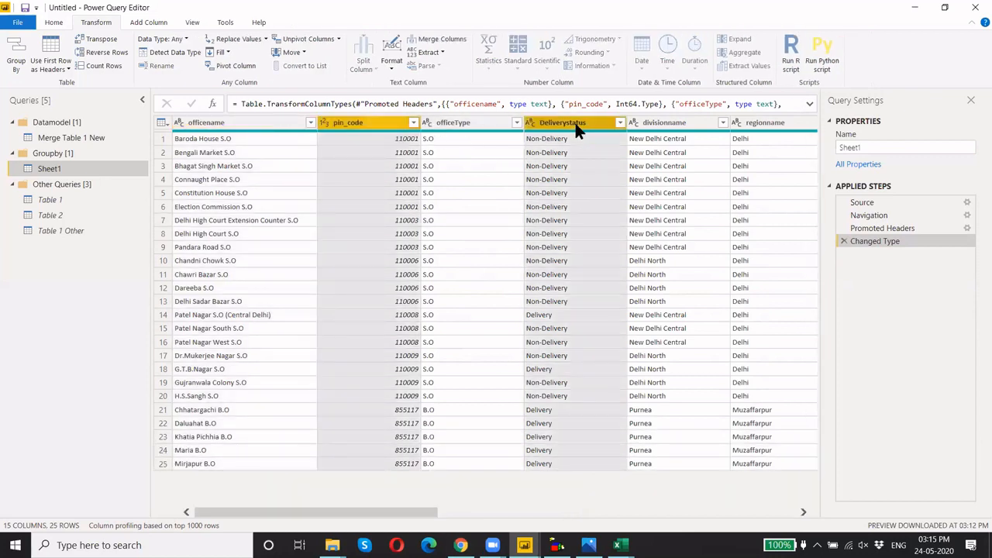
pyautogui.click(19, 54)
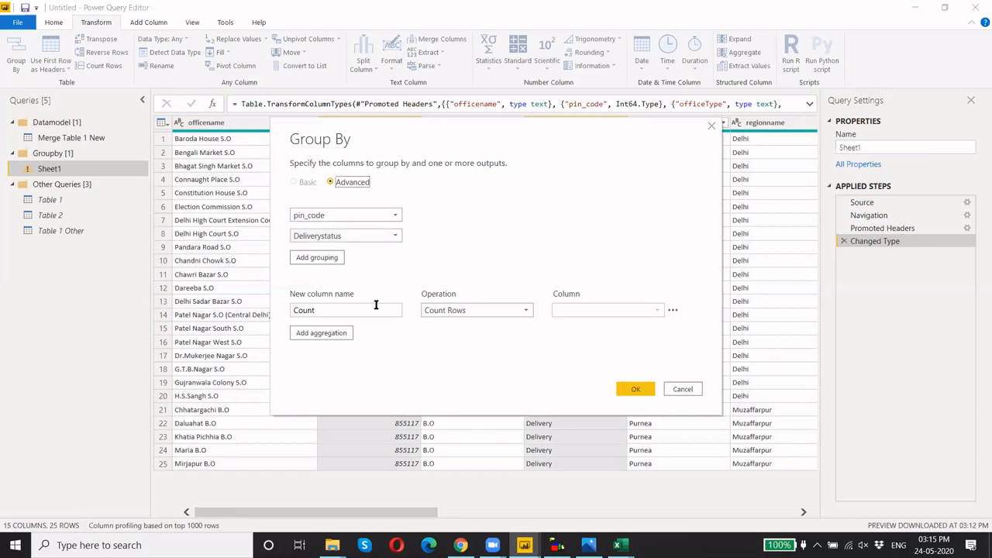
pyautogui.moveTo(377, 310); pyautogui.dragTo(277, 312)
pyautogui.write('Sum of Sales')
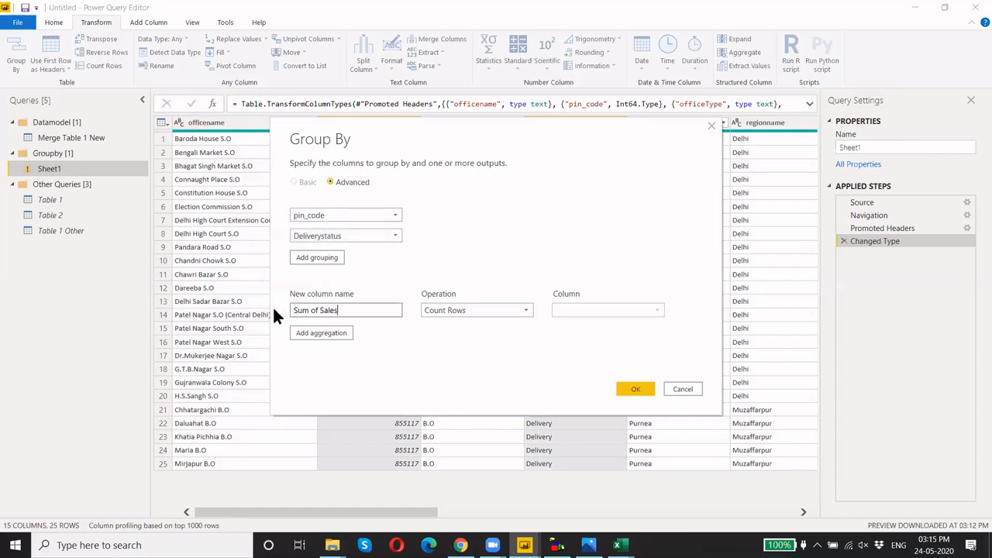
pyautogui.click(516, 310)
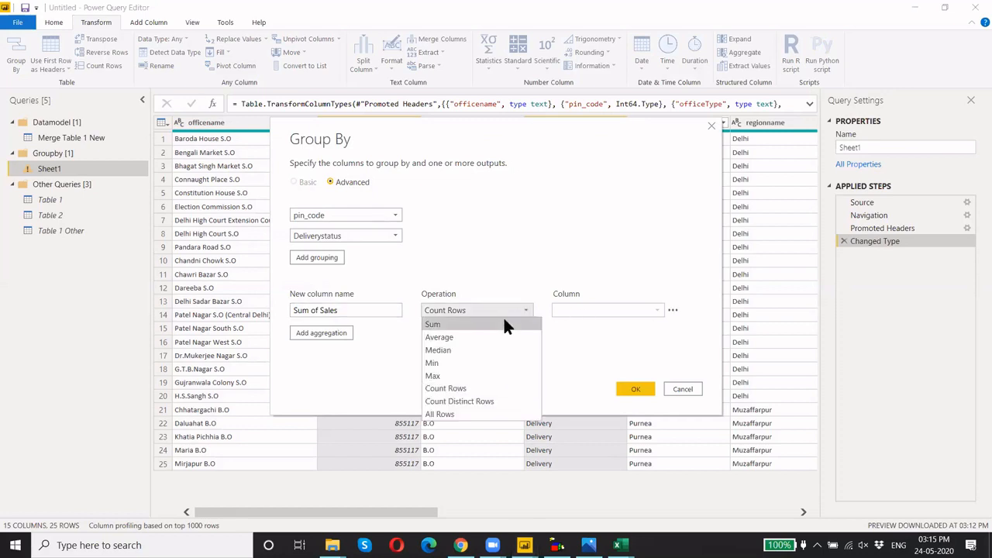
pyautogui.click(503, 323)
pyautogui.click(616, 311)
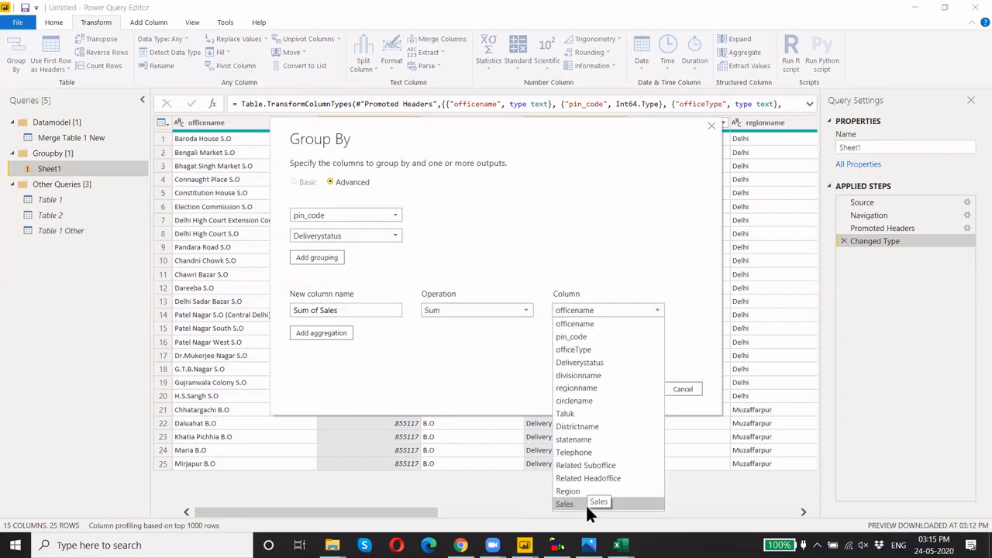
pyautogui.click(587, 504)
pyautogui.click(626, 387)
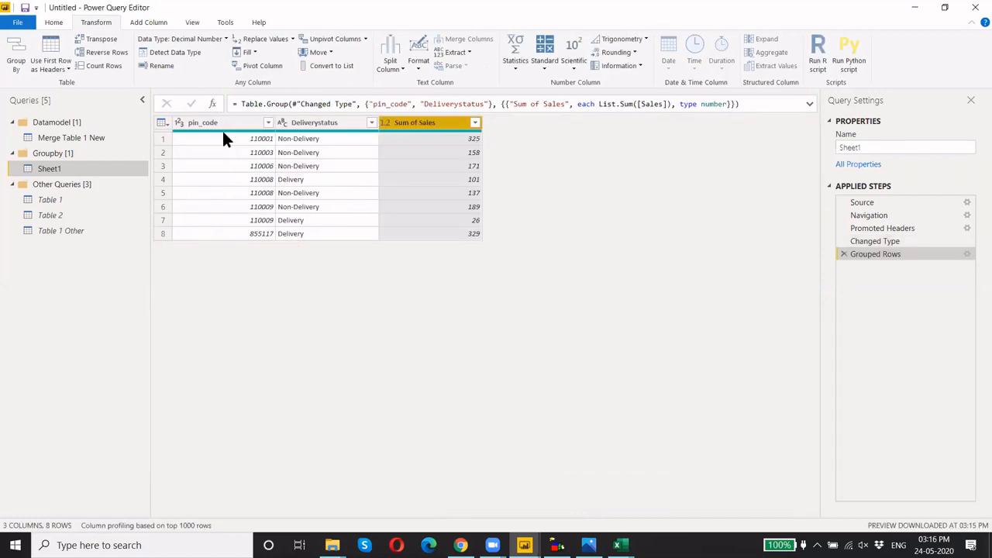
# Examine the grouped result, comparing the Delivery and Non-Delivery sales sums for pin_code 110008
pyautogui.click(252, 143)
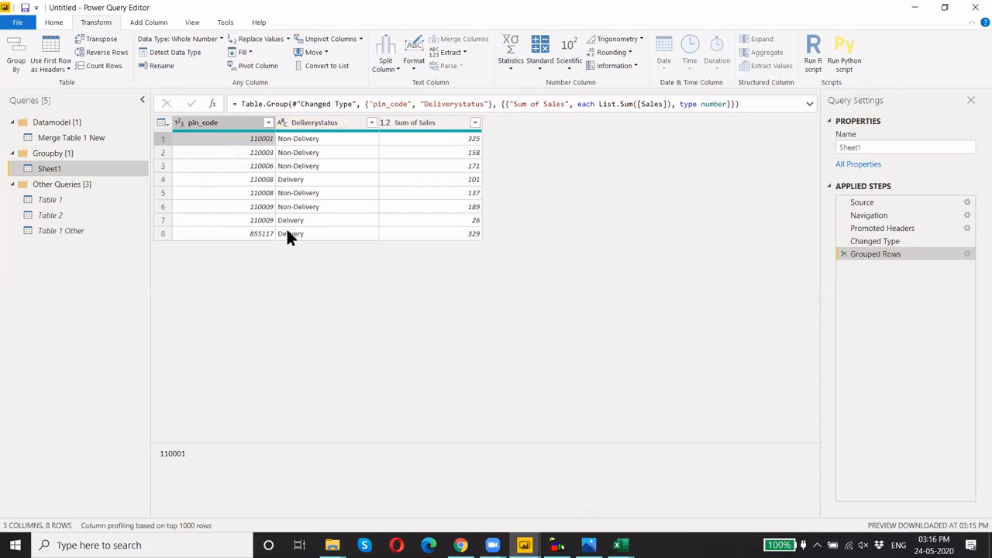
pyautogui.click(253, 180)
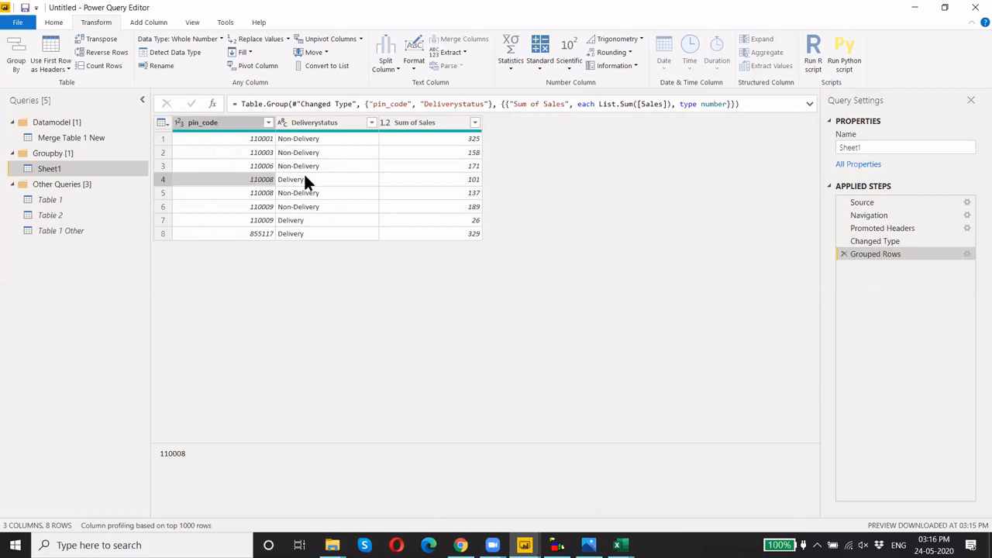
pyautogui.click(371, 182)
pyautogui.click(418, 180)
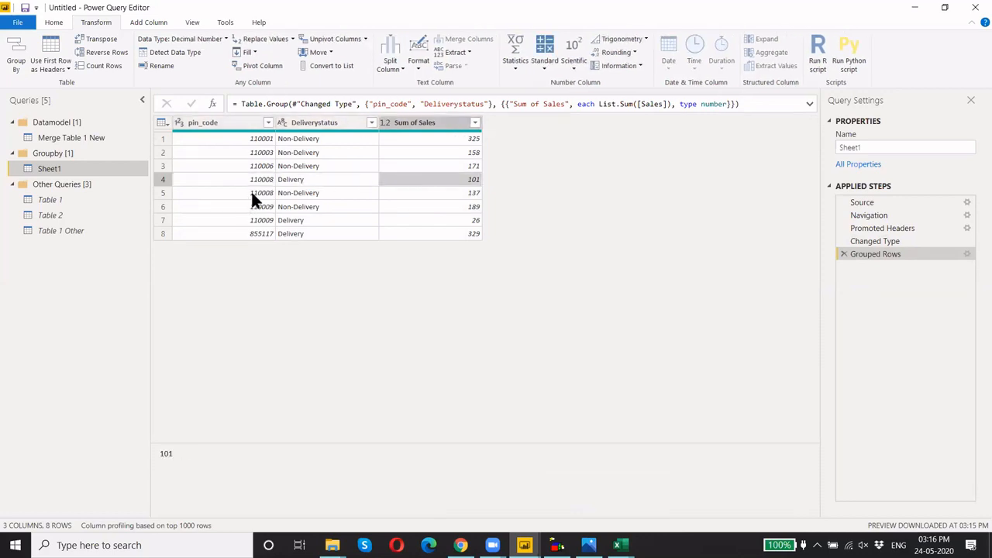
pyautogui.click(274, 194)
pyautogui.click(353, 197)
pyautogui.click(437, 193)
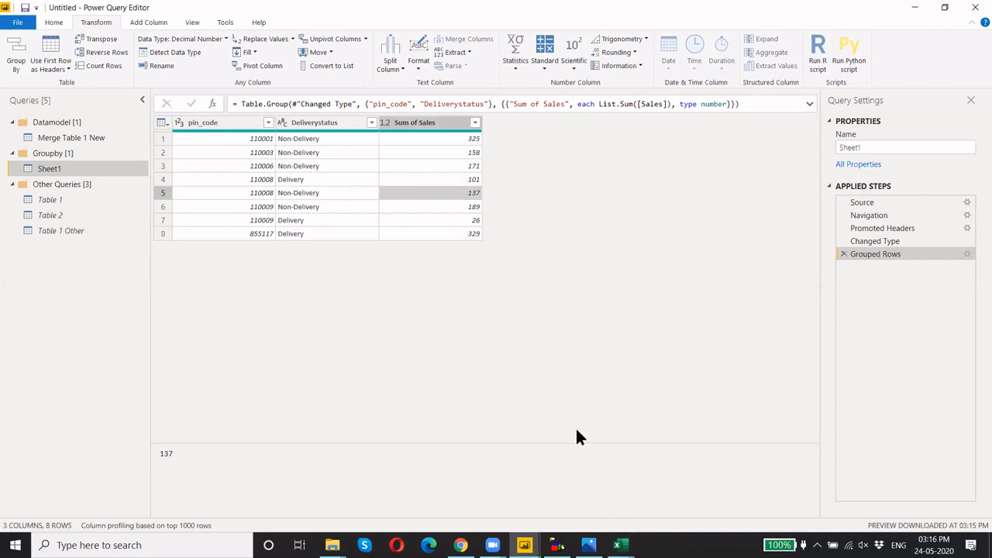
# Delete the Grouped Rows step that groups the sales by pin_code and Deliverystatus
pyautogui.click(844, 254)
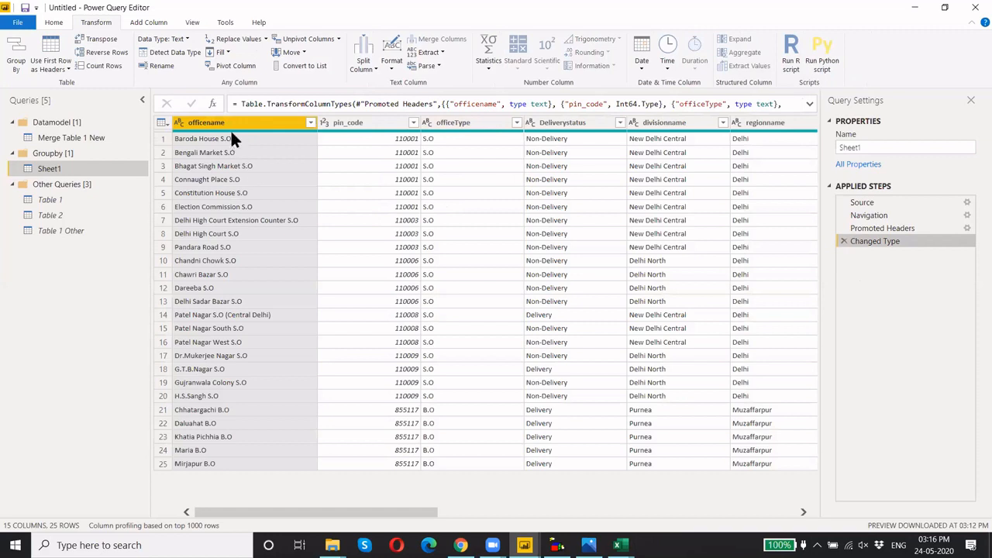
# Open Group By for the officename, pin_code and Deliverystatus columns, moving the dialog aside to uncover the table
pyautogui.keyDown('ctrl'); pyautogui.click(353, 124); pyautogui.keyUp('ctrl')
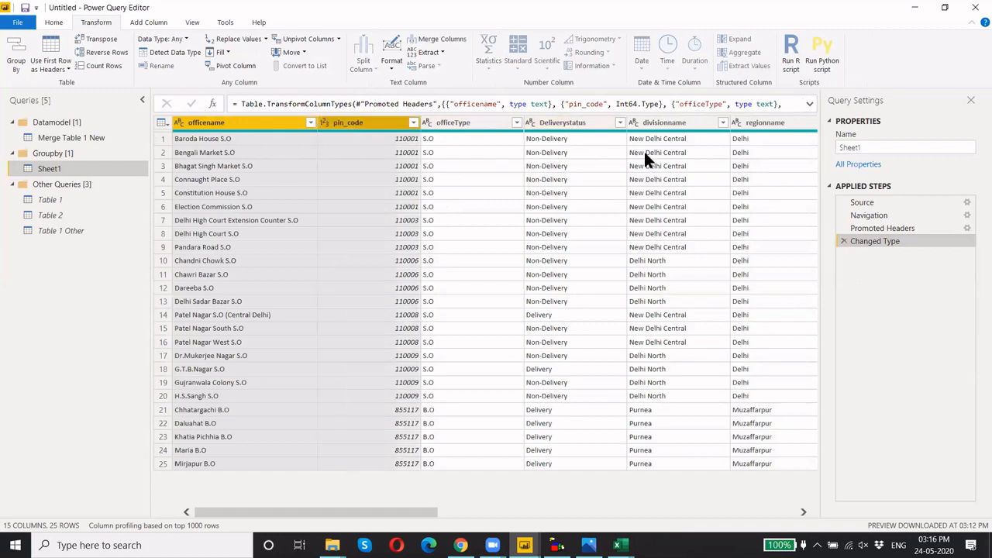
pyautogui.moveTo(436, 513)
pyautogui.mouseDown()
pyautogui.moveTo(790, 523)
pyautogui.moveTo(431, 511)
pyautogui.mouseUp()
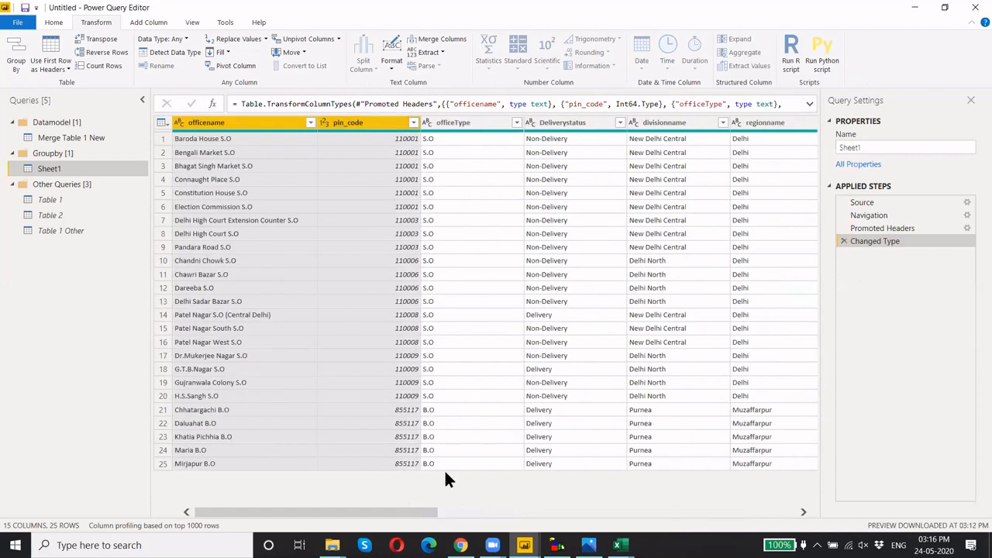
pyautogui.keyDown('ctrl'); pyautogui.click(563, 124); pyautogui.keyUp('ctrl')
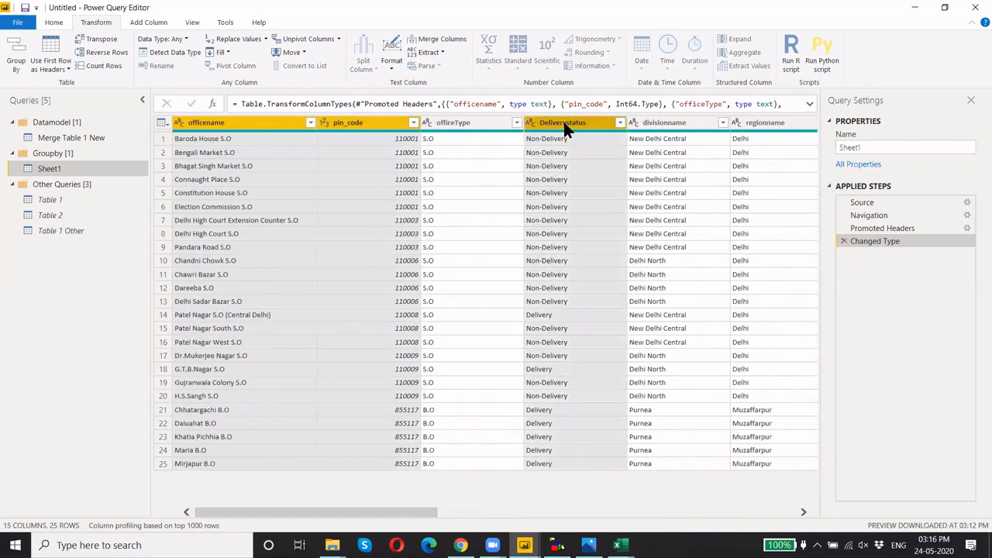
pyautogui.click(16, 61)
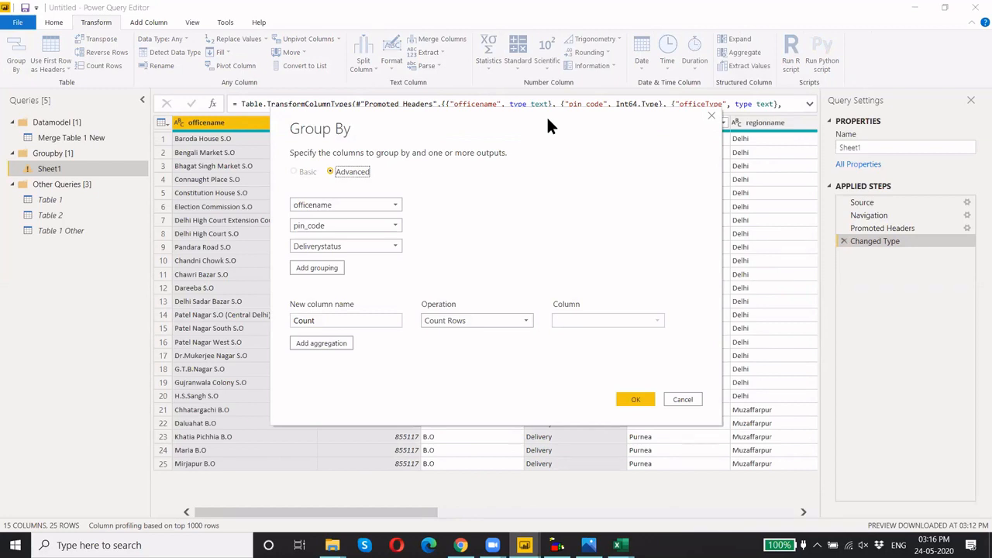
pyautogui.moveTo(547, 118); pyautogui.dragTo(600, 147)
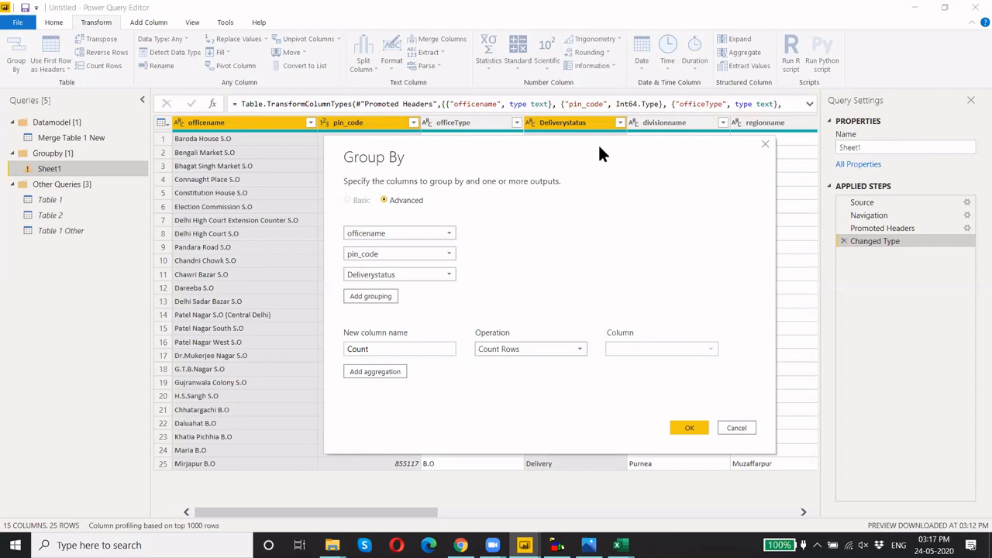
pyautogui.moveTo(599, 147); pyautogui.dragTo(707, 174)
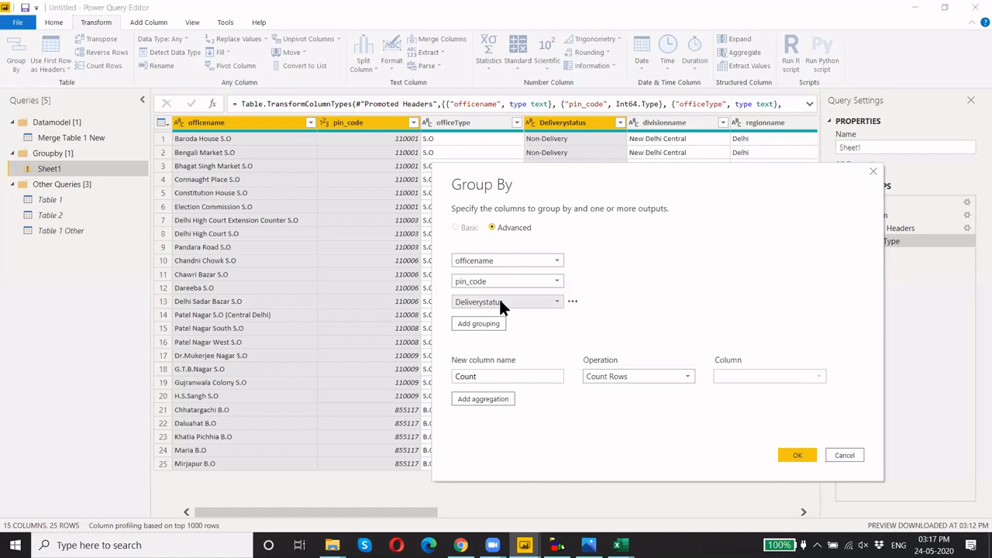
# Name the new column Sales, set it to sum the Sales column, and apply the three-column grouping
pyautogui.moveTo(507, 375); pyautogui.dragTo(441, 377)
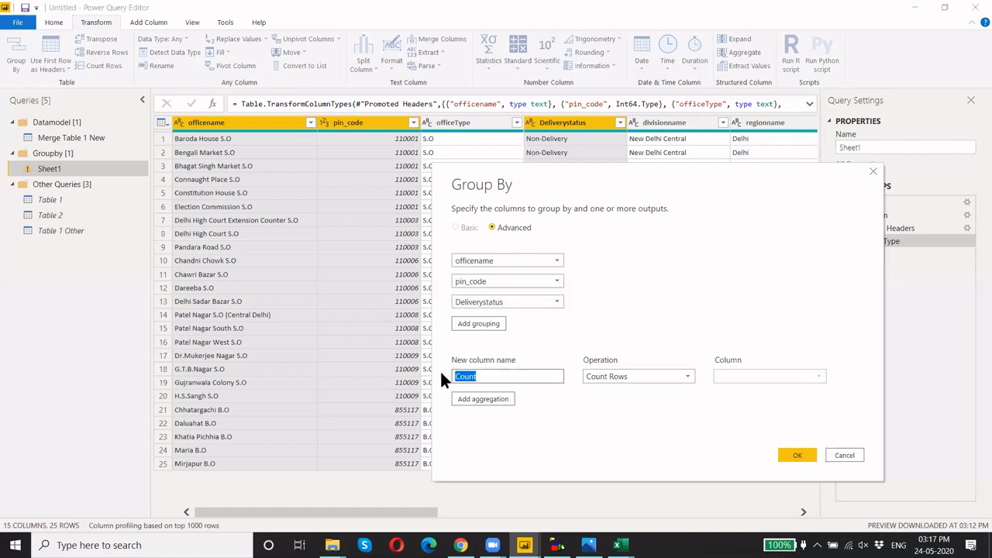
pyautogui.write('Sum OF')
pyautogui.hotkey('ctrl', 'a')
pyautogui.write('Sales')
pyautogui.click(634, 375)
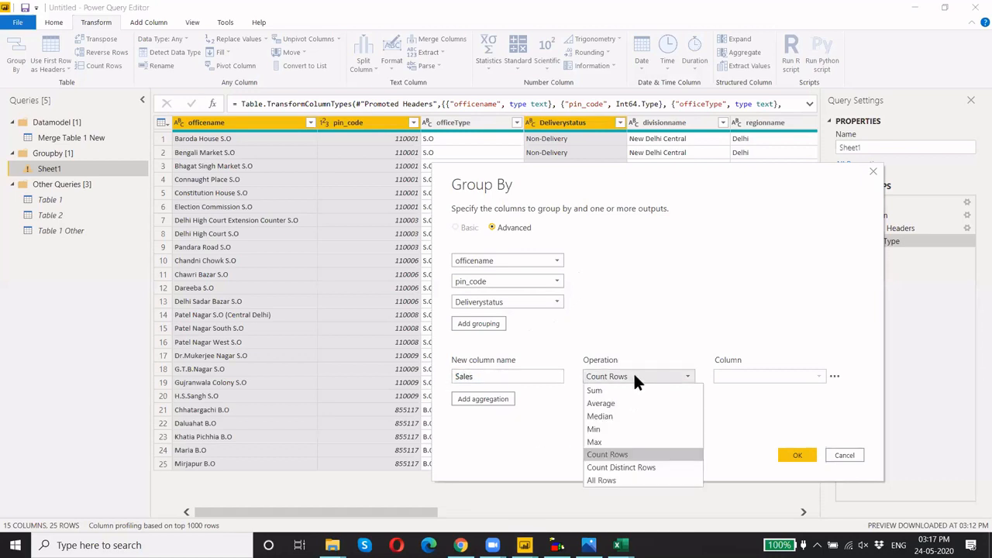
pyautogui.click(626, 391)
pyautogui.click(783, 377)
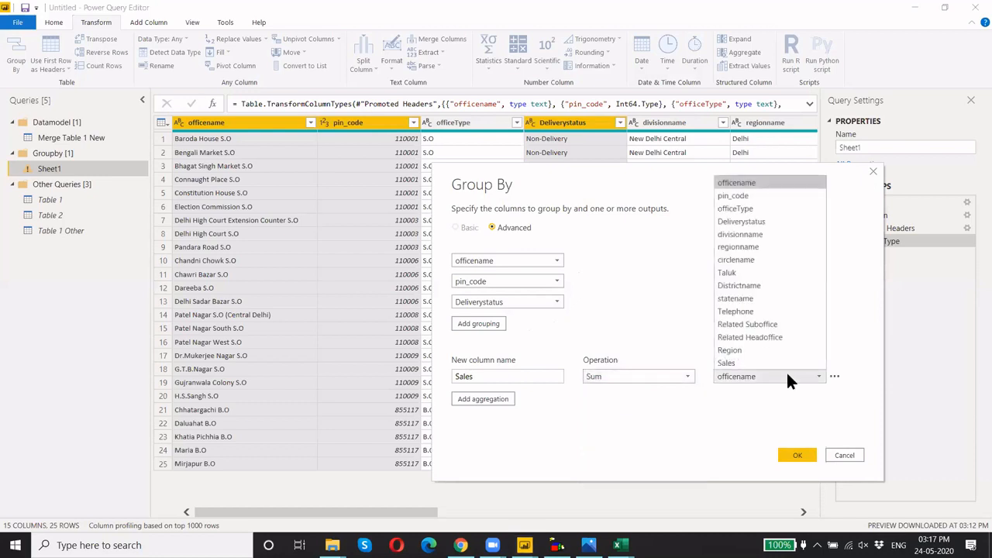
pyautogui.click(777, 362)
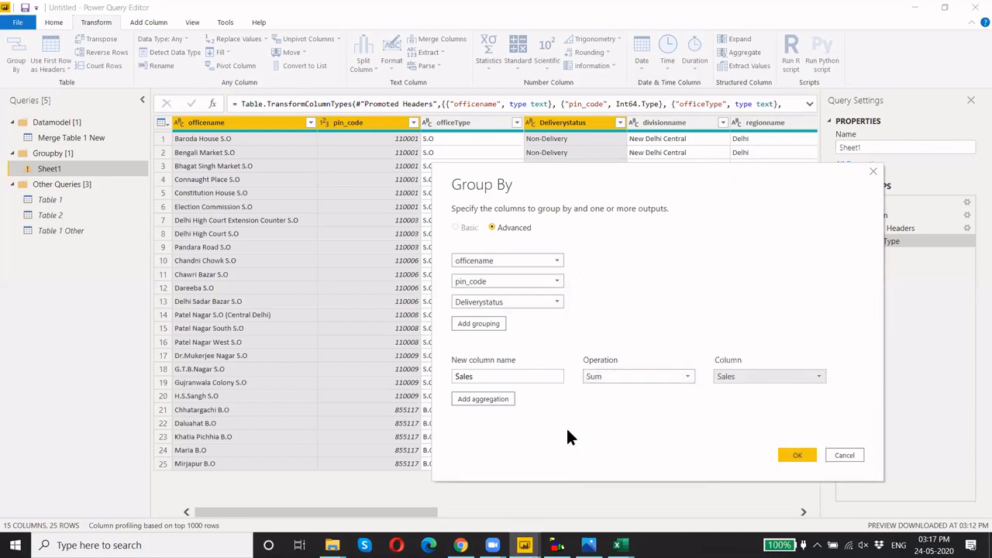
pyautogui.click(798, 455)
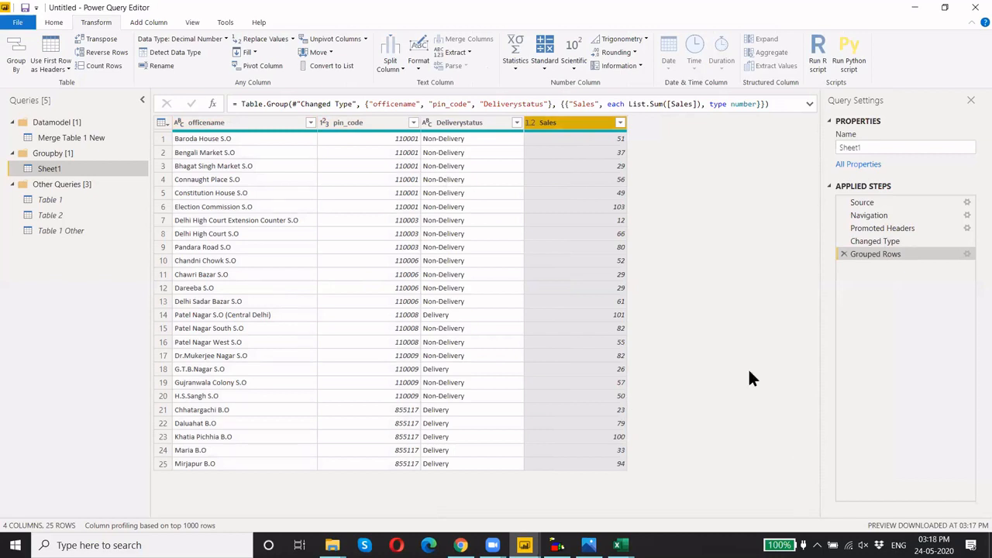
# Delete the Grouped Rows step that groups by officename, pin_code and Deliverystatus
pyautogui.click(843, 254)
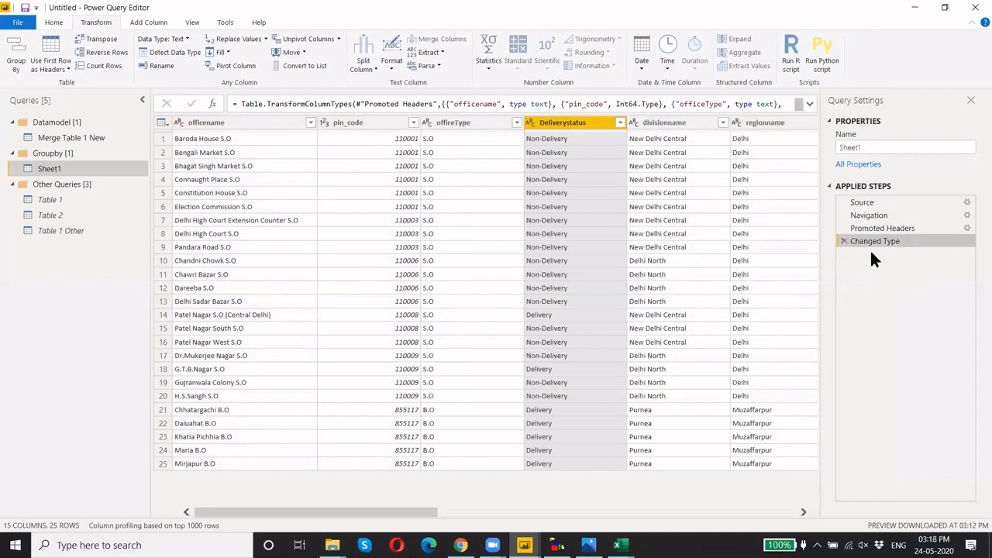
# Open an advanced Group By for the pin_code and officeType columns and add a third grouping
pyautogui.click(368, 122)
pyautogui.click(14, 58)
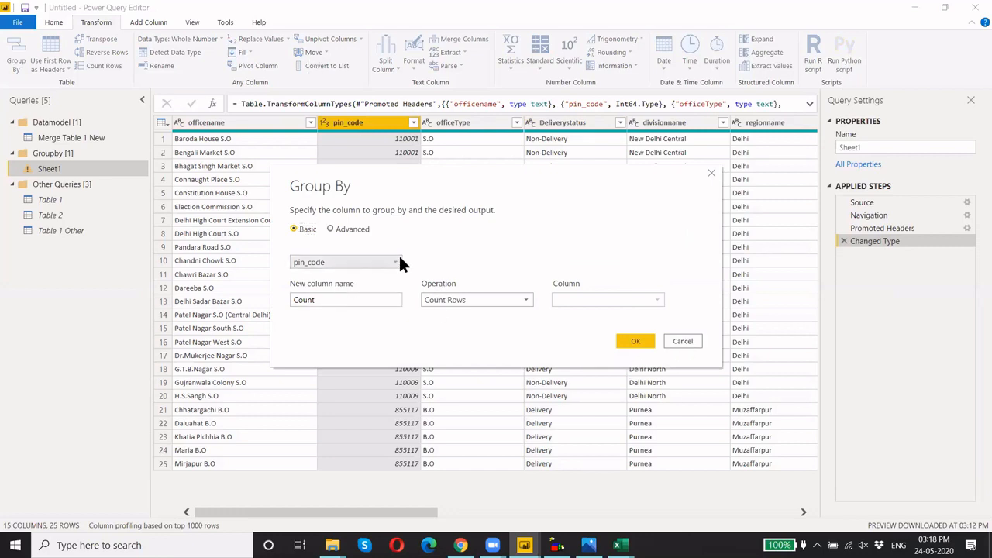
pyautogui.click(683, 343)
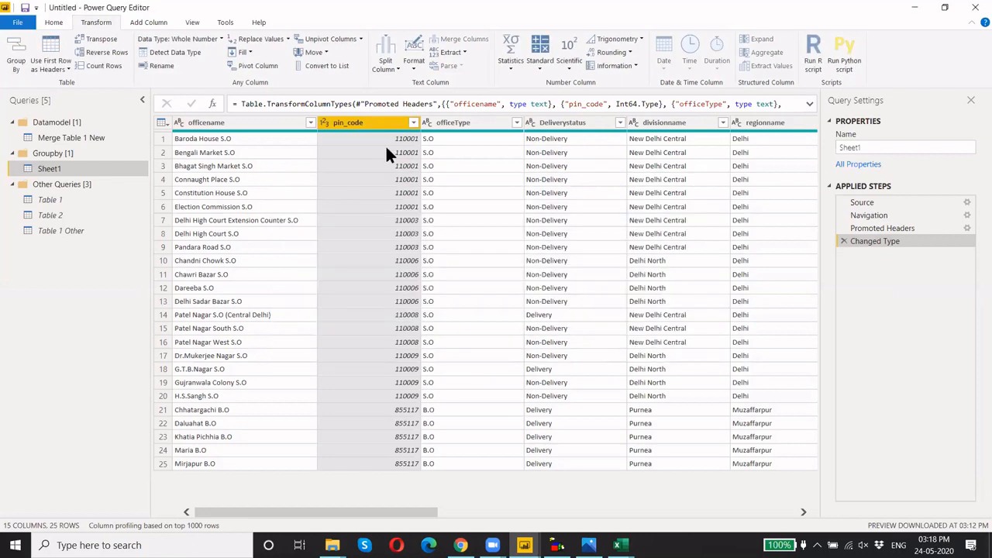
pyautogui.keyDown('ctrl'); pyautogui.click(449, 122); pyautogui.keyUp('ctrl')
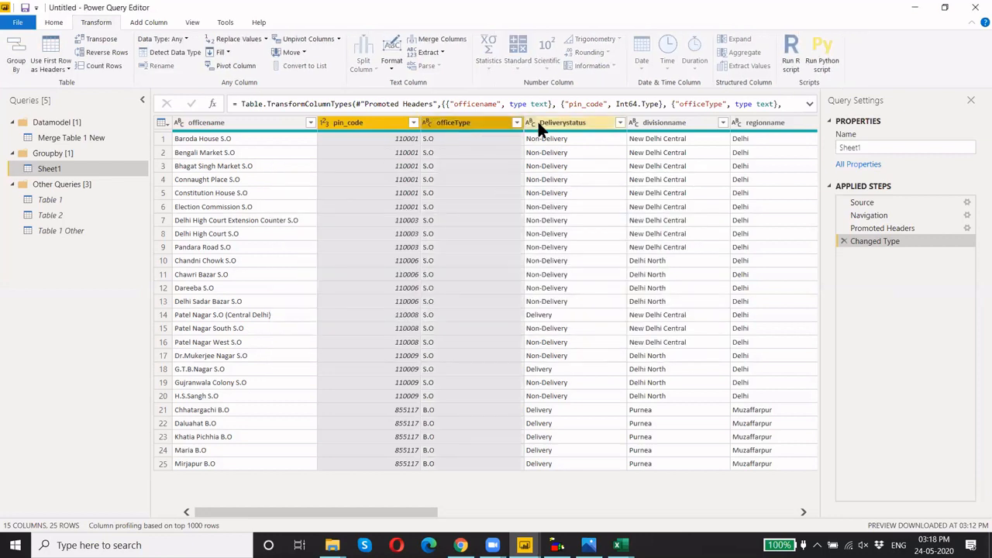
pyautogui.click(17, 56)
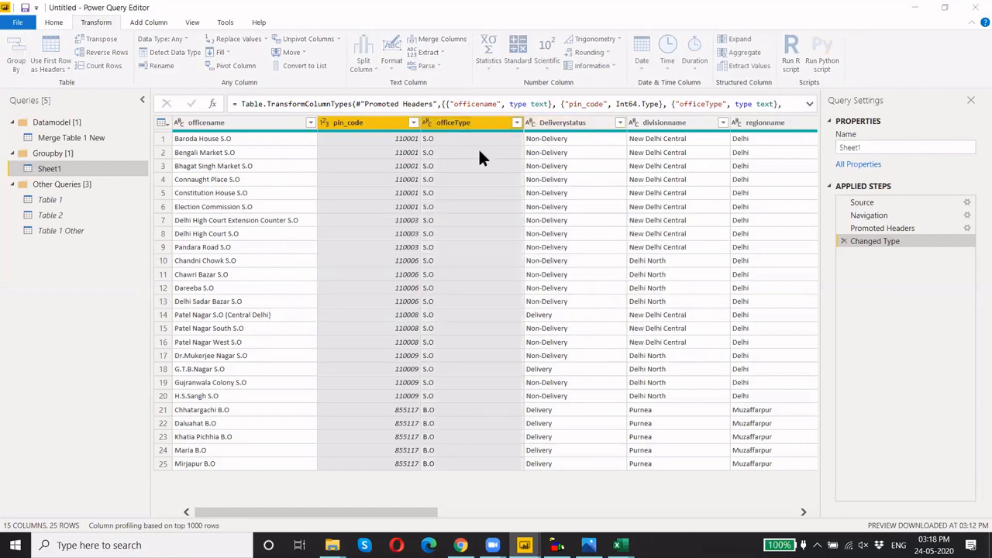
pyautogui.click(322, 260)
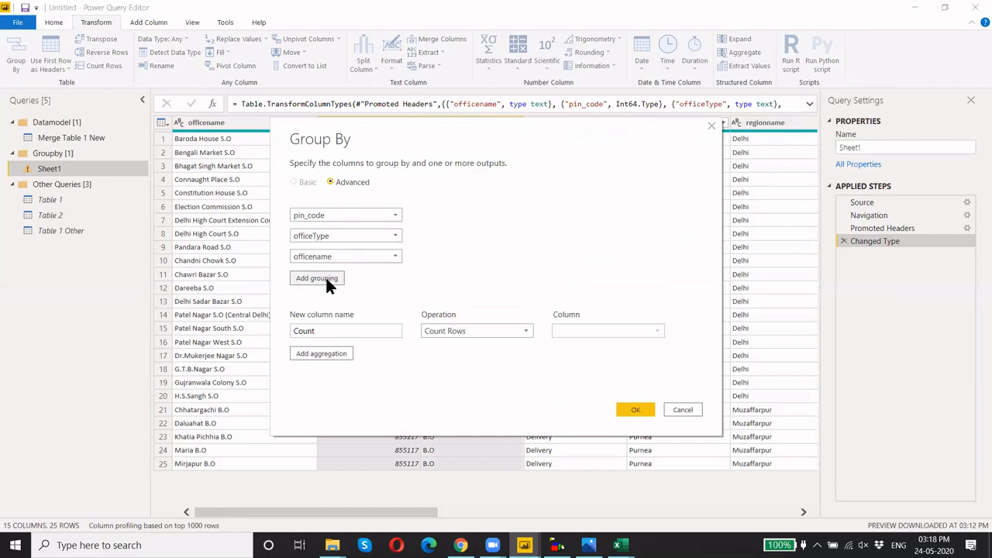
# Set the three grouping columns to officename, pin_code and Deliverystatus, in that order
pyautogui.click(396, 215)
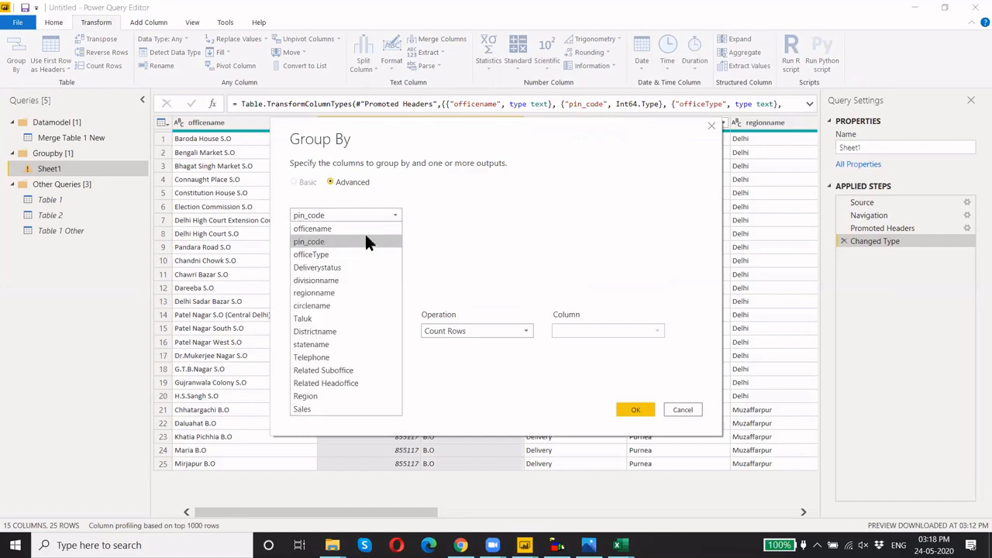
pyautogui.click(361, 229)
pyautogui.click(387, 236)
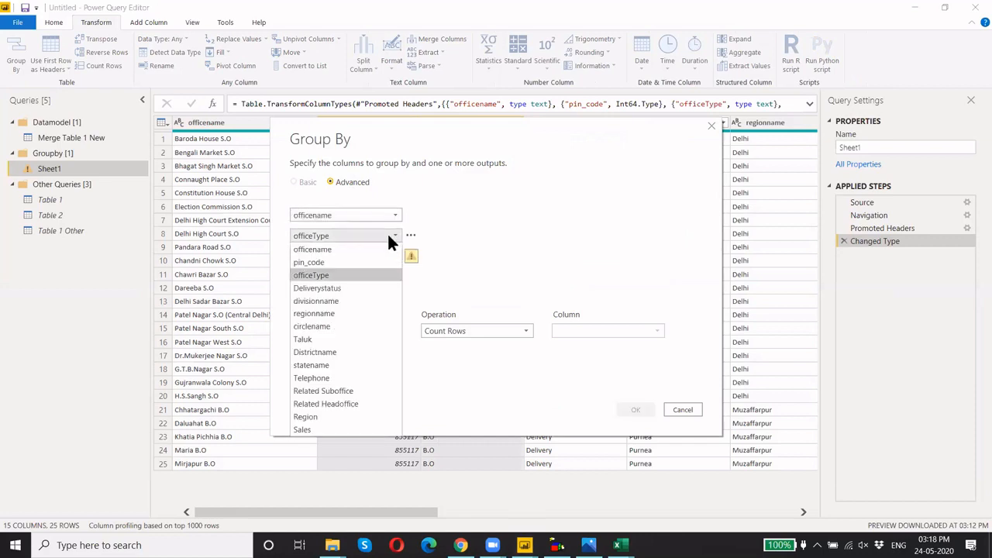
pyautogui.click(342, 263)
pyautogui.click(341, 258)
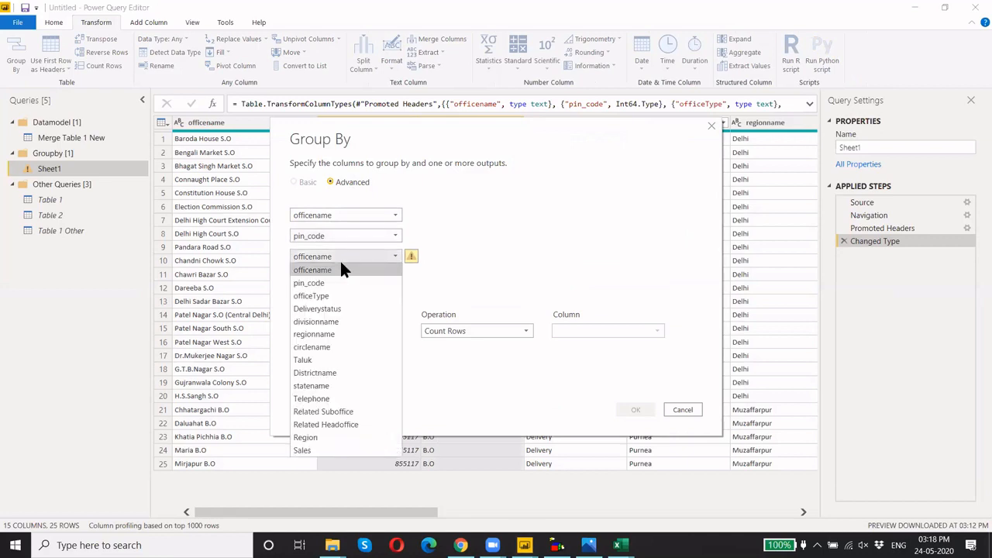
pyautogui.click(349, 309)
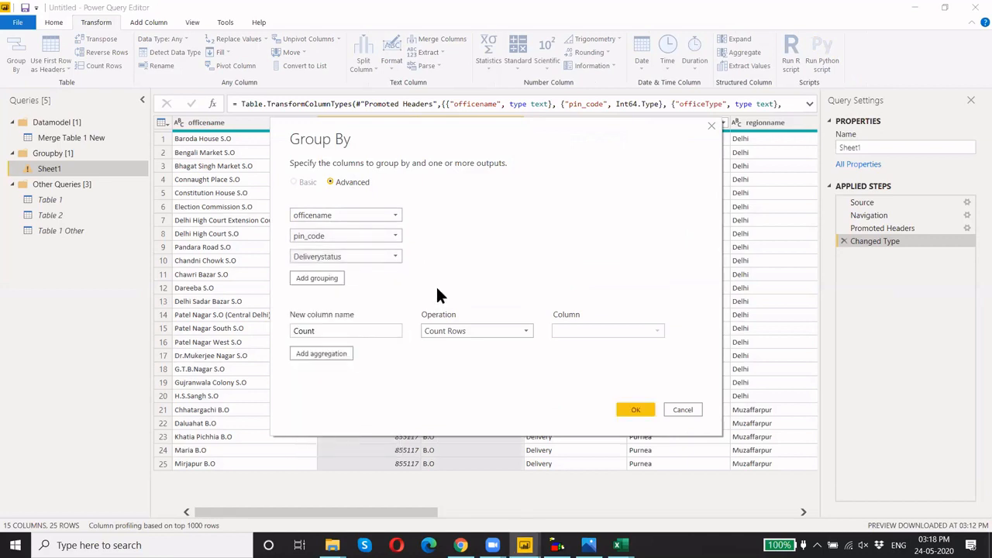
# Add a fourth grouping, then reduce the list to pin_code followed by officename by deleting the extra groupings and moving pin_code up
pyautogui.click(326, 279)
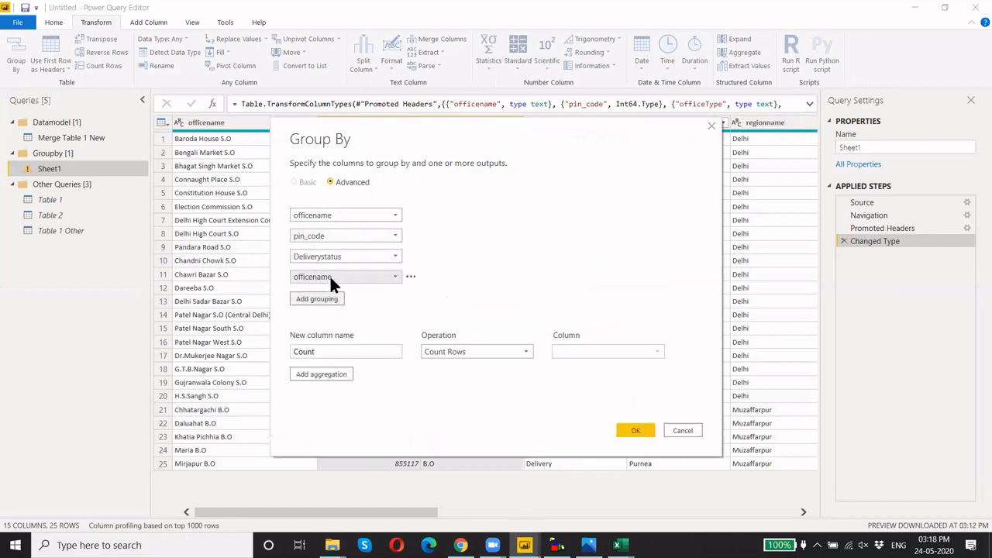
pyautogui.click(391, 275)
pyautogui.click(414, 266)
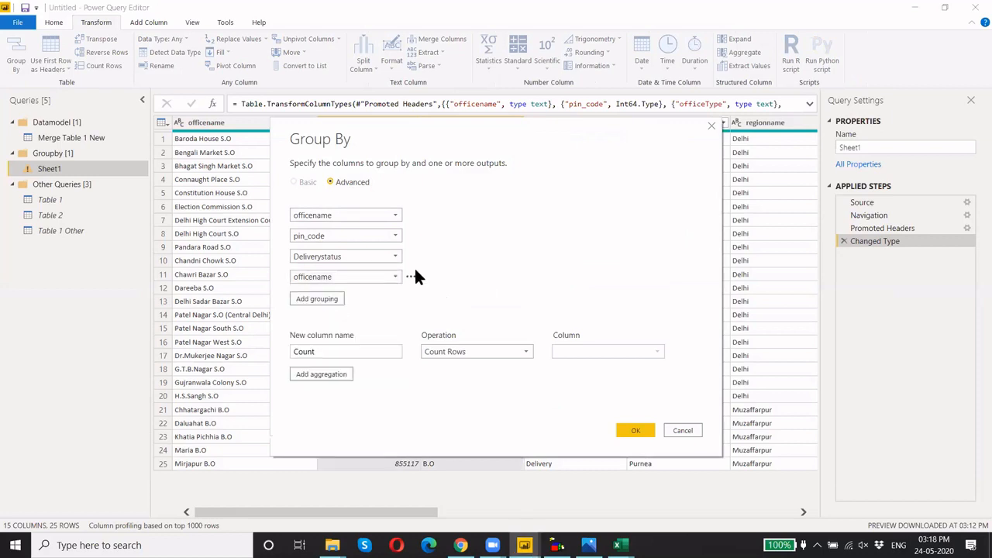
pyautogui.click(412, 254)
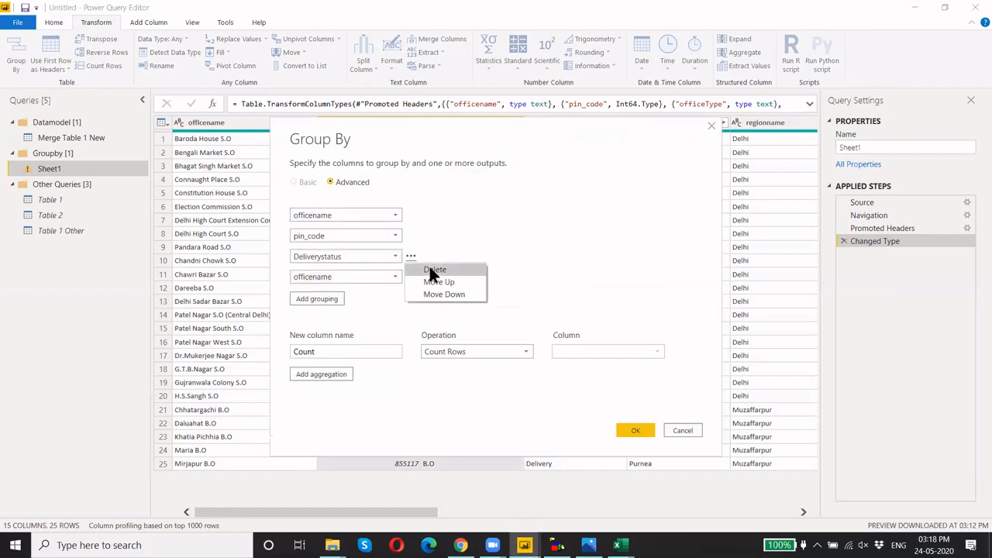
pyautogui.click(430, 267)
pyautogui.click(426, 256)
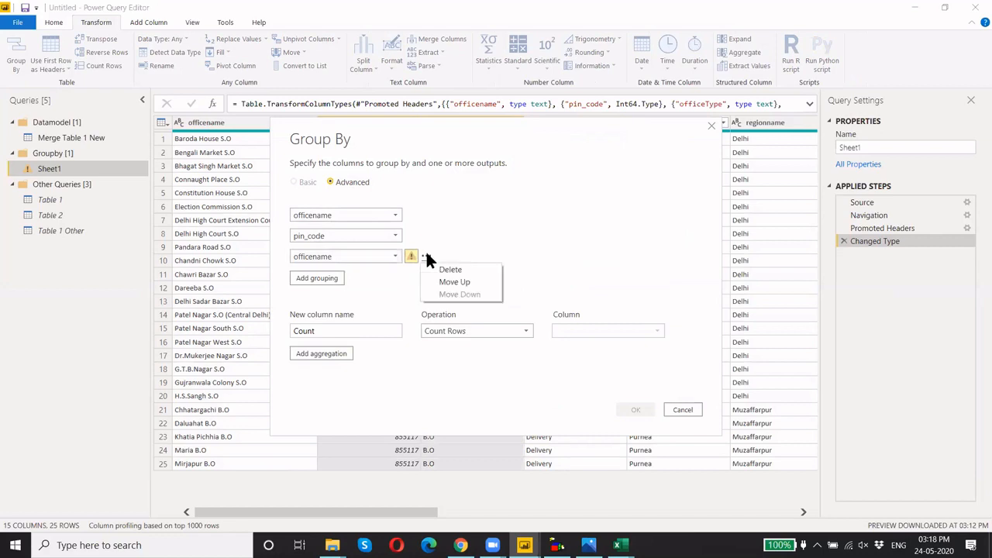
pyautogui.click(450, 270)
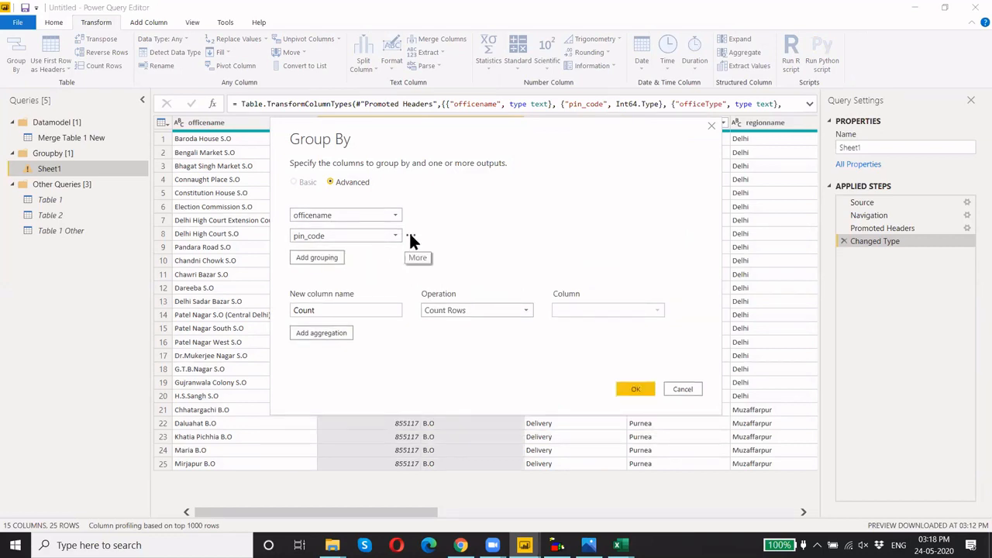
pyautogui.click(410, 234)
pyautogui.click(434, 259)
# Define the aggregation as a new column named Sum OF Sales that sums the Sales column
pyautogui.doubleClick(334, 311)
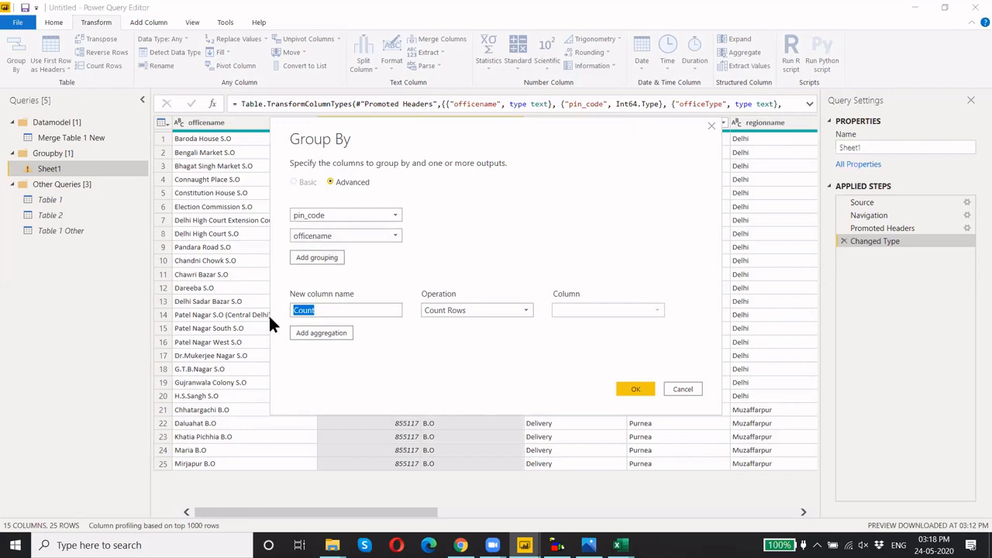
pyautogui.write('Sum OF Sales')
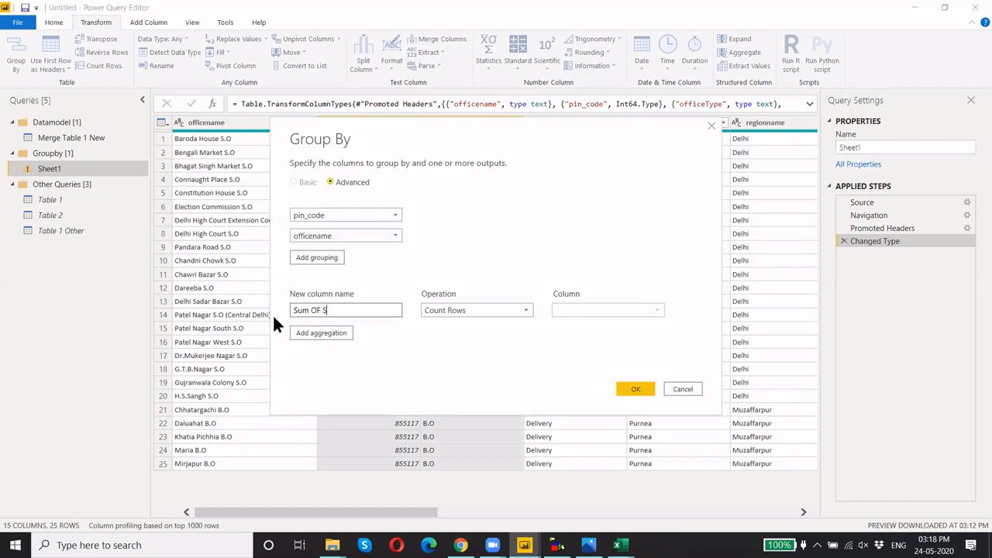
pyautogui.click(463, 309)
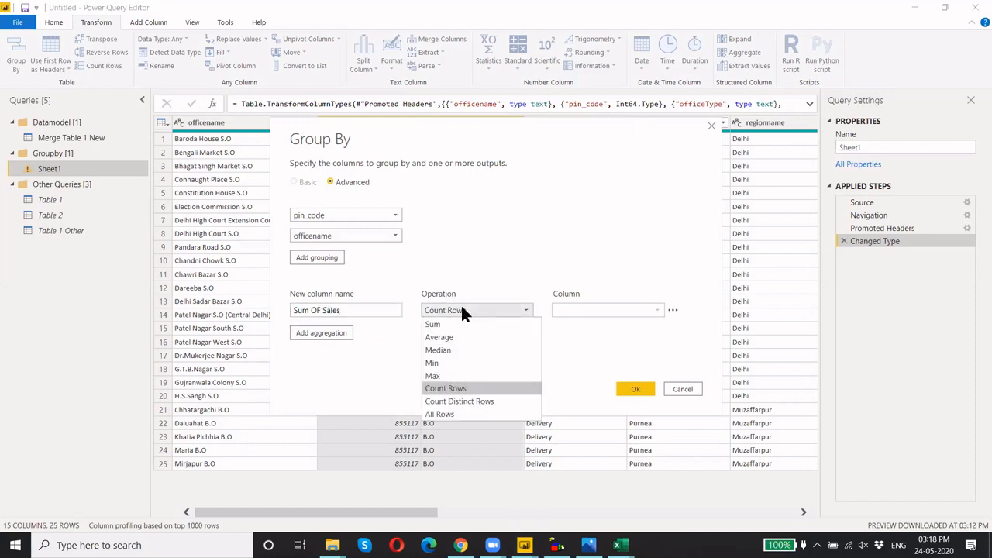
pyautogui.click(485, 326)
pyautogui.click(629, 313)
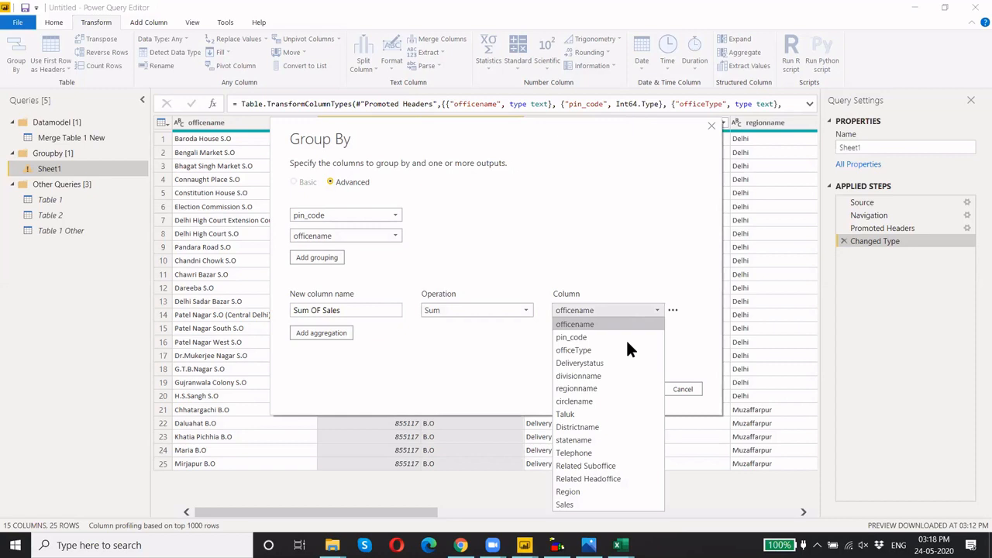
pyautogui.click(605, 504)
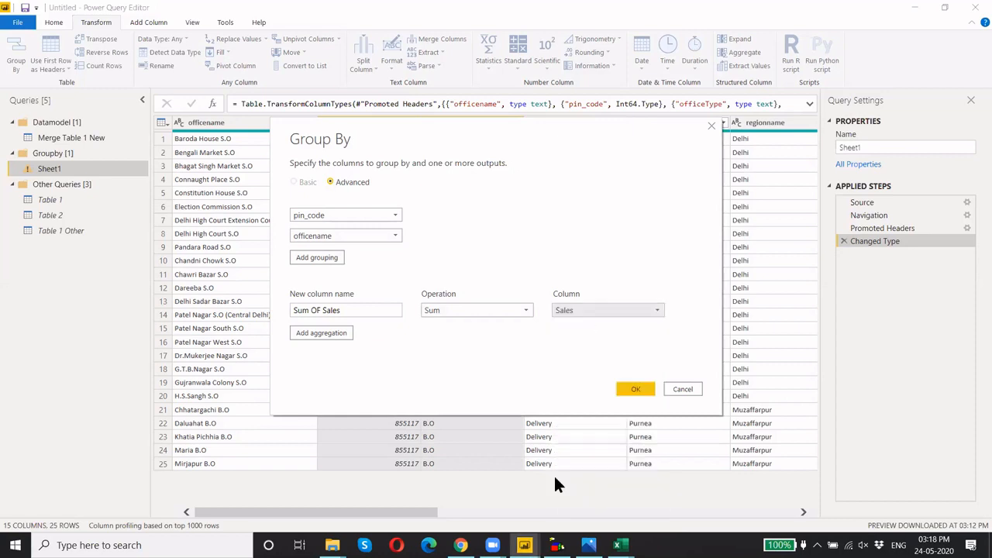
# Add a second aggregation named Count OF Sales that uses the Count Rows operation
pyautogui.click(321, 333)
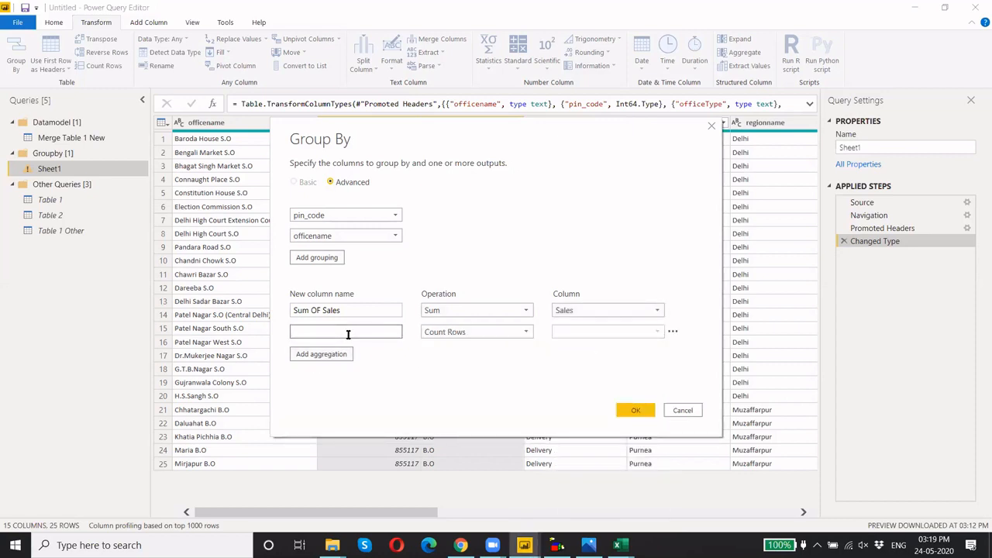
pyautogui.write('Count OF Sales')
pyautogui.click(477, 332)
pyautogui.click(478, 332)
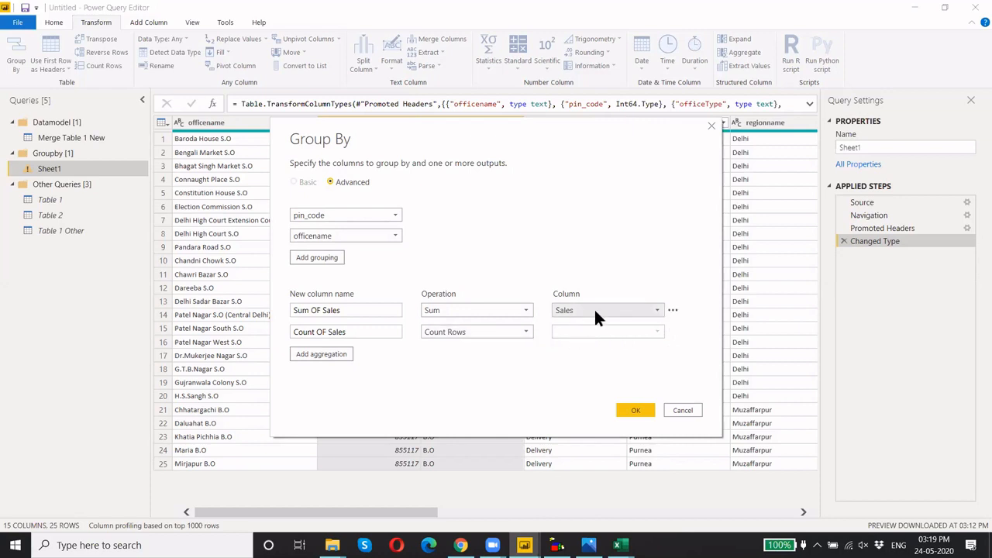
pyautogui.click(621, 309)
pyautogui.click(618, 308)
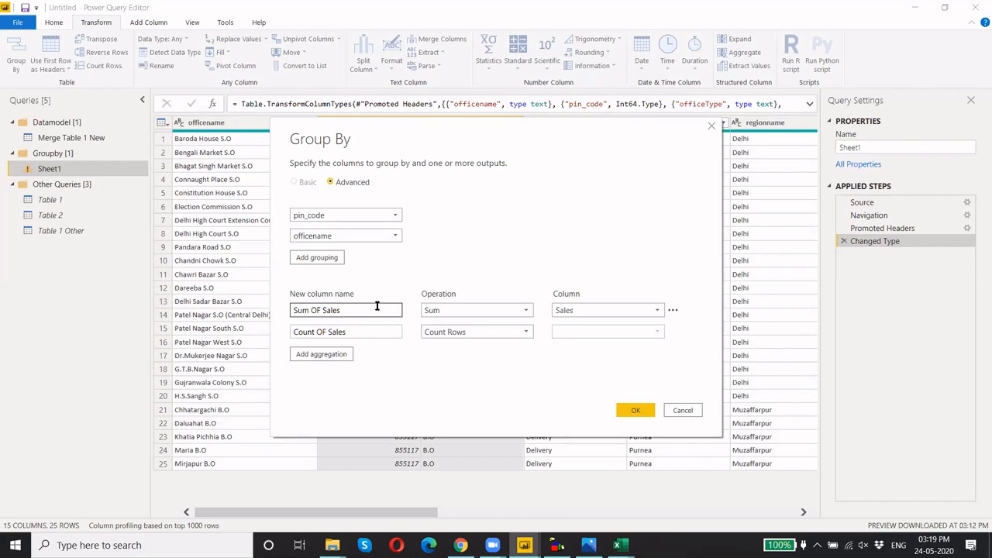
# Apply the pin_code and officename grouping to Sheet1, then remove the Grouped Rows step
pyautogui.click(627, 407)
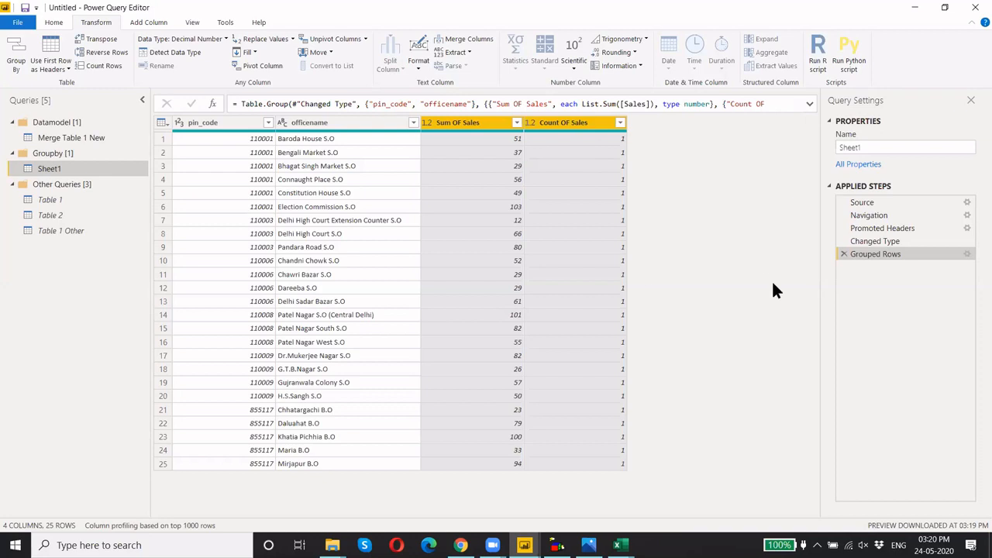
pyautogui.click(844, 254)
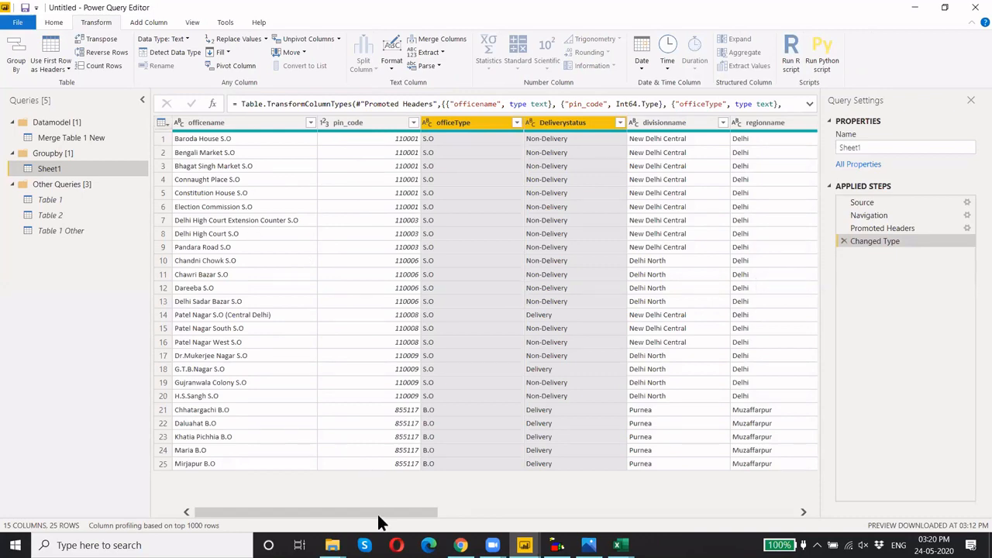
pyautogui.moveTo(377, 512); pyautogui.dragTo(306, 477)
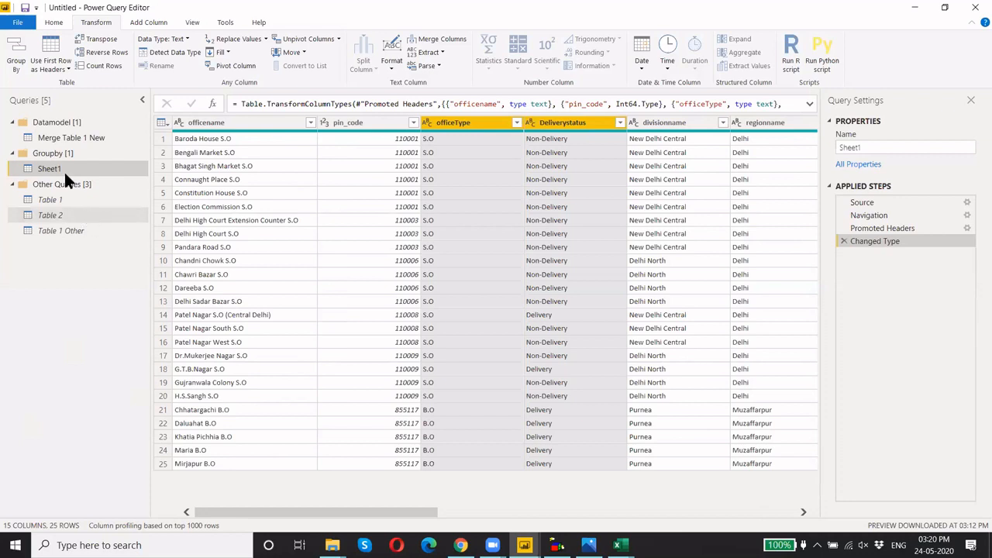
# Switch to the Gropby Example.xlsx workbook in Excel and clear the data pasted on Sheet3
pyautogui.moveTo(617, 545)
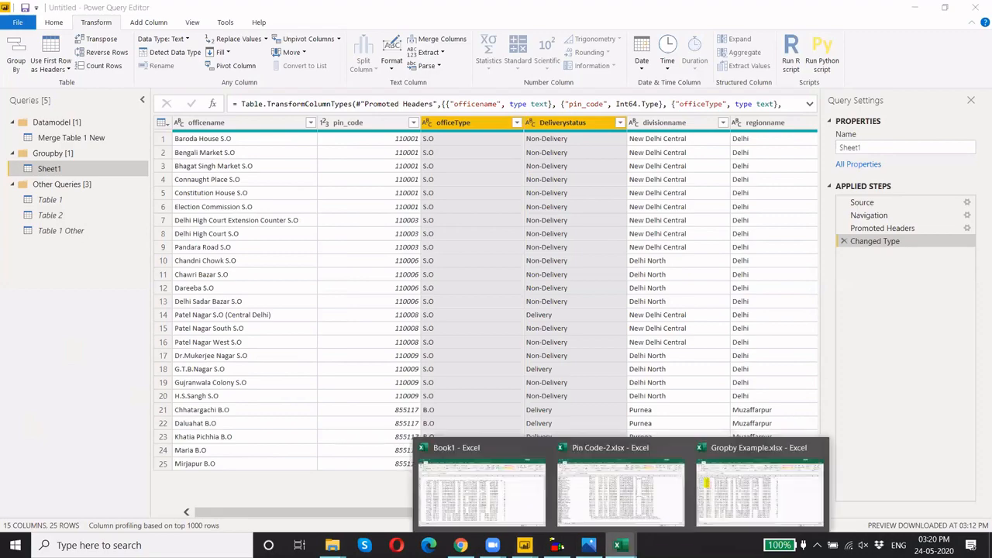
pyautogui.click(780, 479)
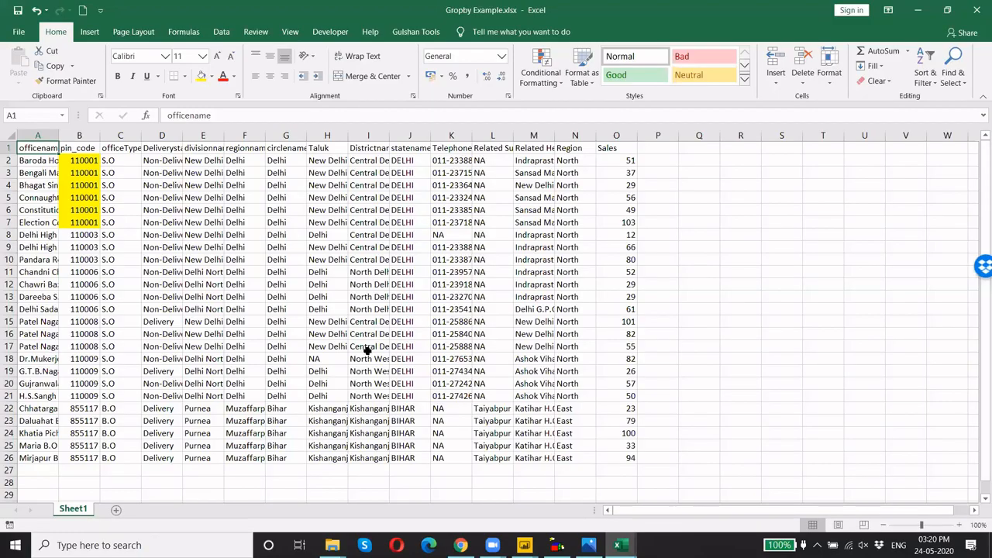
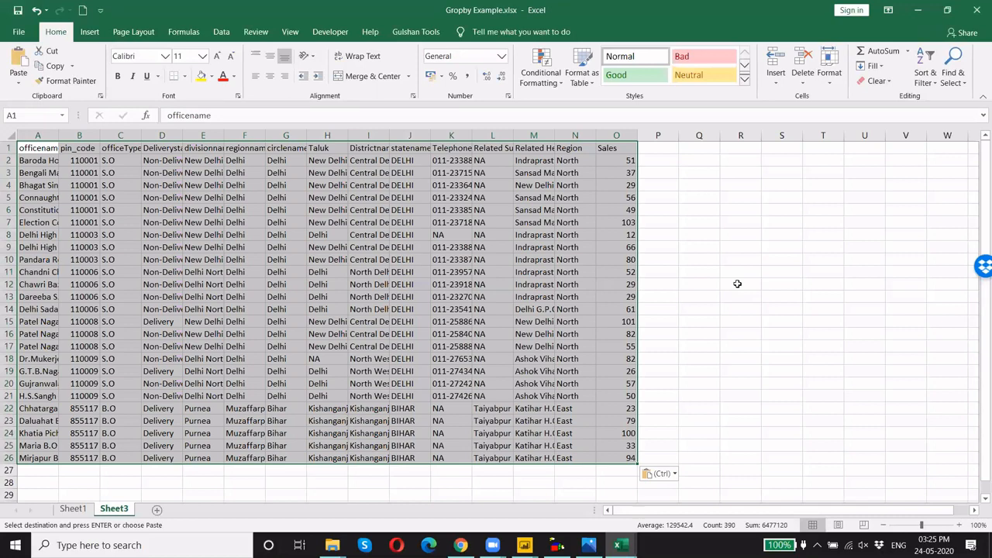
pyautogui.press('Delete')
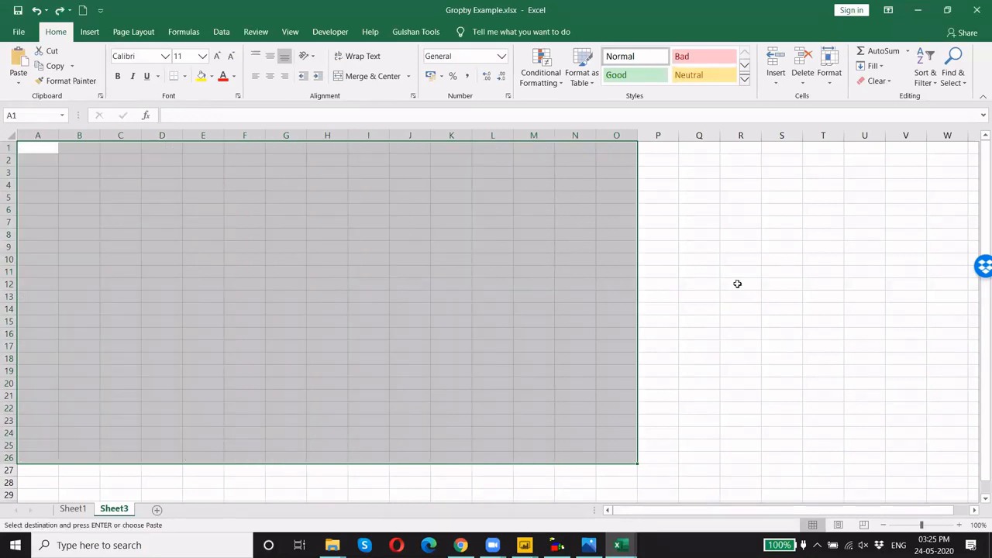
# Paste the copied Sheet1 table into Sheet3 using Paste Special with the Transpose option
pyautogui.click(78, 512)
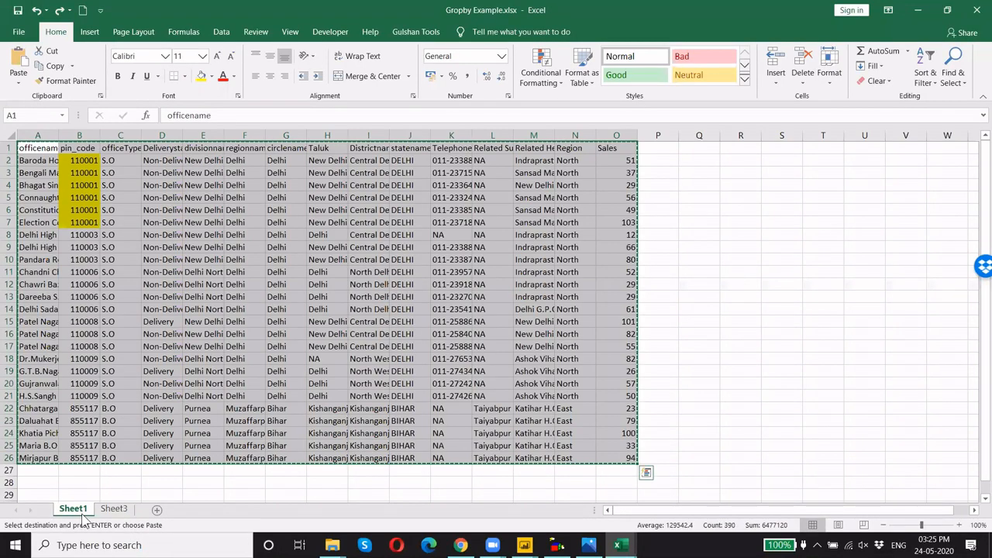
pyautogui.click(111, 515)
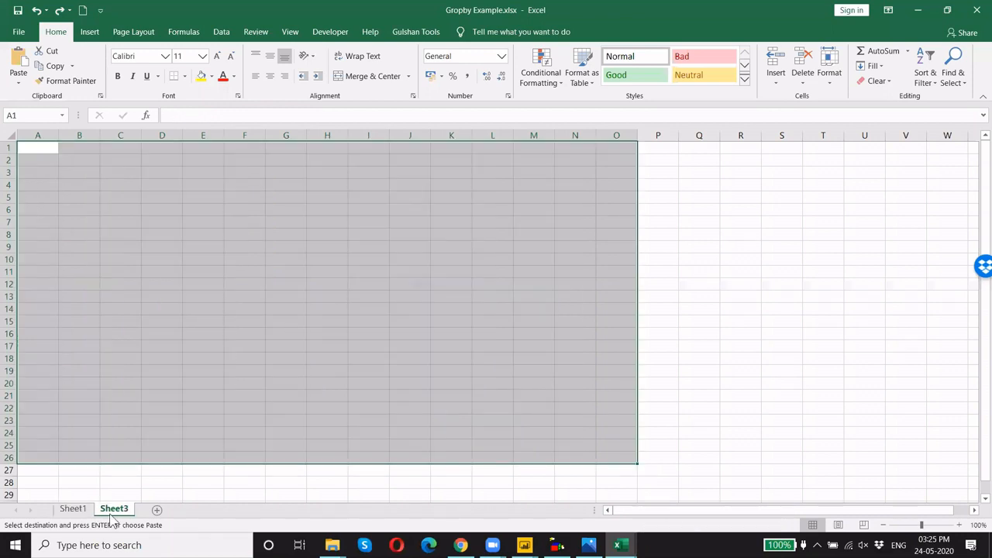
pyautogui.hotkey('ctrl', 'alt', 'v')
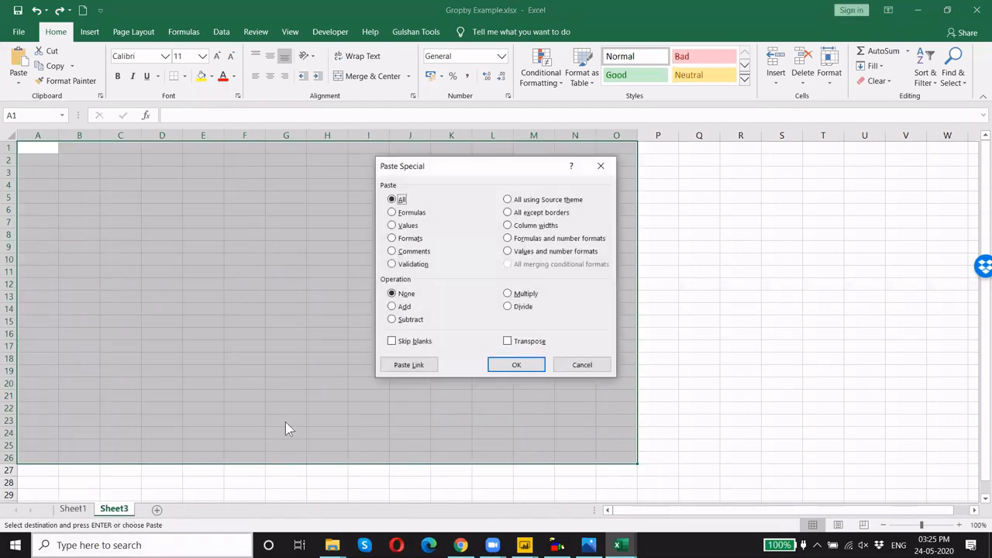
pyautogui.click(507, 341)
pyautogui.click(515, 365)
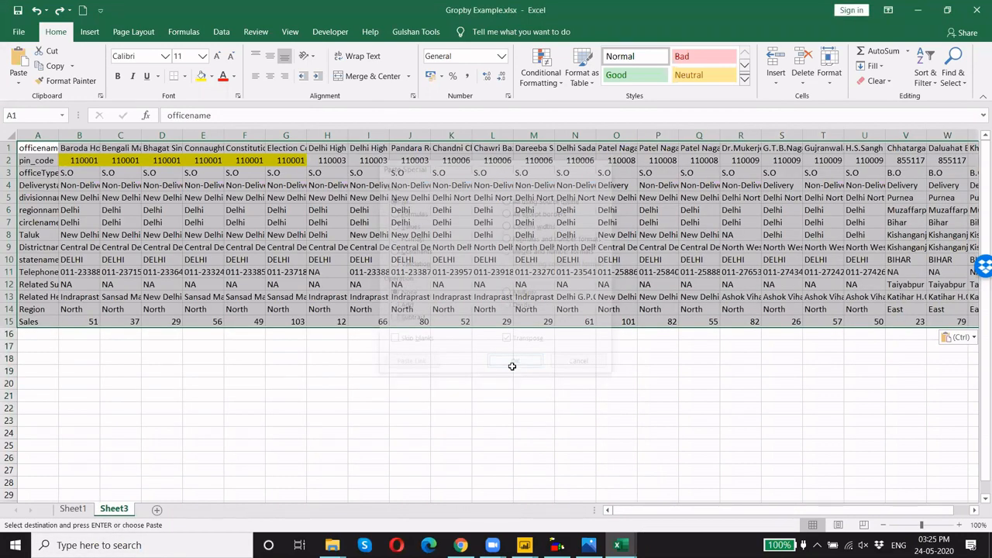
# Fill the field names in column A of Sheet3, from officename down to Sales, with yellow
pyautogui.hotkey('ctrl', 'Left')
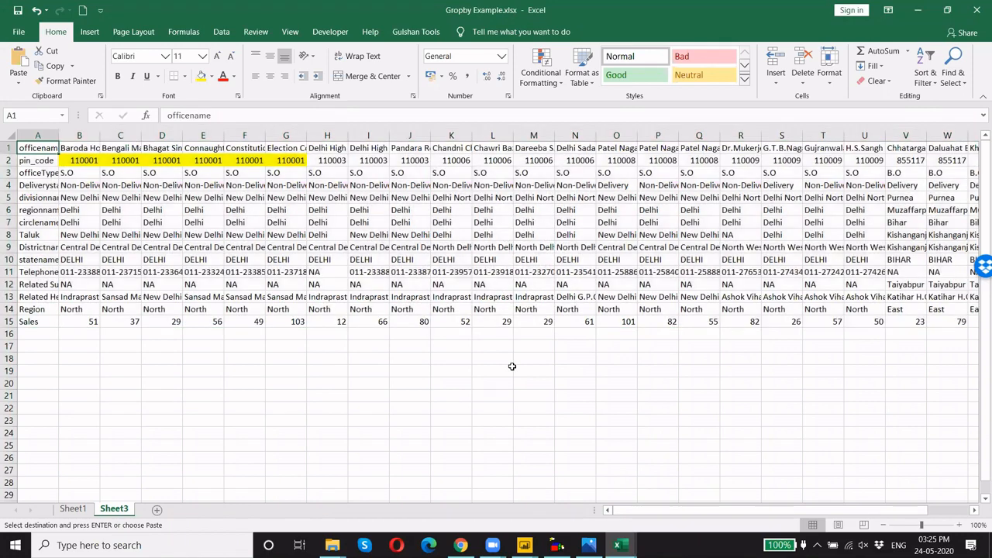
pyautogui.hotkey('ctrl', 'Right')
pyautogui.hotkey('ctrl', 'Left')
pyautogui.hotkey('ctrl', 'shift', 'Down')
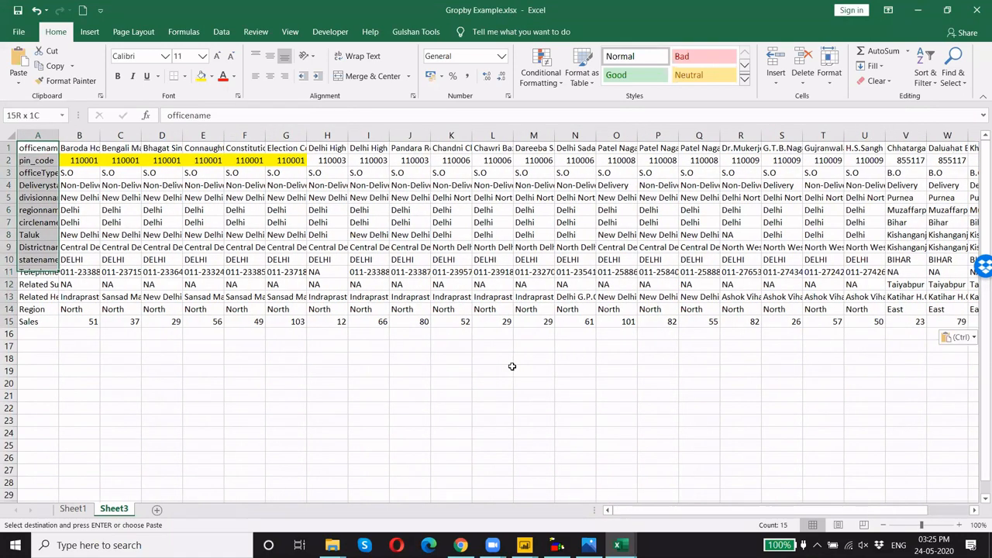
pyautogui.click(202, 78)
# Examine the transposed table on Sheet3, checking its full width and the field names in column A
pyautogui.hotkey('ctrl', 'Right')
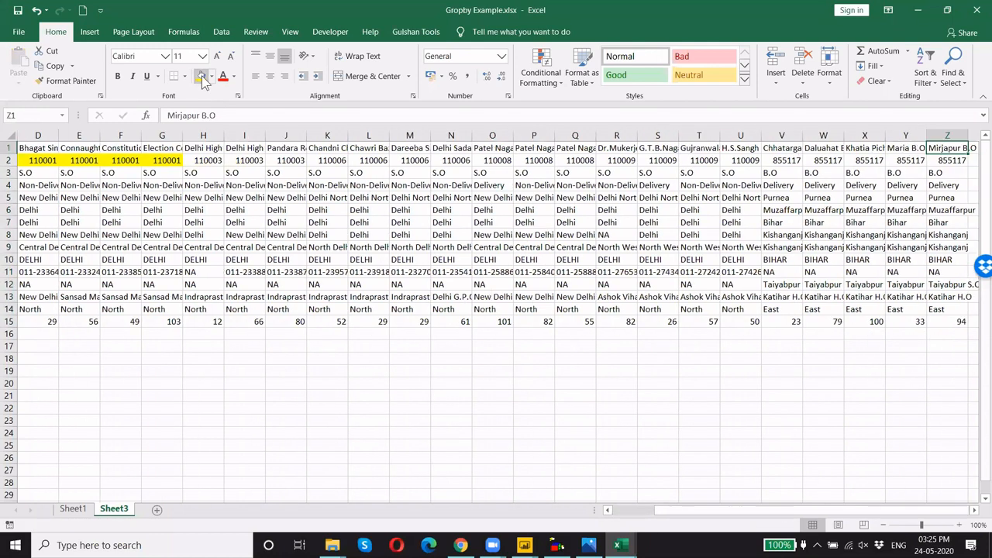
pyautogui.hotkey('ctrl', 'Left')
pyautogui.hotkey('ctrl', 'shift', 'Down')
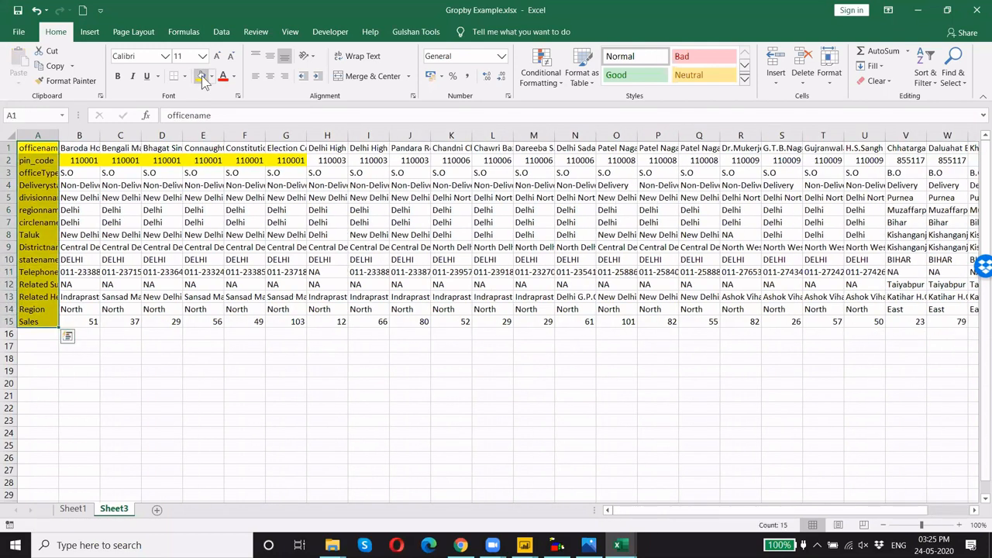
pyautogui.press('Down')
pyautogui.press('Up')
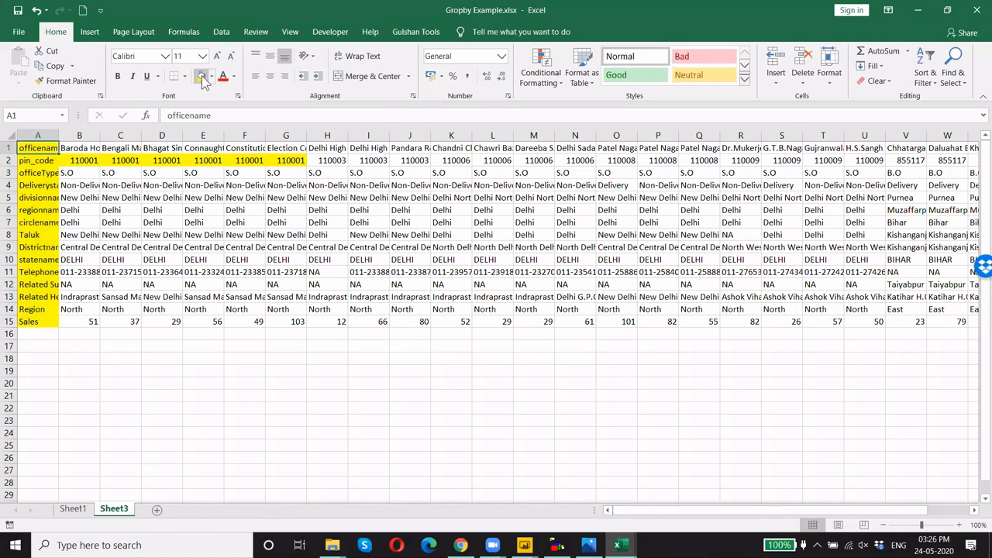
pyautogui.press('Down')
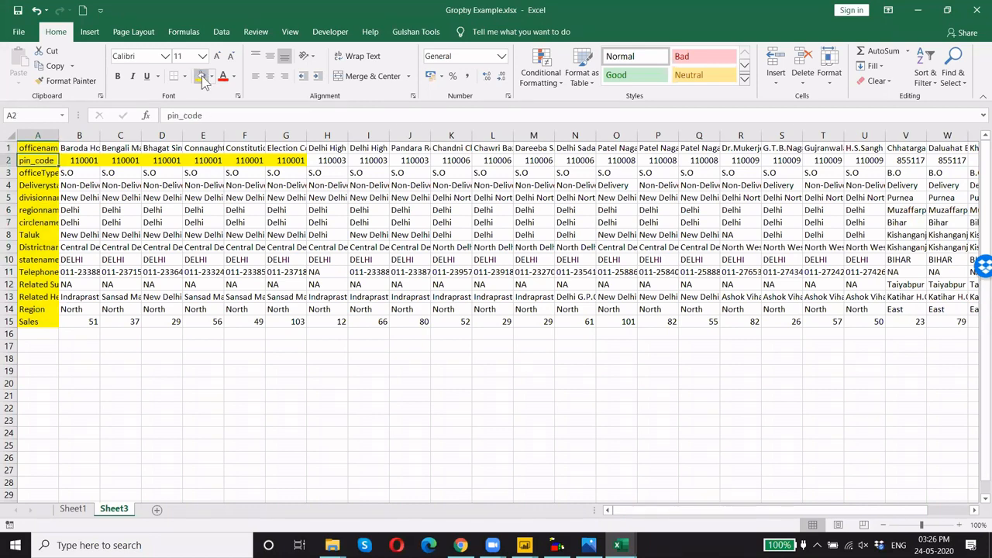
pyautogui.press('Down')
pyautogui.press('Down')
pyautogui.press('Down')
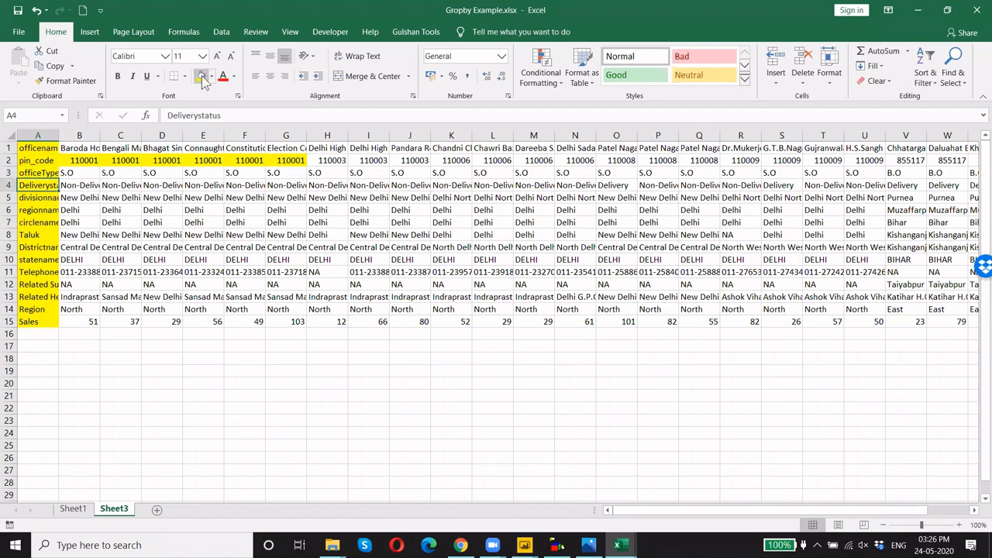
pyautogui.hotkey('ctrl', 'Up')
pyautogui.press('Down')
pyautogui.press('Up')
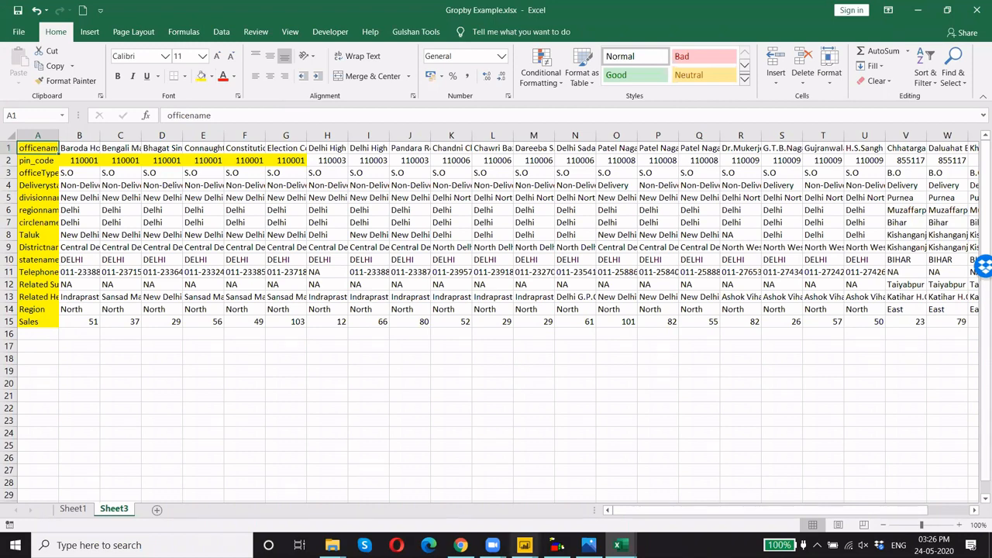
# Switch to Power Query Editor and add Gropby Example.xlsx as a new Excel workbook source
pyautogui.moveTo(524, 545)
pyautogui.click(559, 508)
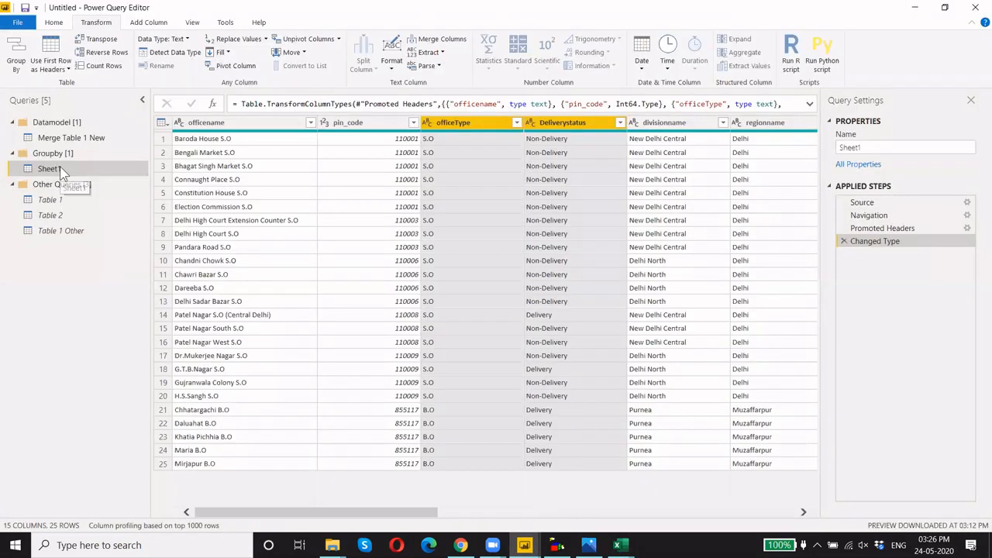
pyautogui.click(58, 21)
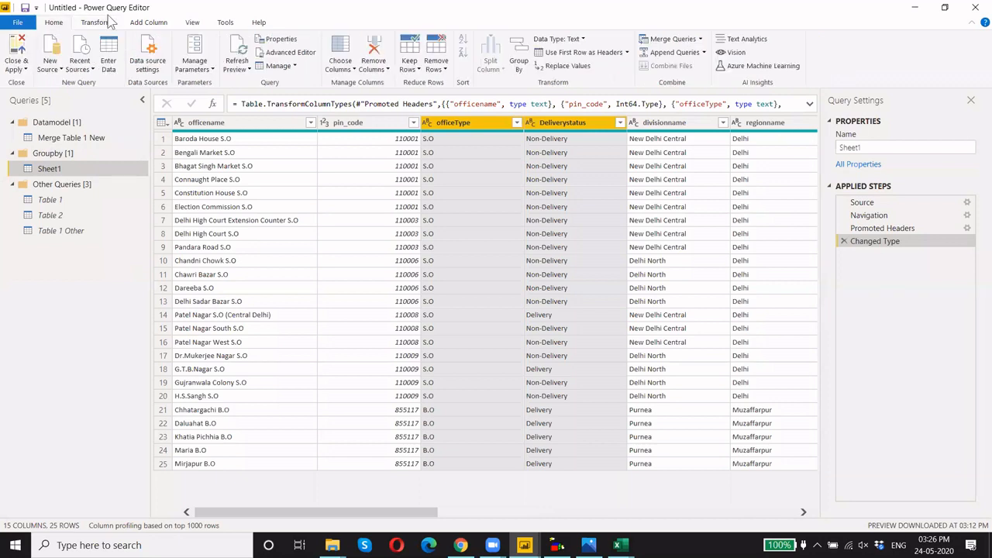
pyautogui.click(49, 48)
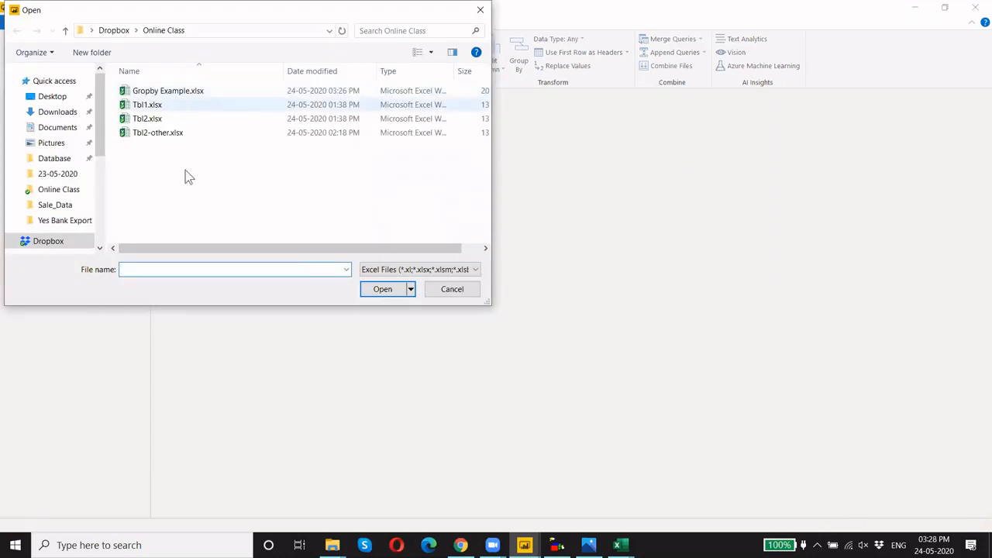
pyautogui.click(178, 93)
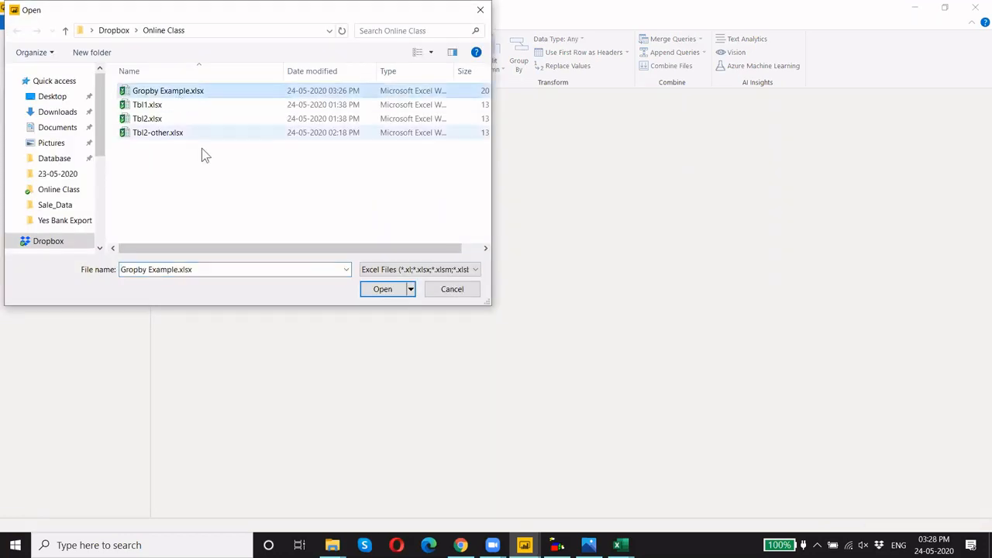
pyautogui.click(382, 289)
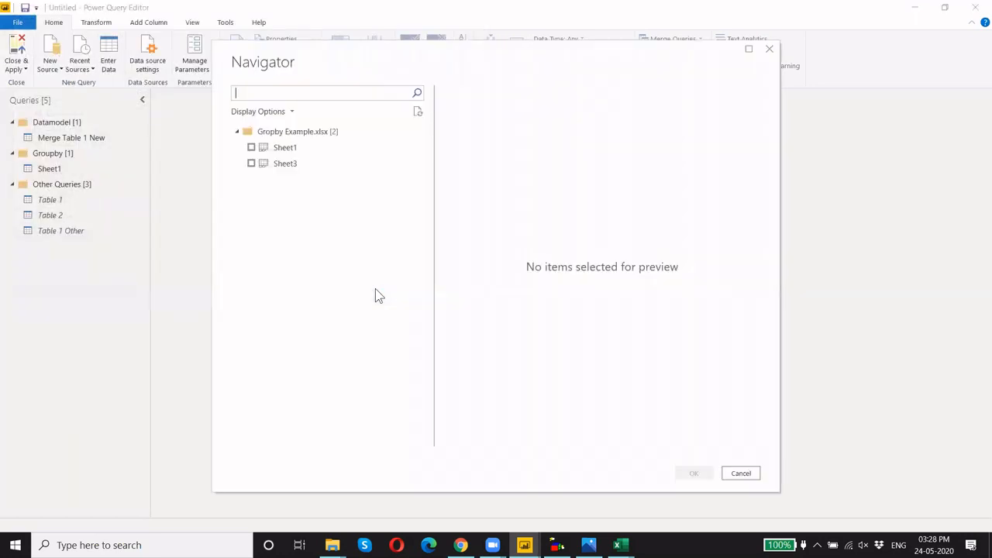
# Preview Sheet3 of the workbook and load it as a new query
pyautogui.click(283, 164)
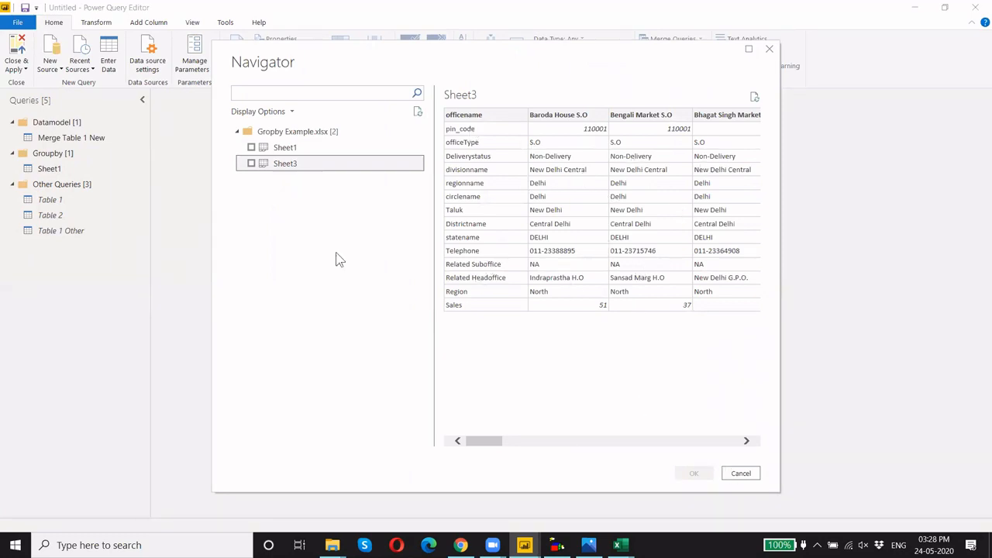
pyautogui.click(251, 163)
pyautogui.click(693, 474)
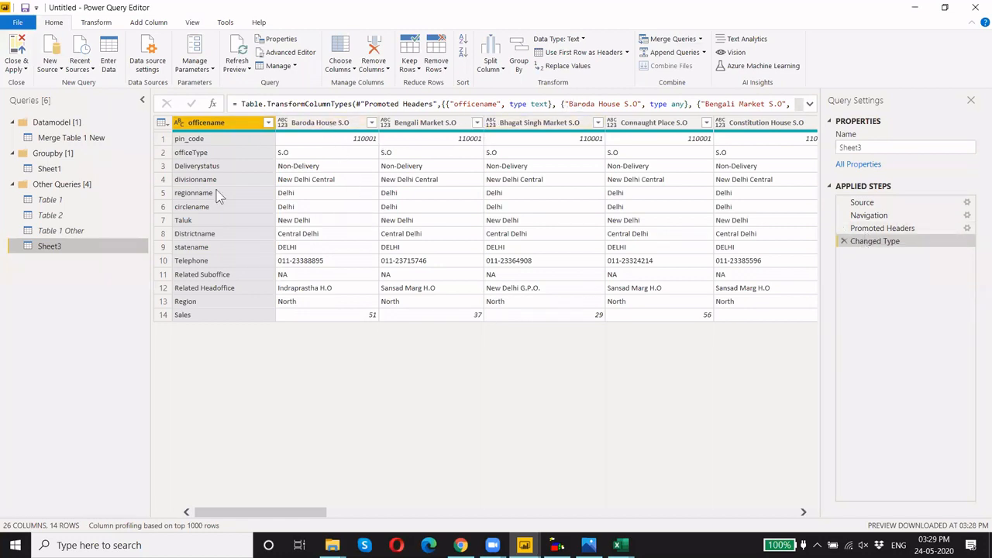
# Remove the Changed Type and Promoted Headers steps from the Sheet3 query, then transpose the table
pyautogui.click(845, 241)
pyautogui.click(844, 228)
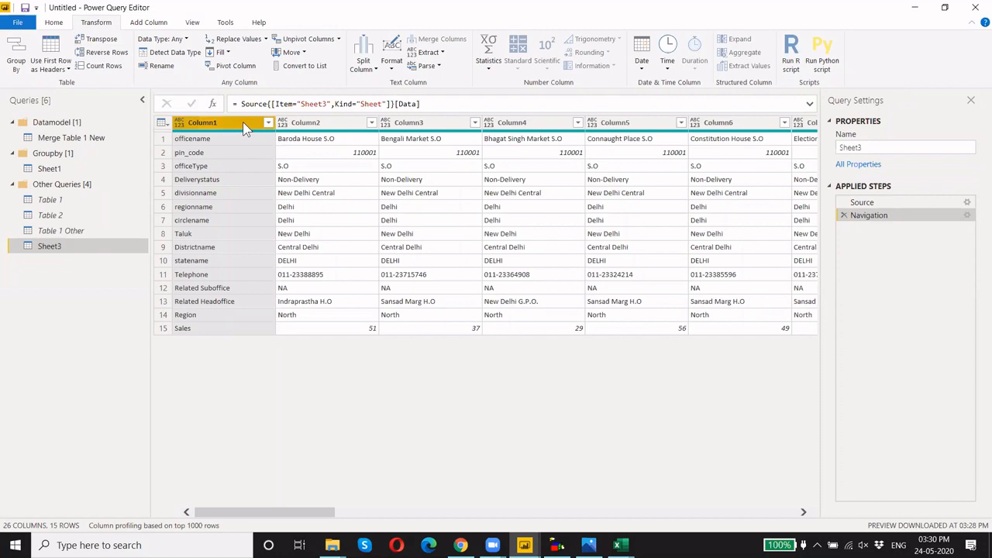
pyautogui.click(110, 43)
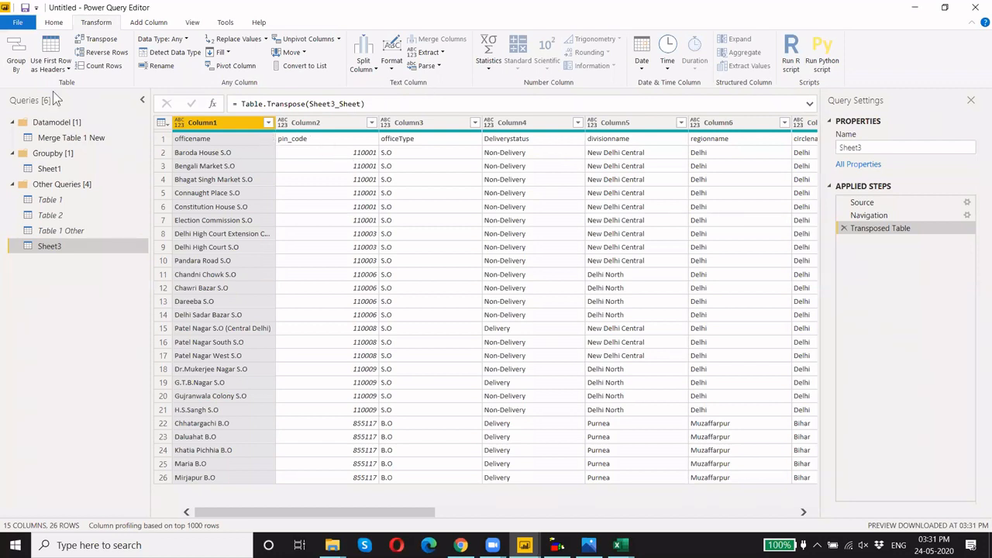
# Use the first row of the transposed Sheet3 table as headers and look across its columns
pyautogui.click(51, 23)
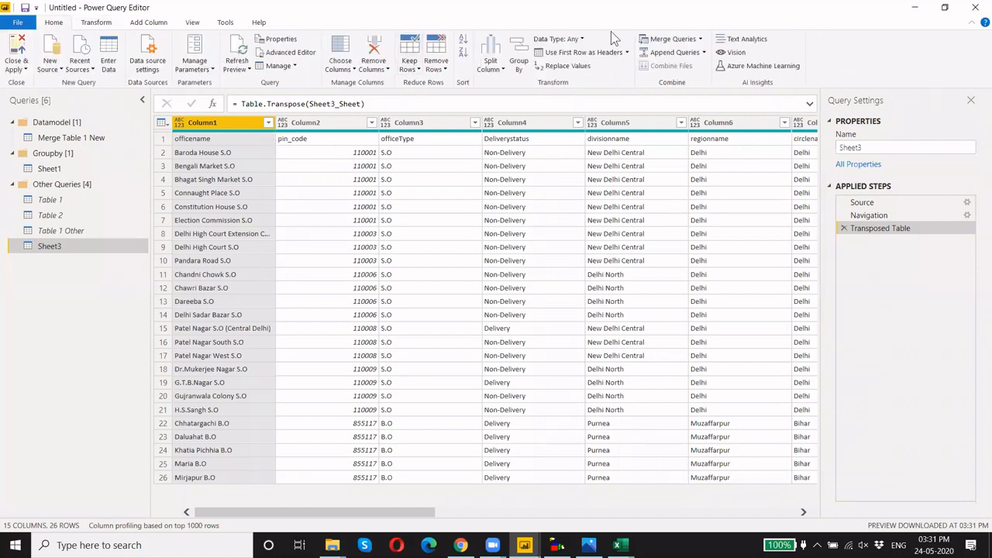
pyautogui.click(584, 52)
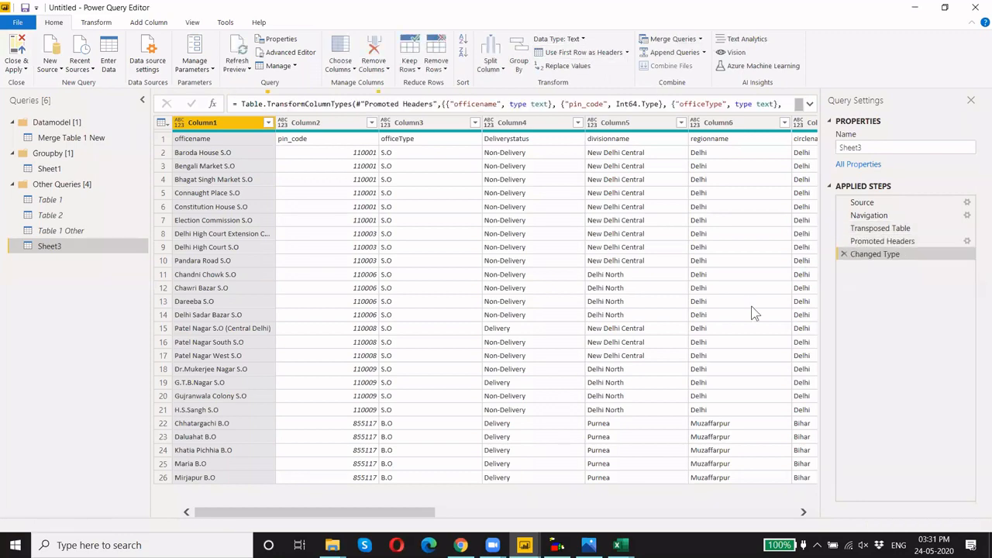
pyautogui.moveTo(421, 519); pyautogui.dragTo(864, 483)
pyautogui.moveTo(695, 484); pyautogui.dragTo(375, 472)
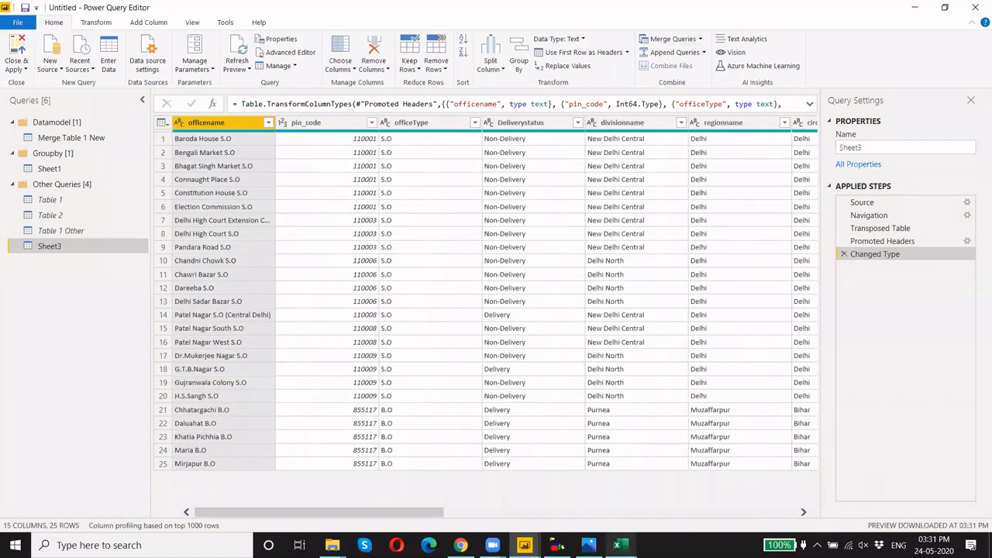
# Switch to Gropby Example.xlsx in Excel and compare the original layout on Sheet1 with the transposed layout on Sheet3
pyautogui.click(619, 544)
pyautogui.click(760, 493)
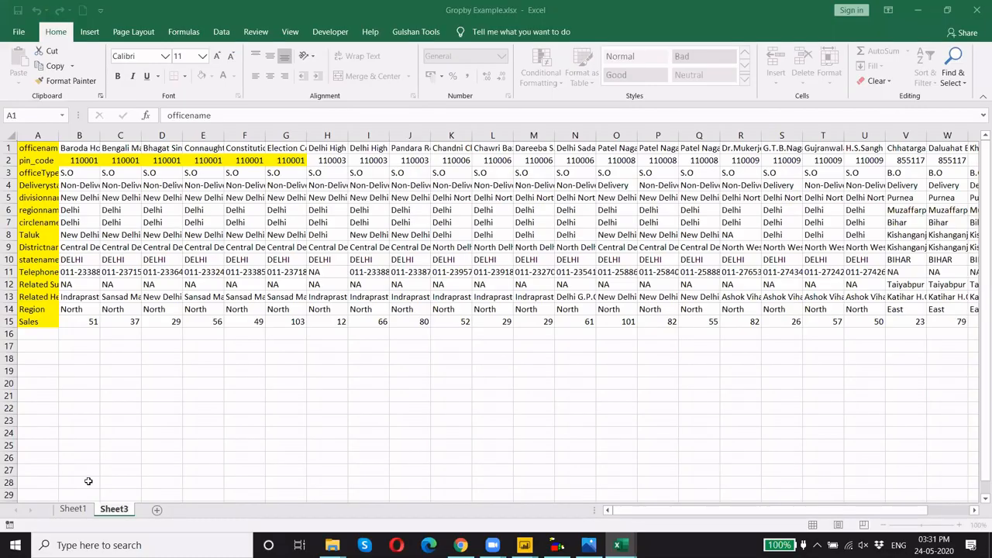
pyautogui.click(191, 446)
pyautogui.click(77, 510)
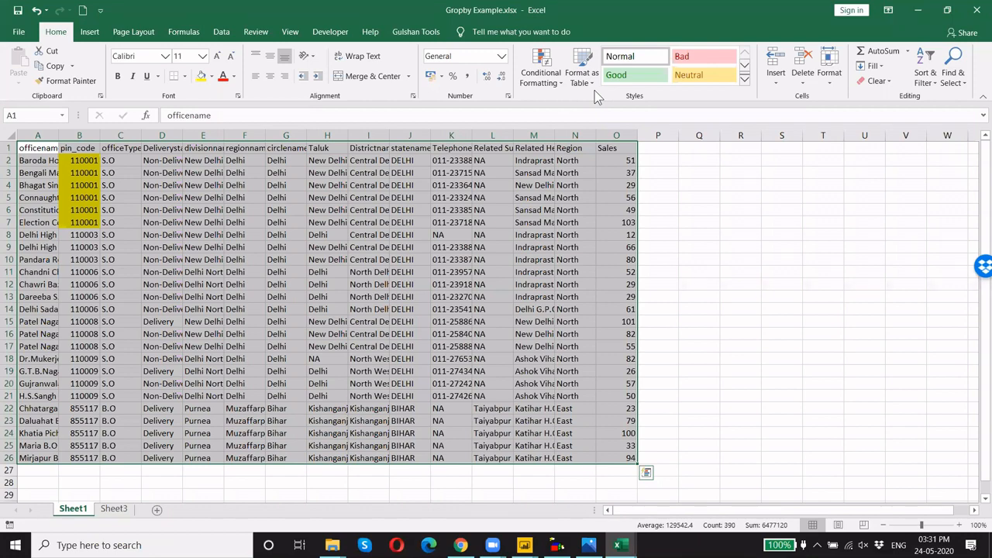
pyautogui.hotkey('ctrl', 'Home')
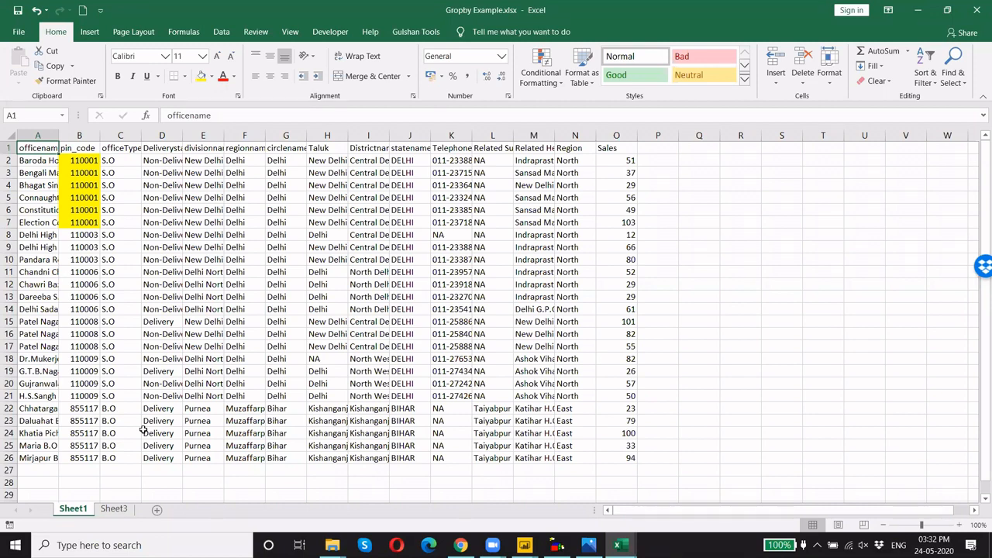
pyautogui.click(116, 511)
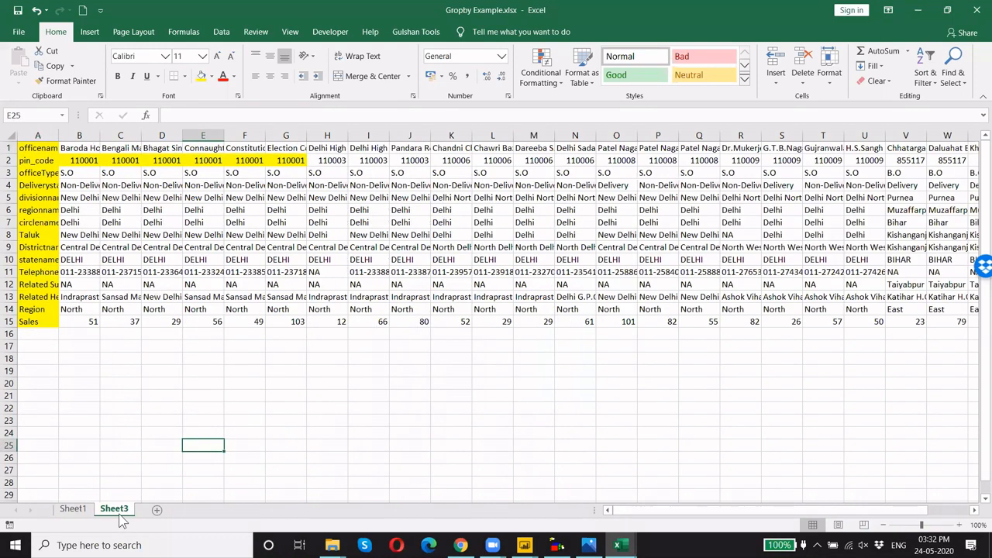
# Select the field labels in column A of Sheet3, from officename down to Sales, and look across the sideways data
pyautogui.press('Up')
pyautogui.press('Up')
pyautogui.press('Up')
pyautogui.press('Up')
pyautogui.press('Up')
pyautogui.press('Up')
pyautogui.press('Up')
pyautogui.press('Up')
pyautogui.press('Up')
pyautogui.press('Up')
pyautogui.press('Up')
pyautogui.press('Up')
pyautogui.press('Up')
pyautogui.press('Up')
pyautogui.press('Up')
pyautogui.press('Up')
pyautogui.press('Up')
pyautogui.press('Up')
pyautogui.press('Up')
pyautogui.press('Up')
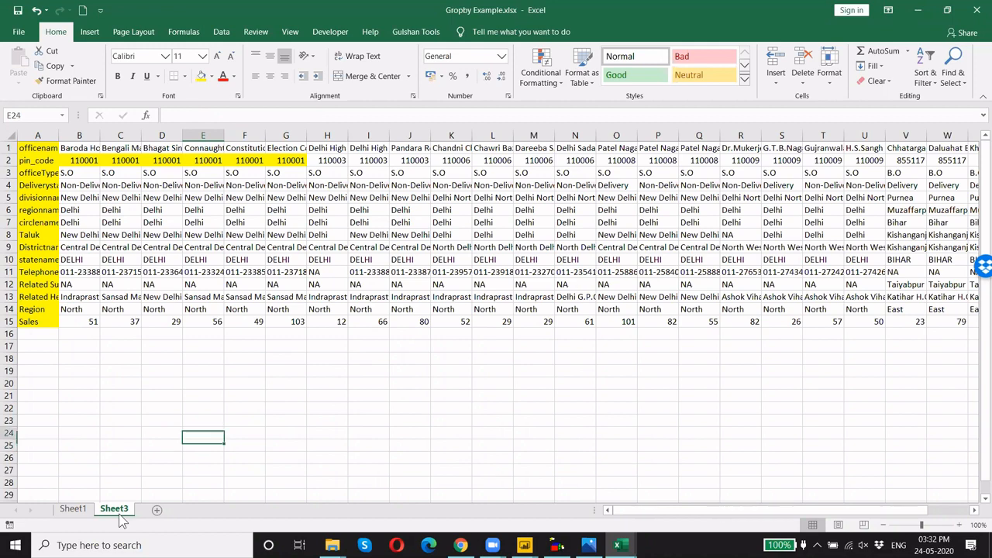
pyautogui.press('Home')
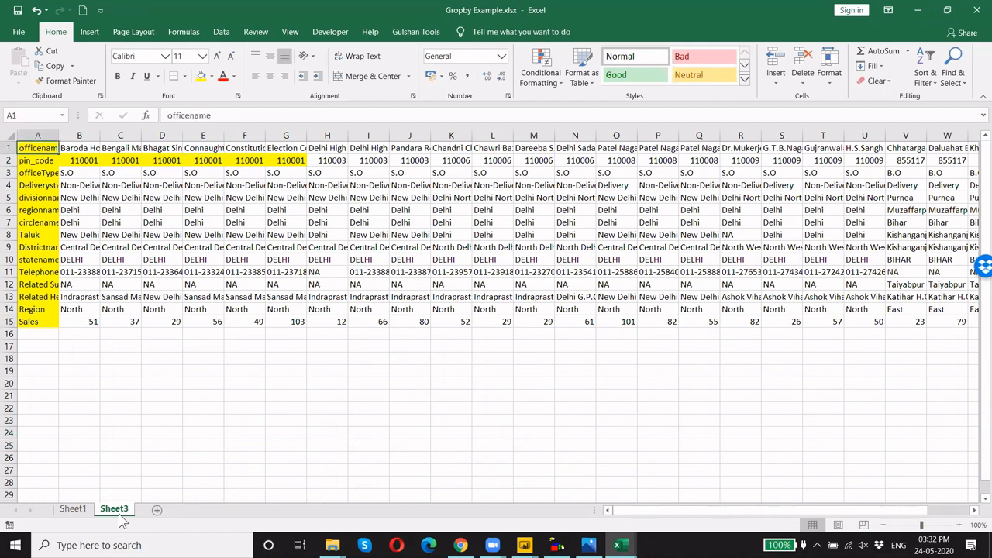
pyautogui.hotkey('ctrl', 'shift', 'Down')
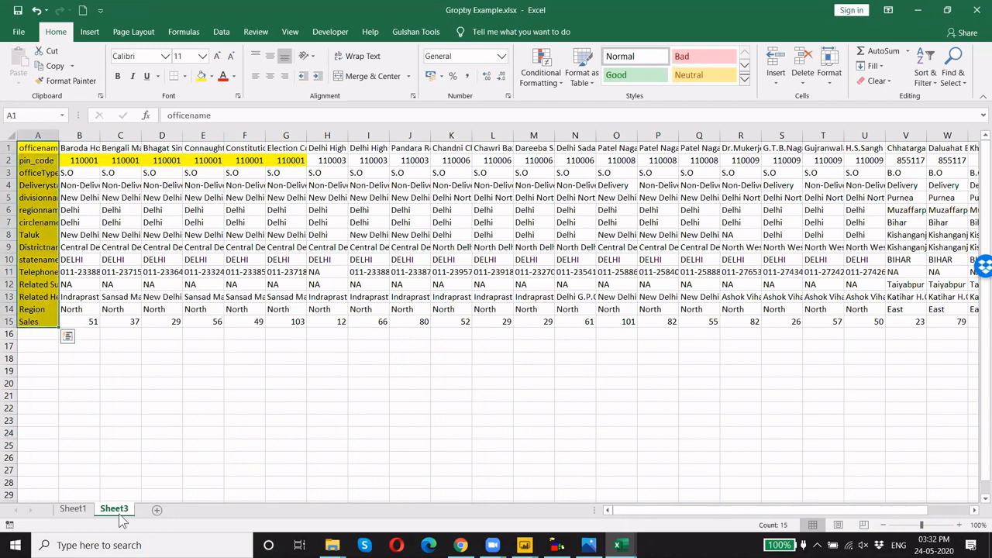
pyautogui.press('Right')
pyautogui.hotkey('ctrl', 'Right')
pyautogui.press('Right')
pyautogui.press('Right')
pyautogui.press('Home')
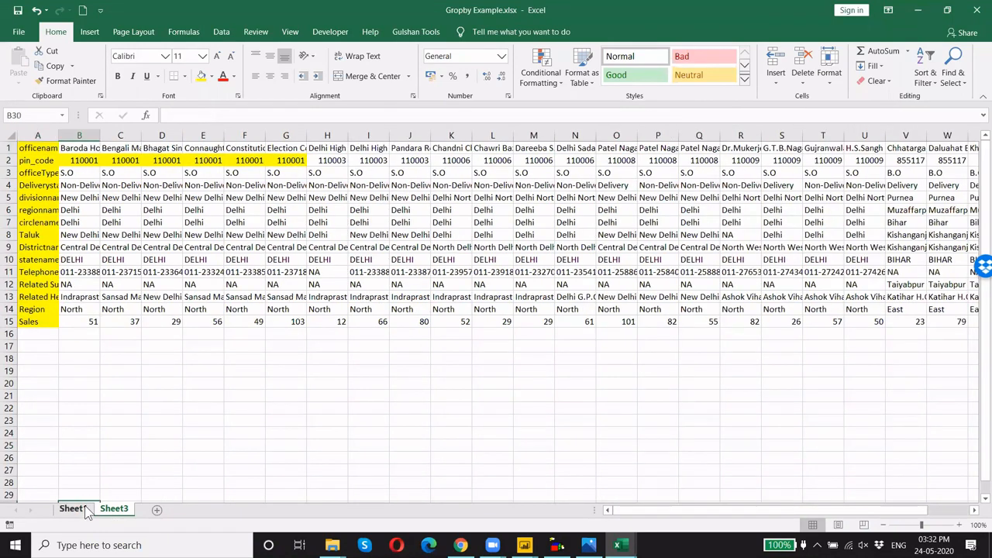
# Check Sheet1 against Sheet3 and highlight the run of header labels down column A of Sheet3
pyautogui.click(86, 510)
pyautogui.click(108, 511)
pyautogui.hotkey('ctrl', 'Up')
pyautogui.hotkey('ctrl', 'Up')
pyautogui.press('Left')
pyautogui.hotkey('ctrl', 'shift', 'Down')
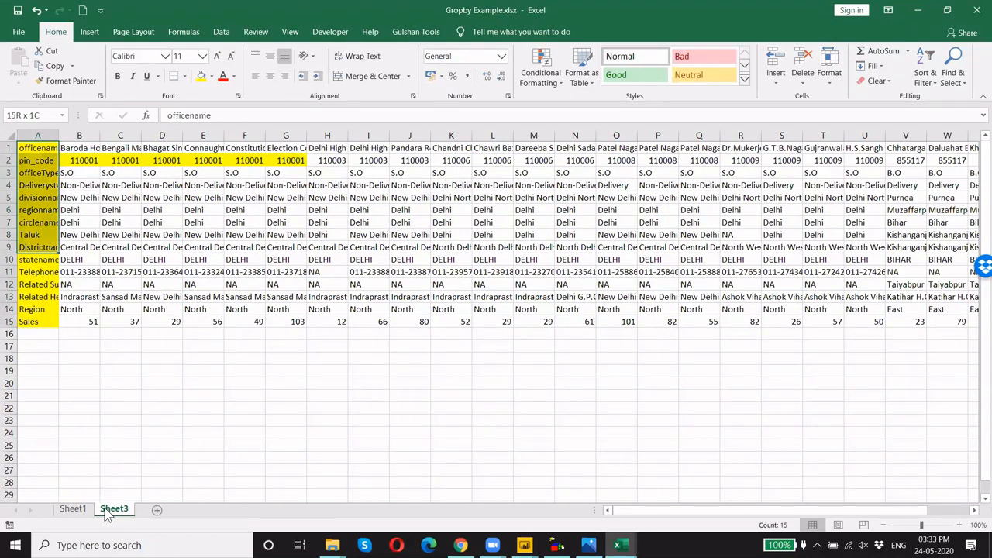
pyautogui.hotkey('shift', 'Up')
pyautogui.hotkey('ctrl', 'Right')
pyautogui.hotkey('ctrl', 'Left')
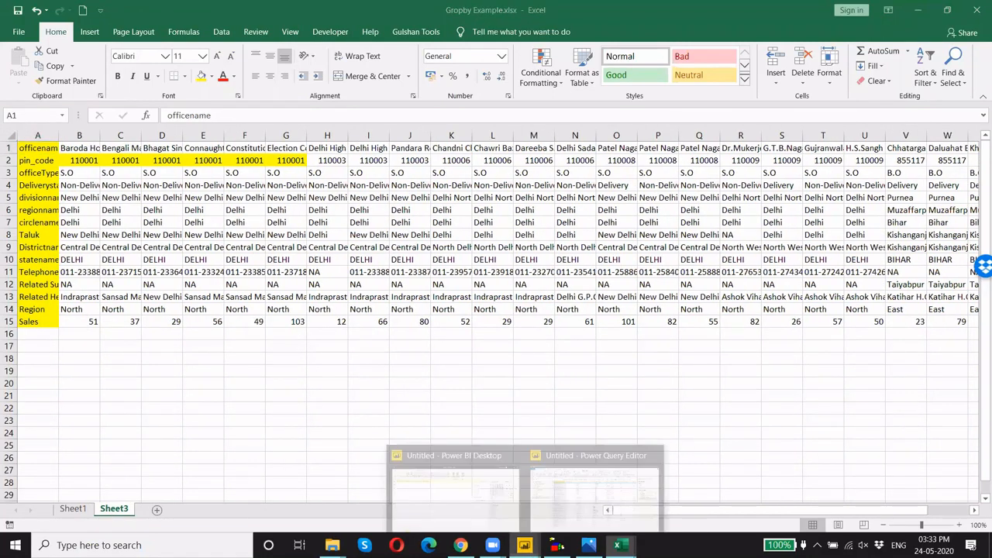
# Switch to the Power Query Editor and review the Sheet3 query's applied steps from Source through Changed Type
pyautogui.click(583, 506)
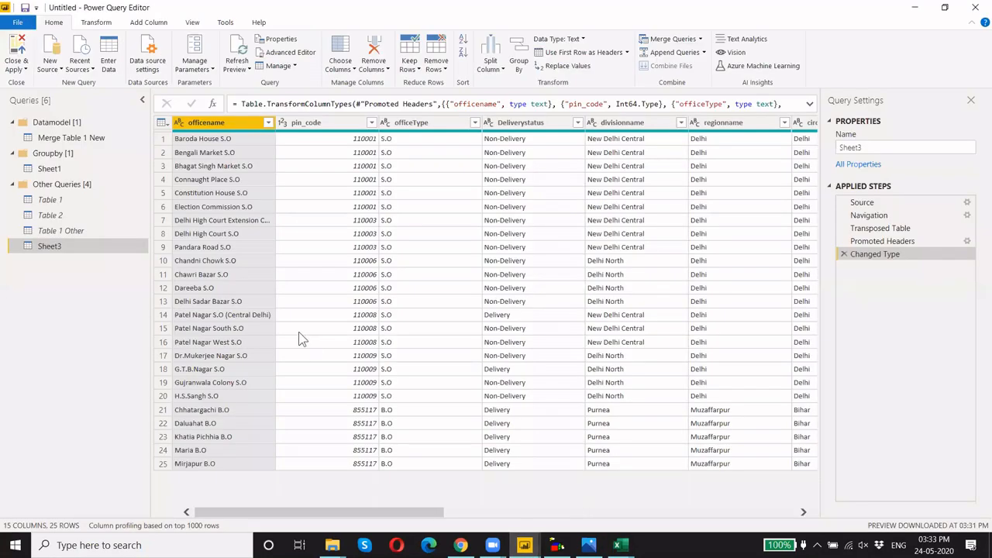
pyautogui.click(893, 201)
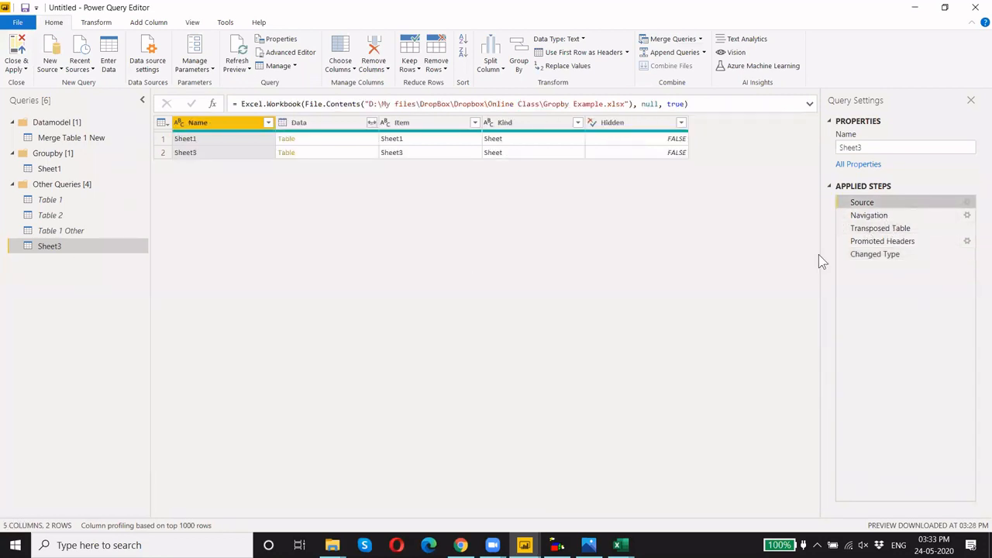
pyautogui.click(894, 229)
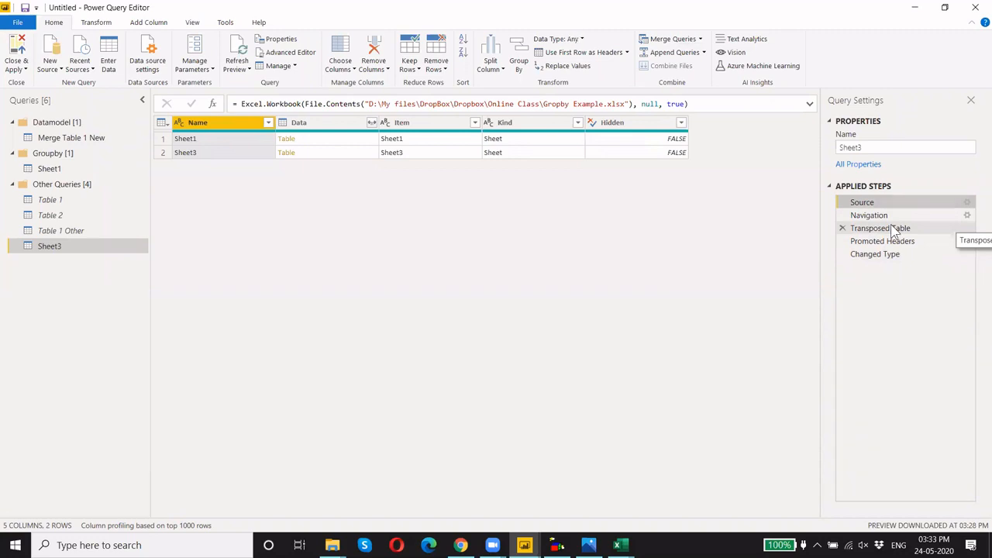
pyautogui.click(891, 216)
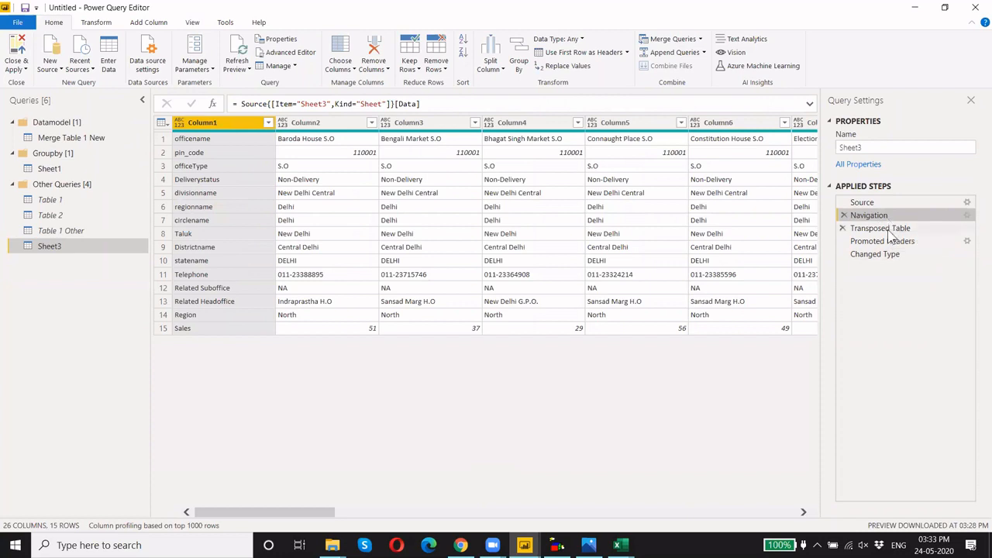
pyautogui.click(87, 23)
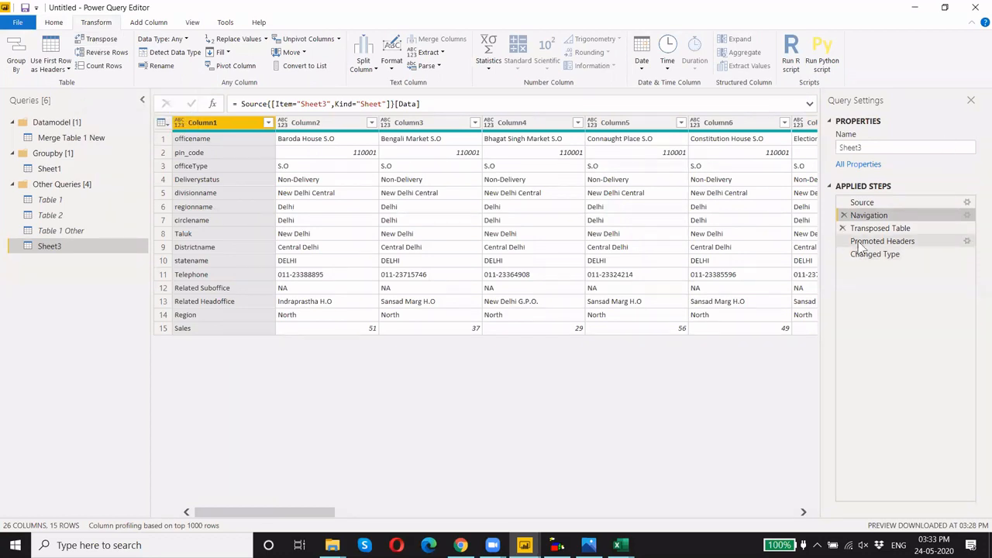
pyautogui.click(880, 230)
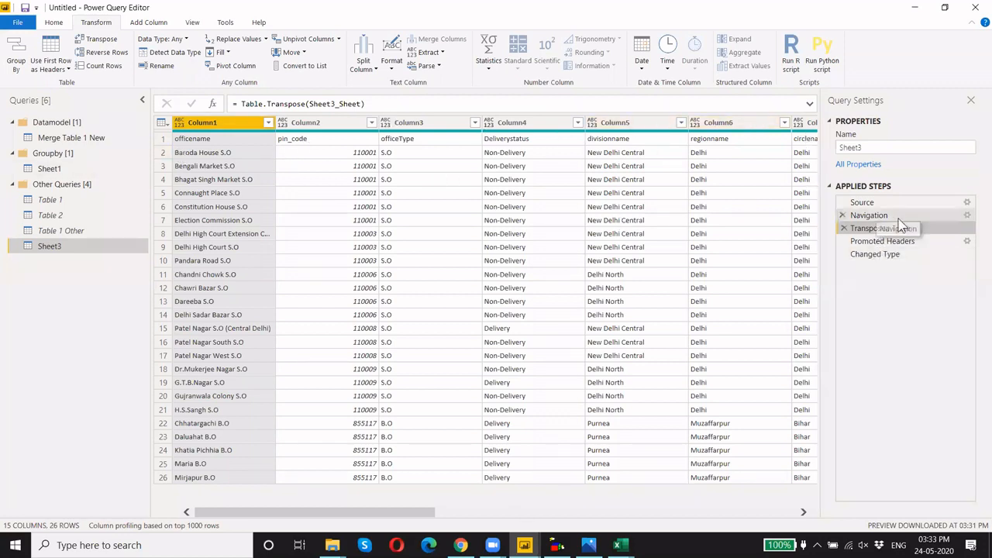
pyautogui.click(882, 241)
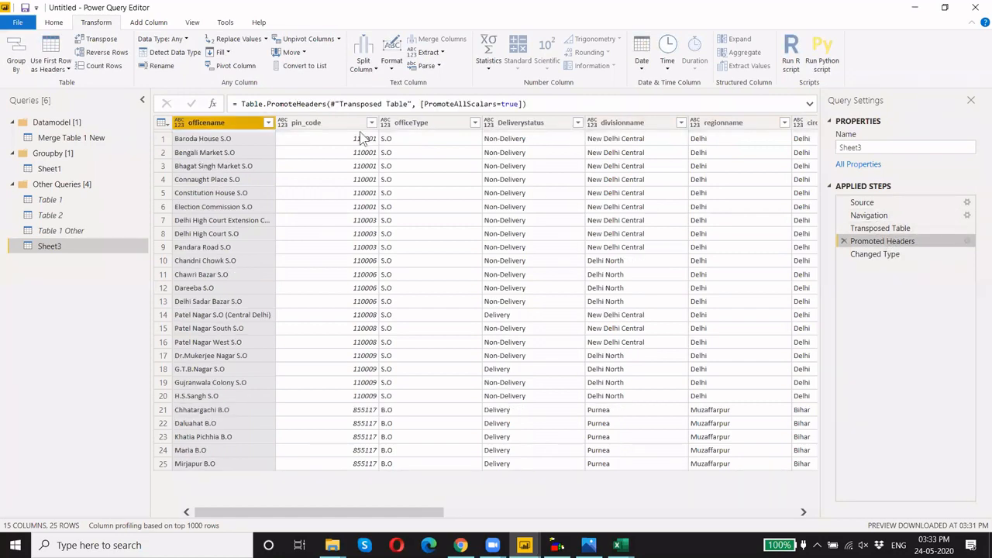
pyautogui.click(897, 256)
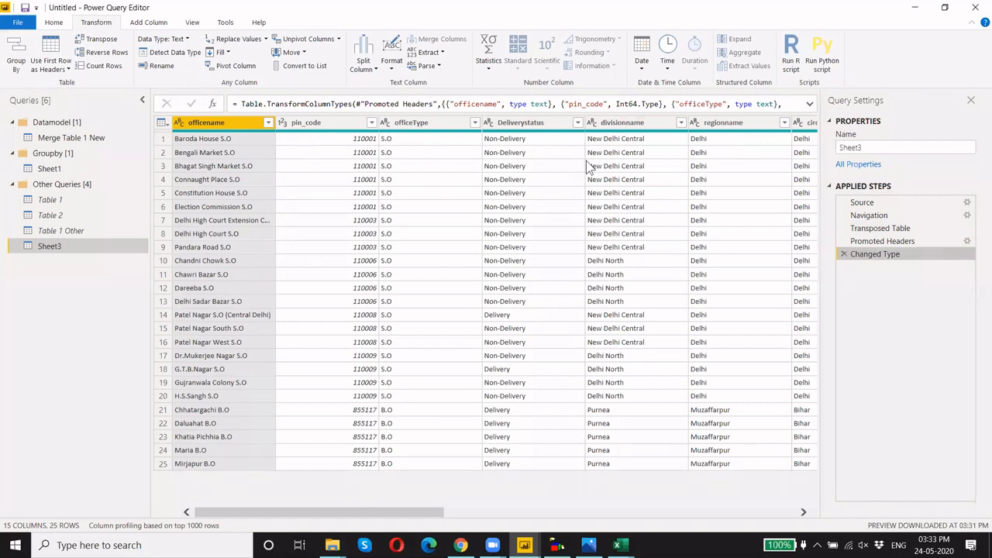
pyautogui.click(17, 56)
pyautogui.click(348, 263)
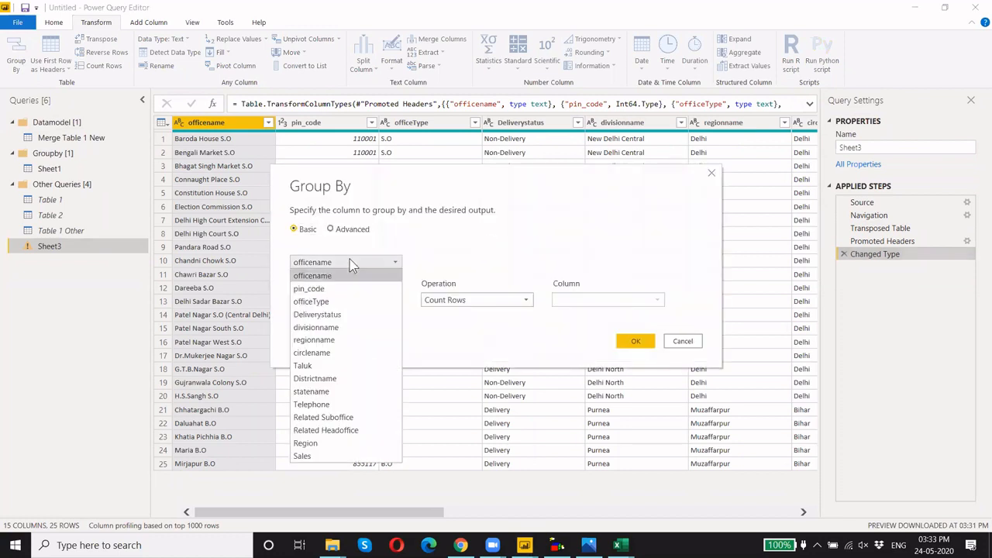
pyautogui.click(336, 288)
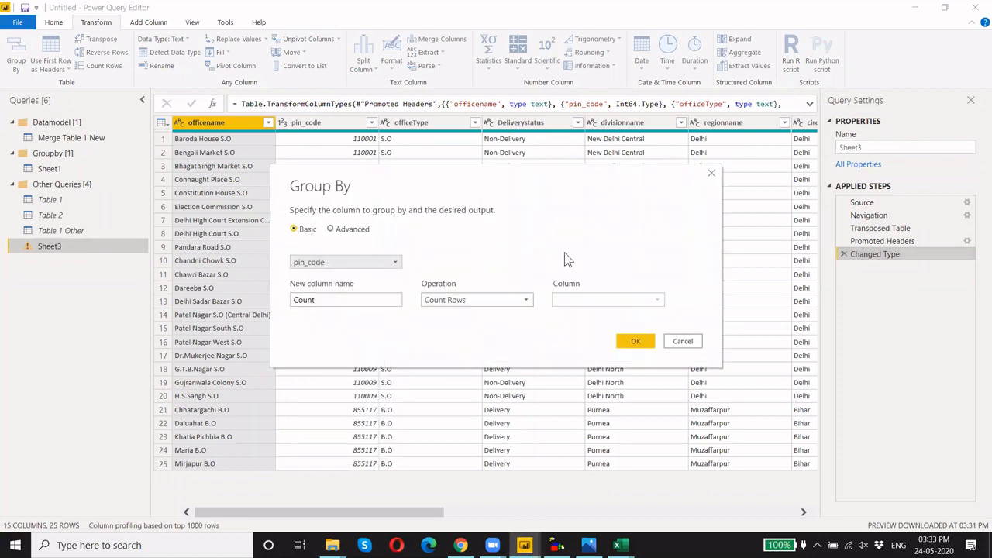
pyautogui.click(698, 344)
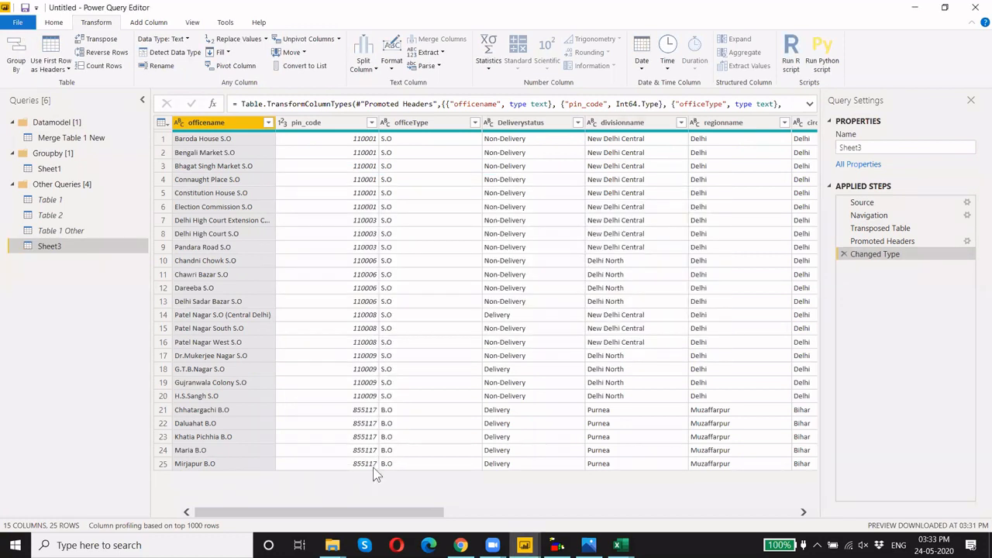
# Look at the Sale_Data folder in File Explorer and at Sheet3 of Gropby Example.xlsx in Excel
pyautogui.moveTo(368, 513); pyautogui.dragTo(314, 513)
pyautogui.click(687, 97)
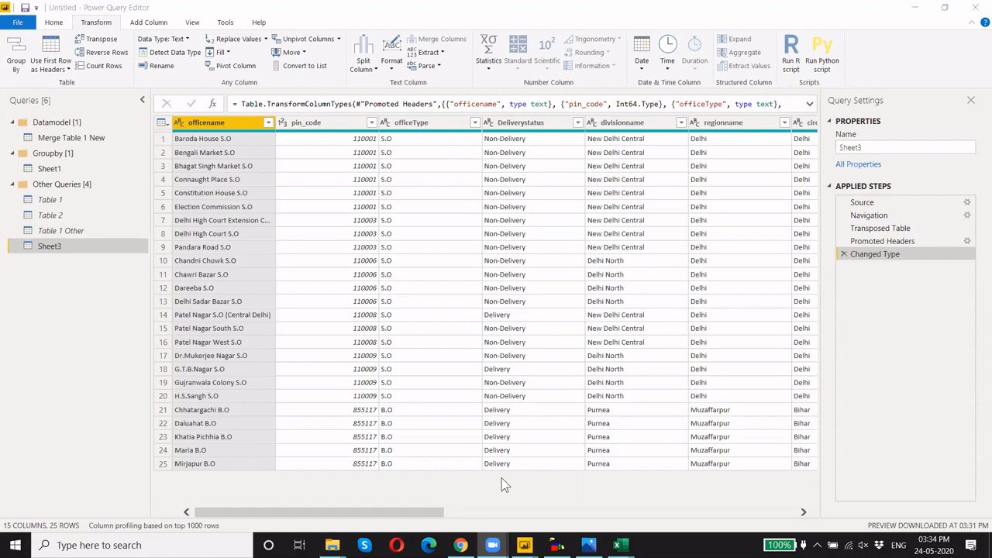
pyautogui.moveTo(352, 533)
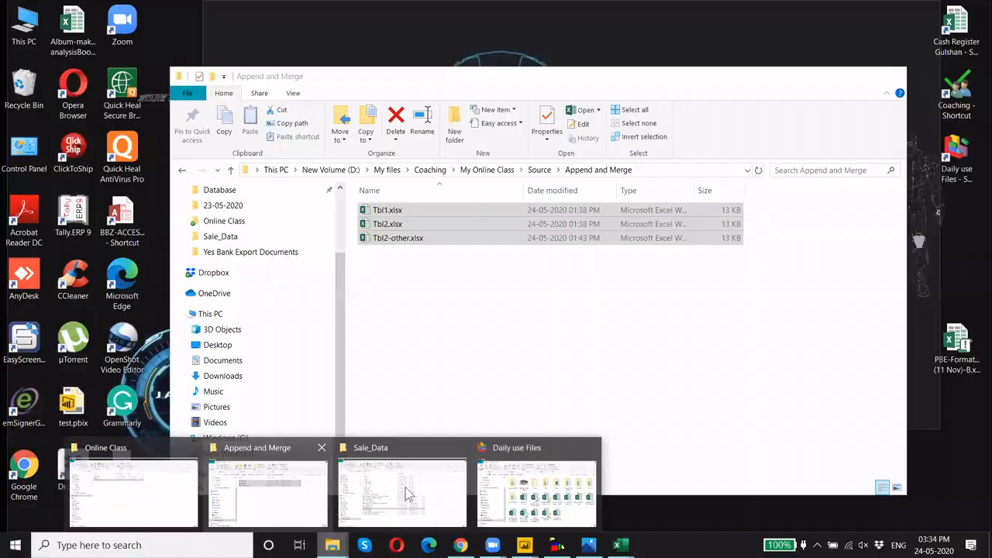
pyautogui.click(403, 493)
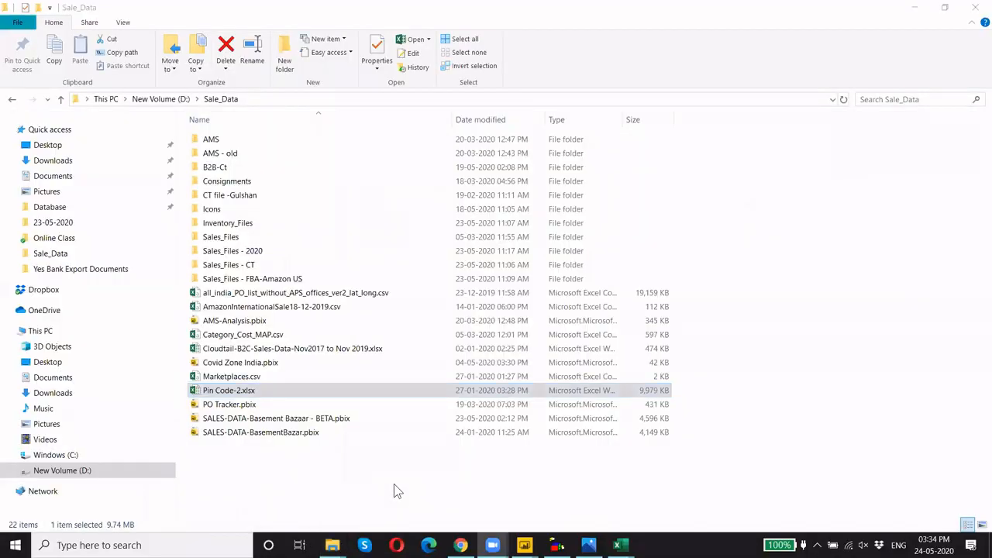
pyautogui.moveTo(618, 545)
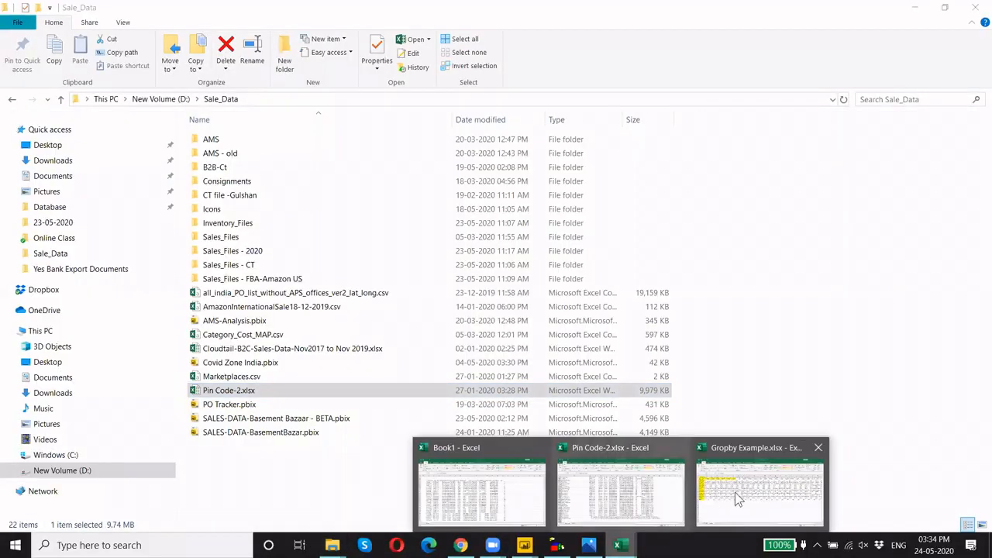
pyautogui.click(736, 496)
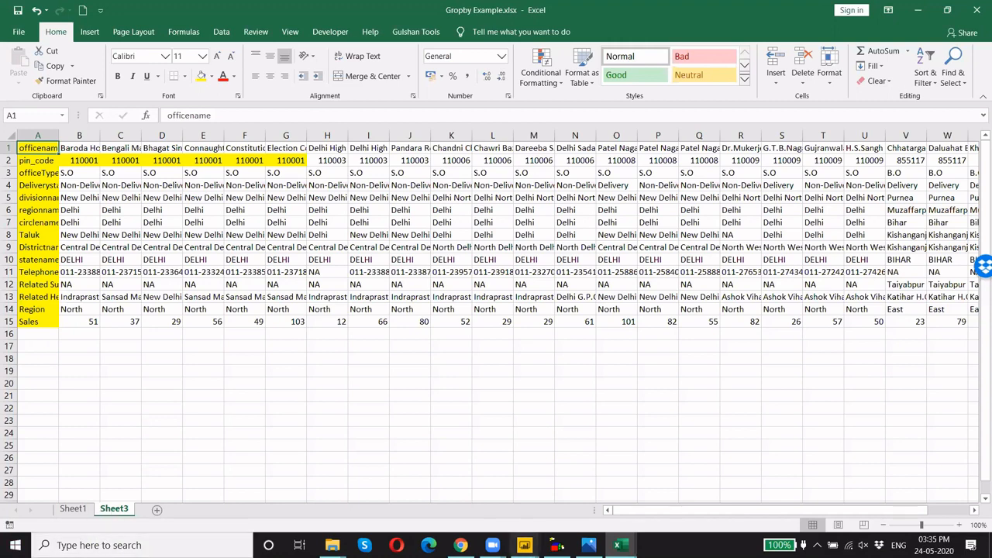
# Switch back to the Sheet3 query in the Power Query Editor and bring up the Home commands
pyautogui.moveTo(524, 545)
pyautogui.click(562, 497)
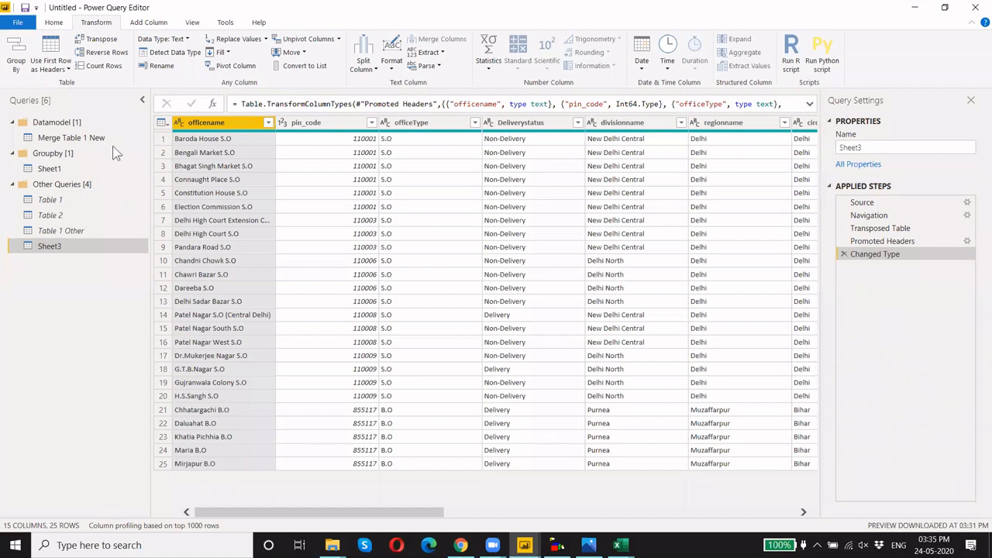
pyautogui.click(53, 25)
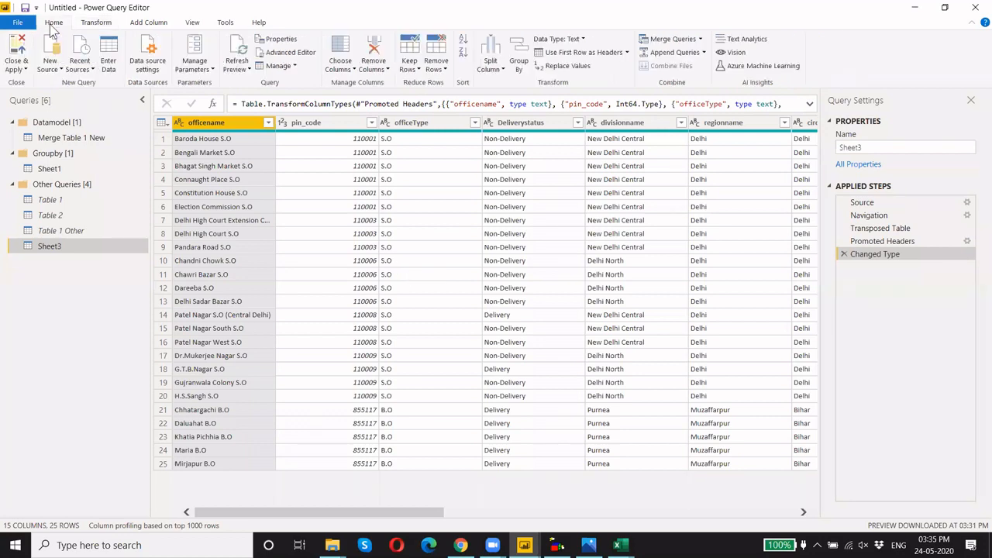